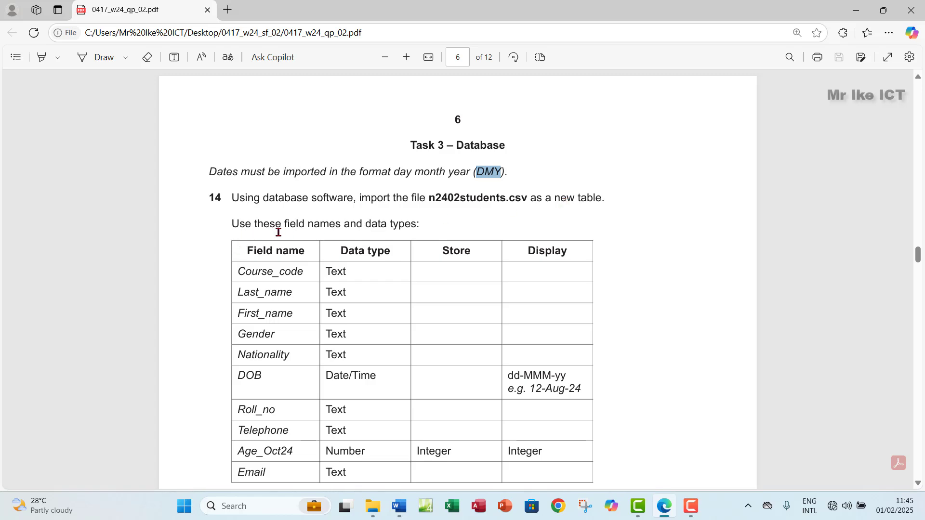
Scroll through the task sheet and clear the highlighted text in the task table
scroll(258, 189, "down", 3)
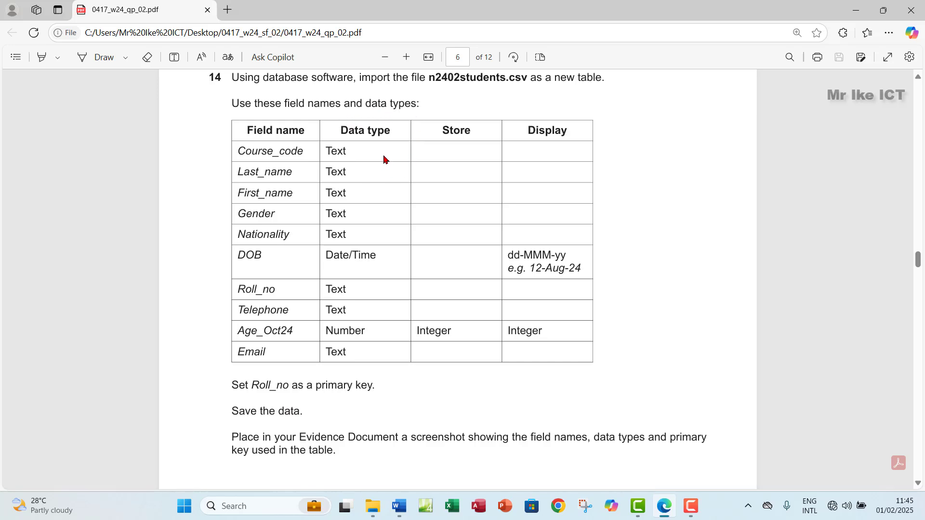
left_click_drag(335, 156, 470, 273)
scroll(266, 361, "down", 1)
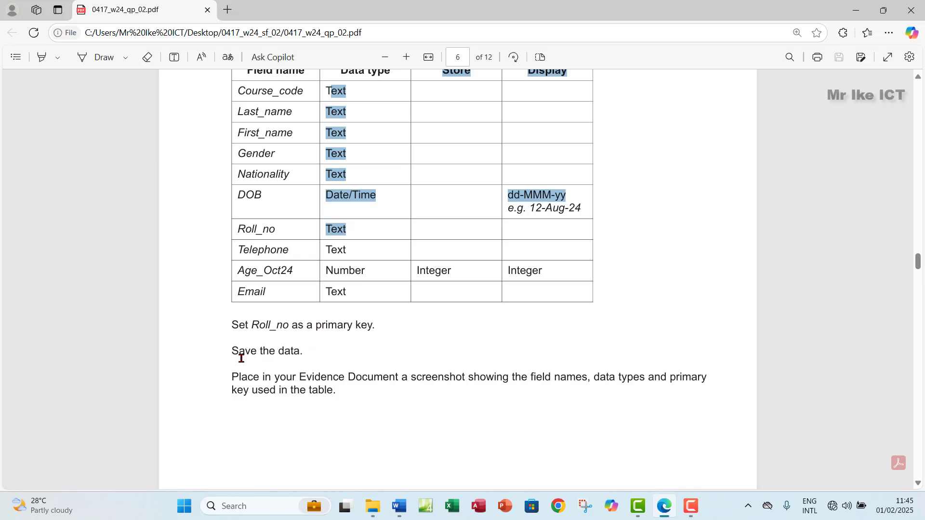
scroll(322, 354, "up", 2)
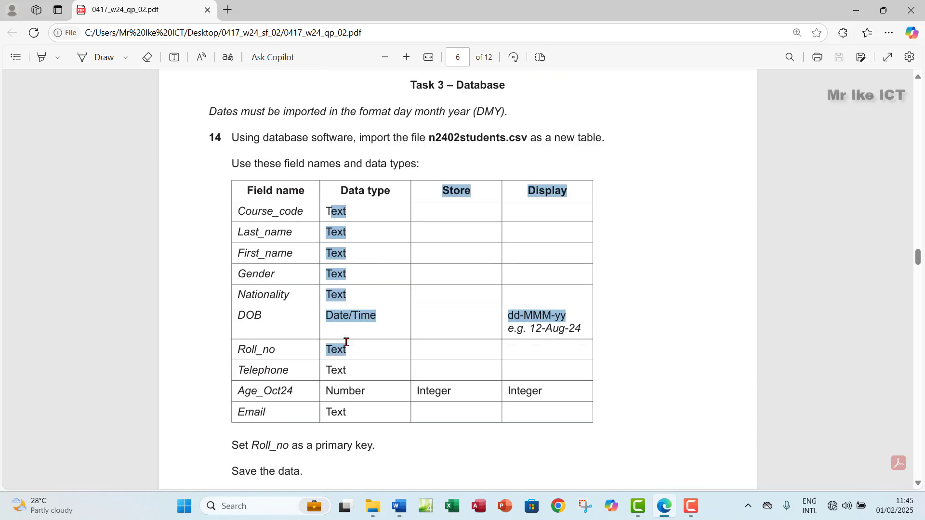
left_click(374, 313)
Create 'New Microsoft Access Database' in the workarea folder with its default name and open it
left_click(373, 506)
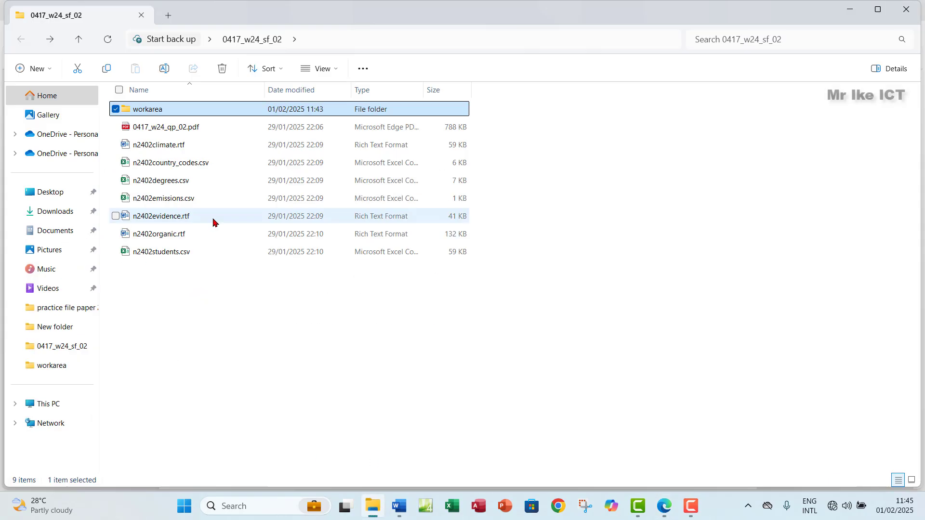
double_click(186, 107)
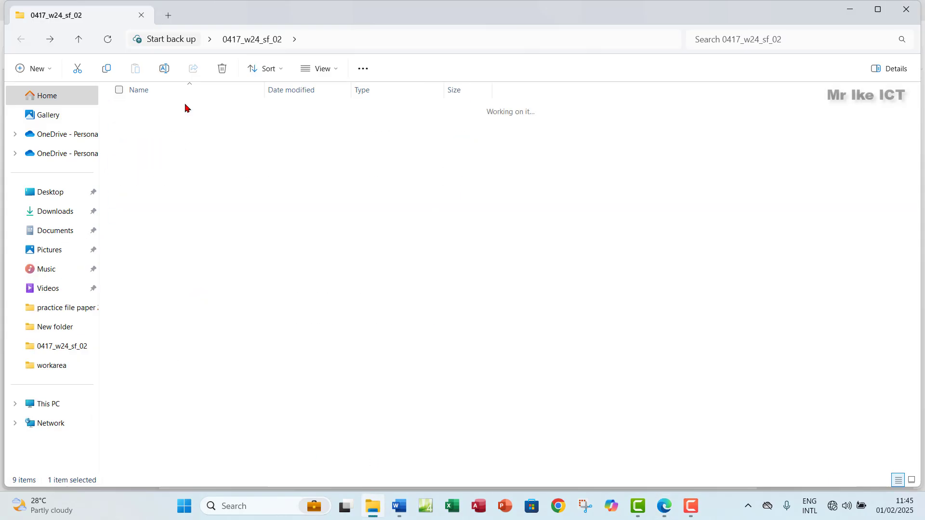
right_click(285, 211)
mouse_move(343, 312)
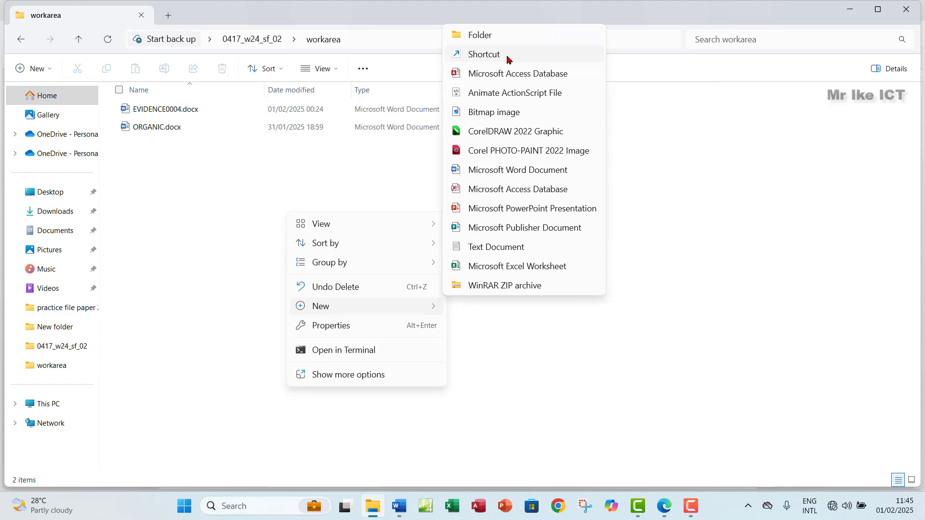
left_click(477, 74)
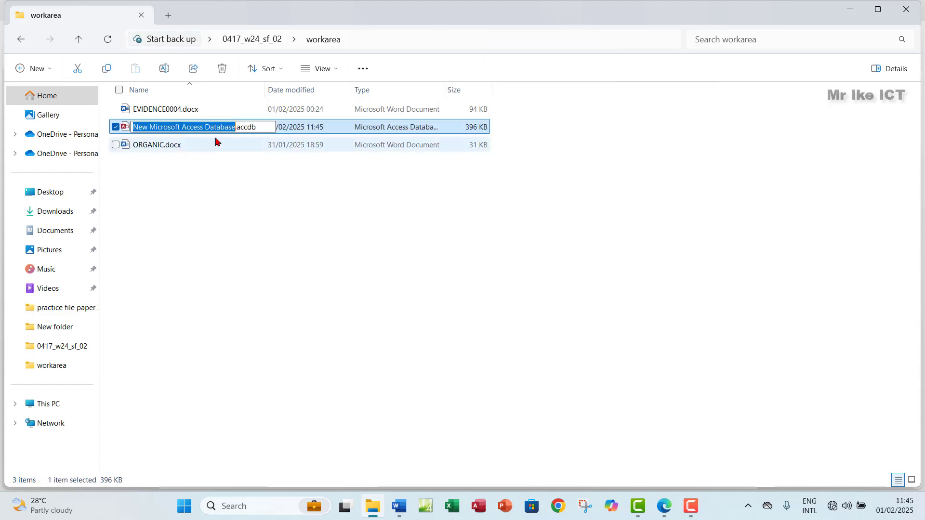
left_click(264, 132)
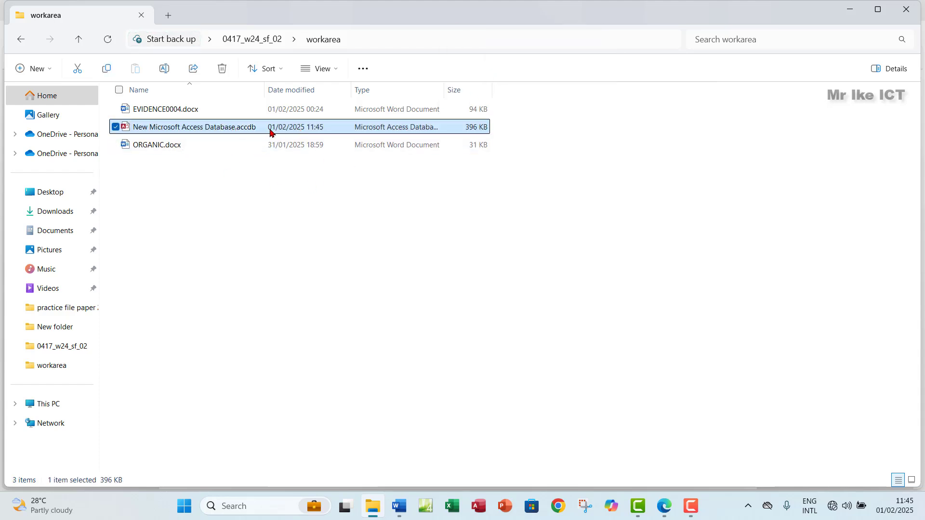
double_click(270, 129)
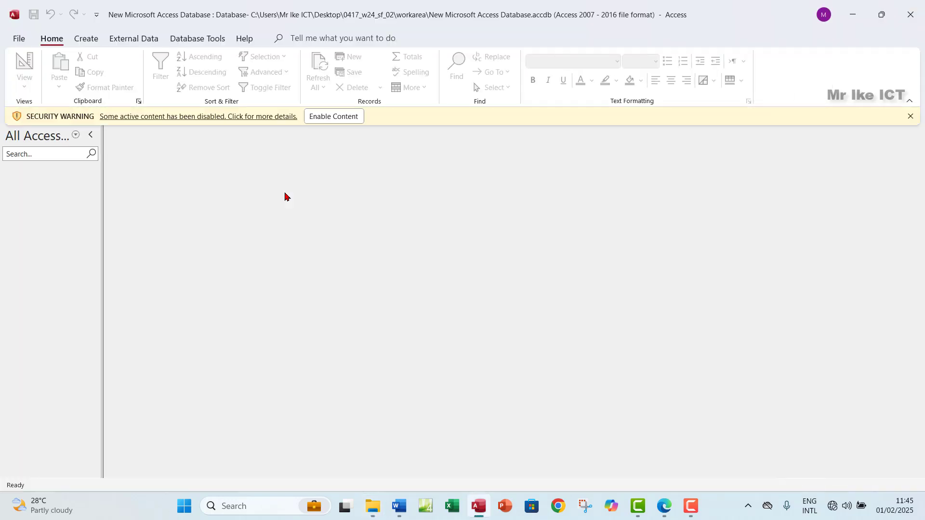
Enable the database content and start a Text File import from External Data
left_click(326, 118)
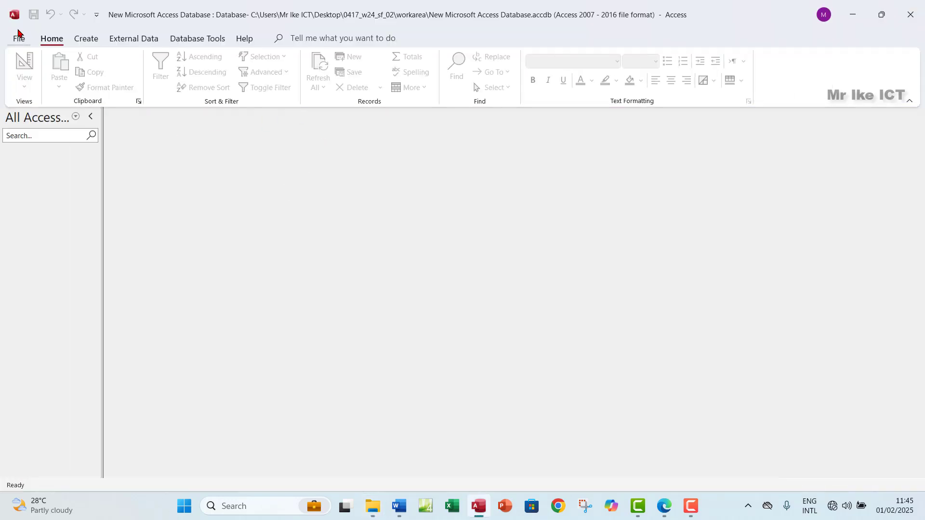
left_click(135, 38)
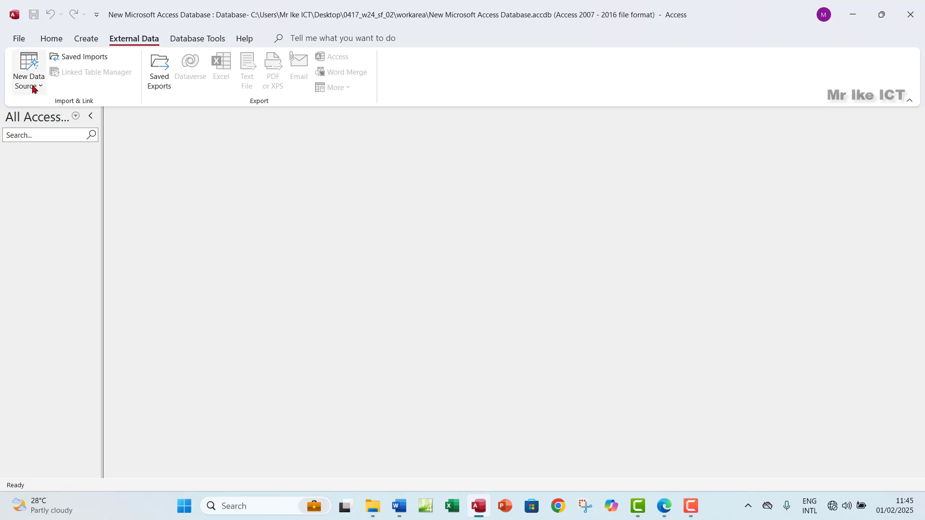
left_click(28, 85)
mouse_move(77, 111)
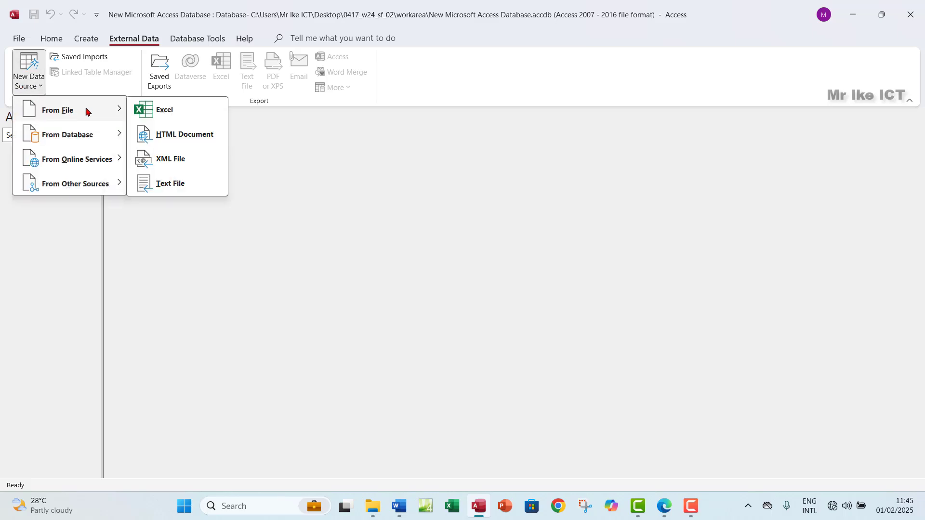
left_click(179, 182)
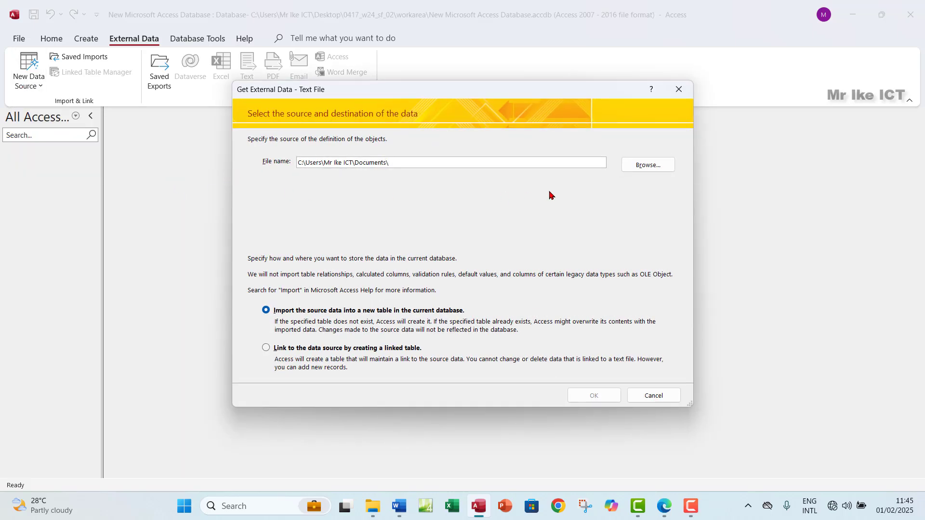
Choose Desktop\0417_w24_sf_02\n2402students.csv as the source and import it into a new table
left_click(640, 166)
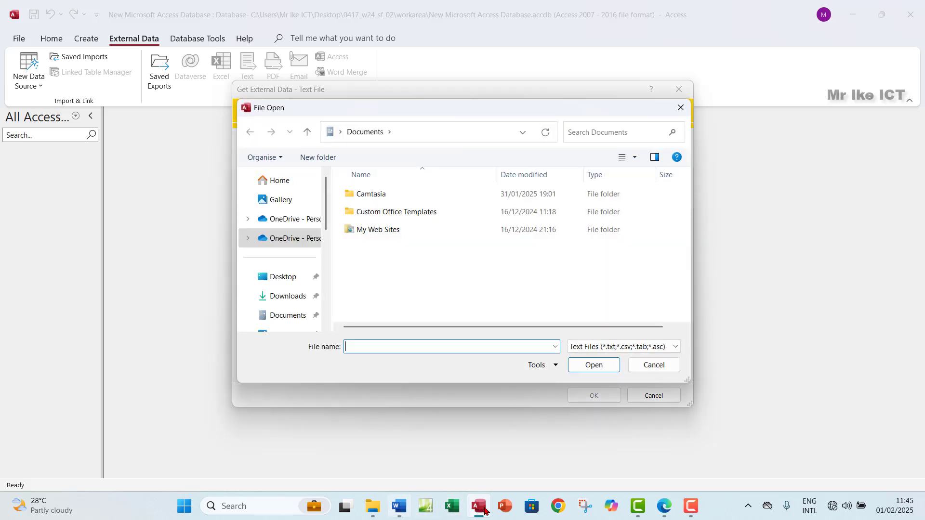
left_click_drag(669, 517, 460, 515)
left_click(454, 515)
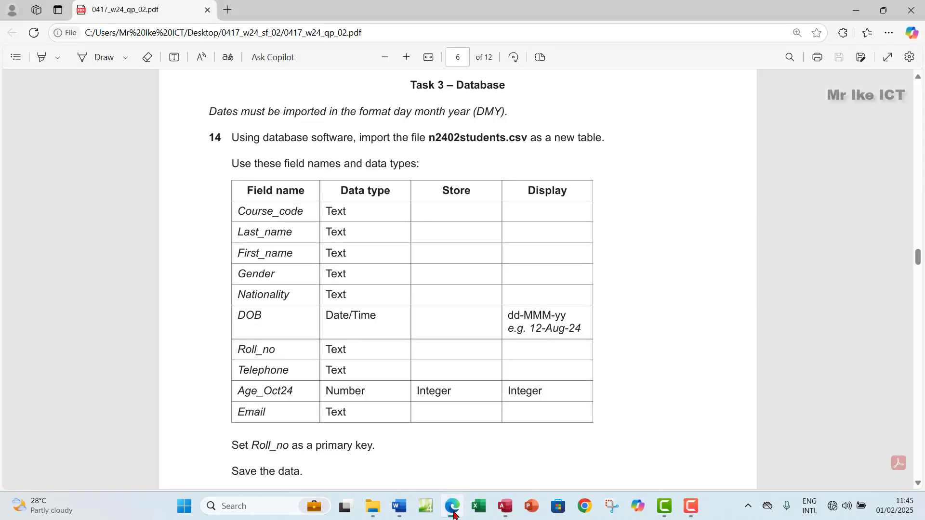
left_click(454, 514)
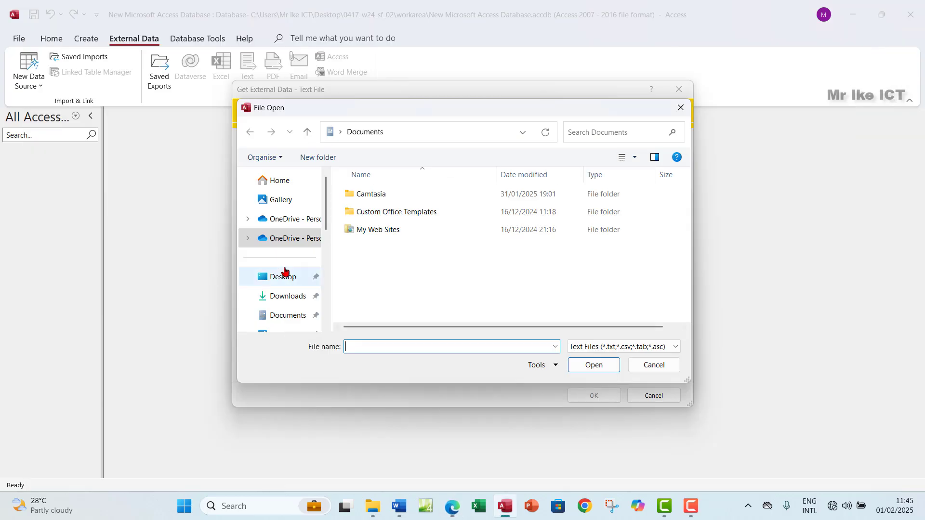
left_click(285, 276)
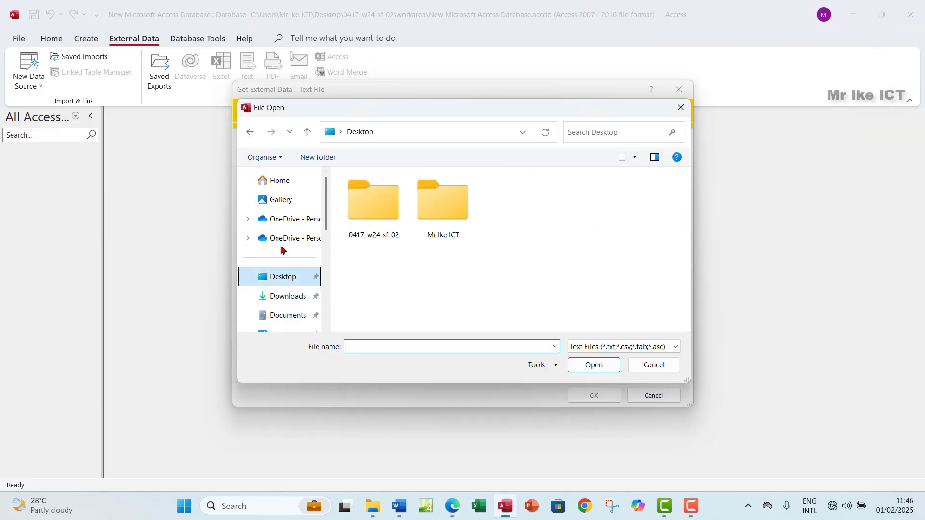
double_click(382, 226)
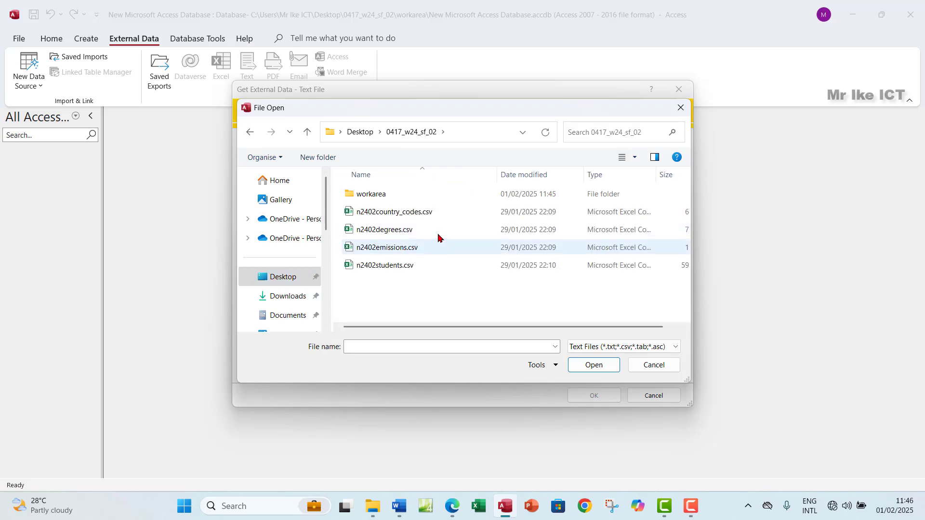
left_click(407, 266)
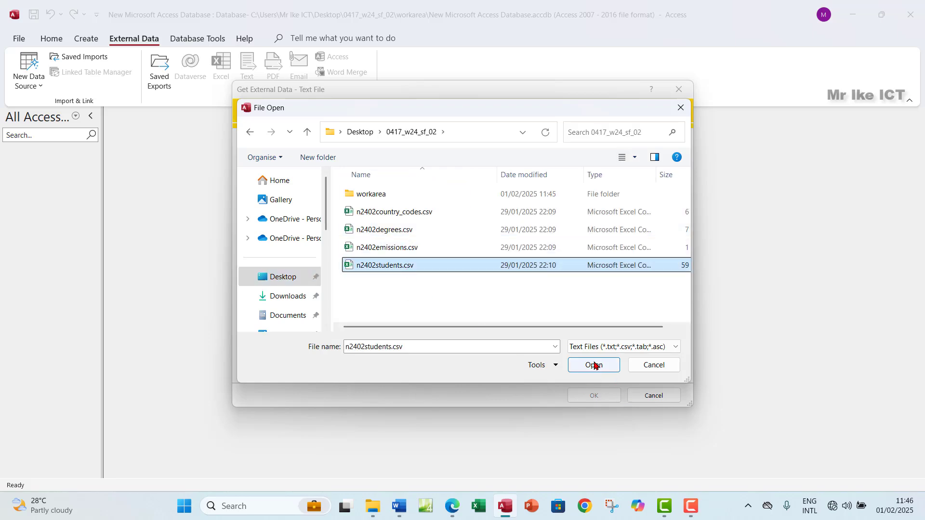
left_click(593, 364)
left_click(608, 396)
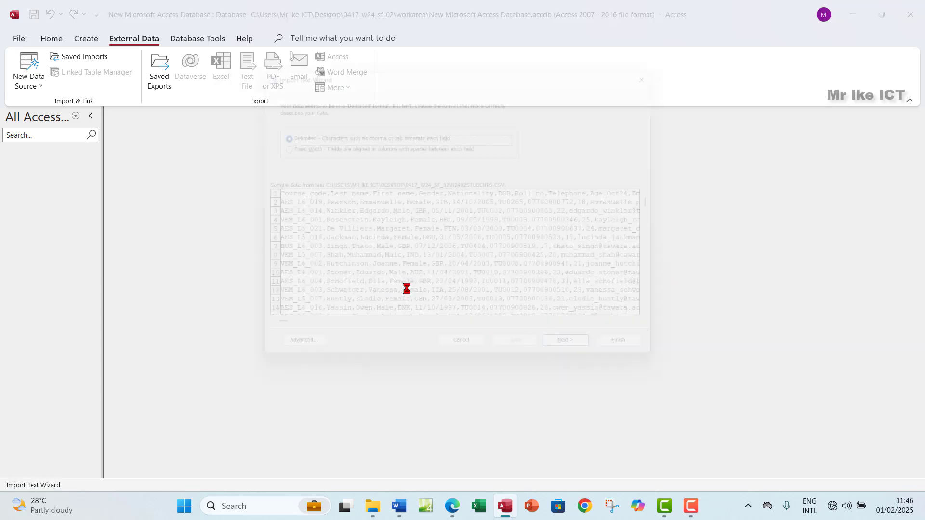
Set the import to use the first row as field names and check the exam paper's field list
left_click(586, 362)
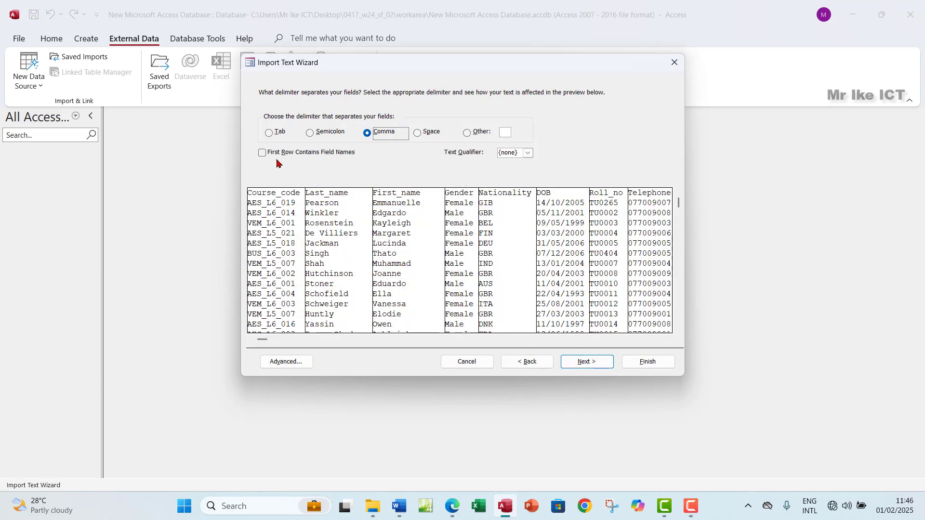
left_click(262, 152)
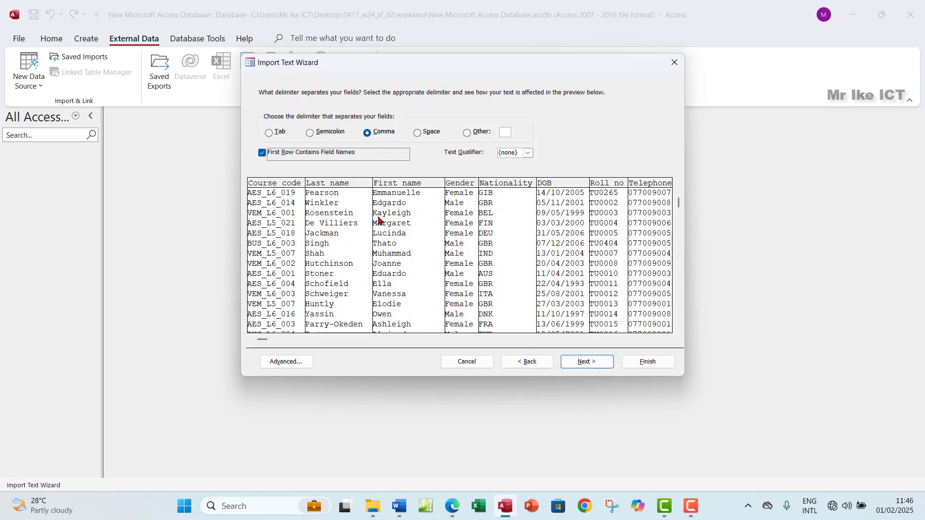
left_click(581, 362)
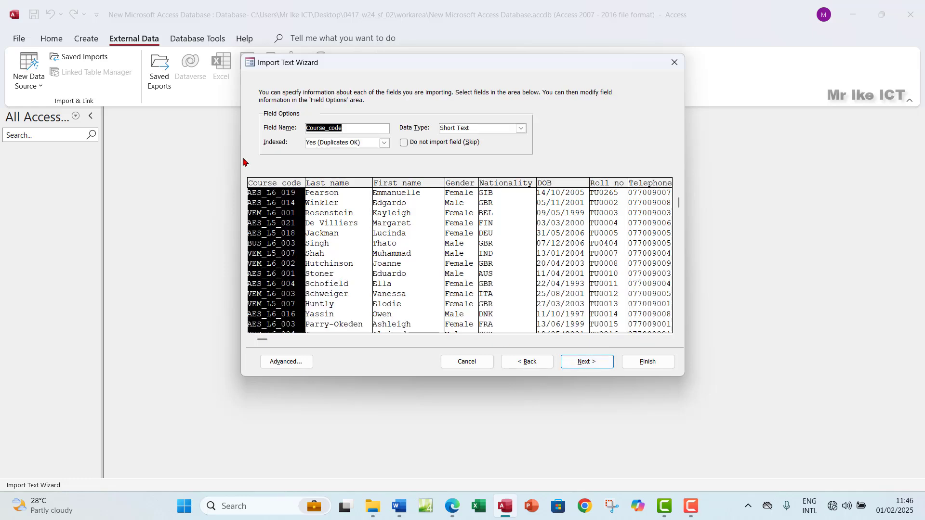
left_click_drag(424, 61, 326, 74)
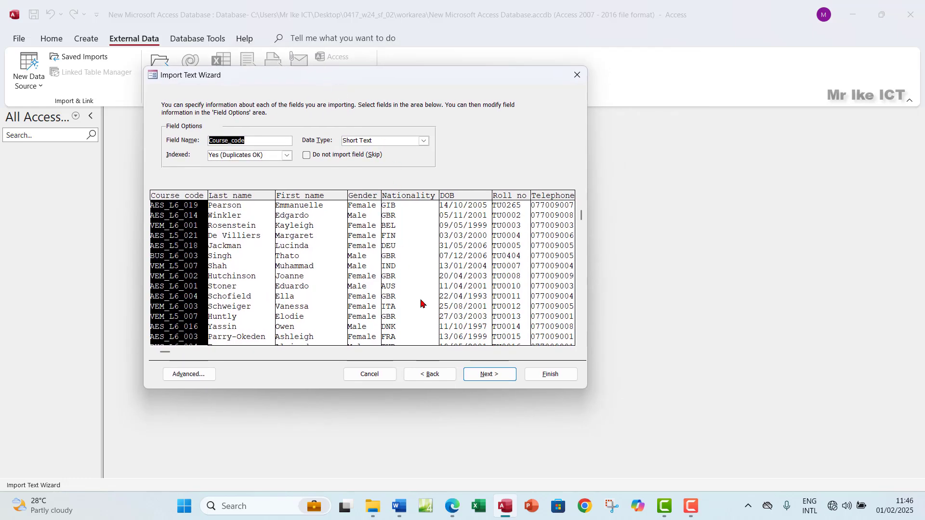
left_click(453, 506)
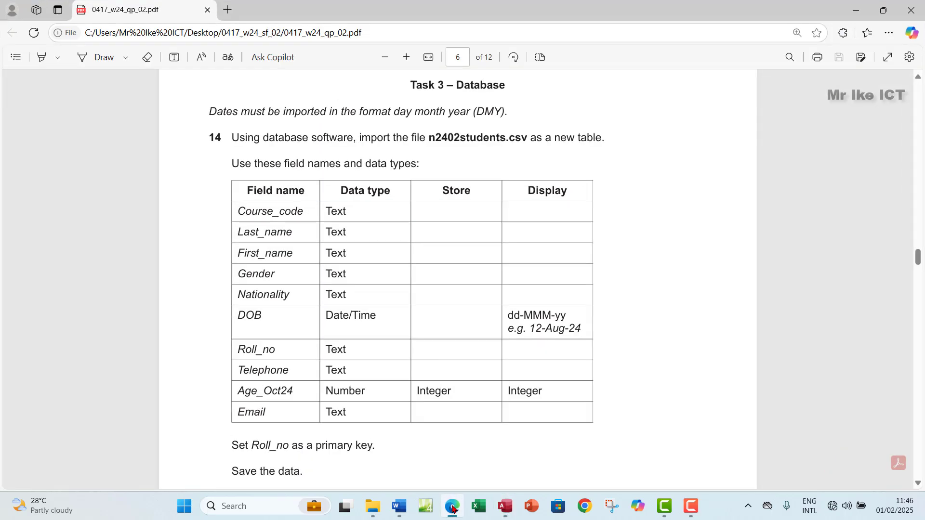
left_click(453, 507)
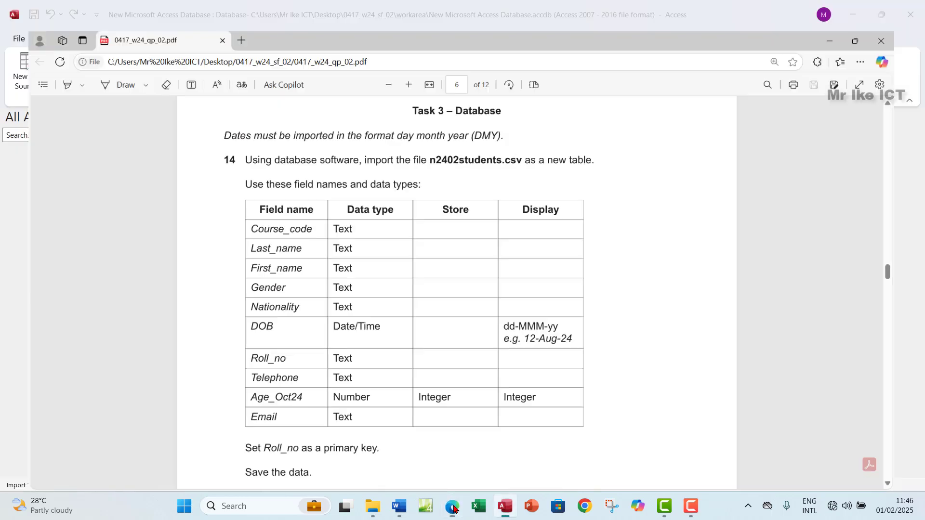
Review the Last_name, First_name, Gender, Nationality, DOB and Roll_no import settings
left_click(256, 271)
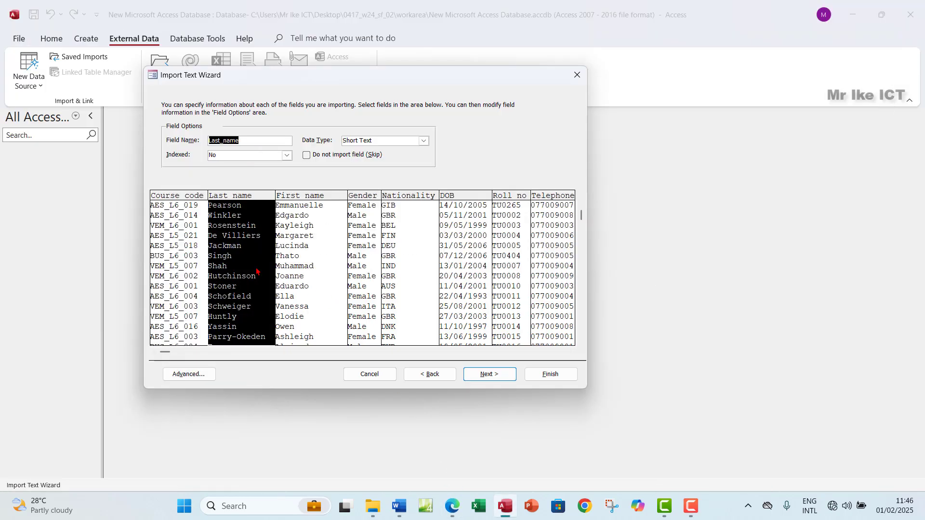
left_click(306, 263)
left_click(379, 262)
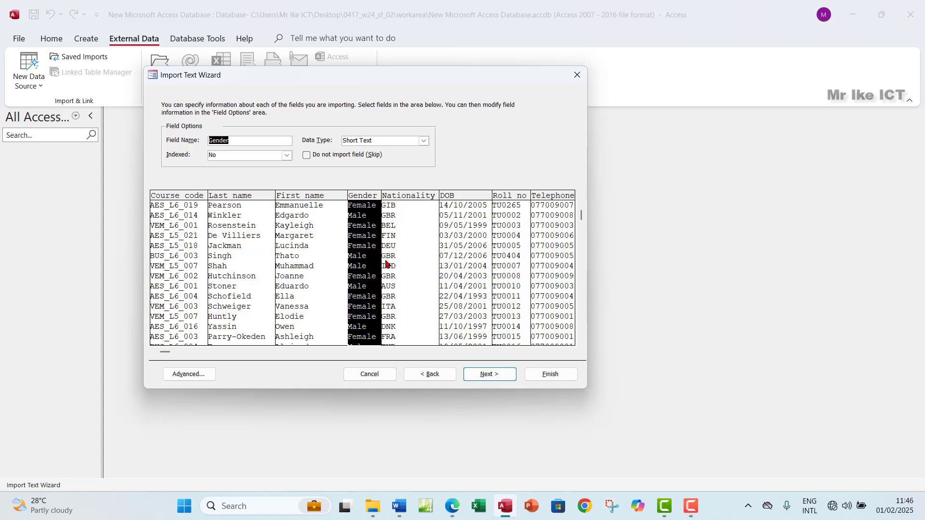
left_click(410, 264)
left_click(466, 265)
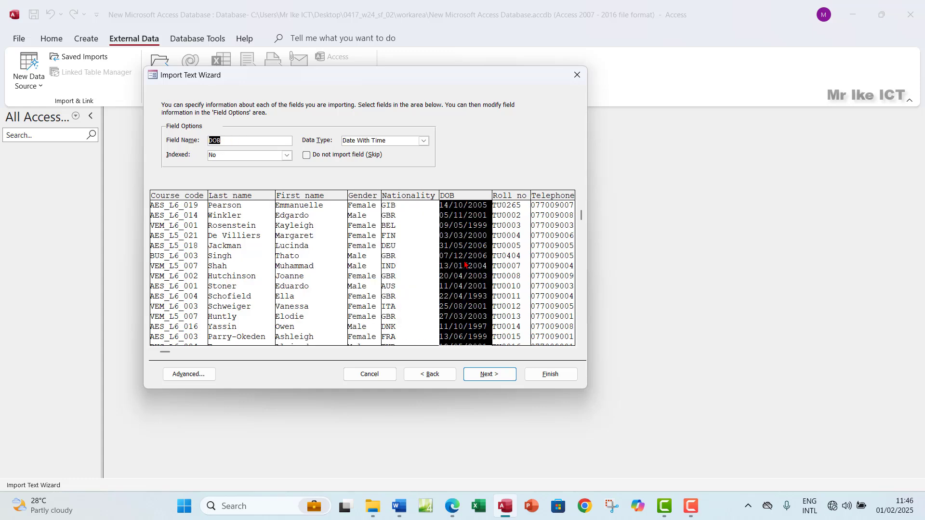
left_click(509, 262)
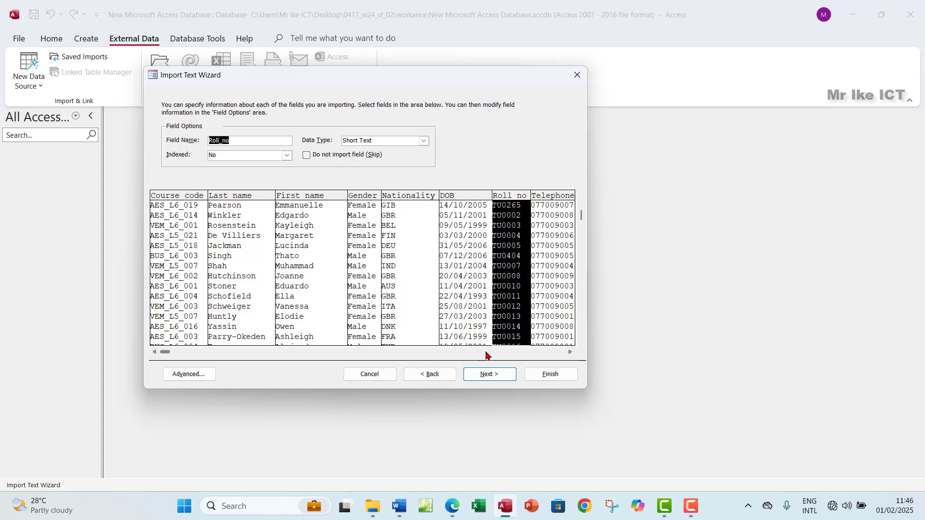
Bring Age_Oct24 and Email into the preview, check Telephone and DOB, then compare with the exam paper
left_click(570, 352)
left_click(570, 352)
left_click(570, 352)
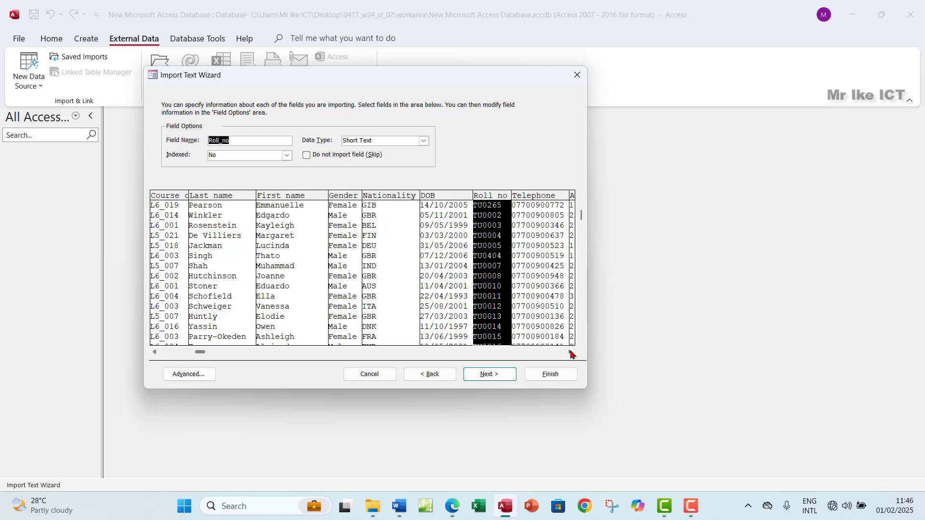
left_click(570, 352)
left_click(473, 277)
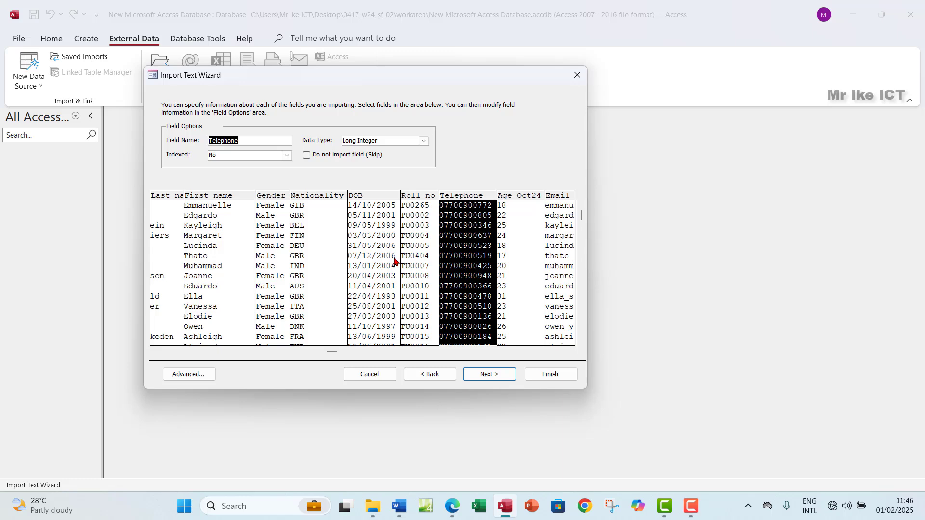
left_click(387, 278)
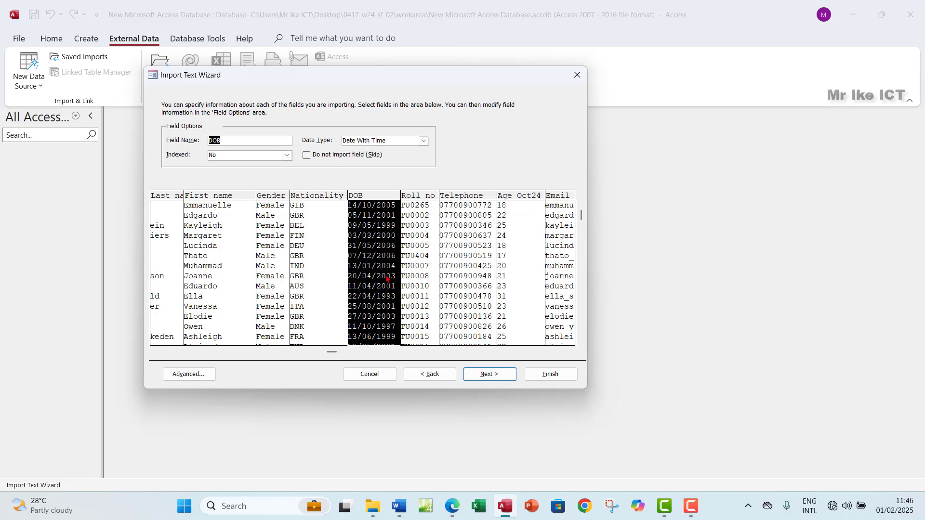
left_click(451, 507)
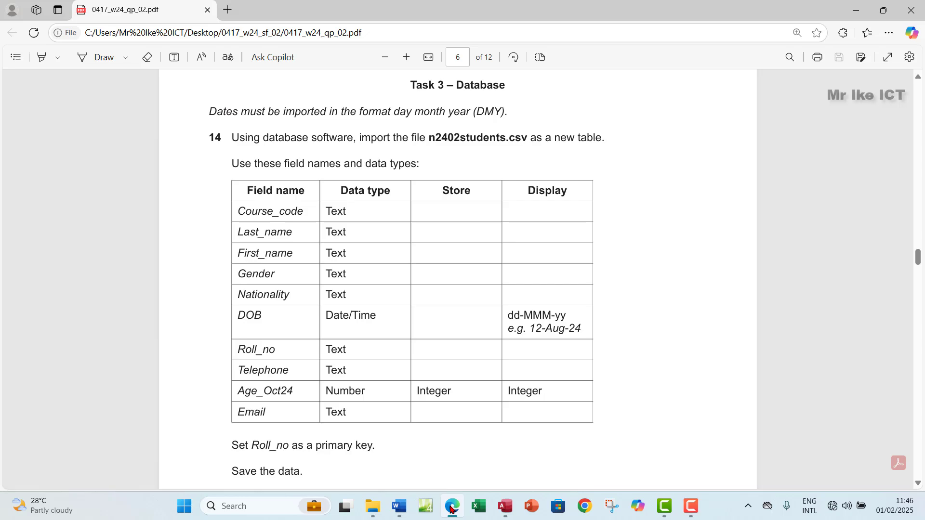
Set the Telephone field's data type to Short Text after comparing it with the exam paper
left_click(451, 507)
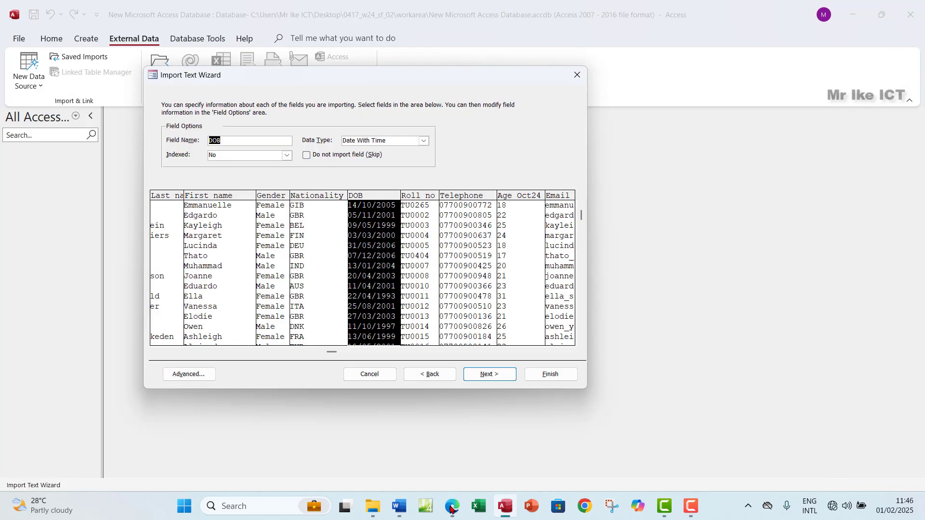
left_click(418, 271)
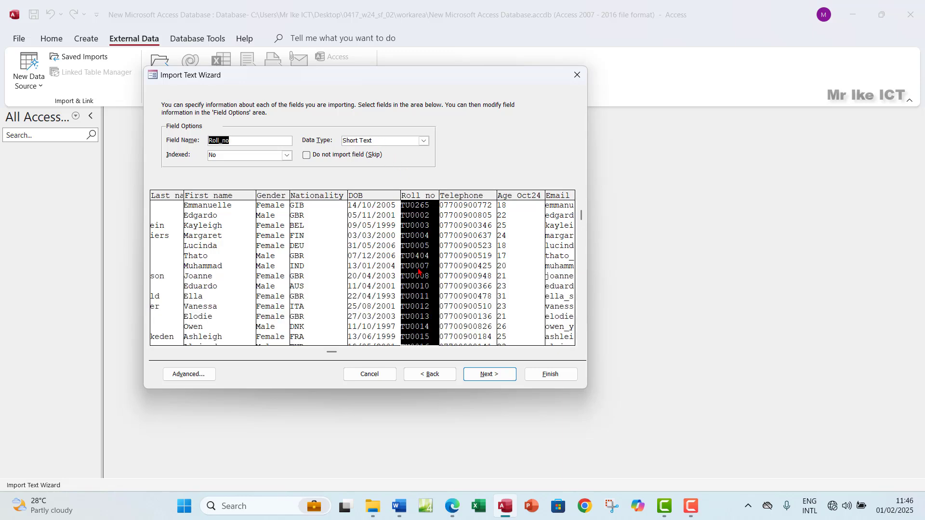
left_click(479, 259)
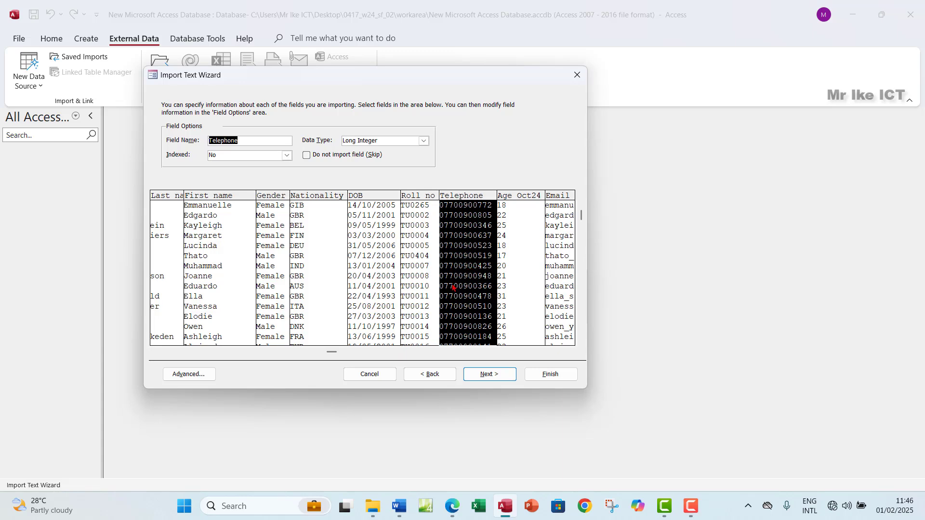
left_click(453, 511)
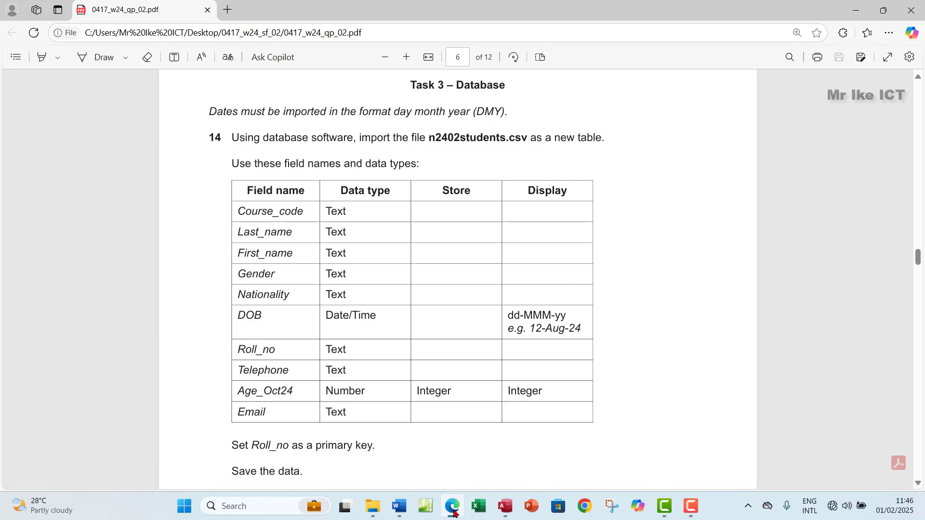
left_click(453, 510)
left_click(423, 141)
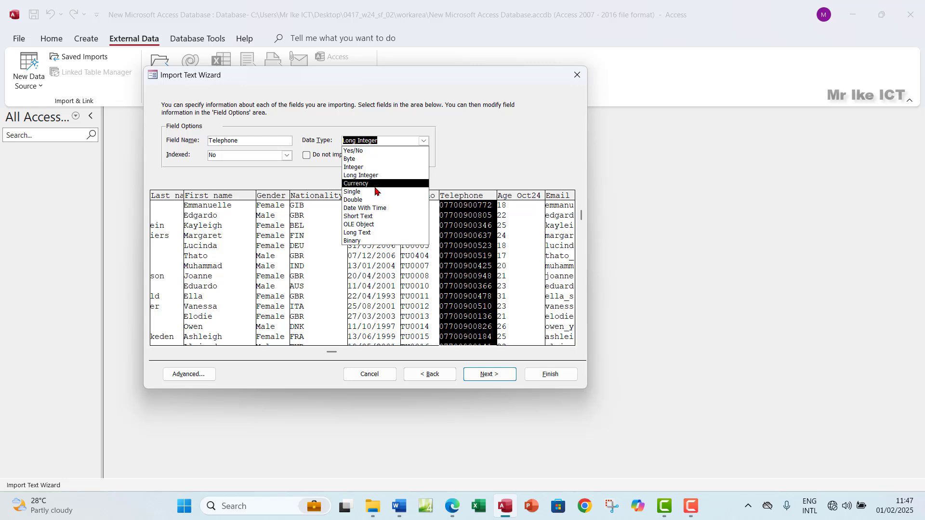
left_click(376, 215)
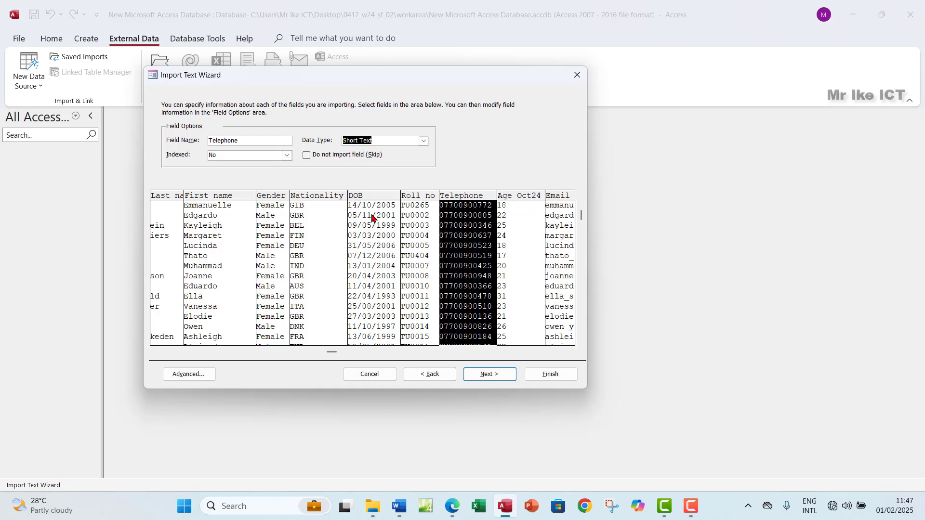
Check Age_Oct24 and Email against the exam paper, then move on to the primary key step
left_click(512, 237)
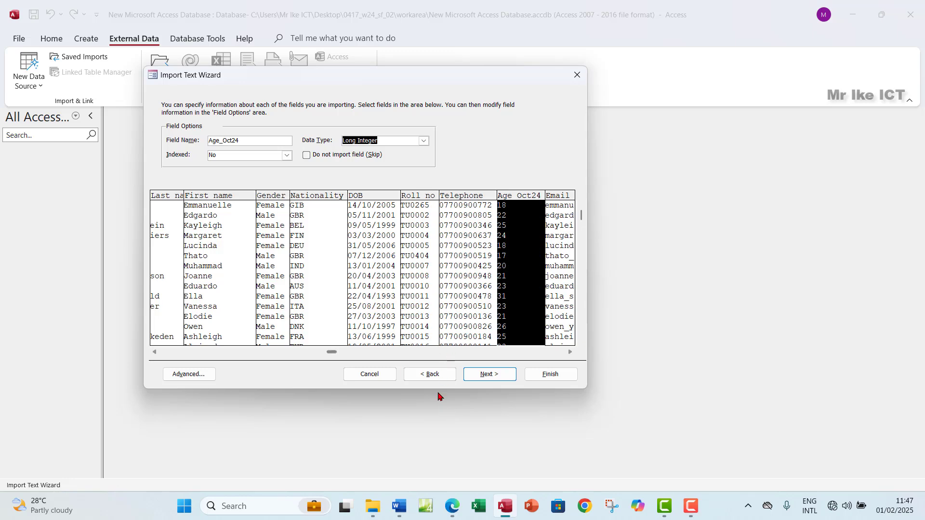
left_click(452, 506)
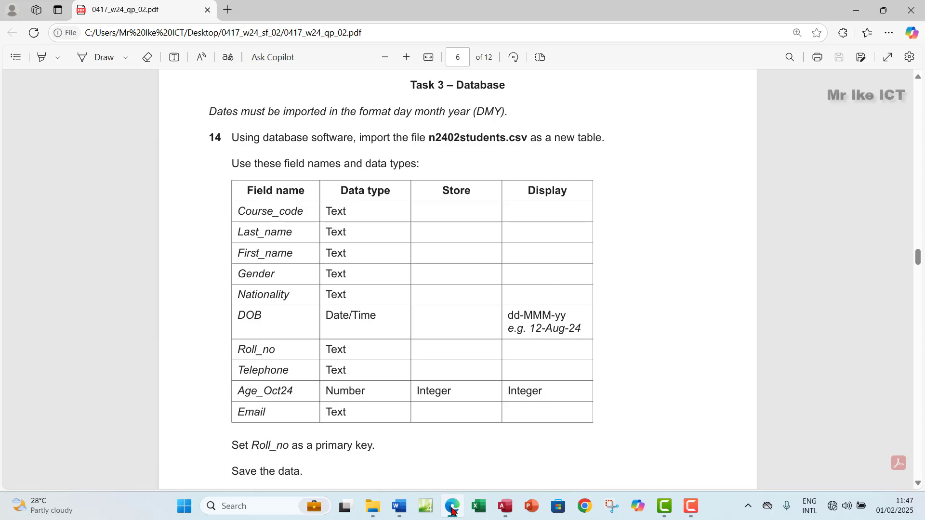
left_click(452, 507)
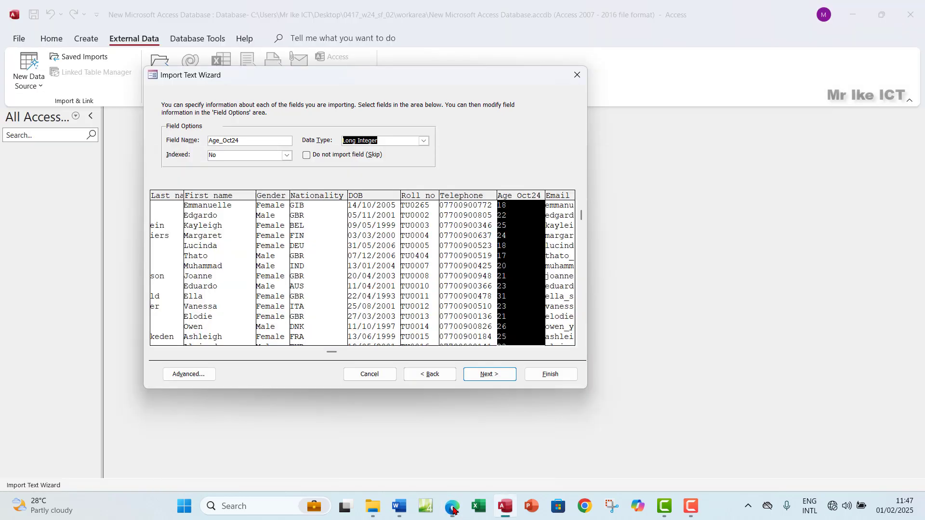
left_click(562, 246)
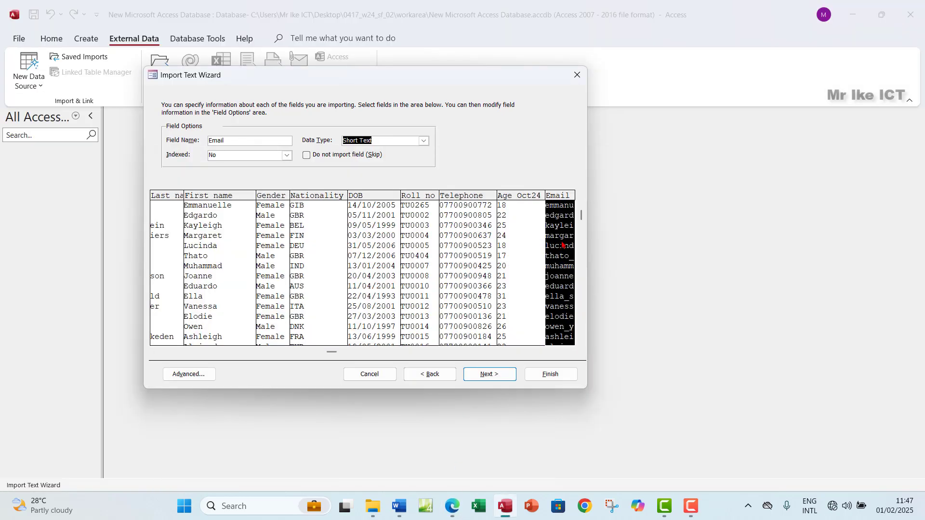
left_click(483, 376)
Make Roll_no the primary key, finish importing into N2402students, and skip saving the import steps
left_click(255, 148)
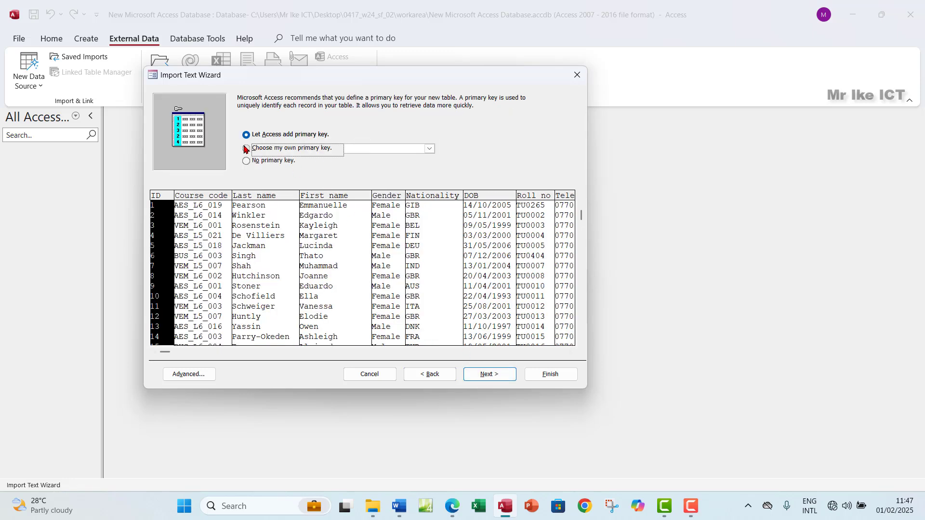
left_click(430, 149)
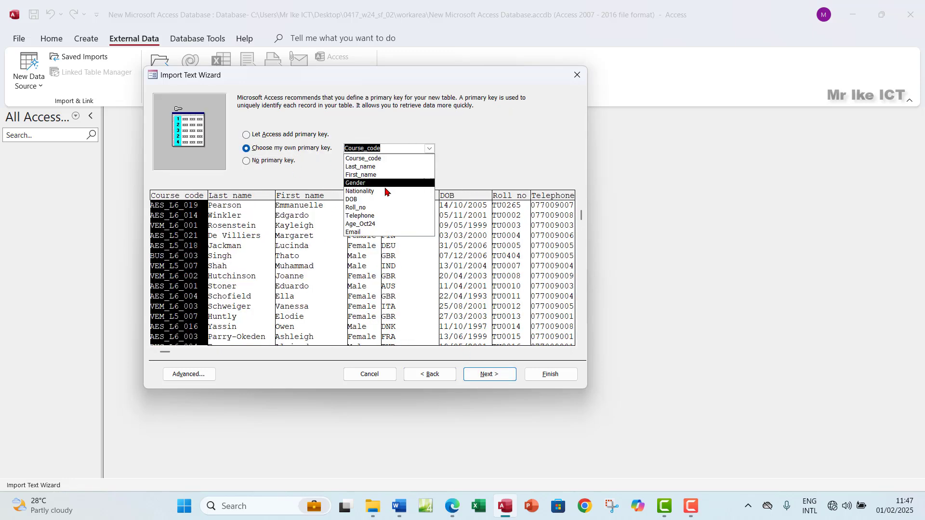
left_click(374, 211)
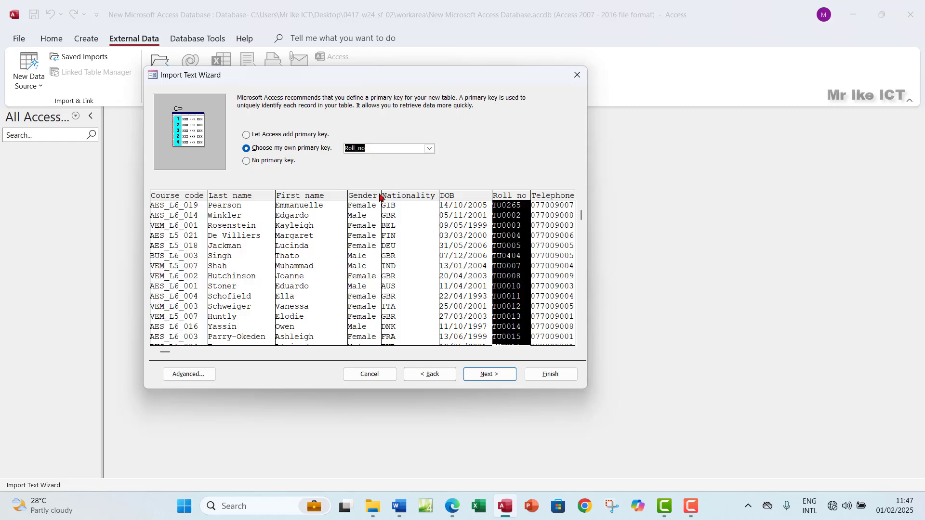
left_click(484, 375)
left_click(540, 375)
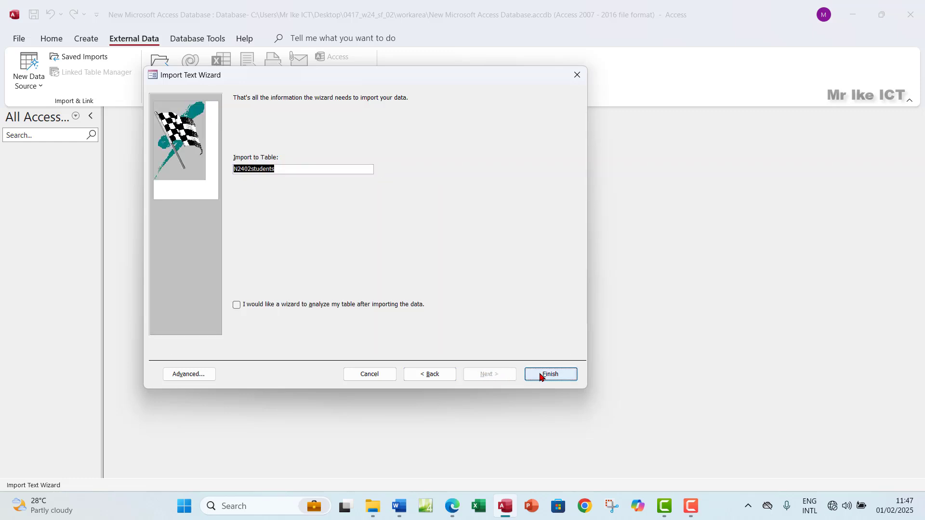
left_click(644, 396)
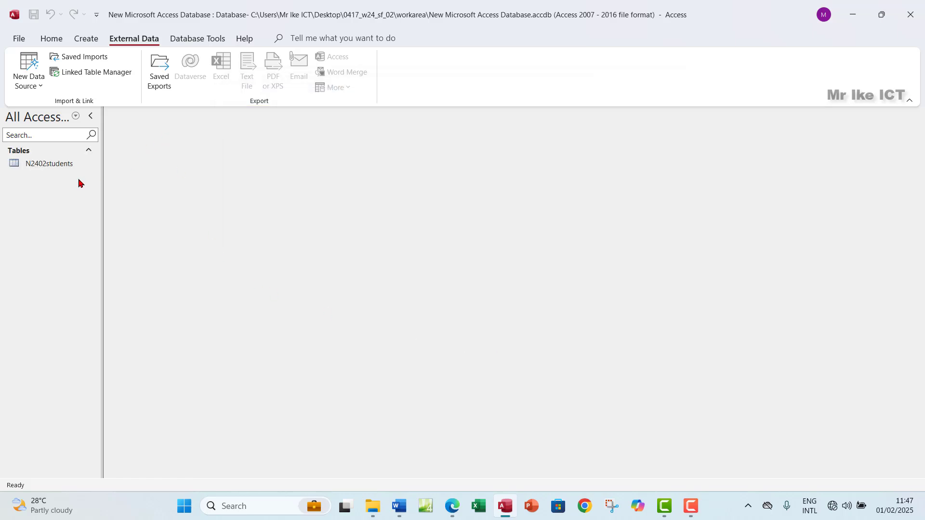
Highlight the dd-MMM-yy DOB format and the Integer Age_Oct24 requirement in the exam paper
left_click(452, 505)
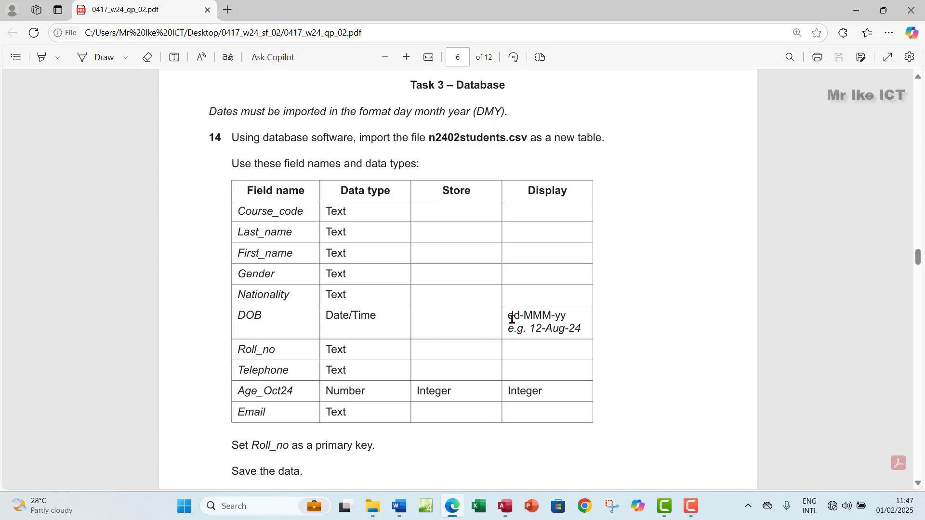
left_click_drag(512, 318, 576, 337)
left_click_drag(506, 391, 536, 389)
right_click(539, 390)
left_click(469, 379)
left_click(506, 507)
Open N2402students in Design View and inspect the DOB and Age_Oct24 types and Age_Oct24's field size
double_click(45, 163)
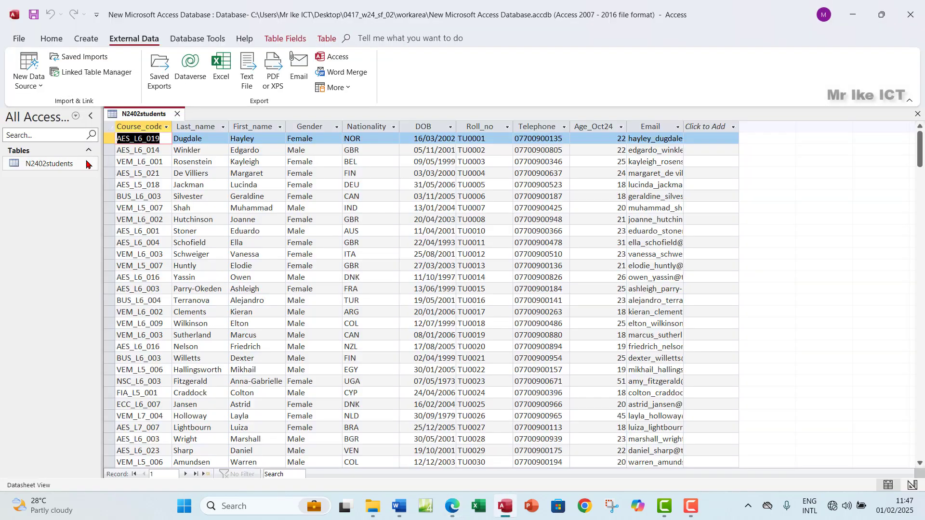
left_click(51, 38)
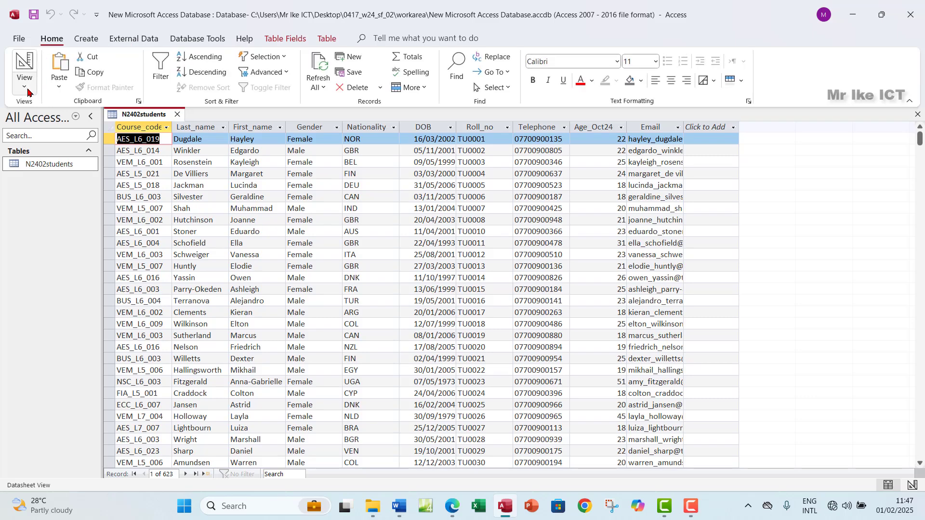
left_click(25, 86)
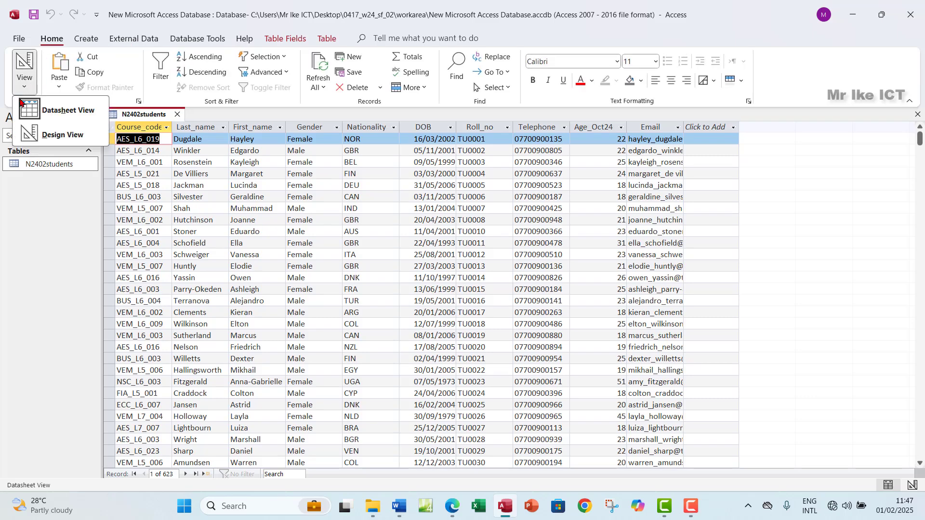
left_click(59, 138)
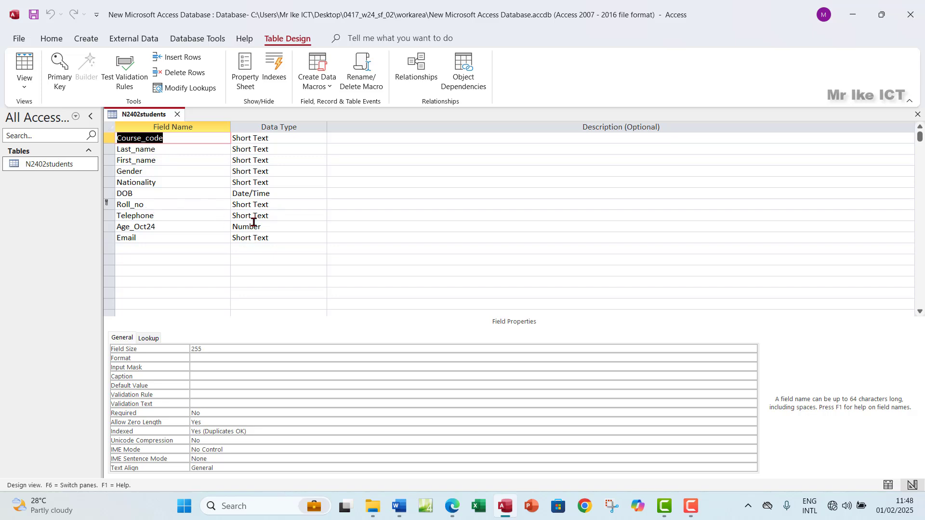
left_click(254, 193)
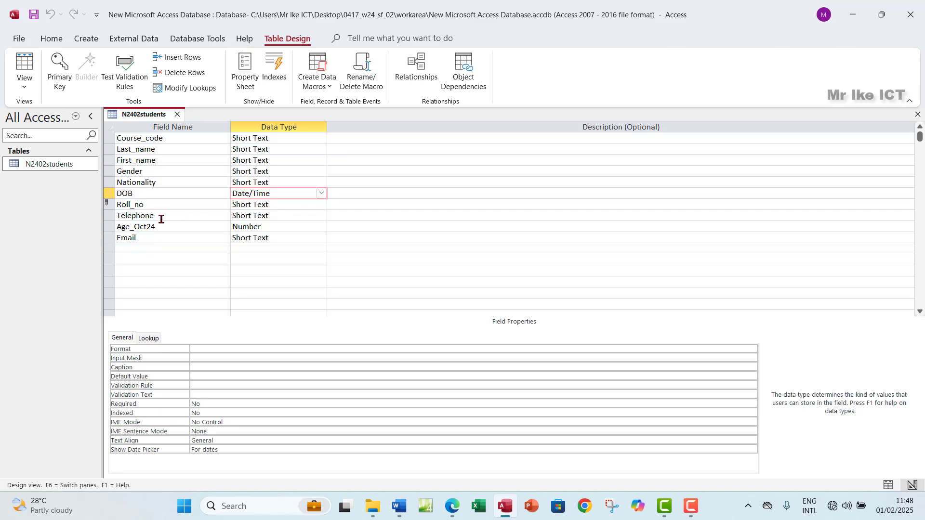
left_click(248, 227)
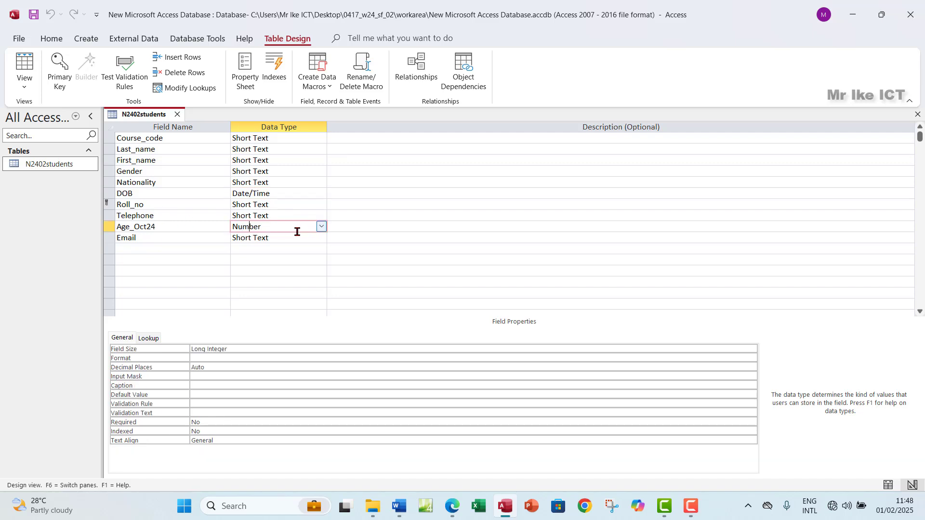
left_click_drag(235, 350, 188, 350)
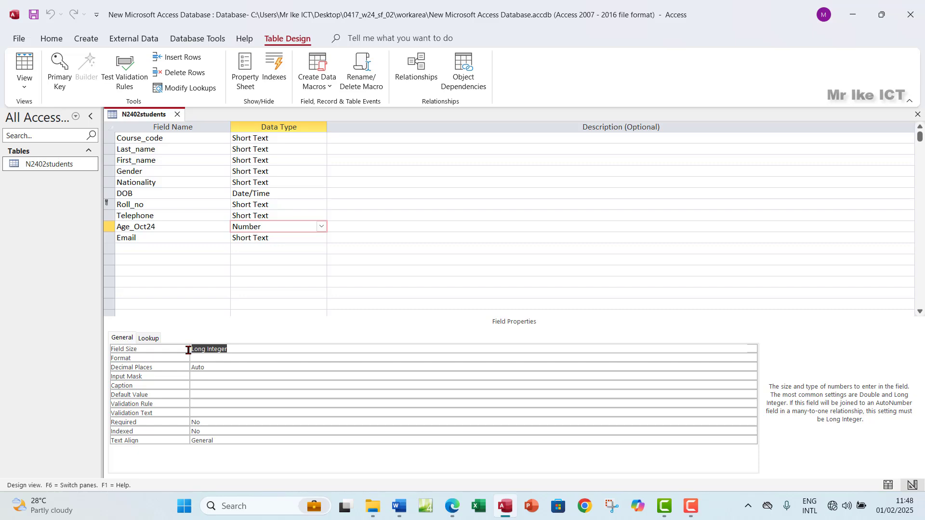
left_click(453, 506)
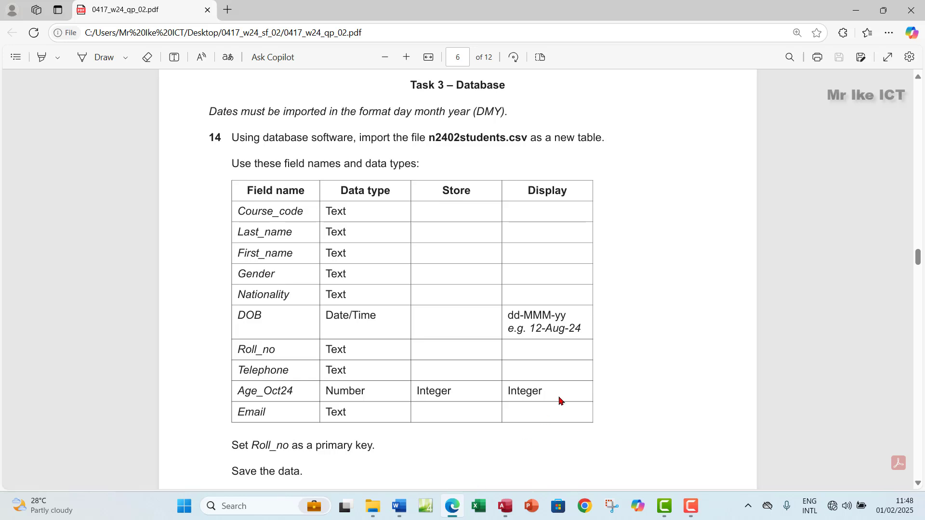
Mark the 12-Aug-24 DOB display example in the exam paper and return to Access
left_click_drag(532, 331, 579, 331)
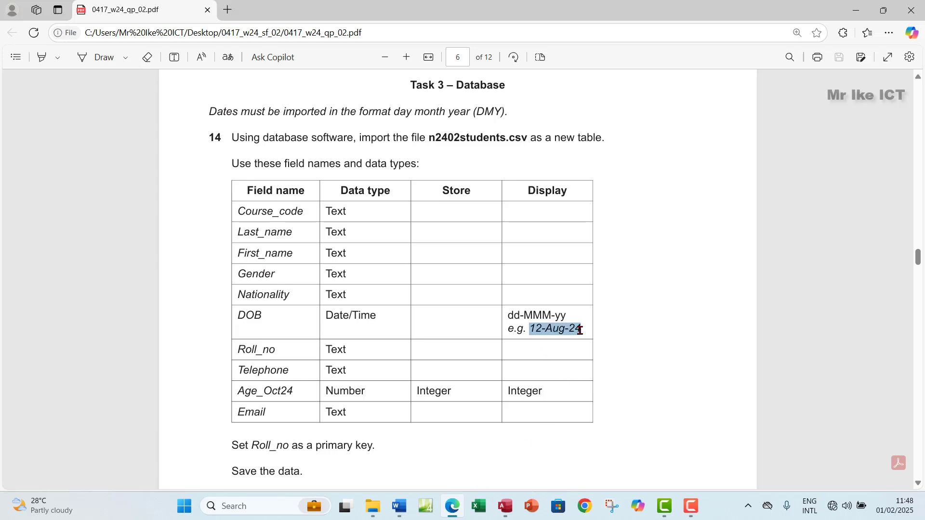
mouse_move(398, 512)
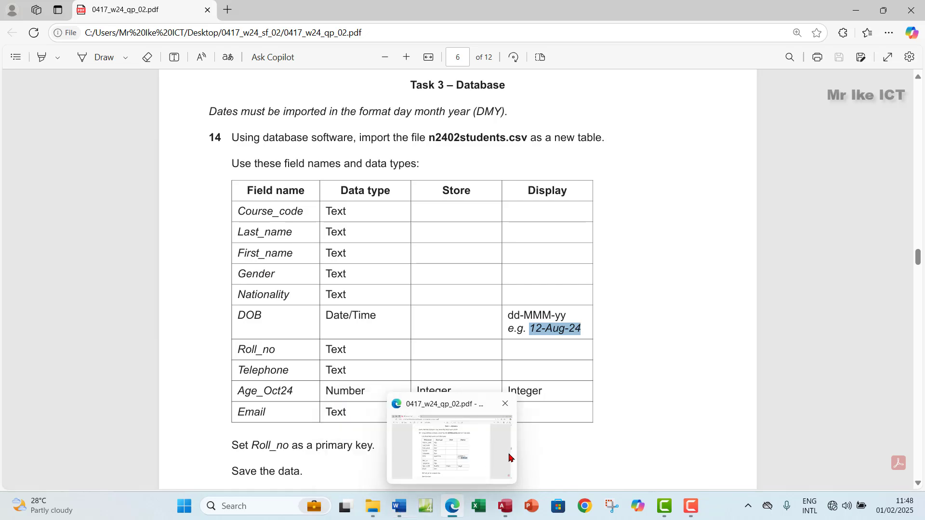
left_click(497, 508)
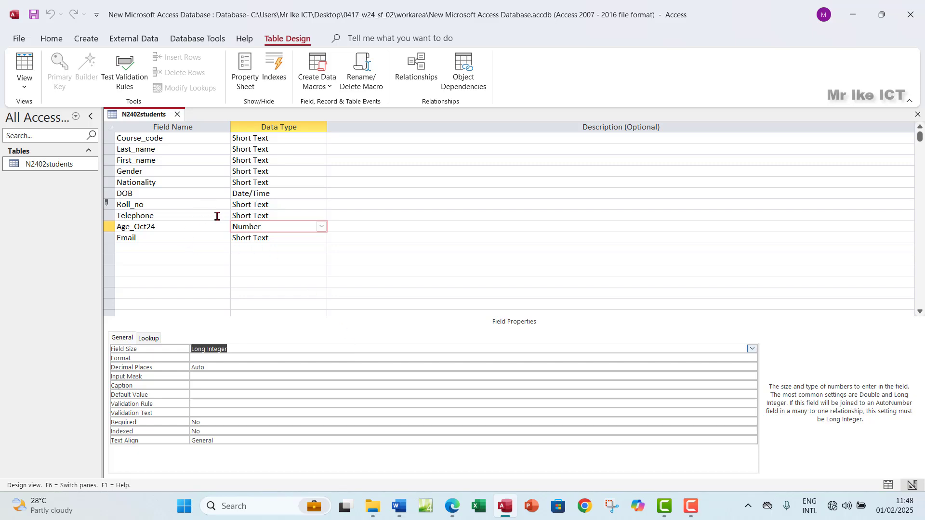
Look at the DOB dates in Datasheet View, then return to Design View
left_click(272, 193)
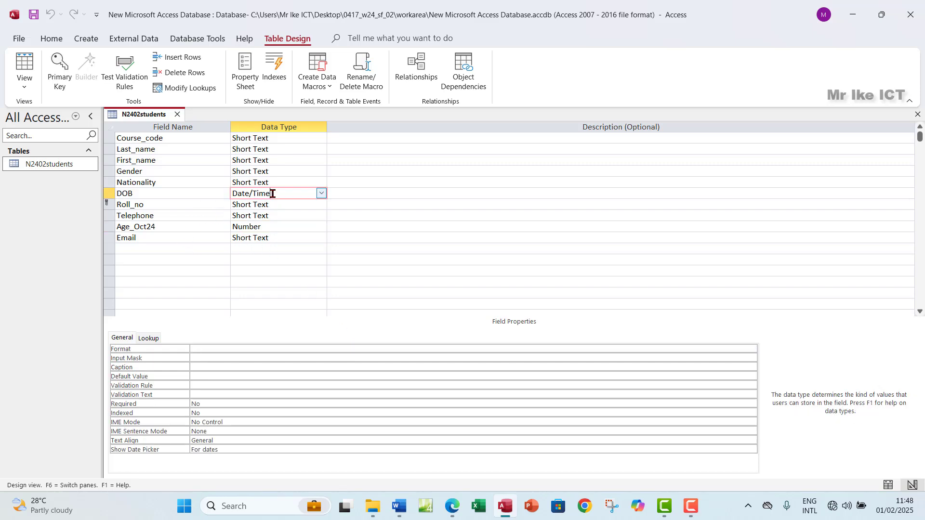
left_click(24, 65)
left_click(428, 123)
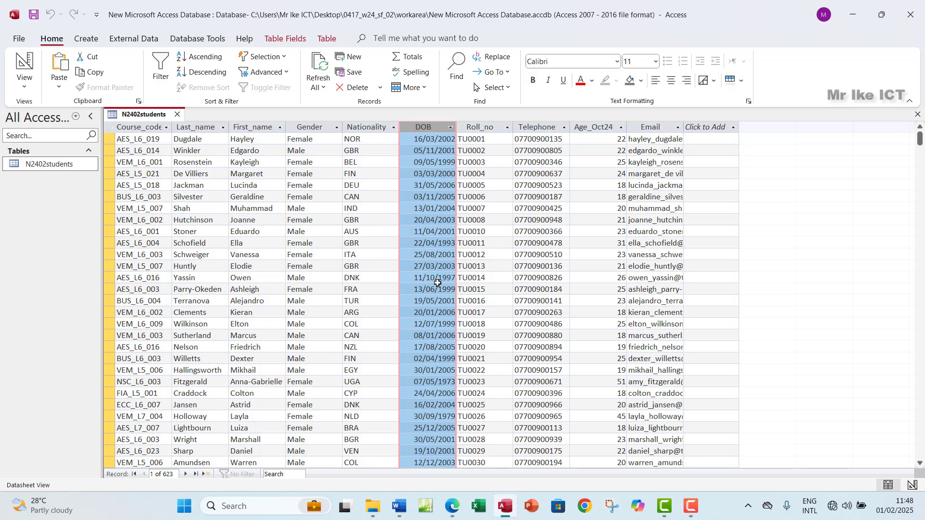
left_click(25, 86)
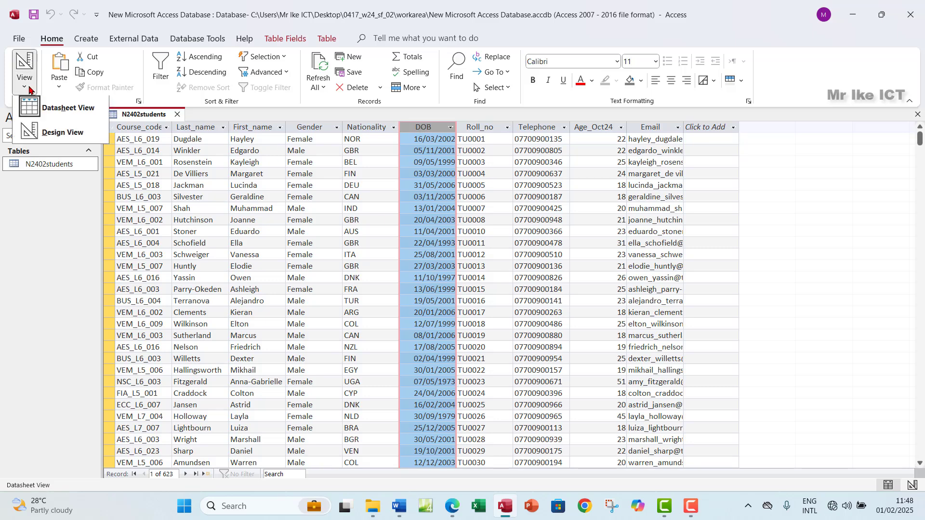
left_click(53, 133)
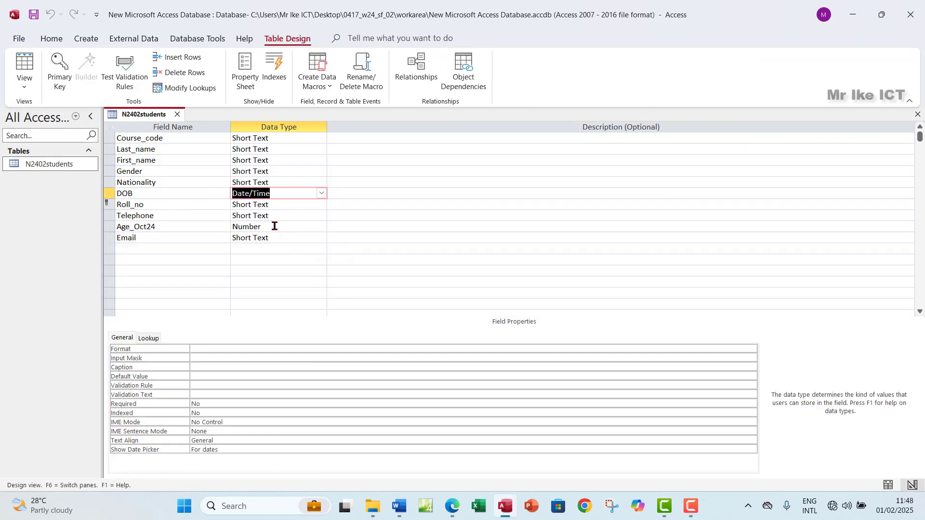
Set DOB's Format to Medium Date, save the table, and confirm dates like 16-Mar-02
left_click(199, 349)
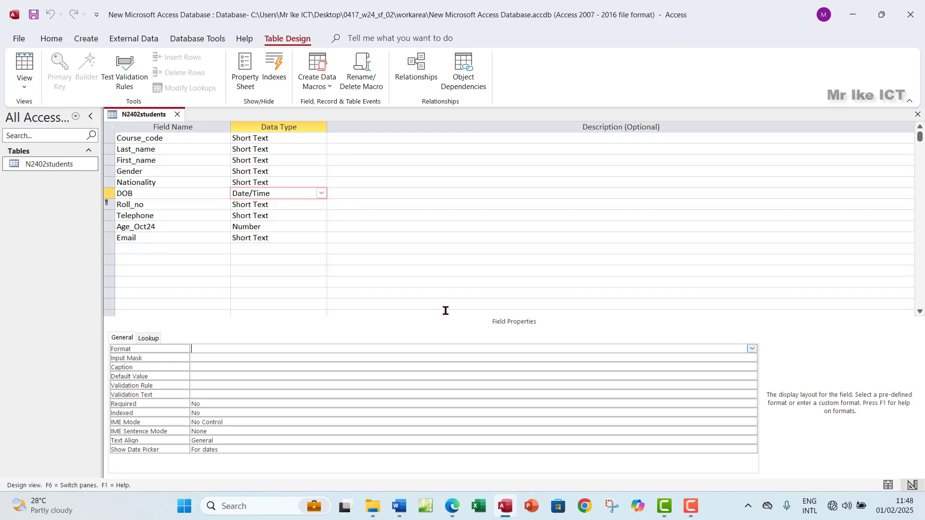
left_click(752, 348)
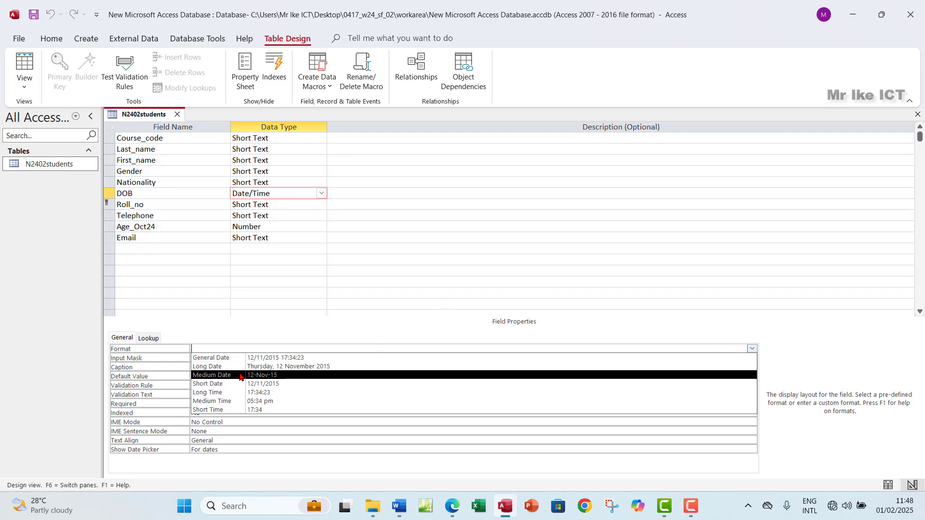
left_click(256, 376)
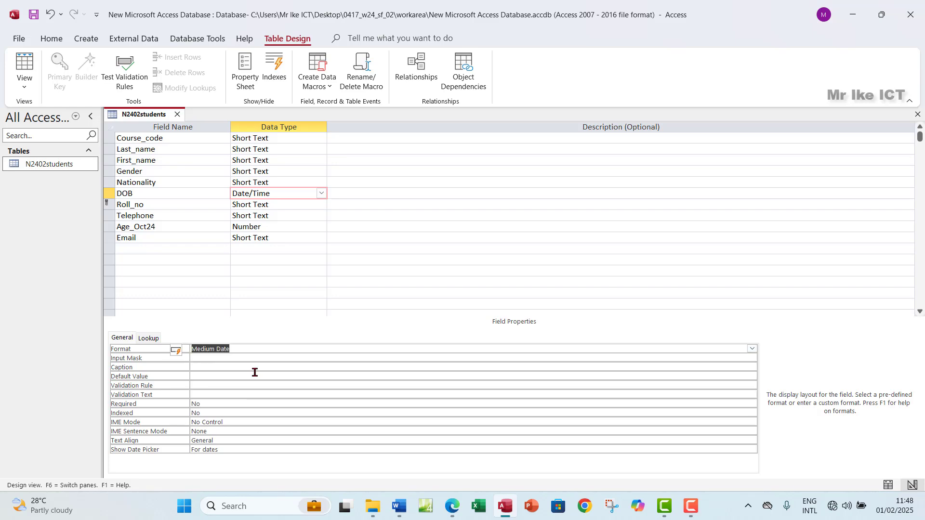
left_click(24, 72)
left_click(444, 289)
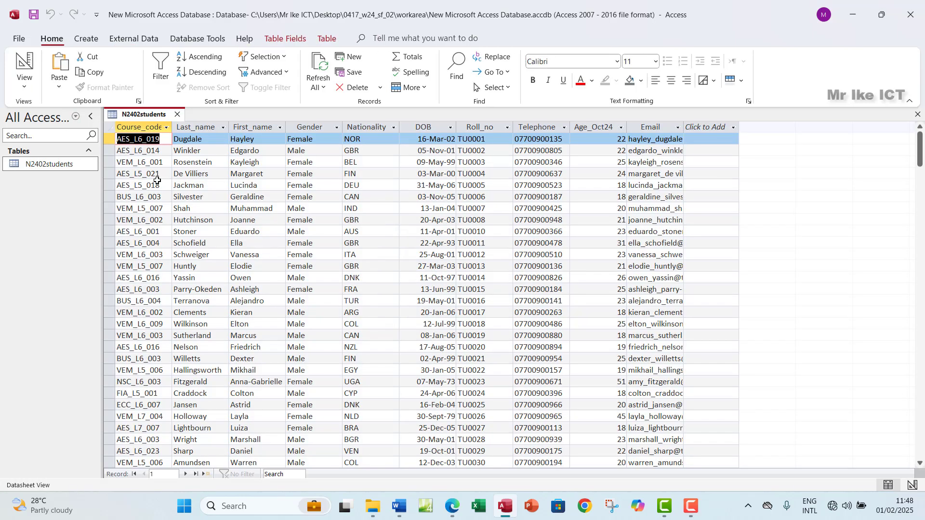
left_click(428, 128)
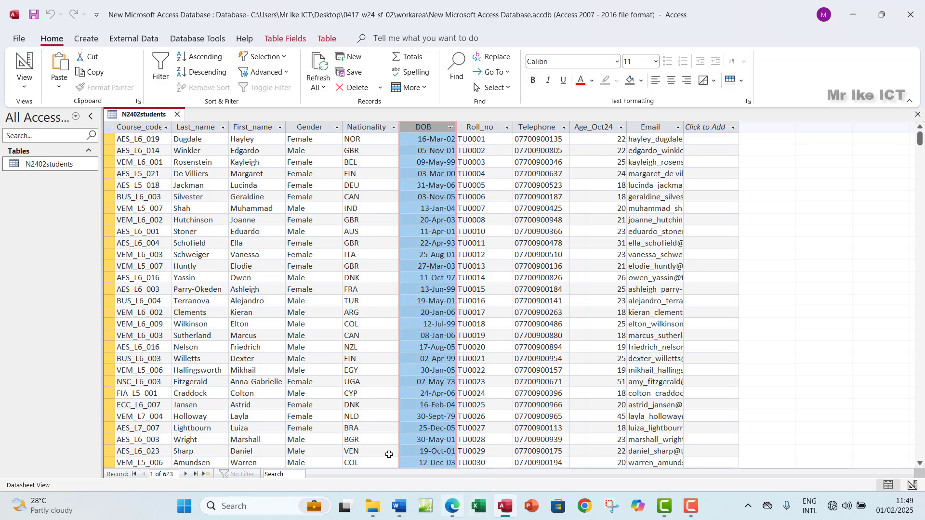
left_click(25, 86)
left_click(62, 135)
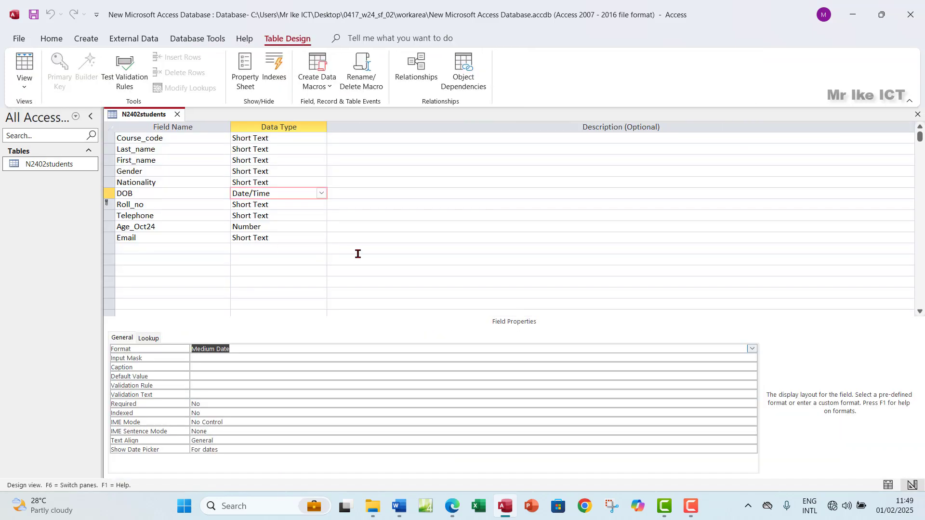
left_click(451, 514)
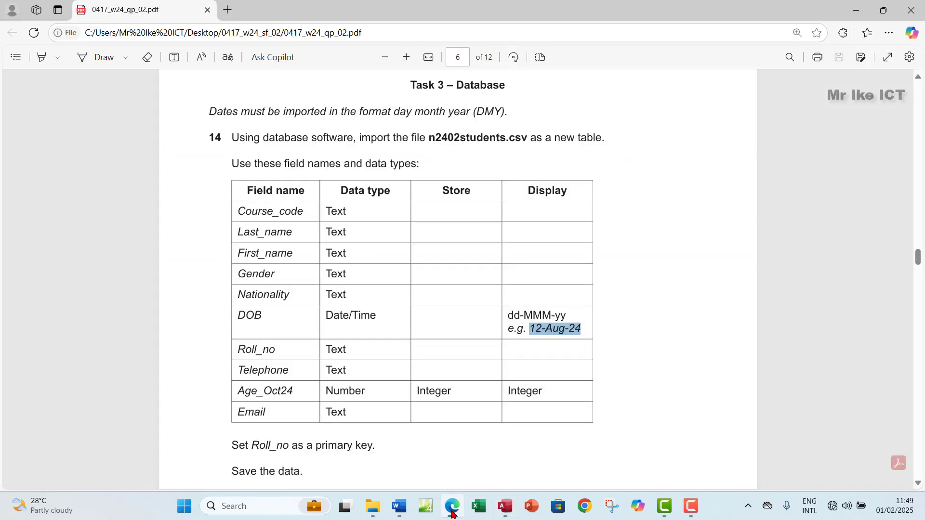
Read the exam paper's primary key and evidence instructions, then go back to the Access table design
scroll(380, 343, "down", 3)
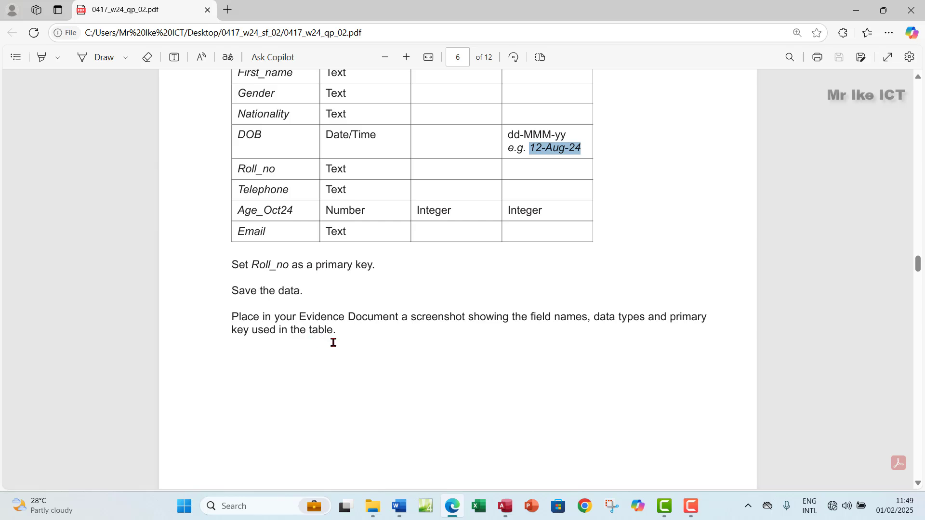
left_click(497, 501)
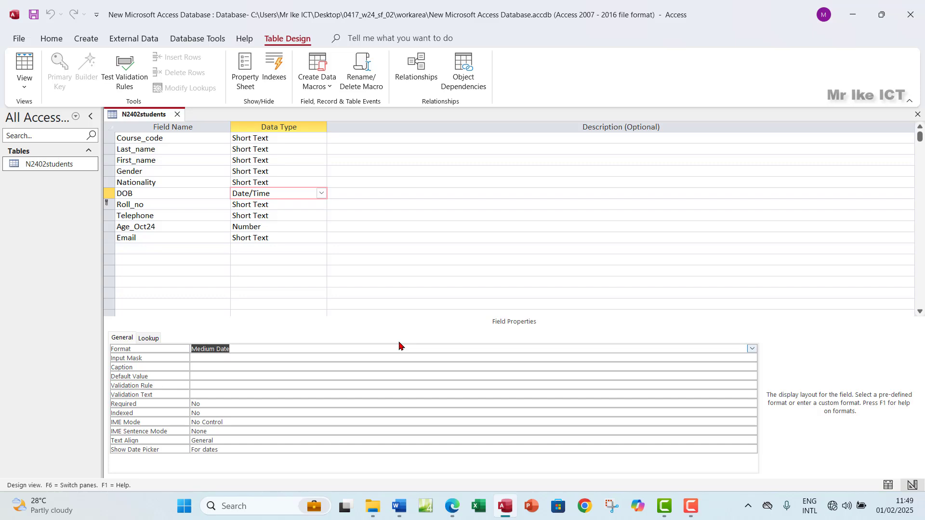
Snip the N2402students field names and data types grid and paste it below 'Step 14 evidence:' in Word
key("super+shift+s")
left_click_drag(95, 100, 343, 259)
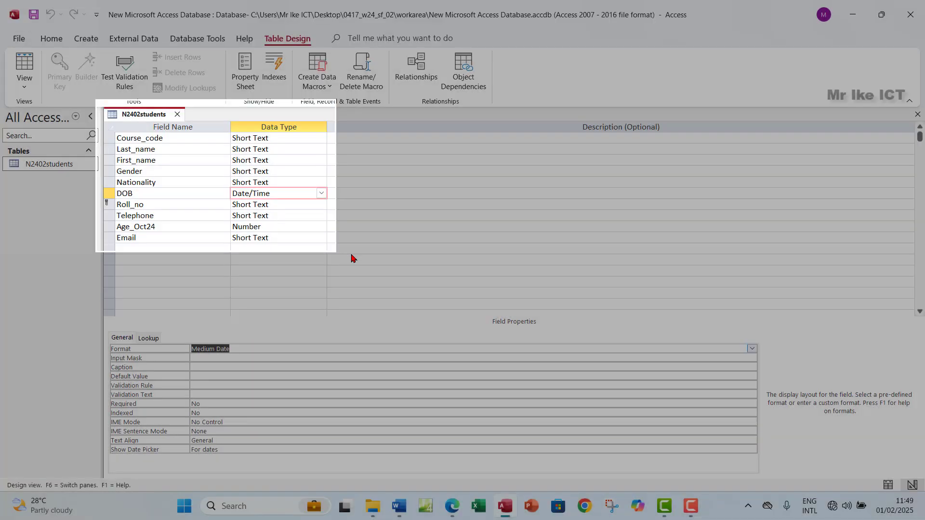
left_click(399, 506)
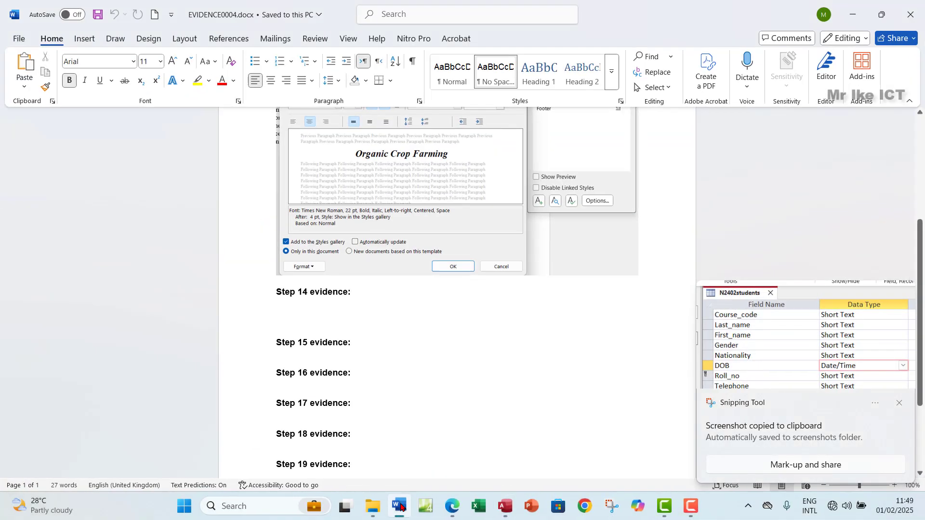
left_click(288, 312)
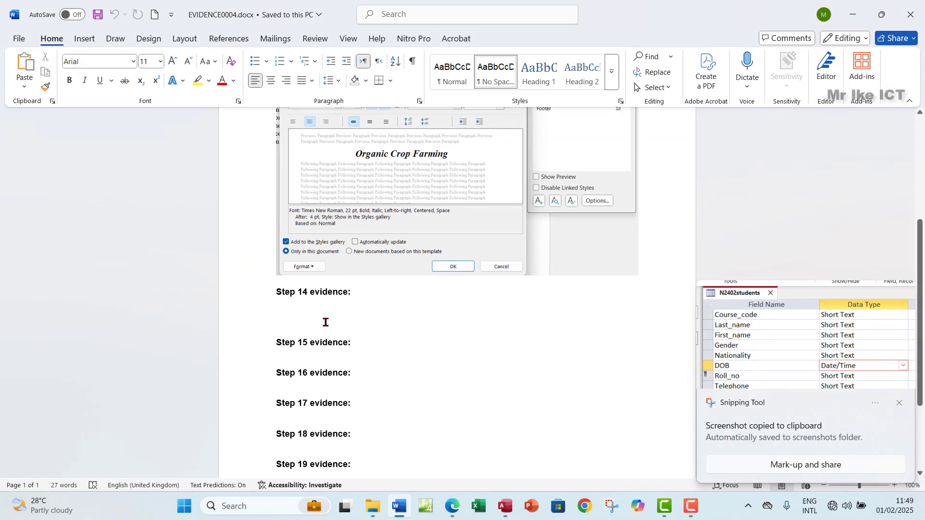
key("ctrl+v")
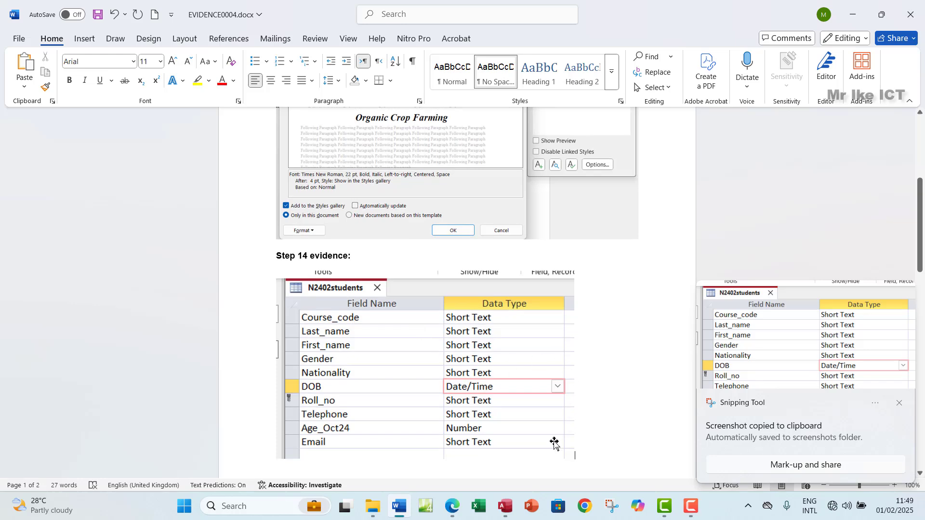
Highlight the finished Step 14 instructions in green in the exam paper PDF
left_click(452, 506)
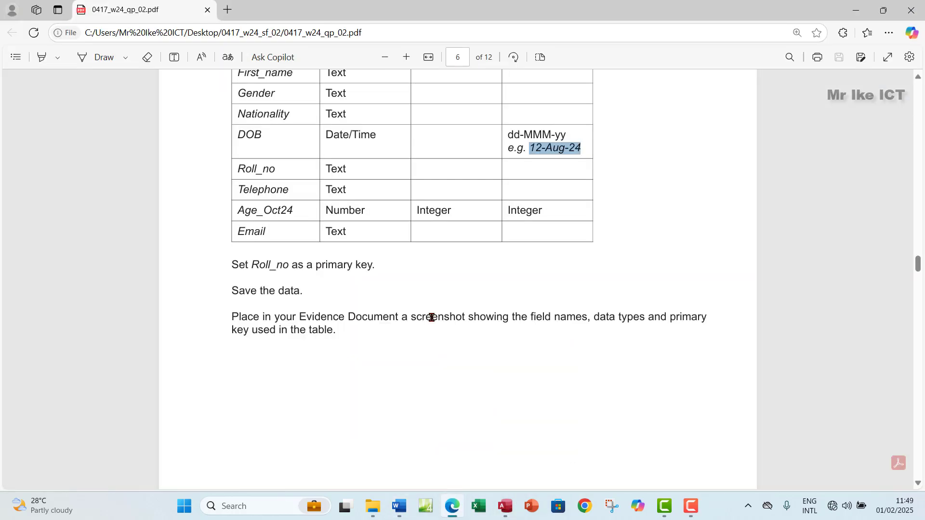
scroll(432, 317, "down", 3)
left_click_drag(219, 131, 335, 210)
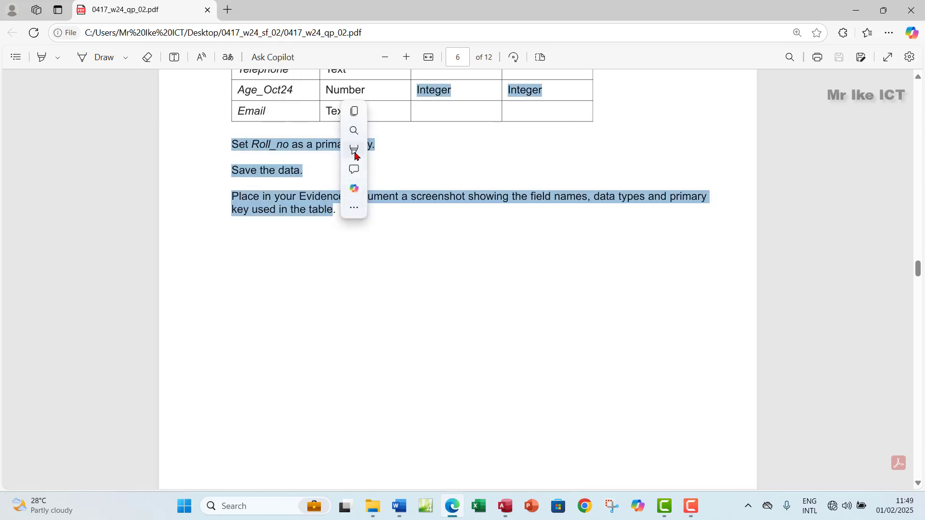
mouse_move(424, 147)
left_click(464, 167)
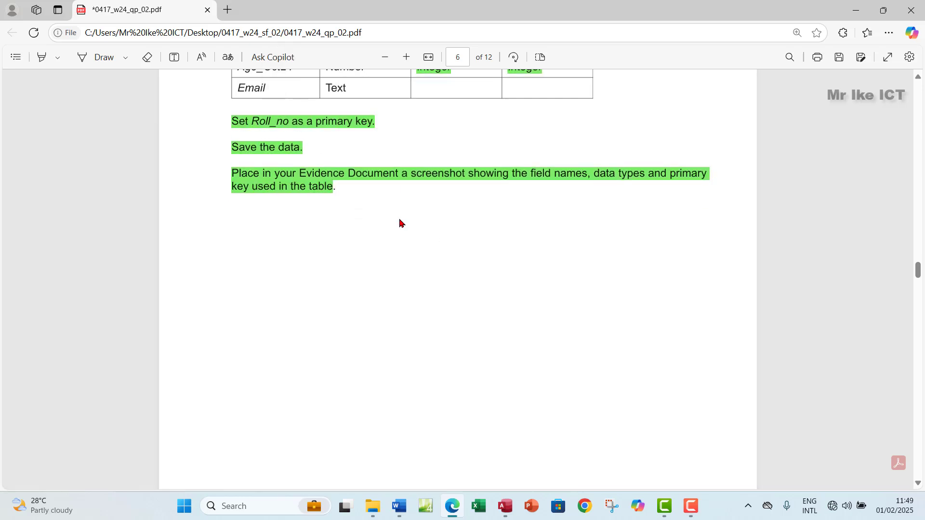
Read page 7's n2402degrees.csv import instructions, then go back to Access
scroll(399, 223, "down", 5)
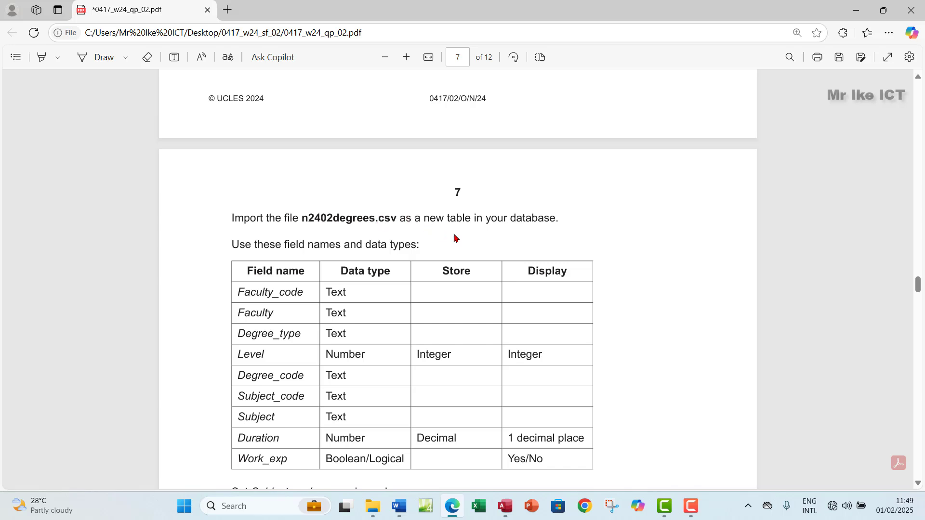
scroll(462, 292, "down", 1)
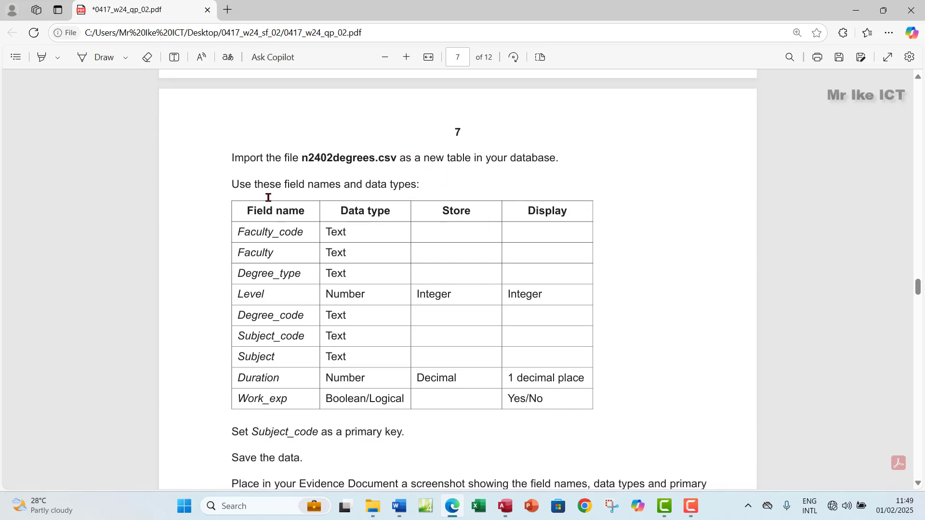
scroll(396, 222, "down", 1)
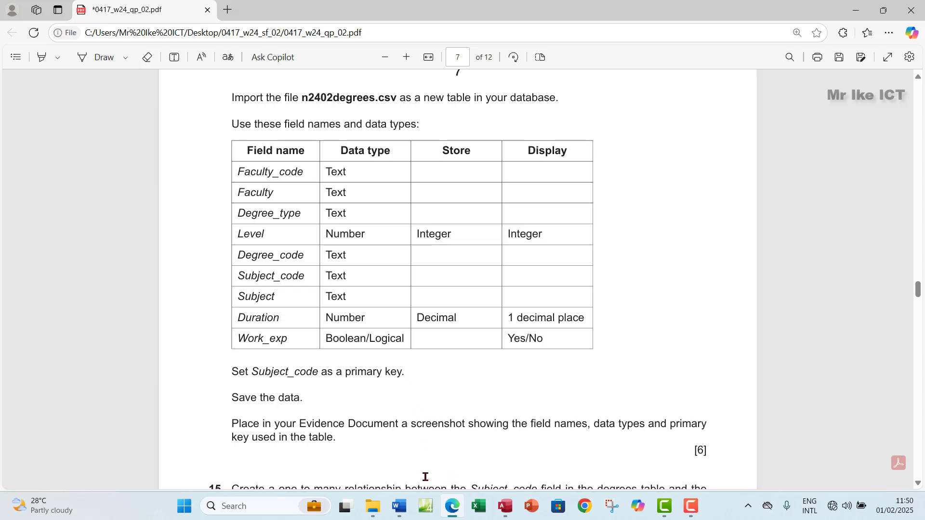
left_click(496, 505)
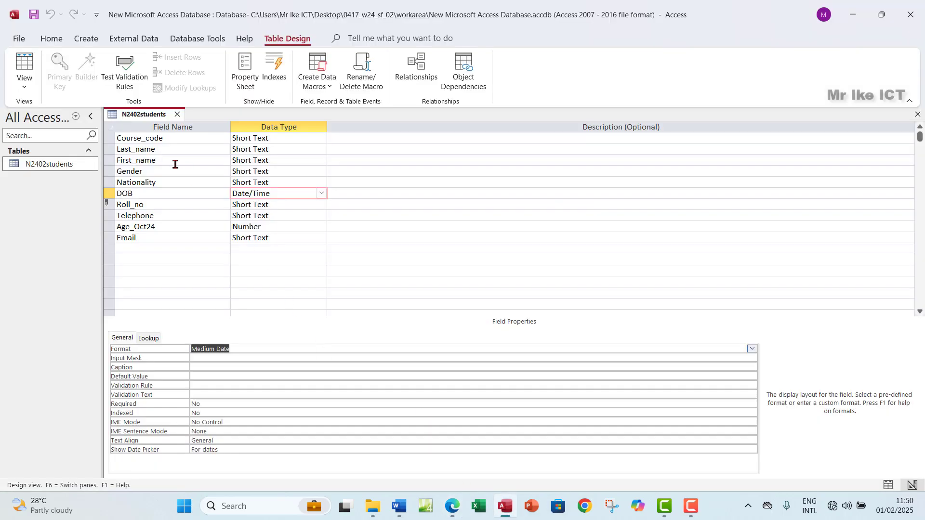
Close the table design and pick n2402degrees.csv as a text-file import source
left_click(917, 114)
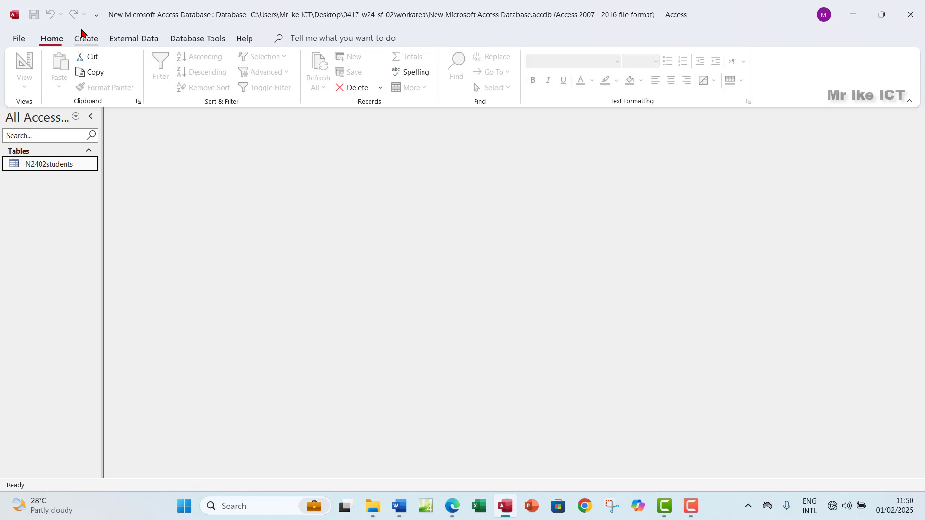
left_click(117, 41)
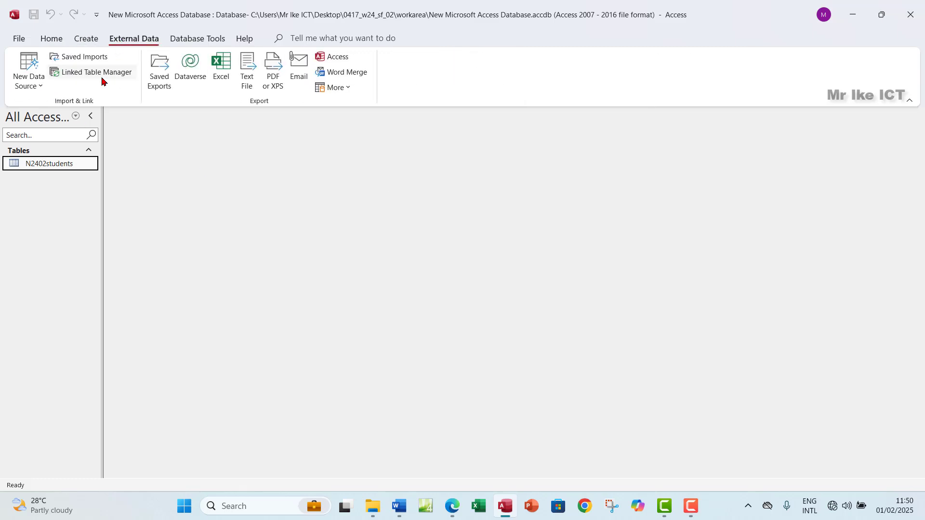
left_click(30, 81)
mouse_move(68, 110)
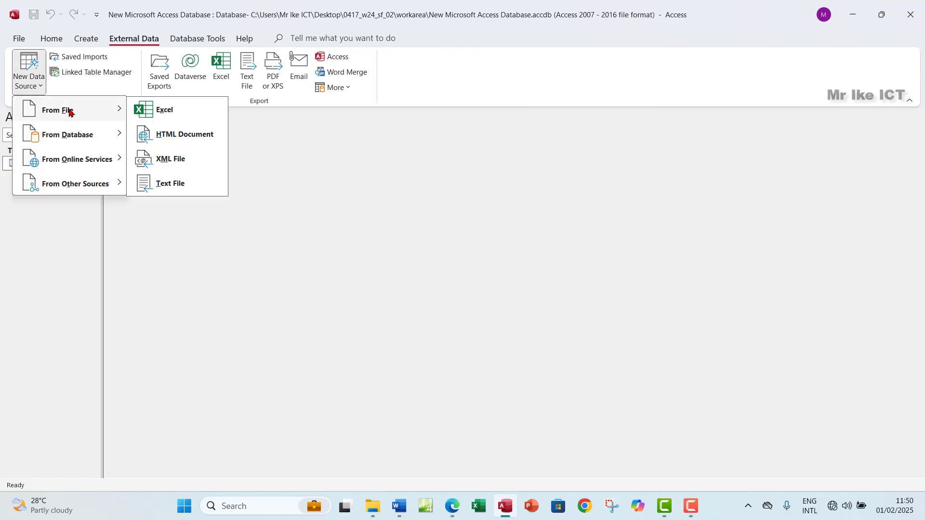
left_click(186, 181)
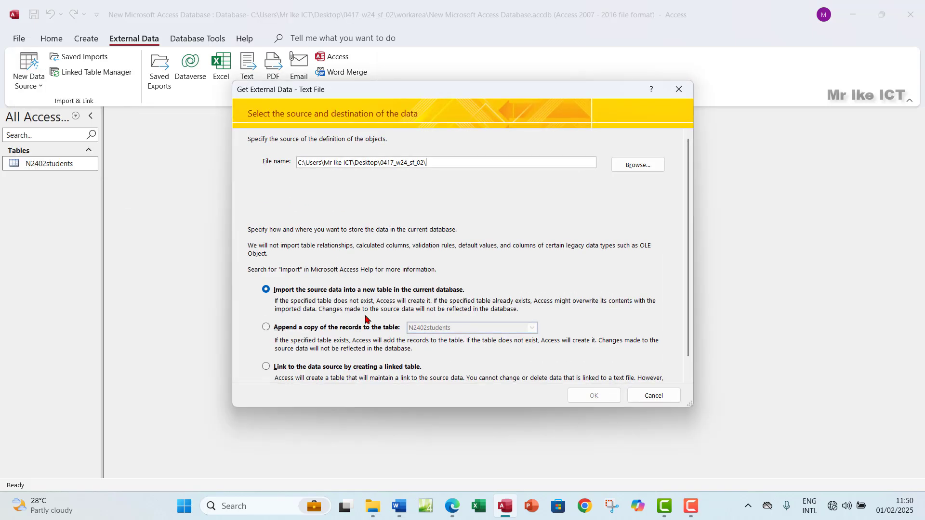
left_click(635, 165)
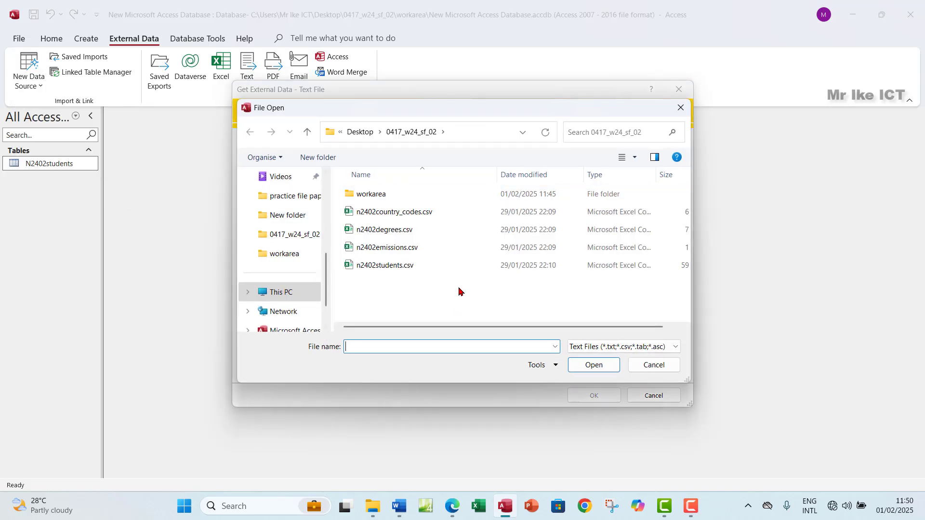
left_click(364, 233)
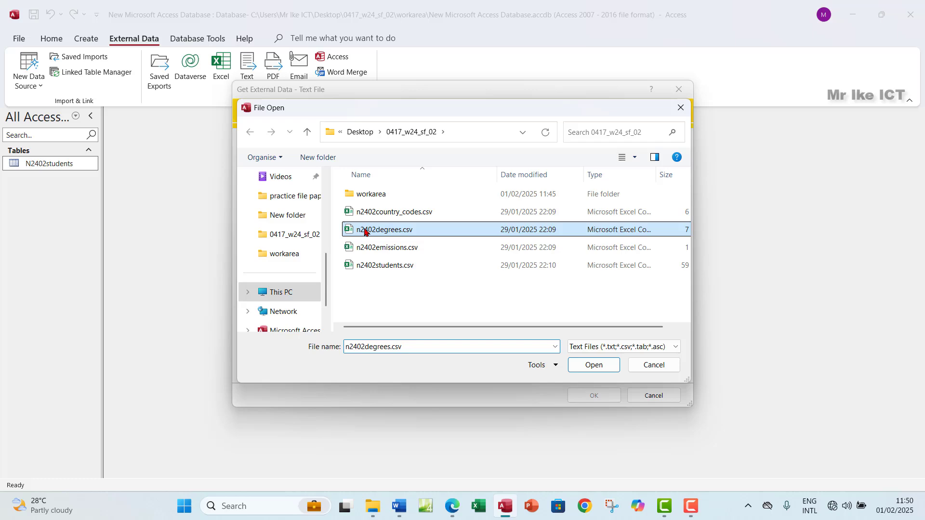
left_click(593, 366)
Keep the delimited format and use the first row as field names
left_click(586, 395)
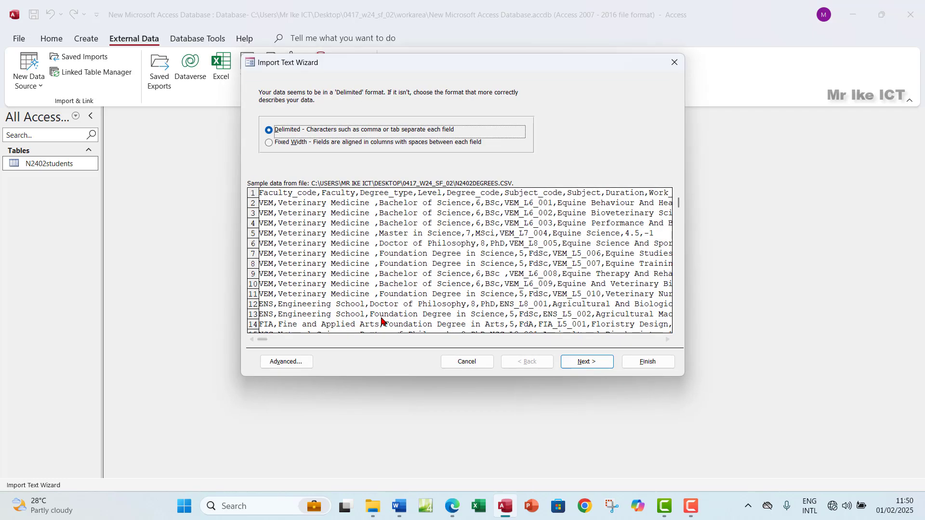
left_click(586, 361)
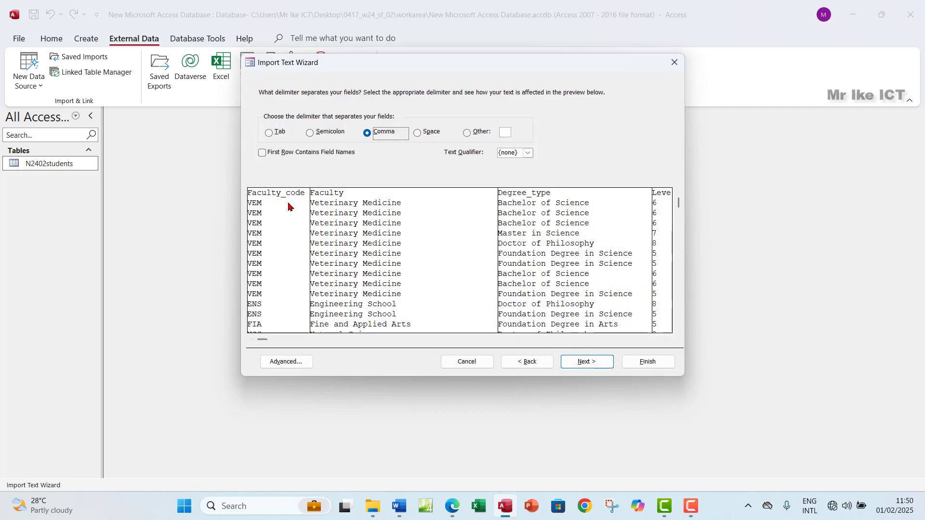
left_click(263, 153)
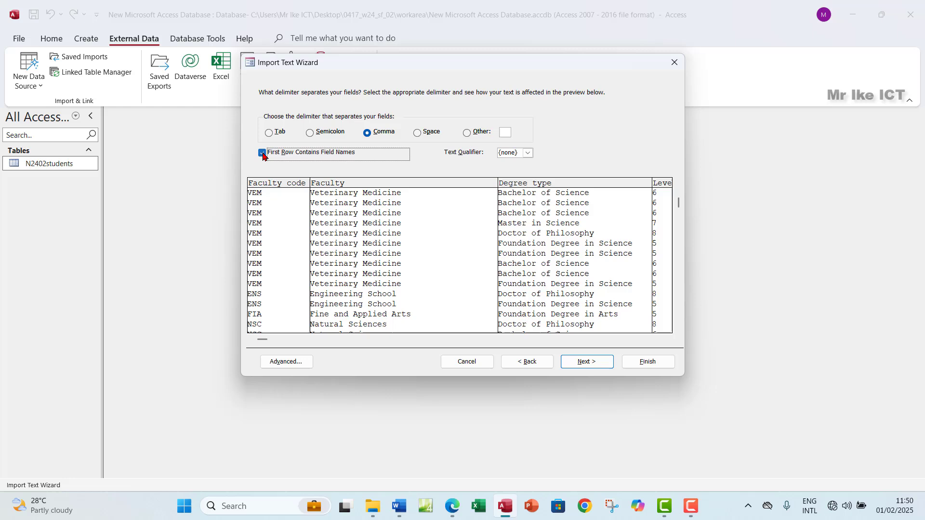
left_click(585, 363)
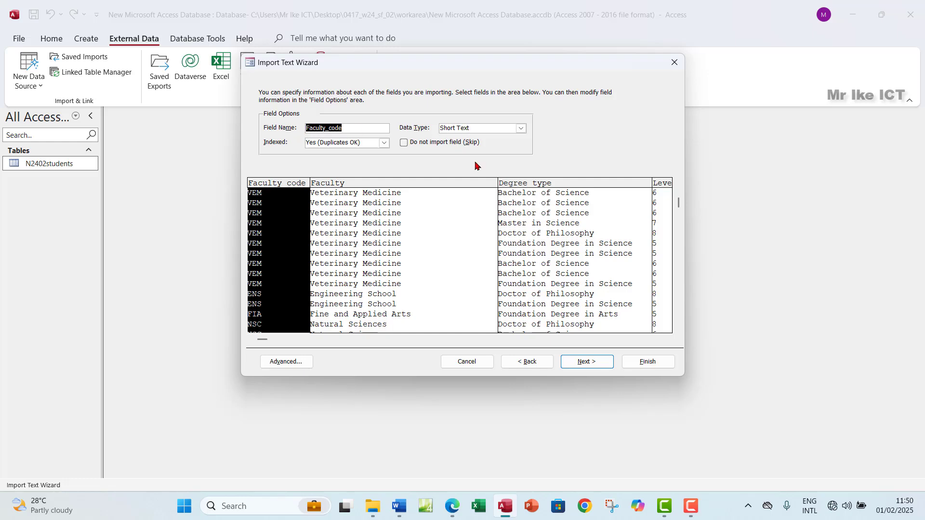
Review the Faculty, Degree type, Level and Degree code column options against the exam paper
left_click(452, 506)
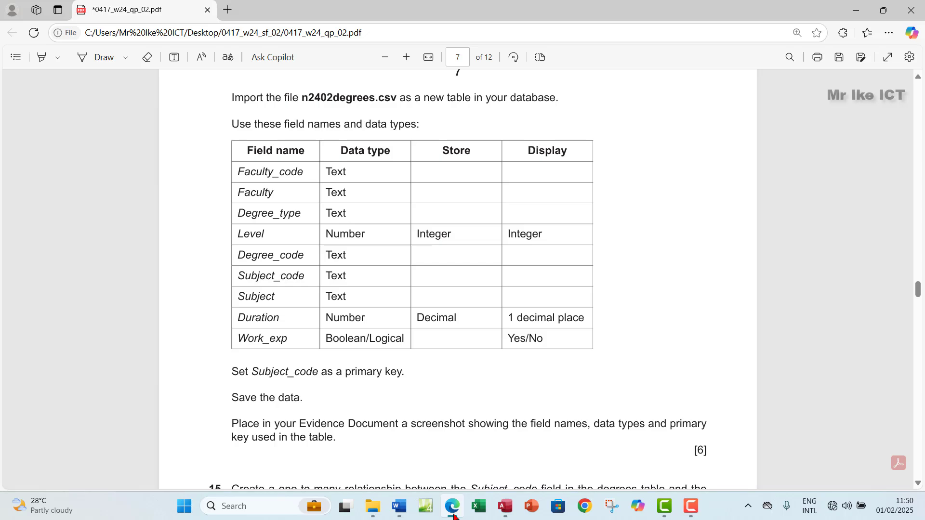
left_click(453, 510)
left_click(368, 261)
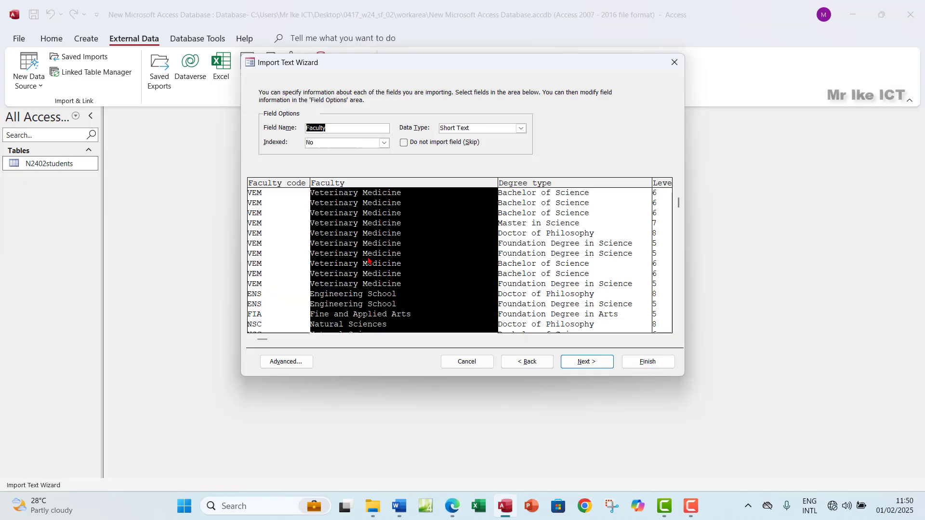
left_click(559, 249)
left_click(667, 339)
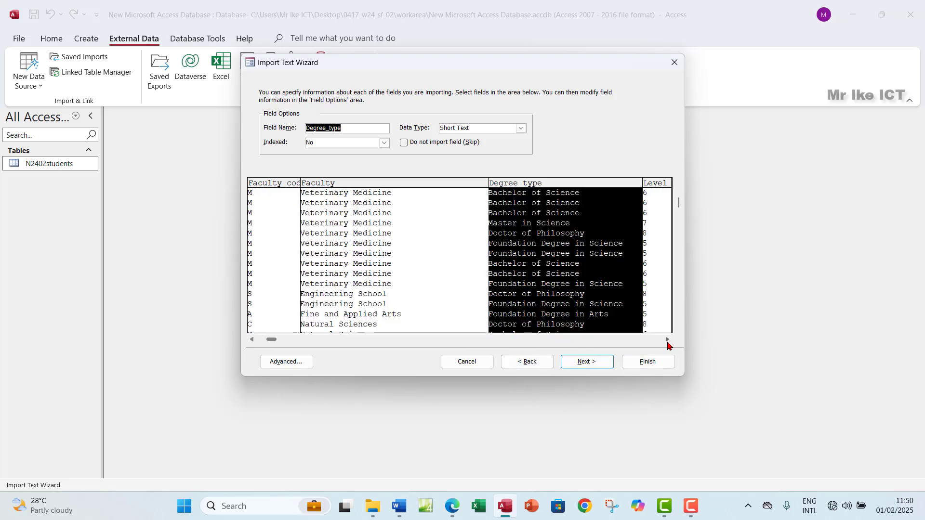
left_click_drag(667, 340, 667, 339)
left_click(443, 247)
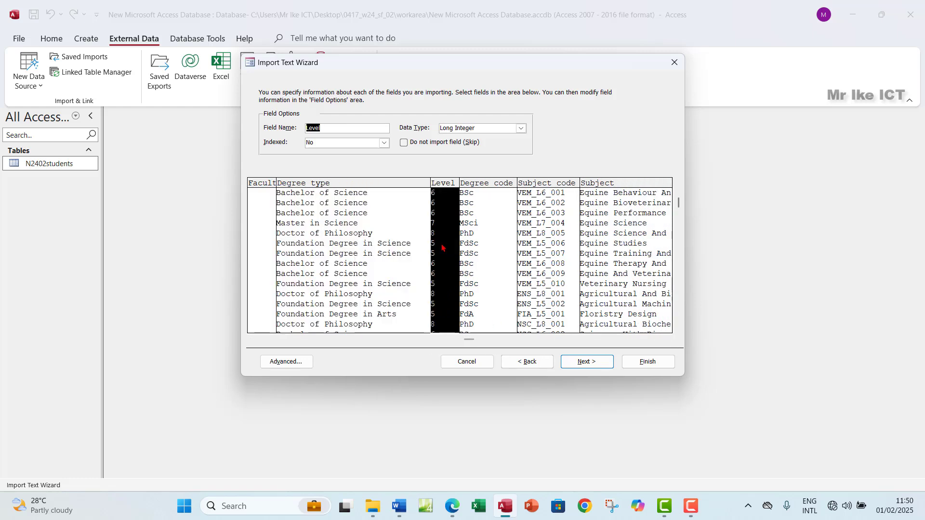
left_click(480, 240)
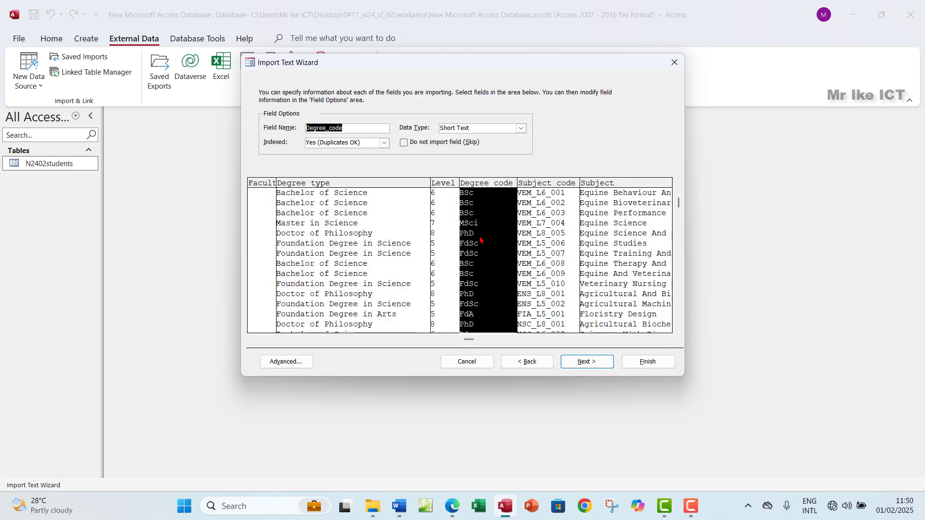
Review the Subject code, Subject and Duration column options against the exam's field table
left_click(454, 505)
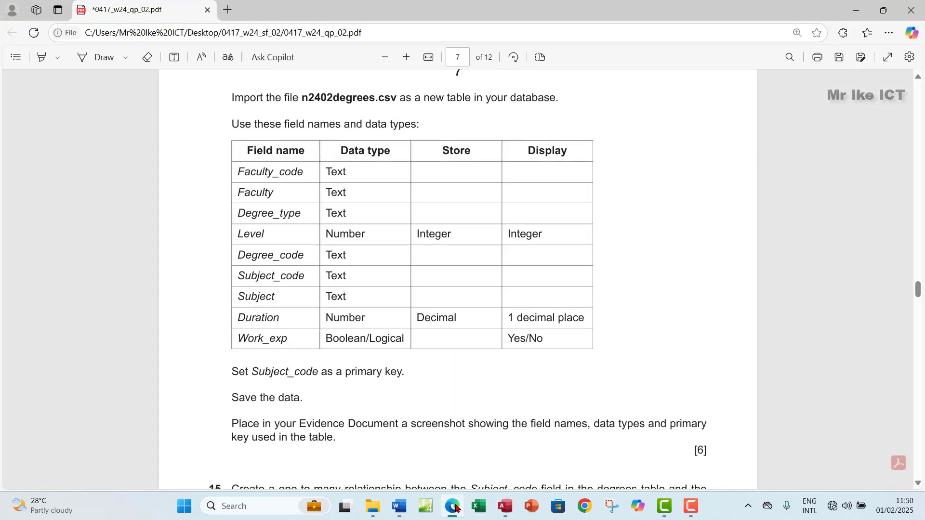
left_click(456, 507)
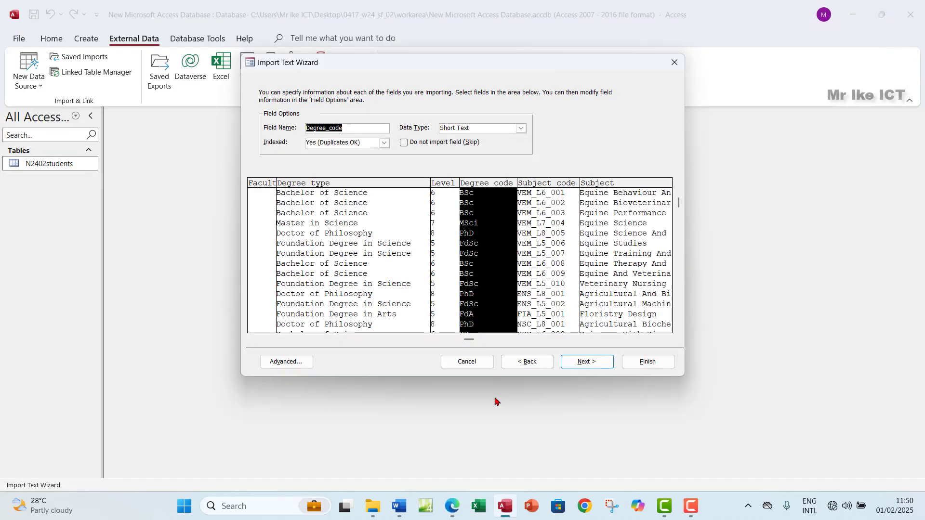
left_click(539, 265)
left_click(602, 263)
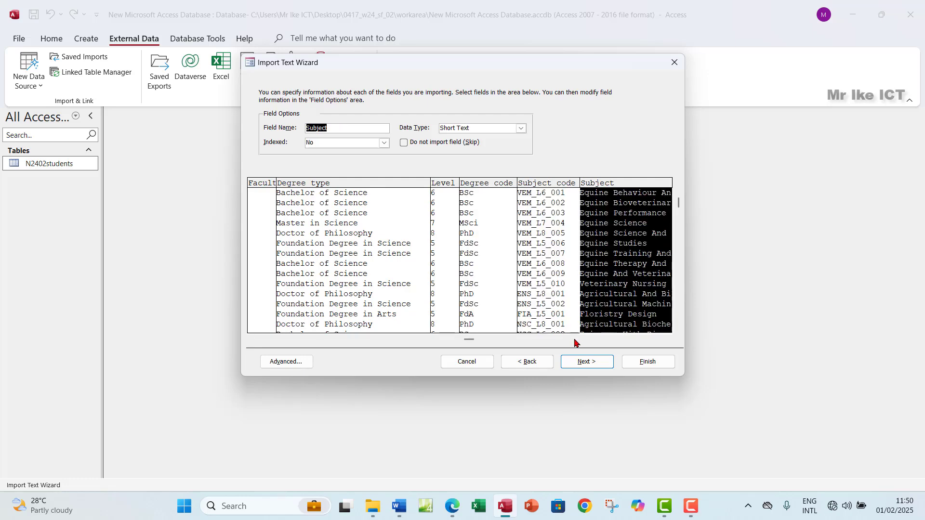
left_click_drag(664, 340, 666, 340)
left_click(603, 268)
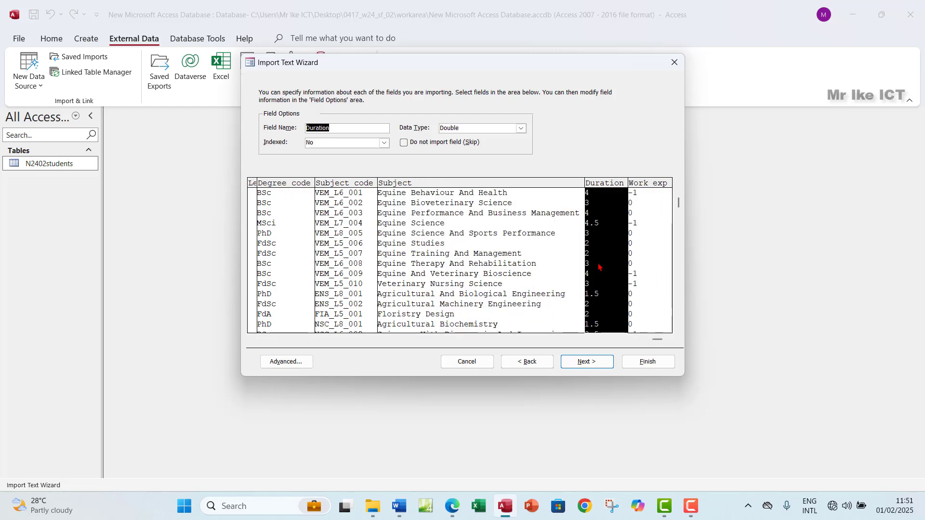
left_click(450, 510)
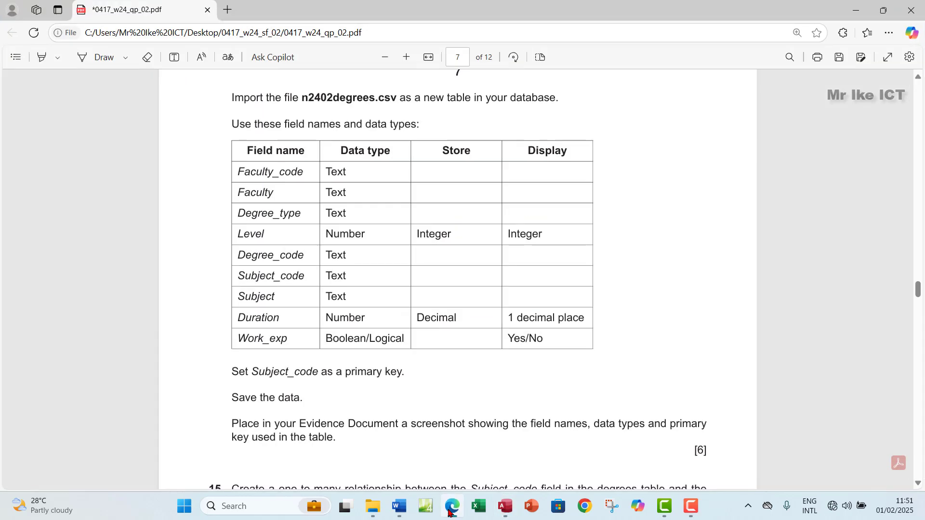
left_click(450, 509)
Set the Work_exp column's data type to Yes/No and continue to the primary key step
left_click(640, 251)
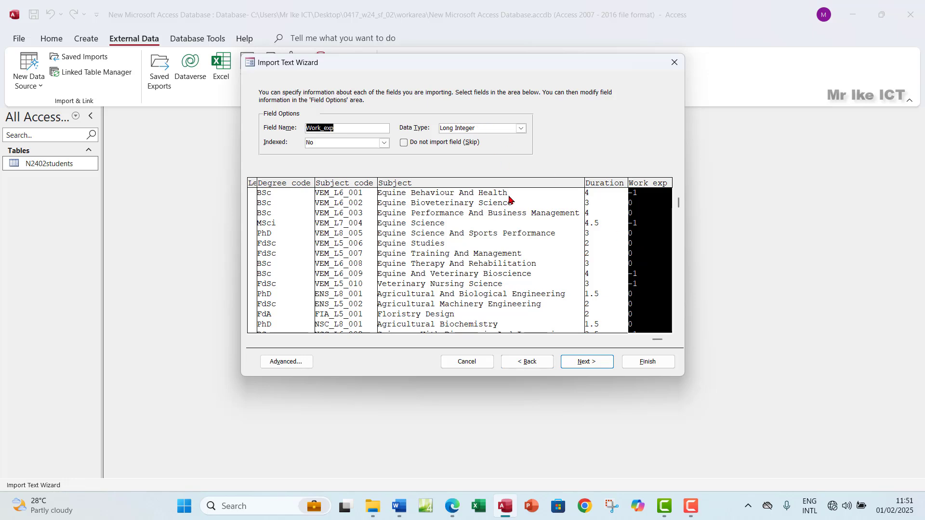
left_click(453, 507)
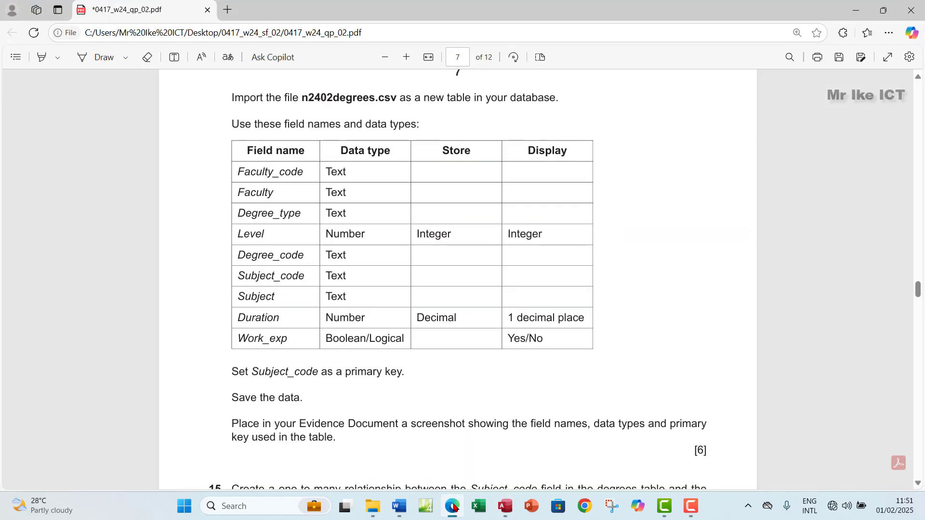
left_click(453, 507)
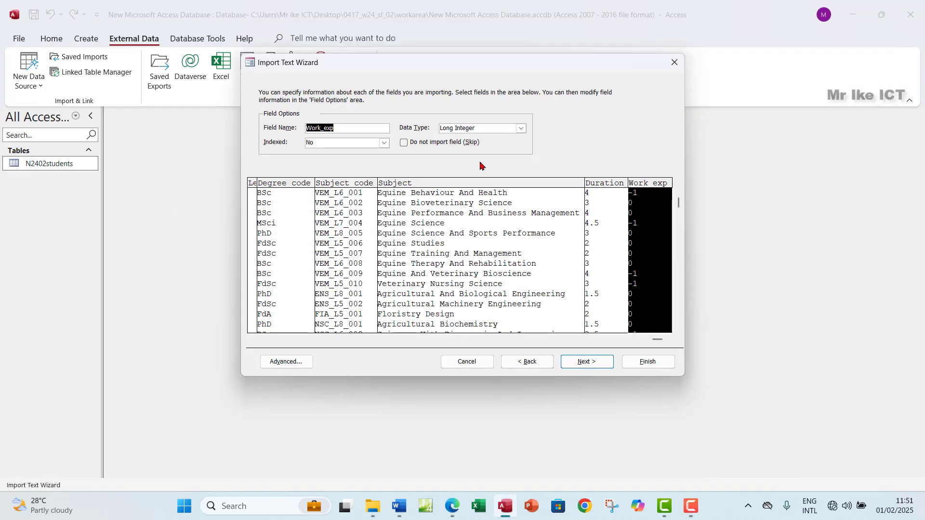
left_click(521, 129)
left_click(484, 140)
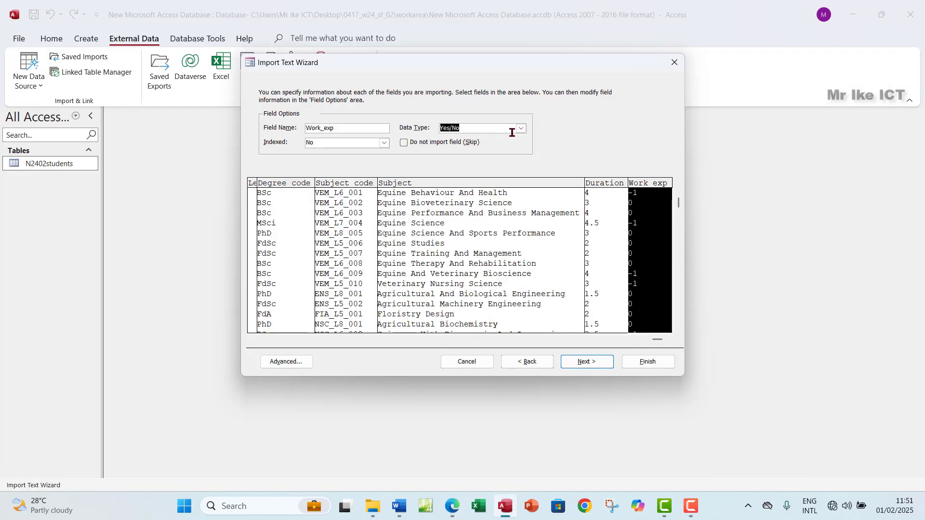
left_click(584, 364)
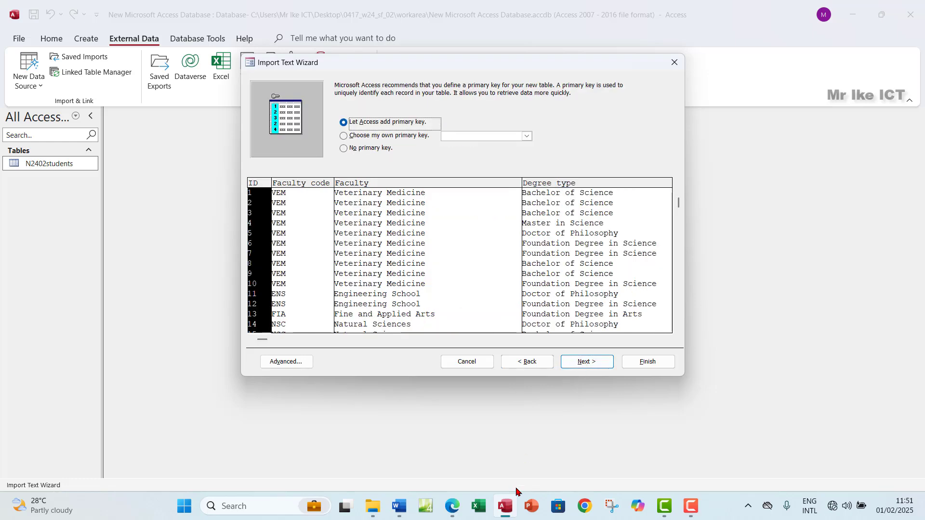
Choose your own primary key and make it Subject_code
left_click(456, 510)
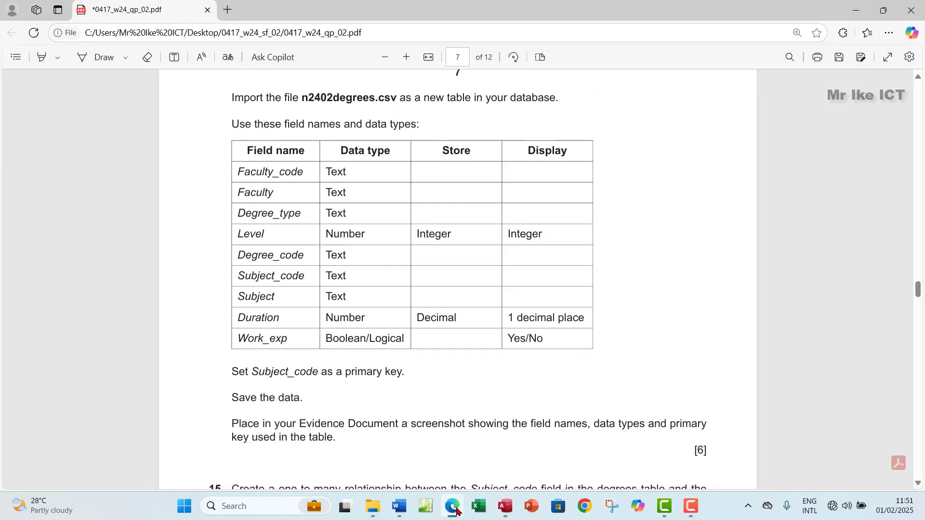
left_click(456, 511)
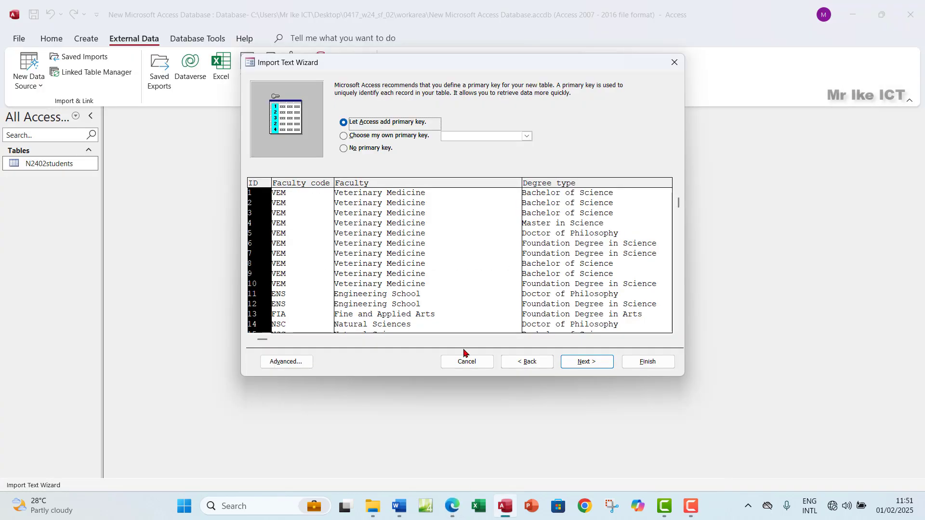
left_click(359, 137)
left_click(527, 137)
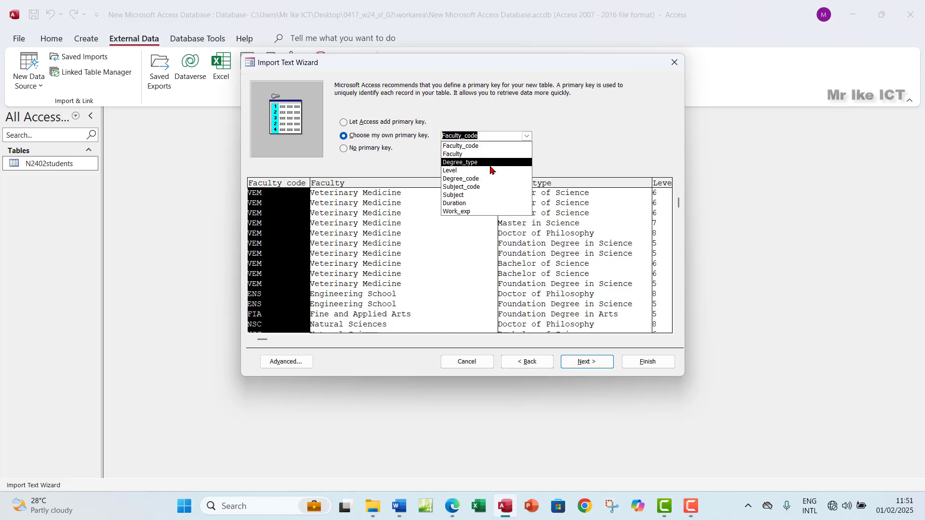
left_click(475, 187)
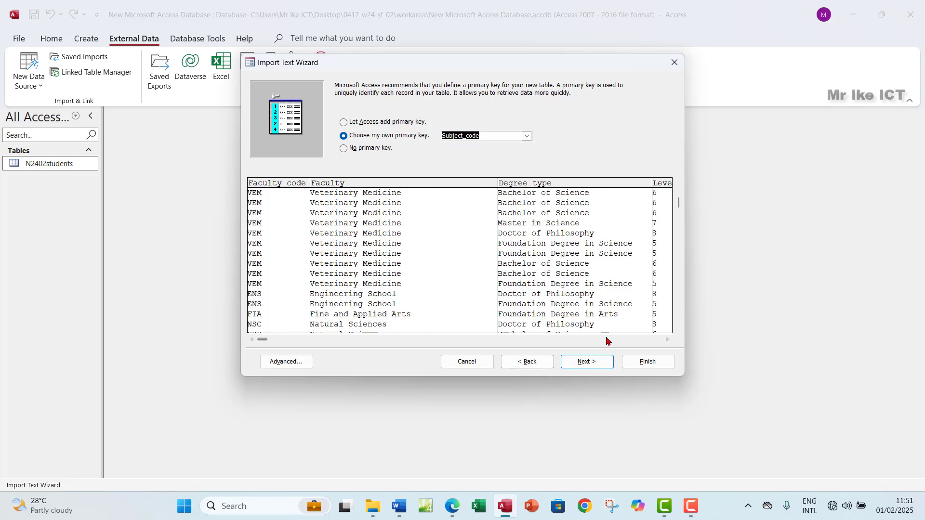
Finish the import without saving the import steps, and select the new N2402degrees table
left_click(589, 362)
left_click(630, 362)
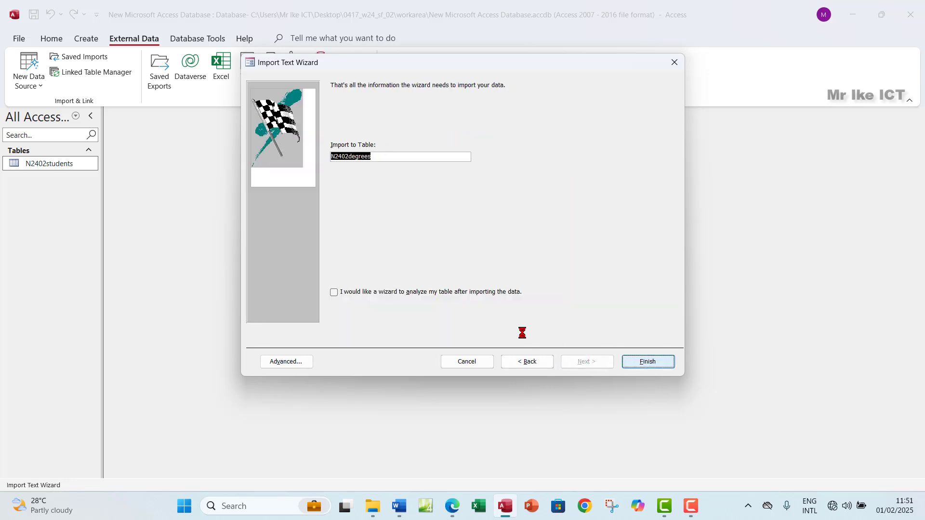
left_click(648, 402)
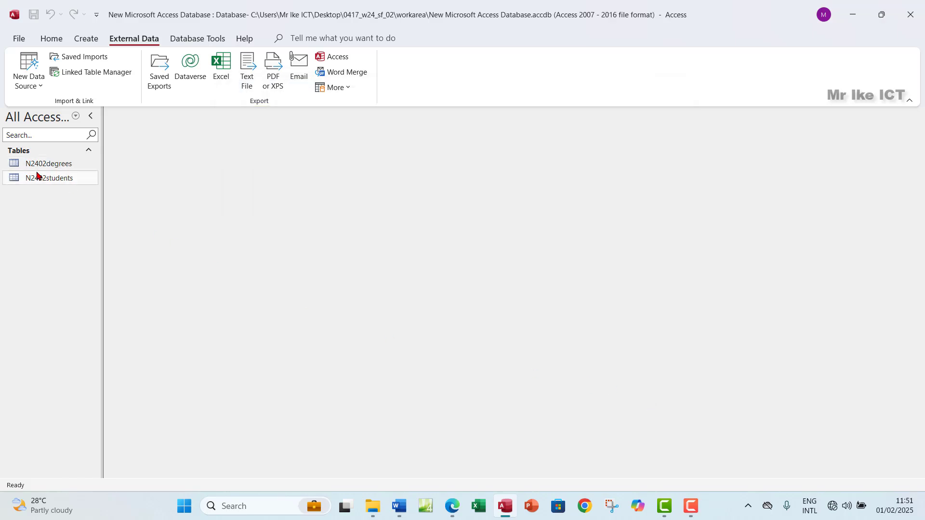
left_click(57, 163)
Open N2402degrees in Design View alongside the exam's field table
double_click(56, 162)
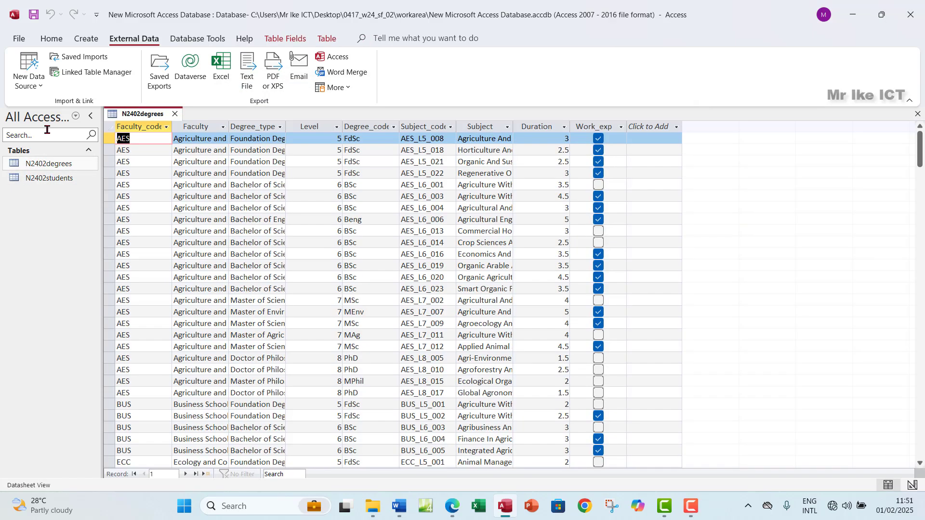
left_click(51, 38)
left_click(24, 82)
left_click(58, 133)
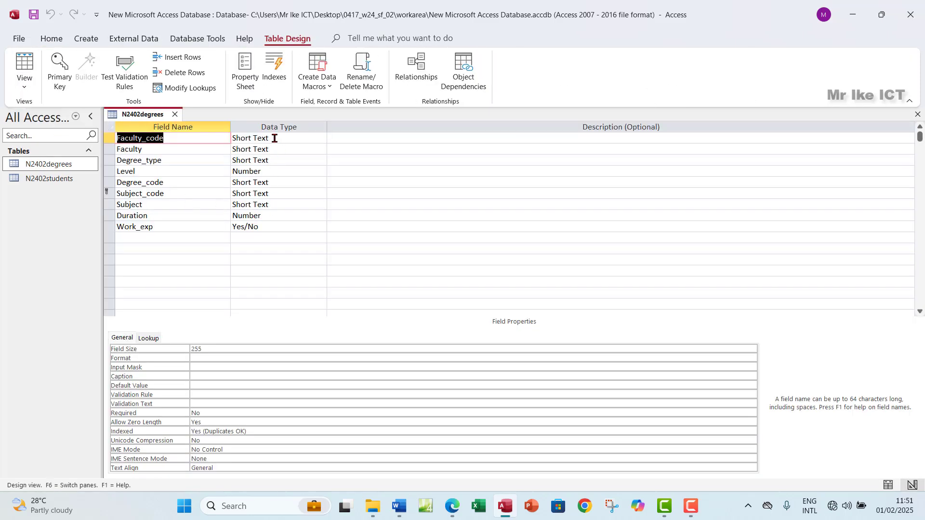
left_click(453, 511)
Confirm Level's field size is Long Integer and check Duration's number settings, then return to Datasheet View
left_click(241, 172)
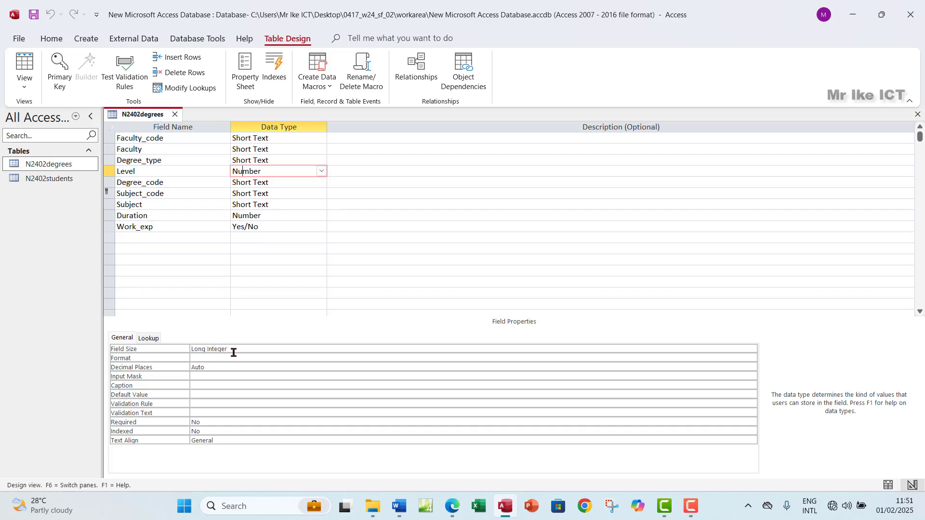
left_click_drag(193, 351, 243, 349)
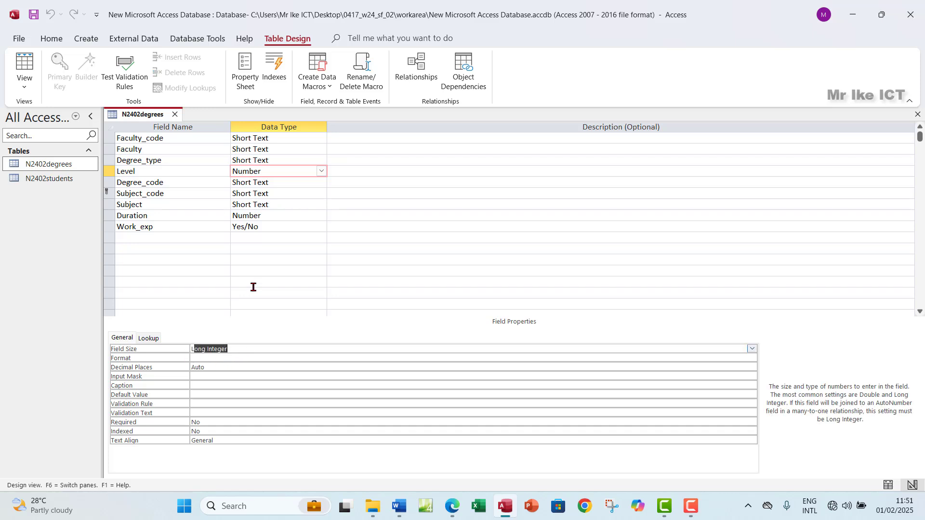
left_click(454, 508)
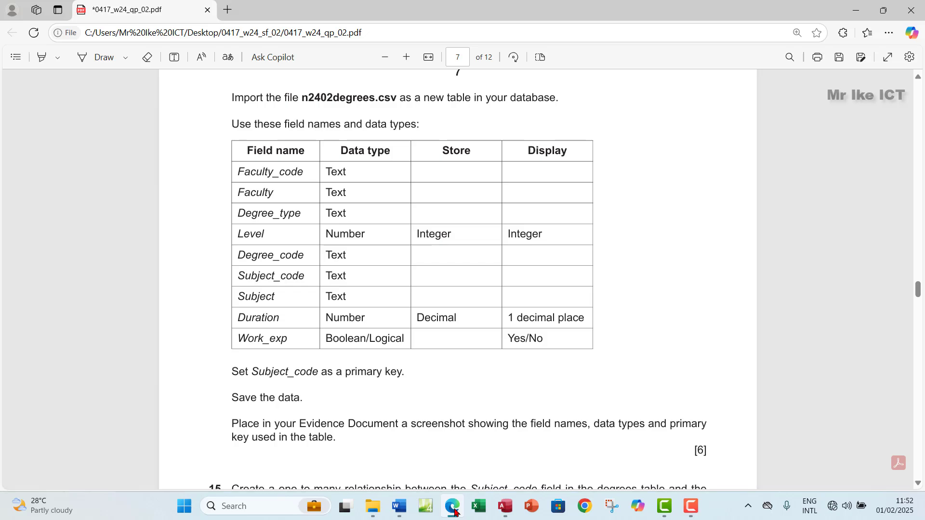
left_click(455, 512)
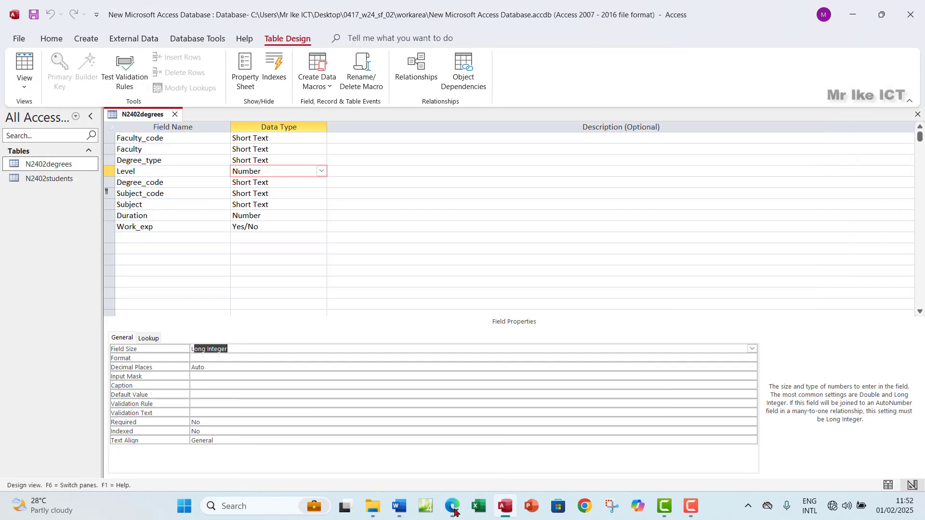
left_click(262, 216)
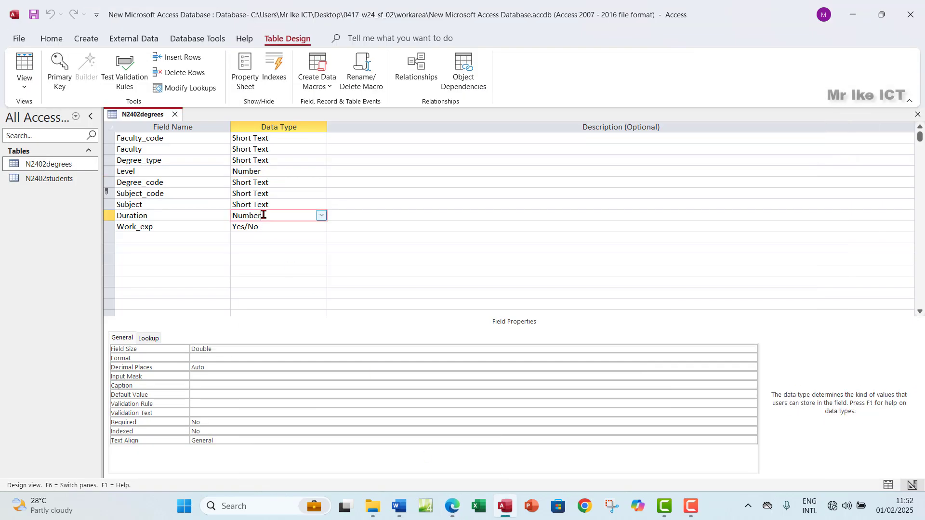
left_click(24, 65)
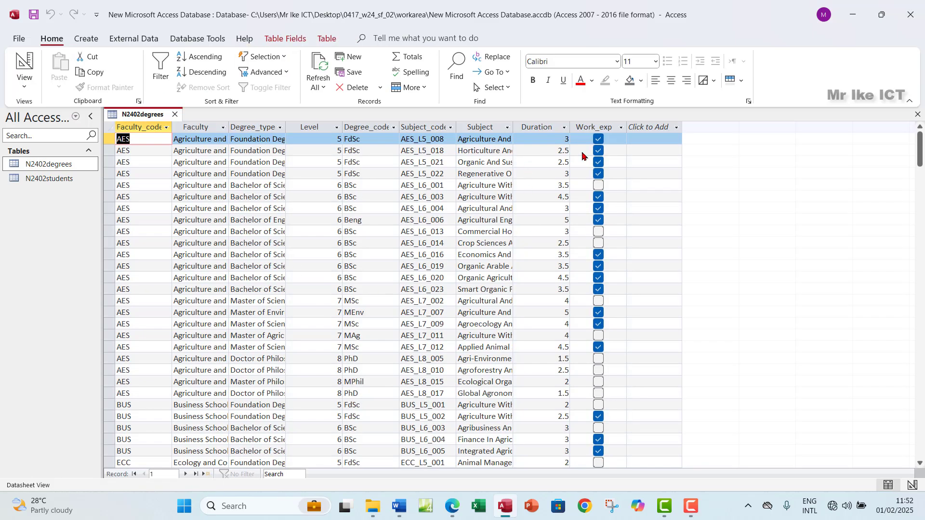
Compare the Duration values with the exam's display requirement and switch to Design View
left_click(549, 126)
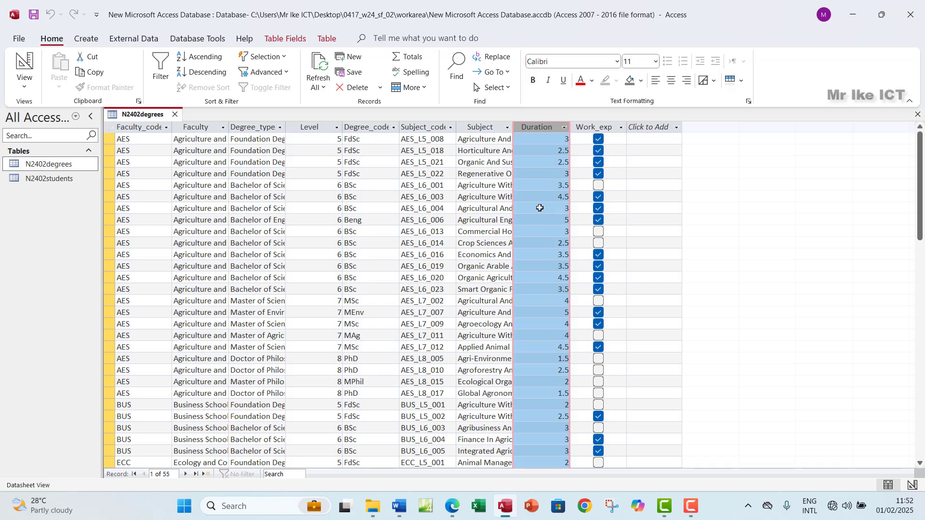
left_click(452, 505)
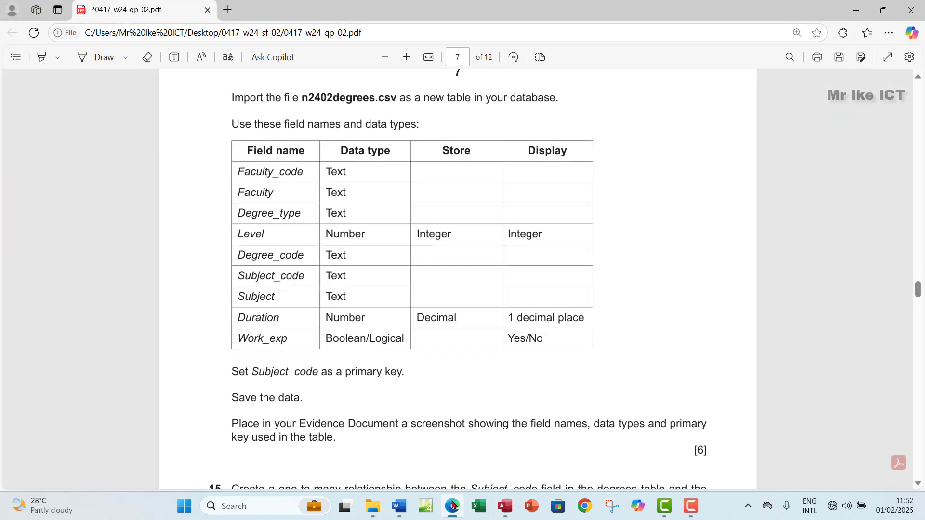
left_click(452, 506)
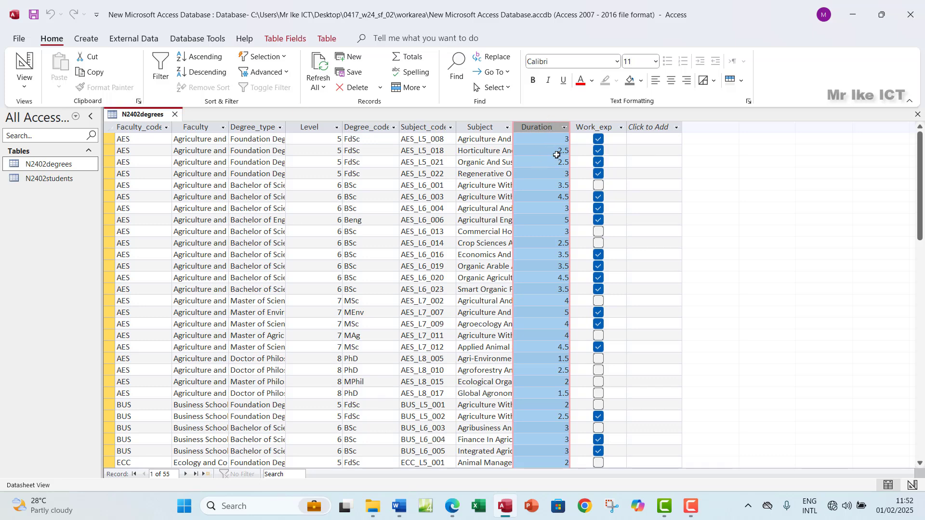
left_click(25, 89)
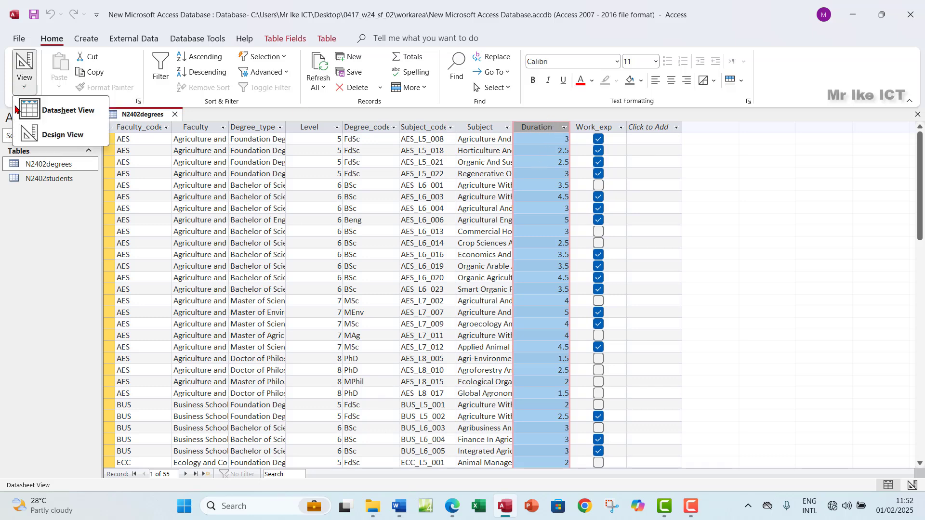
left_click(53, 135)
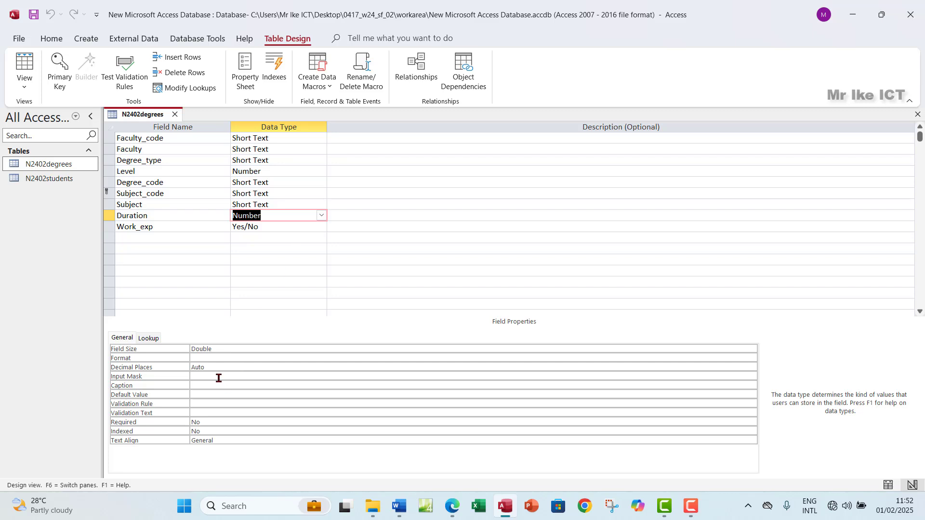
Set Duration's Decimal Places to 1 and save the table
left_click(214, 360)
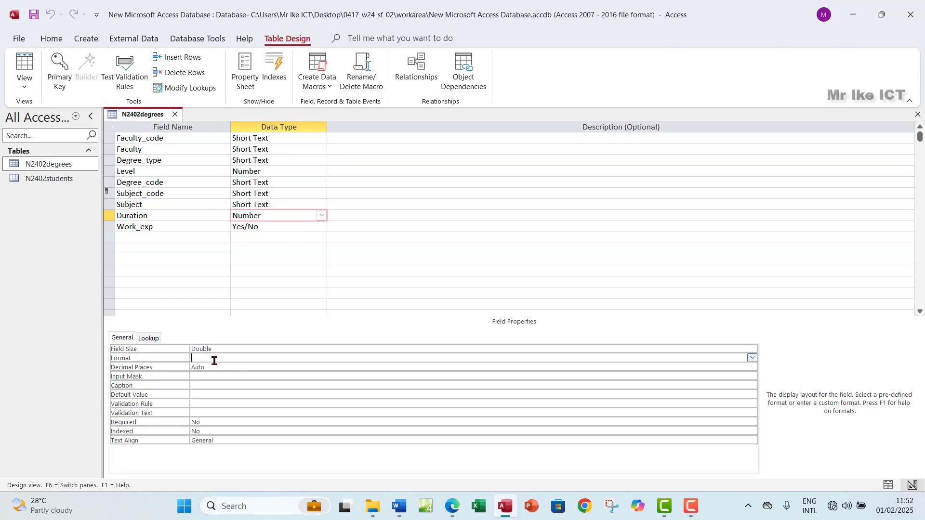
left_click(751, 359)
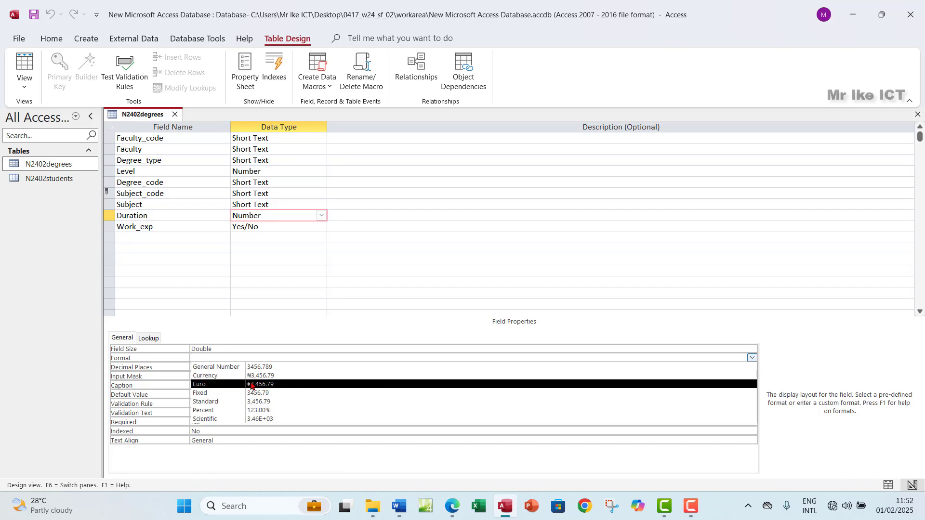
left_click(360, 324)
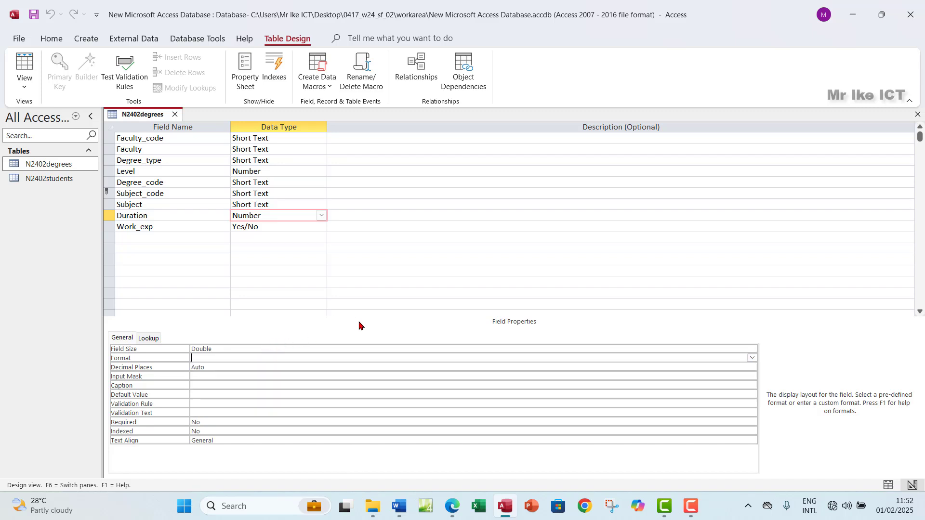
left_click(226, 366)
left_click(751, 367)
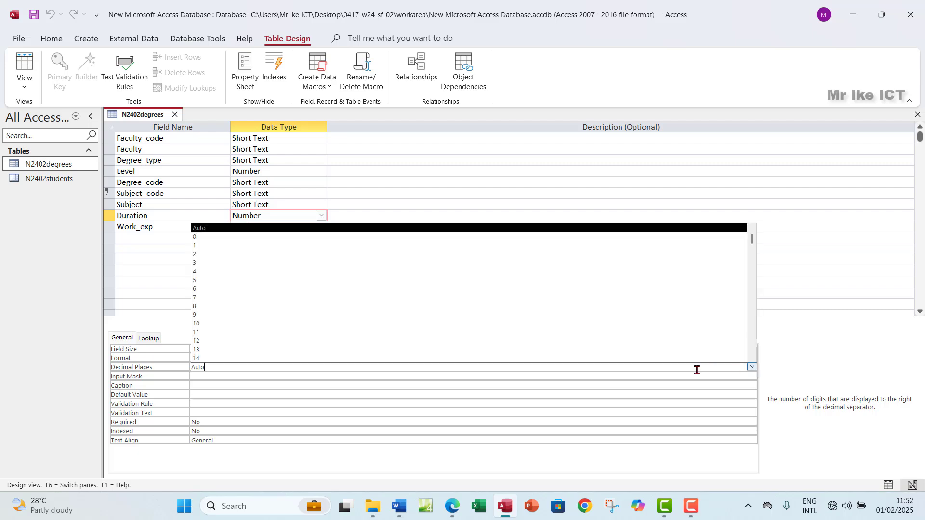
left_click(241, 245)
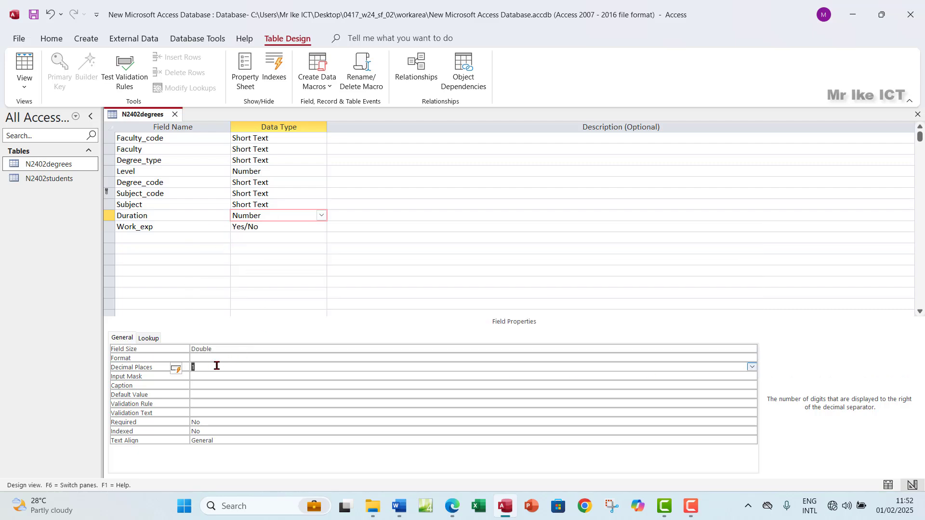
left_click(24, 65)
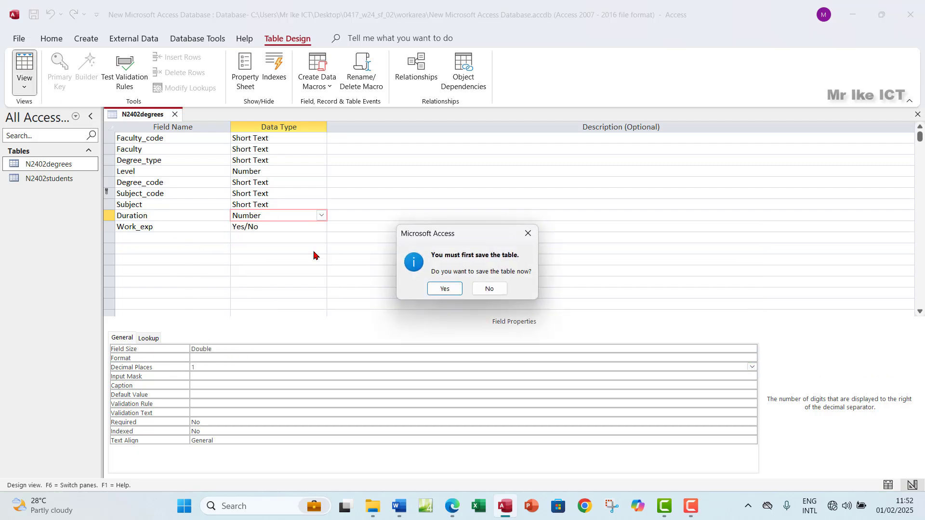
left_click(442, 288)
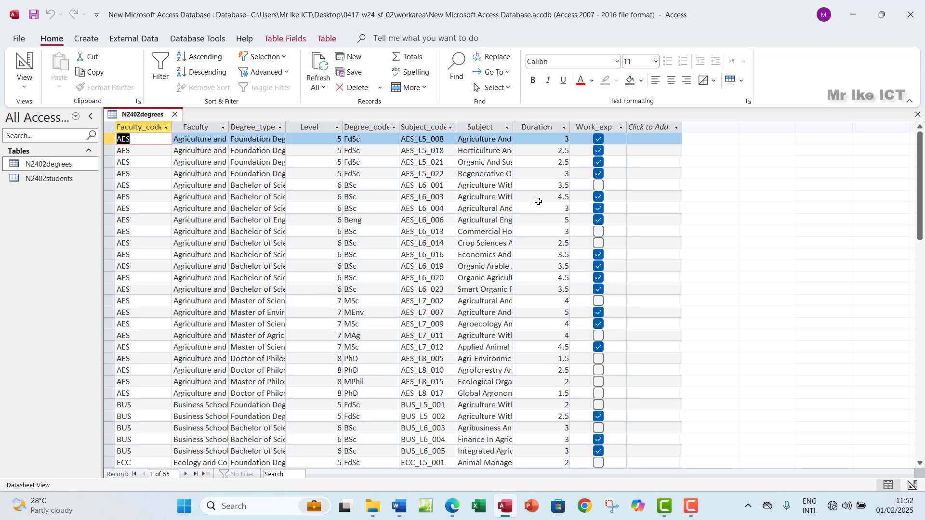
Give Duration the Fixed number format and save the table
left_click(552, 128)
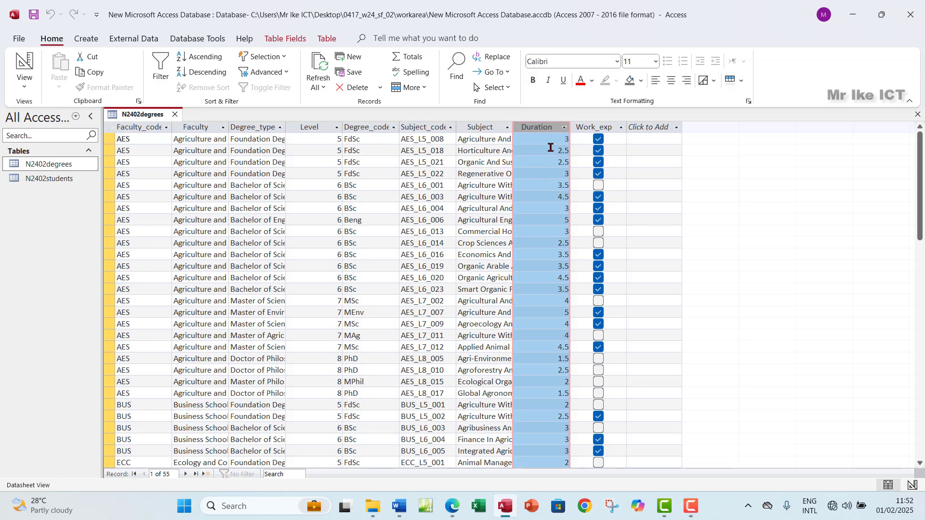
left_click(24, 86)
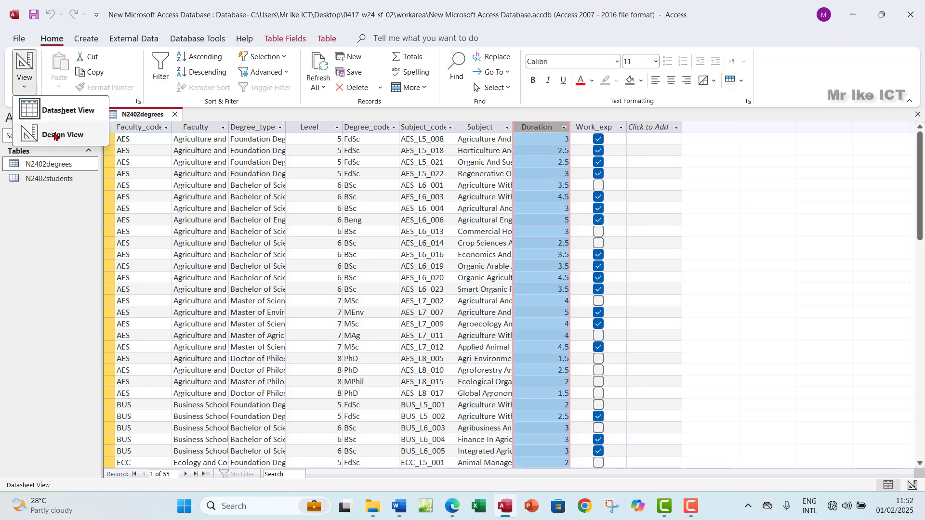
left_click(55, 135)
left_click(227, 358)
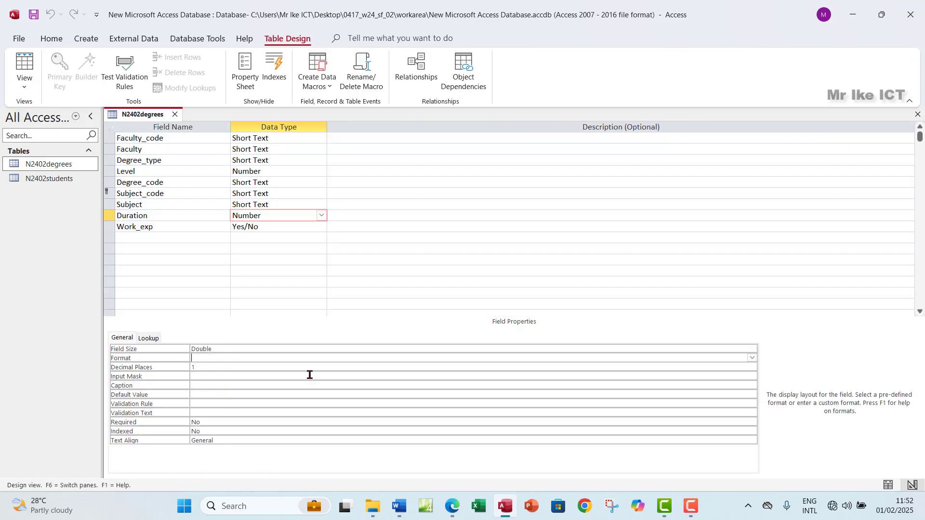
left_click(751, 358)
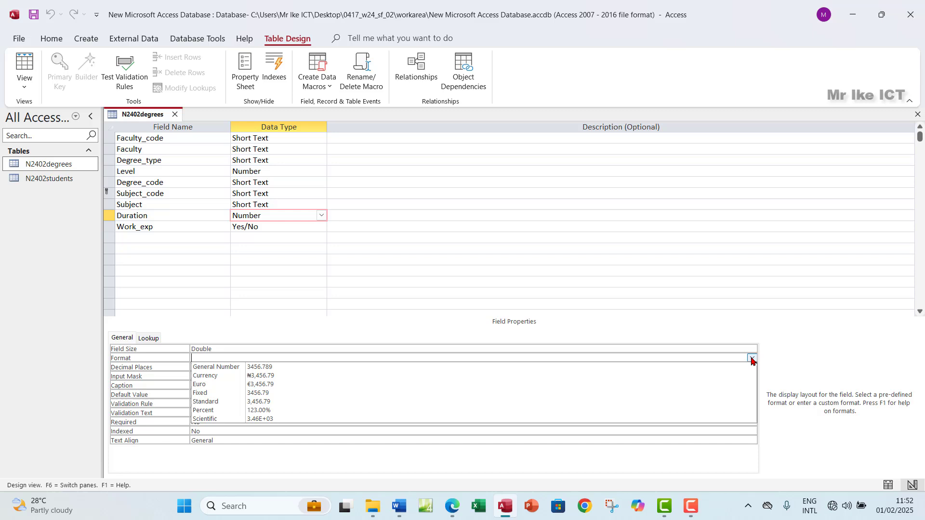
left_click(230, 394)
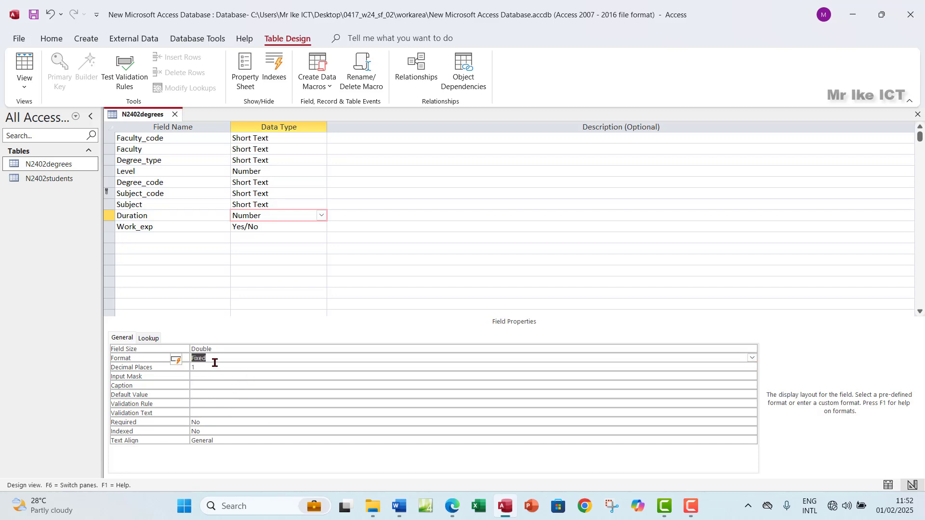
left_click(24, 72)
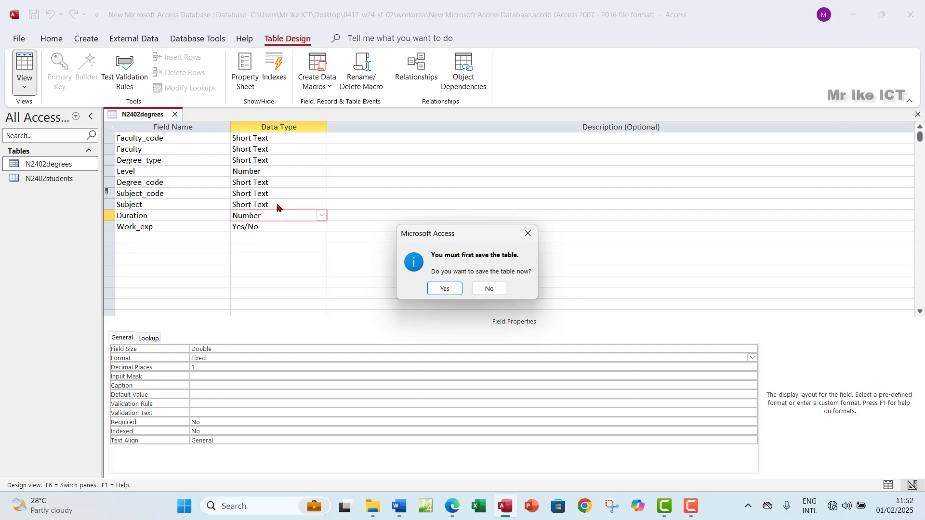
left_click(442, 289)
Check that Duration shows one decimal and inspect Work_exp, then return to Design View
left_click(557, 127)
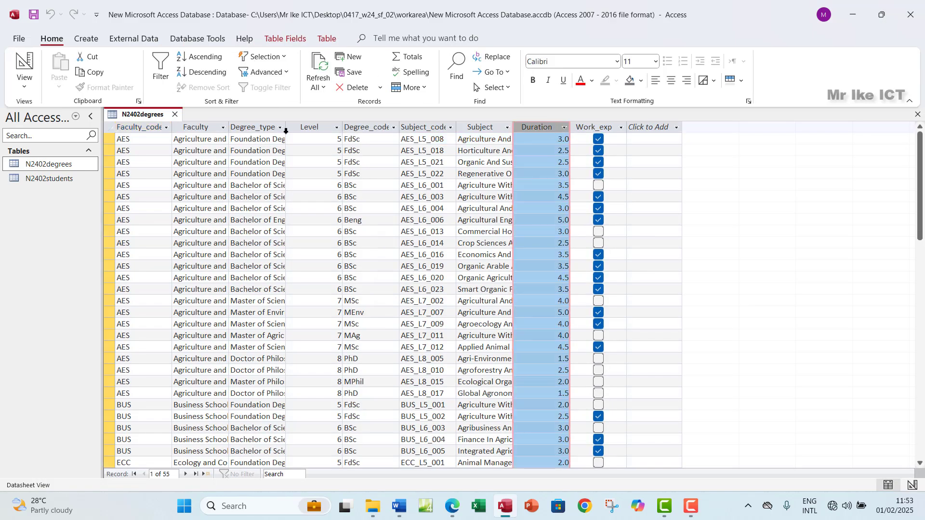
left_click(594, 125)
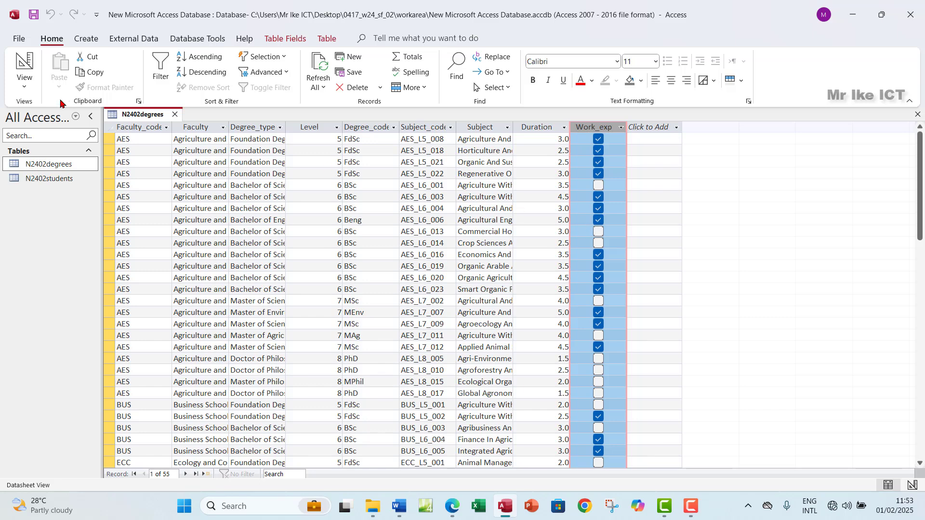
left_click(23, 88)
left_click(29, 131)
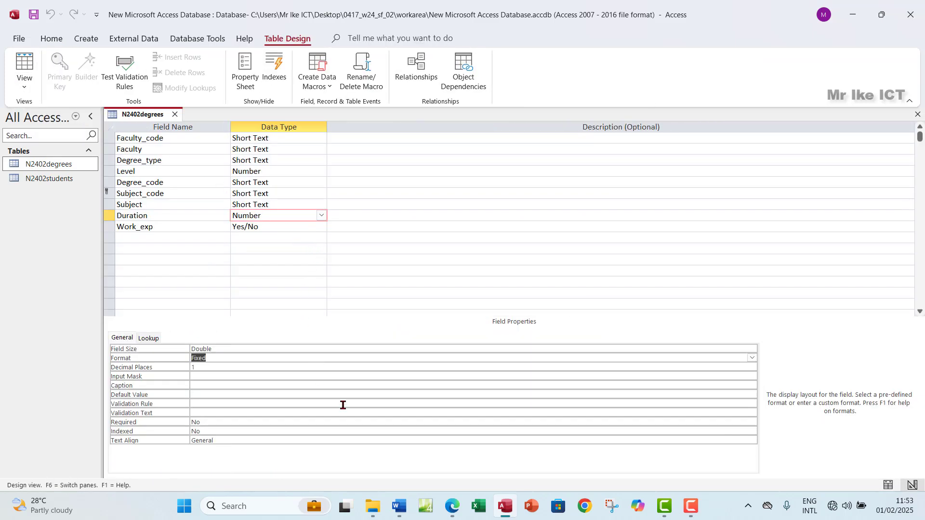
Set Work_exp's Format to Yes/No, per the exam's display requirement
left_click(454, 503)
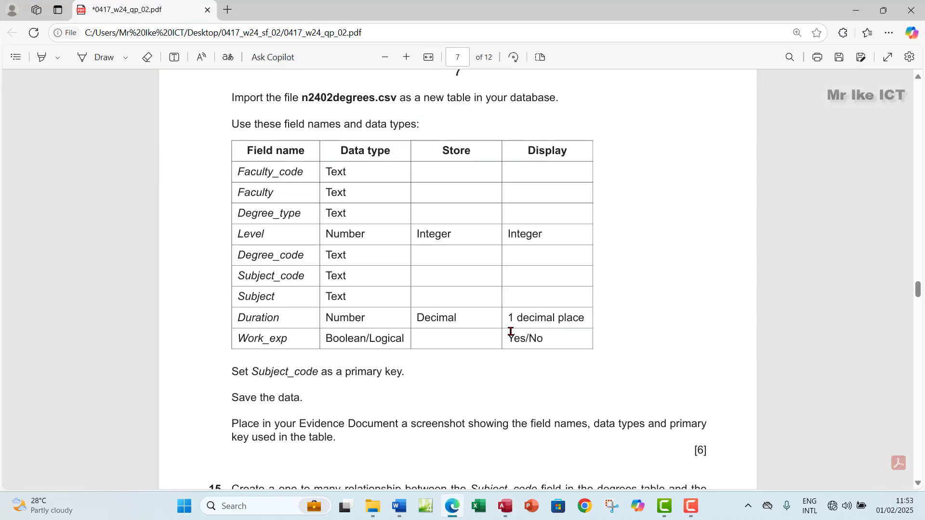
left_click_drag(511, 332, 549, 337)
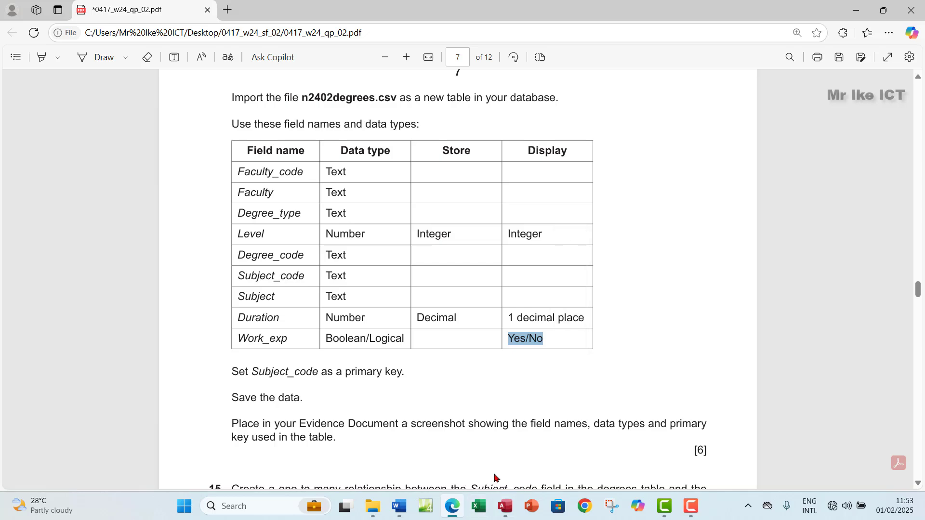
left_click(505, 511)
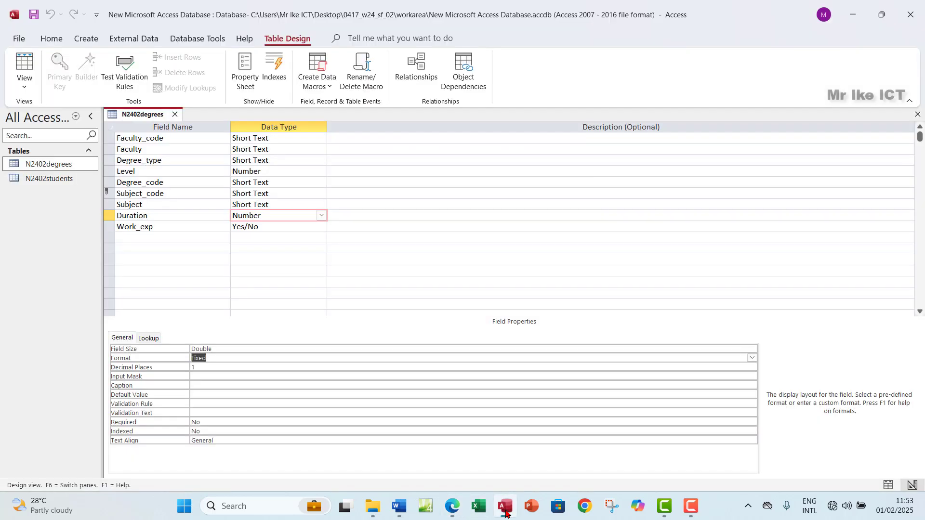
left_click(282, 229)
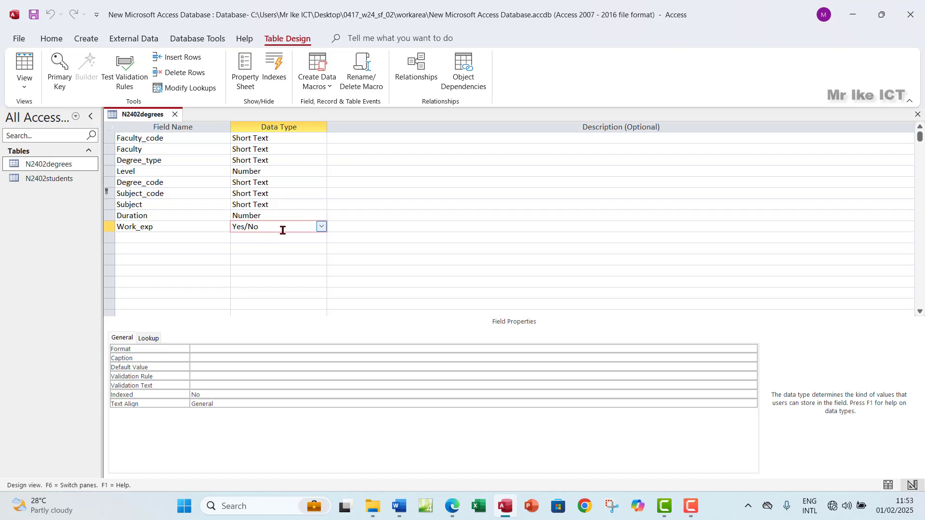
left_click(205, 349)
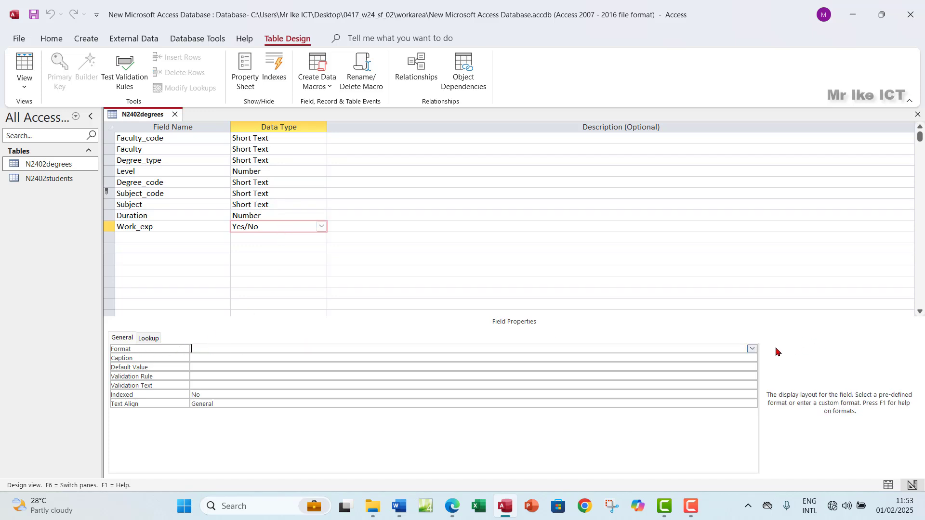
left_click(752, 348)
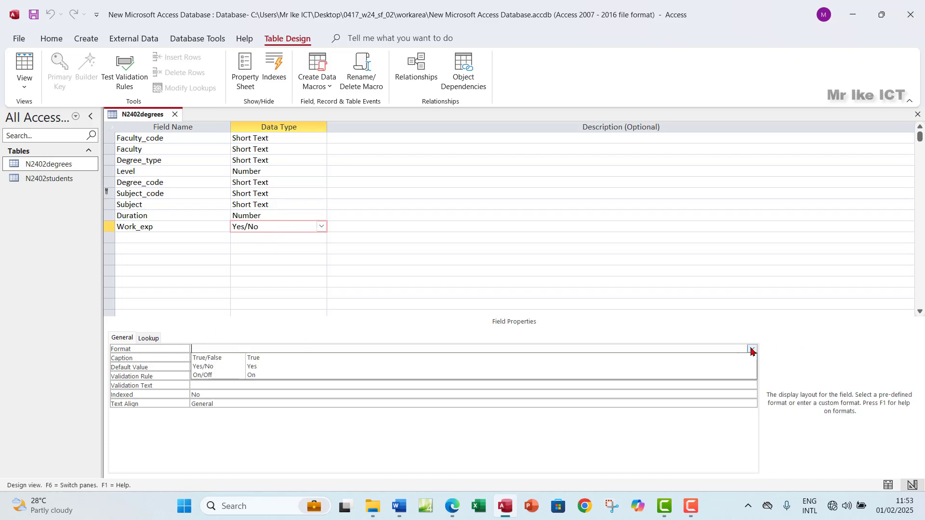
left_click(245, 368)
Set Work_exp's Lookup Display Control to Text Box and save the table
left_click(149, 338)
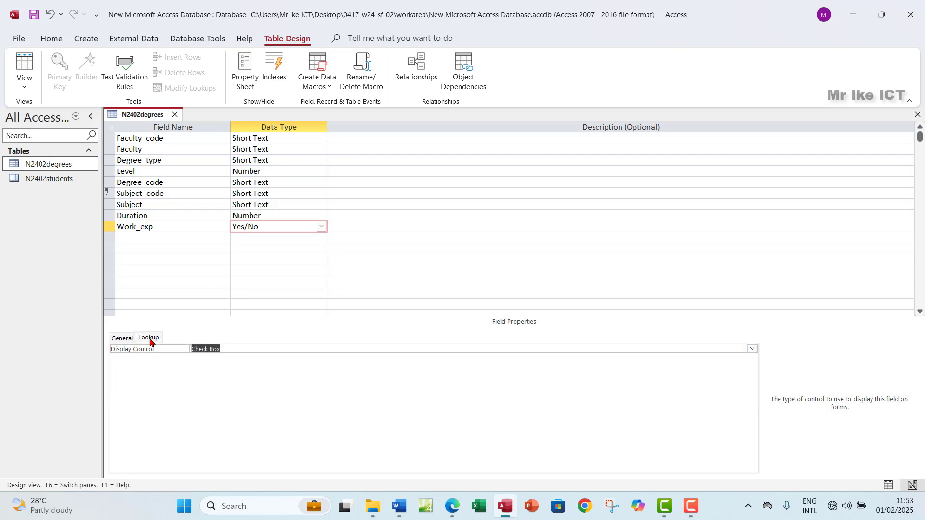
left_click(752, 348)
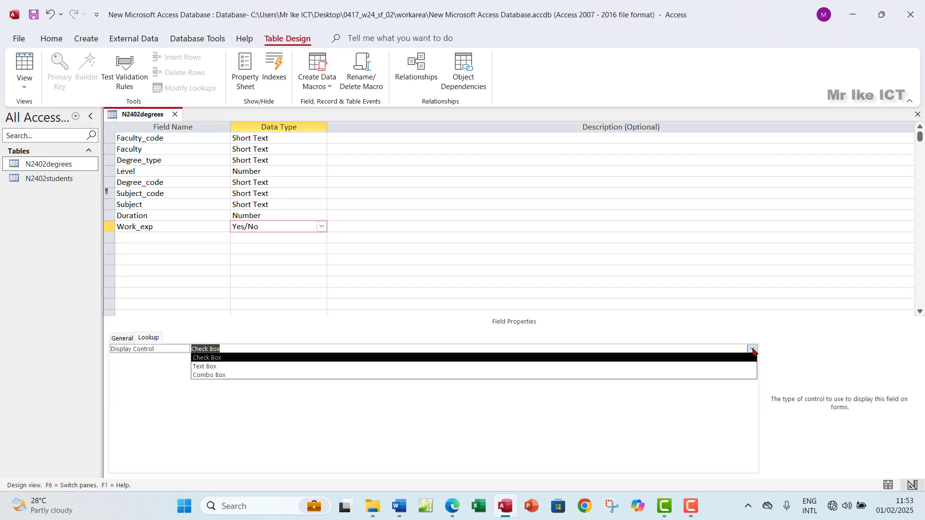
left_click(292, 371)
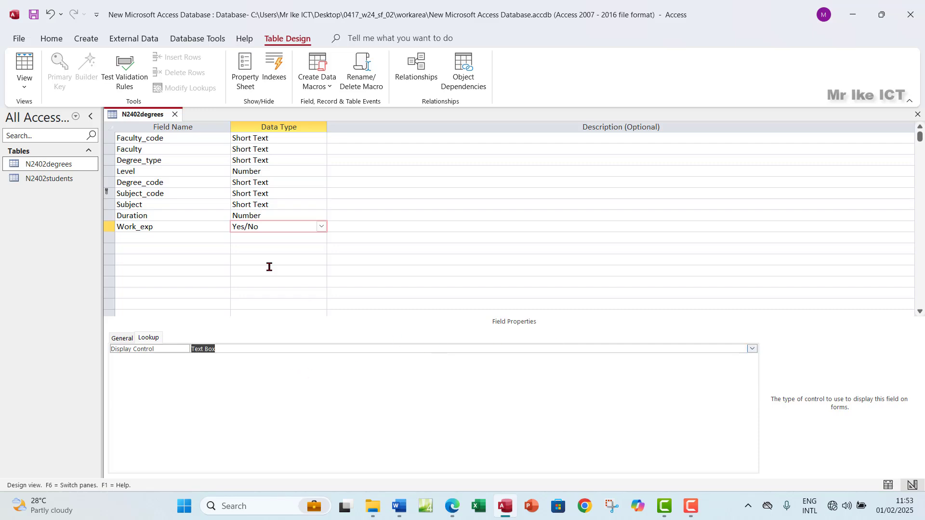
left_click(24, 67)
left_click(435, 291)
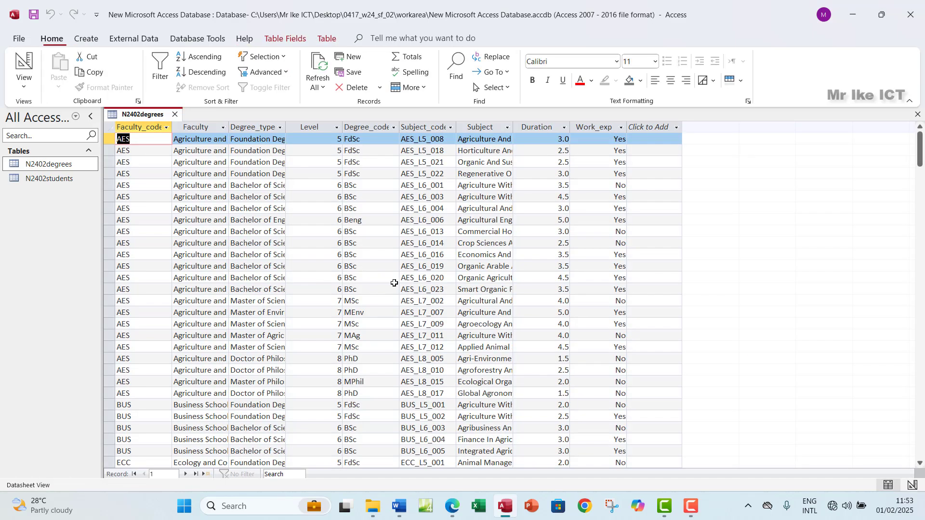
Check that Work_exp shows Yes/No text, then return to Design View
left_click(606, 129)
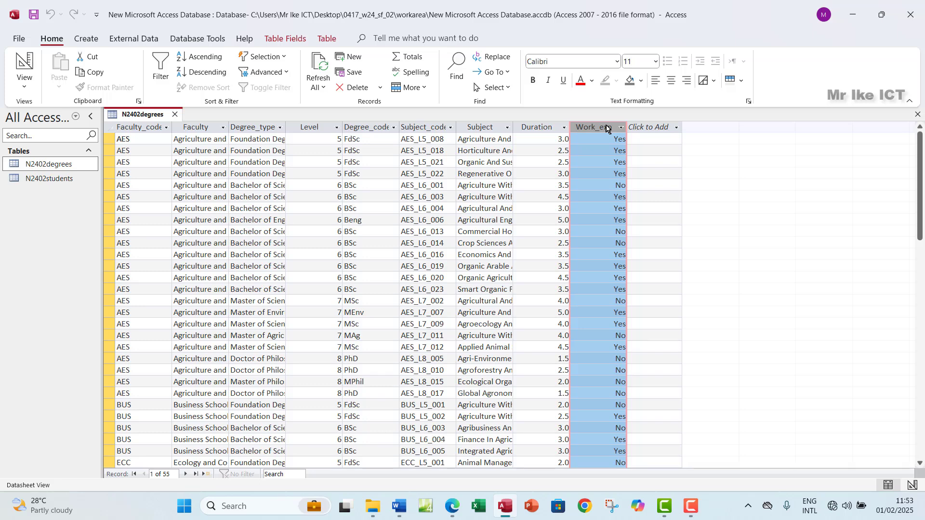
left_click(25, 85)
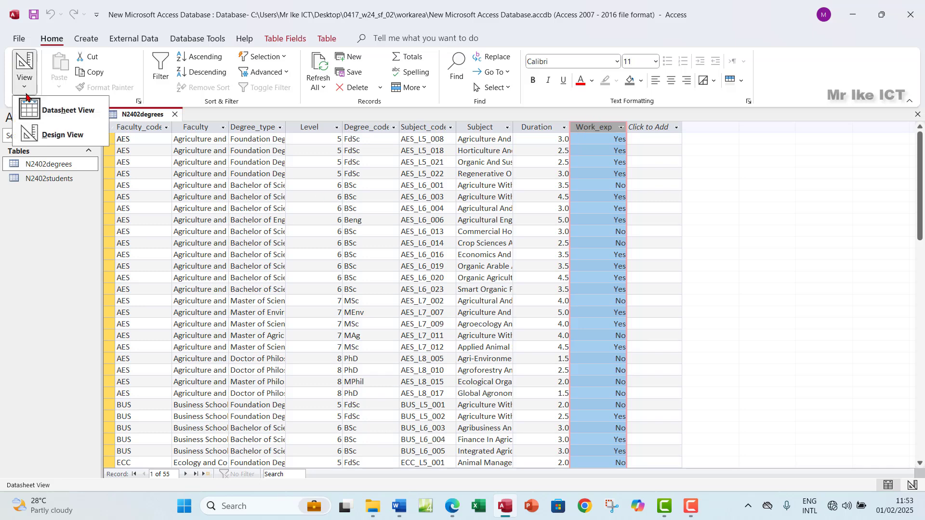
left_click(42, 130)
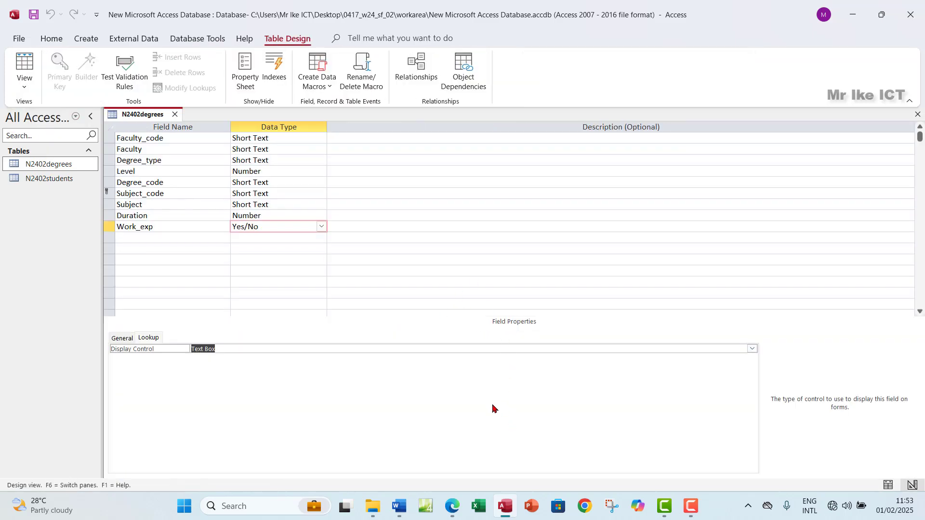
left_click(452, 506)
Snip the N2402degrees field names and data types from the design grid
scroll(270, 342, "down", 3)
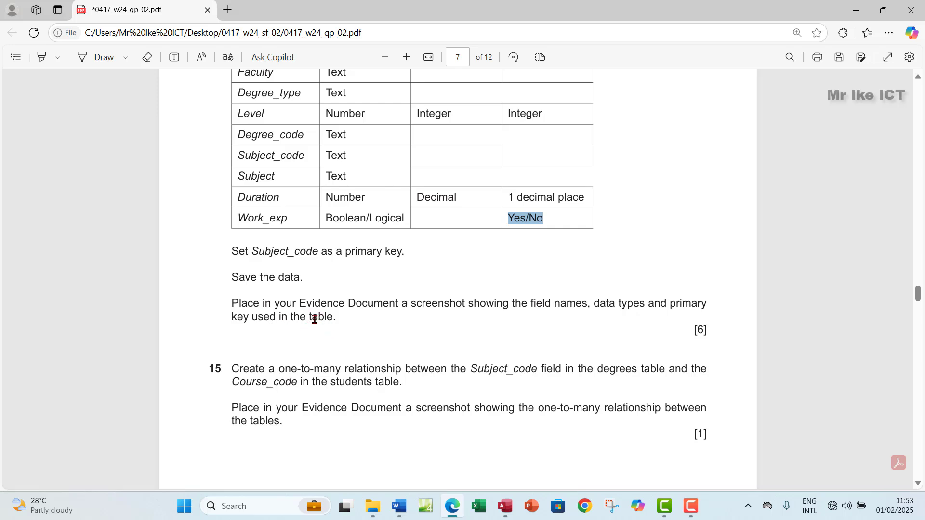
left_click(505, 507)
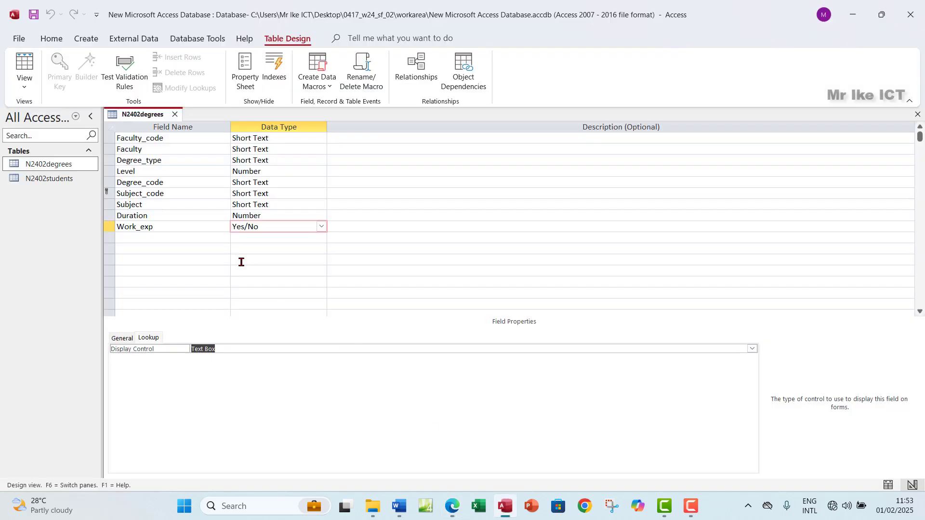
key("super+shift+s")
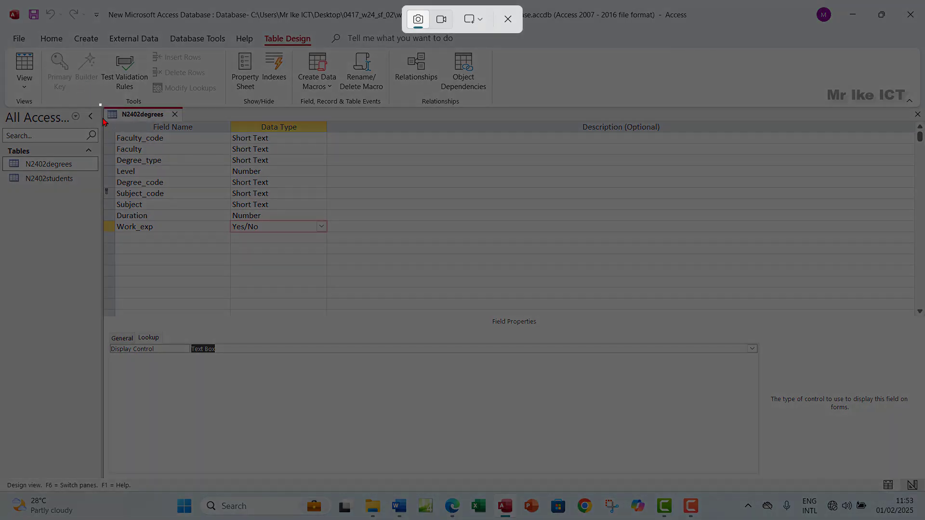
left_click_drag(100, 104, 338, 242)
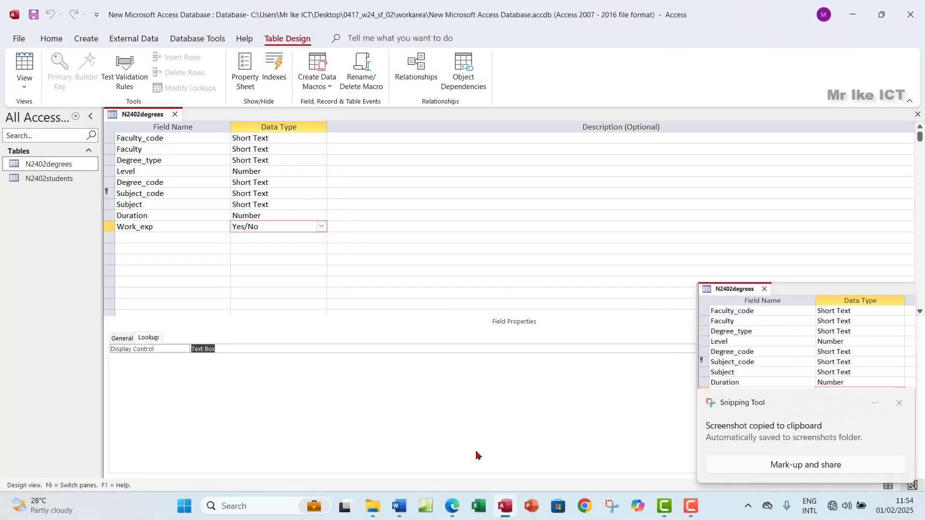
left_click(399, 506)
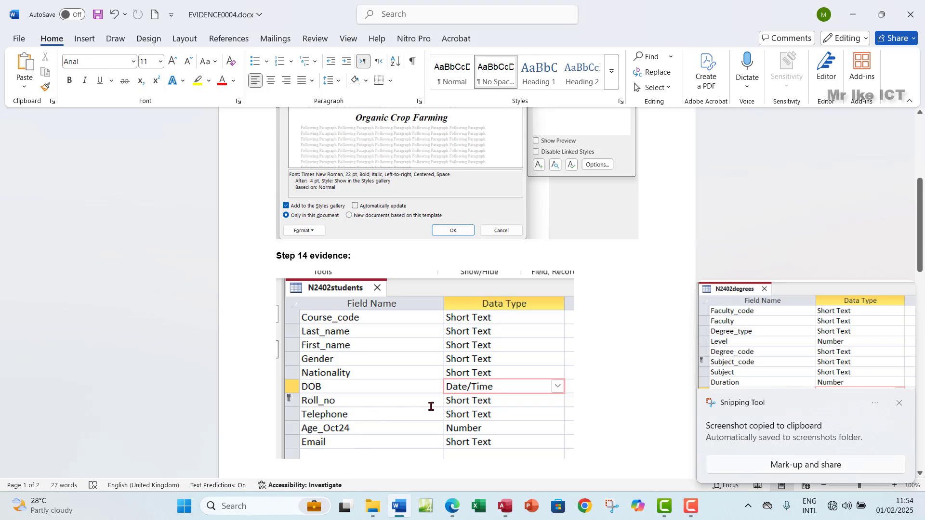
scroll(431, 406, "down", 5)
Paste the snip below the N2402students screenshot, then select the completed instructions in the paper
key("Return")
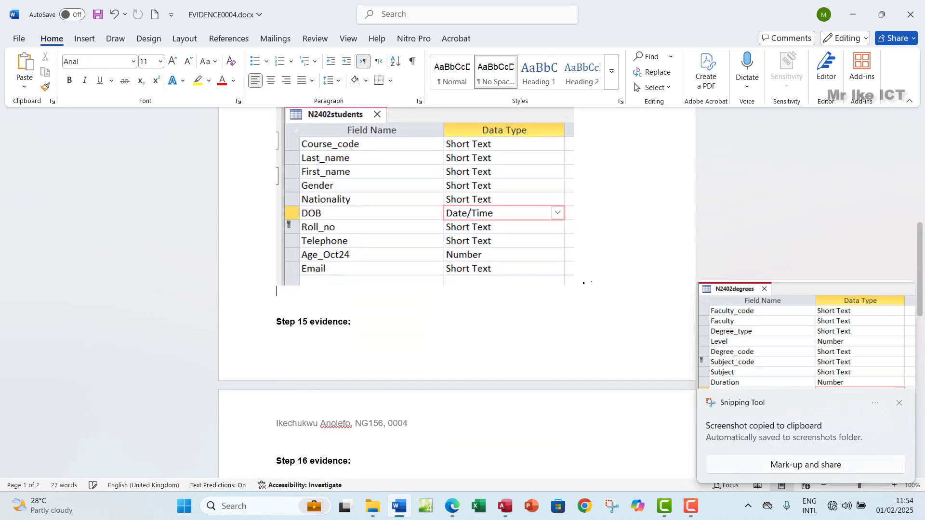
key("ctrl+v")
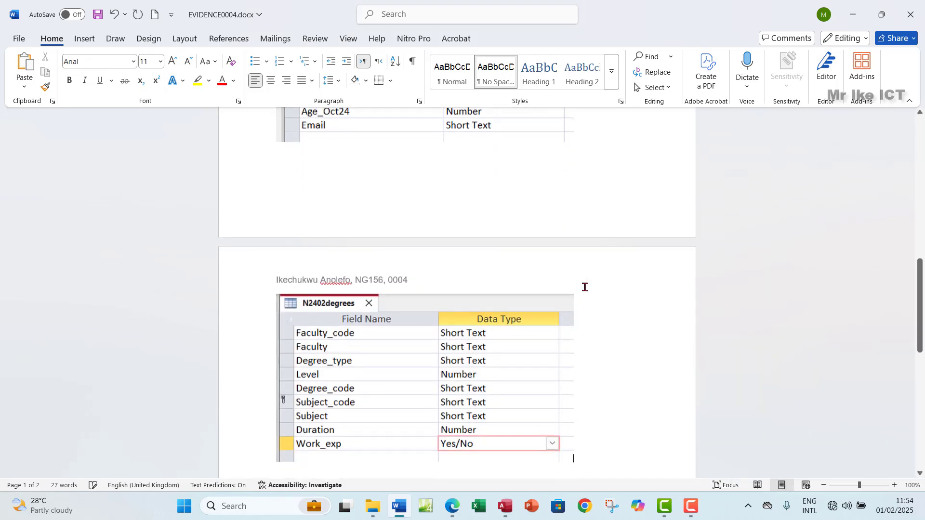
left_click(451, 506)
left_click_drag(232, 251, 336, 317)
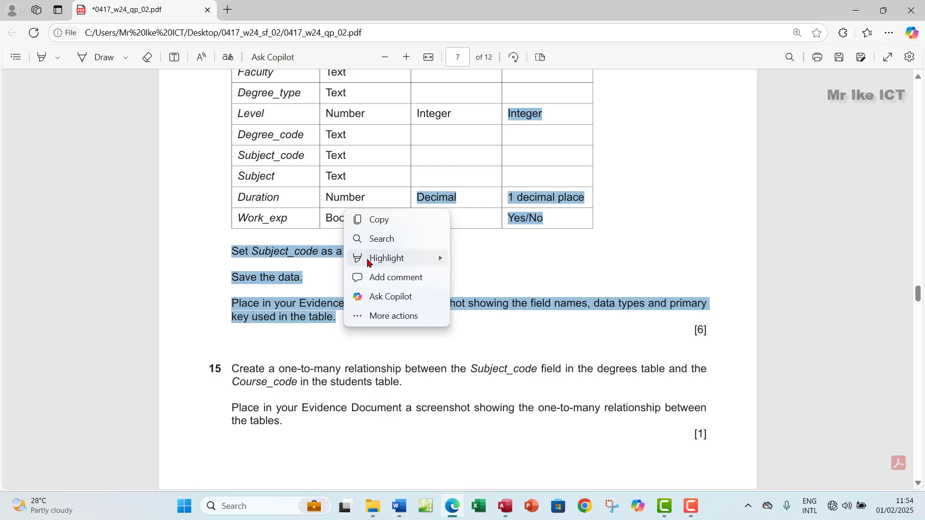
Highlight the finished table-design instructions green, then close the N2402degrees design in Access
mouse_move(381, 258)
left_click(485, 277)
scroll(376, 263, "down", 3)
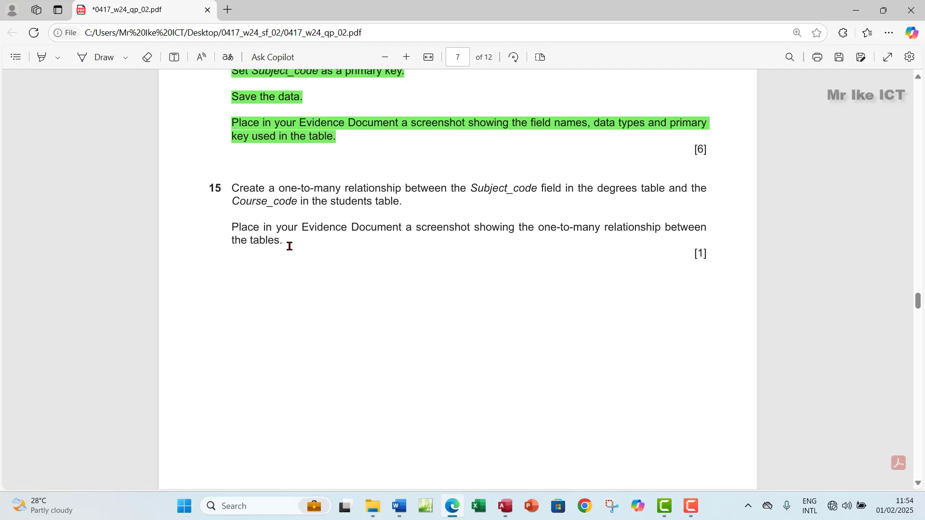
left_click(505, 505)
left_click(918, 114)
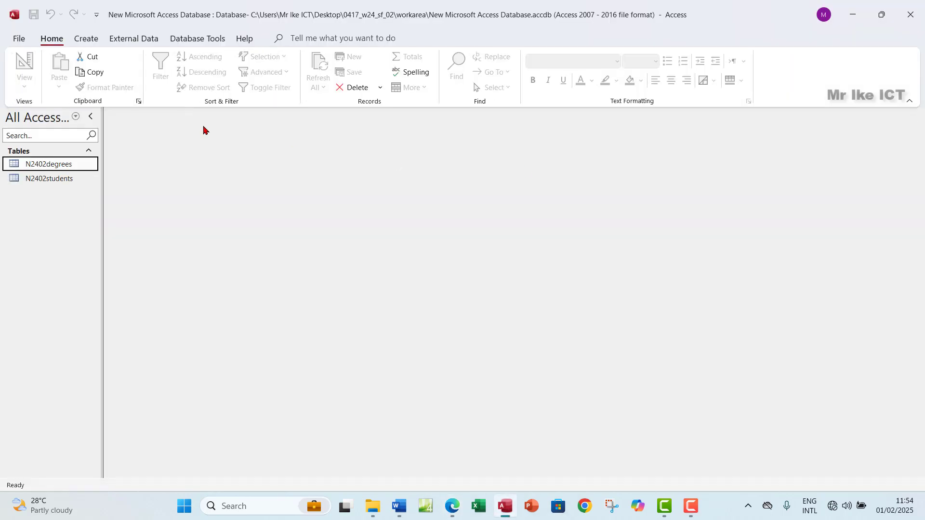
Add N2402degrees and N2402students to the Relationships window, enlarged and spaced apart
left_click(194, 41)
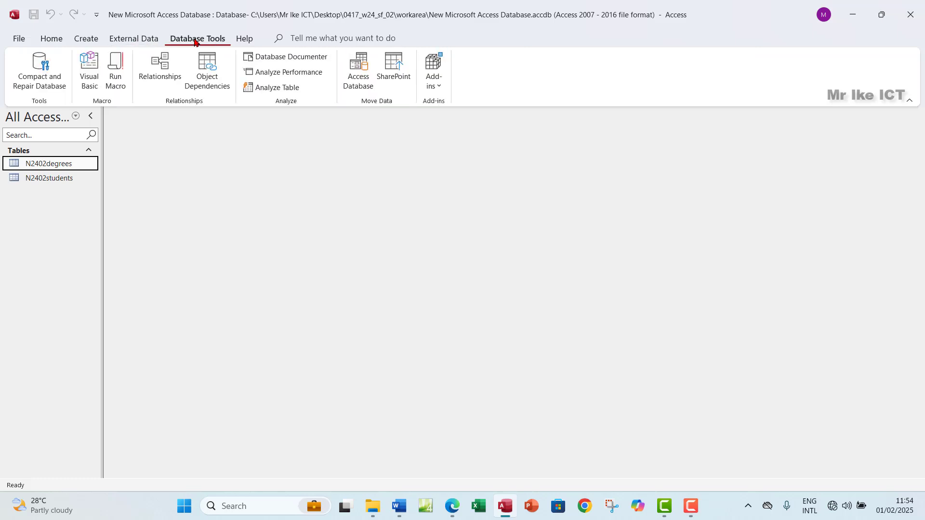
left_click(160, 68)
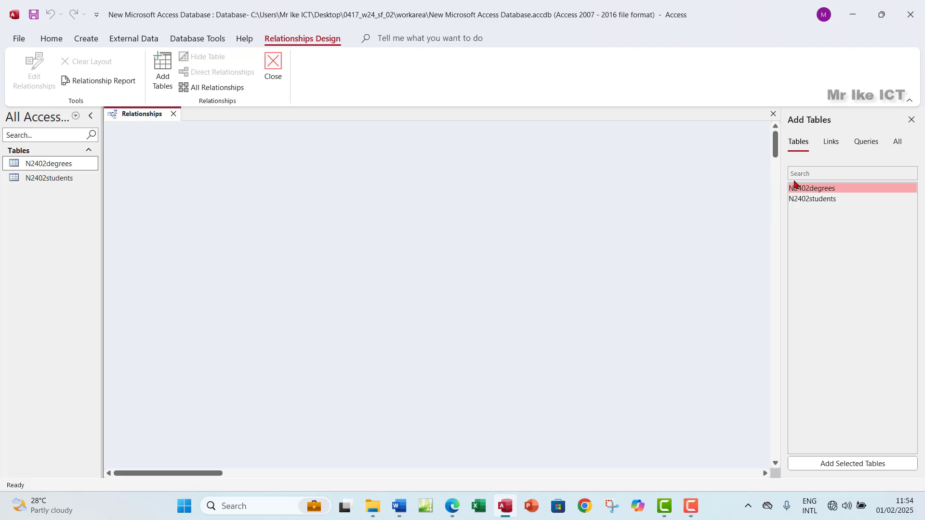
double_click(803, 191)
double_click(809, 199)
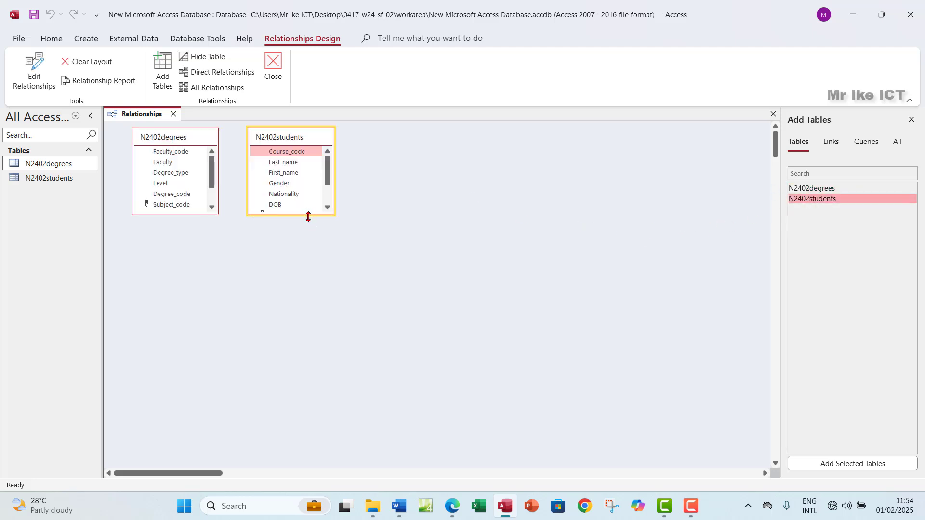
left_click_drag(308, 217, 311, 278)
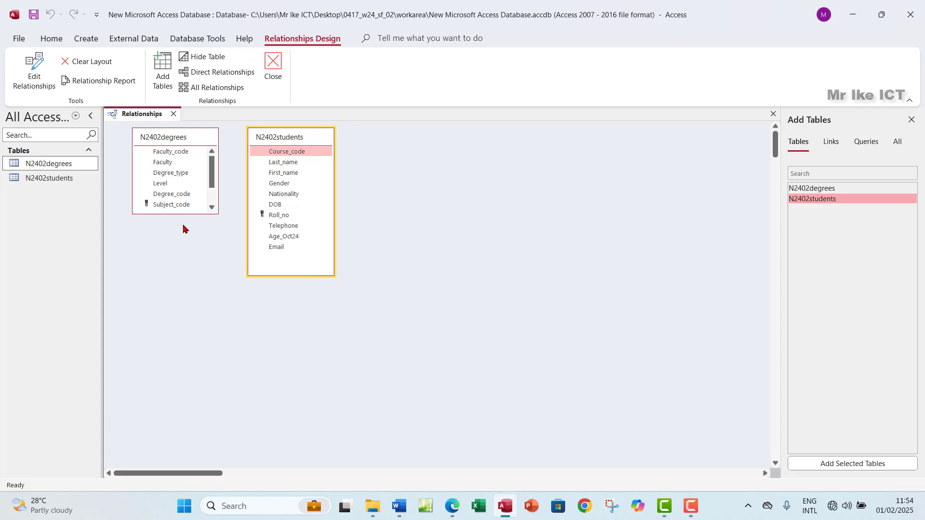
left_click_drag(189, 215, 189, 271)
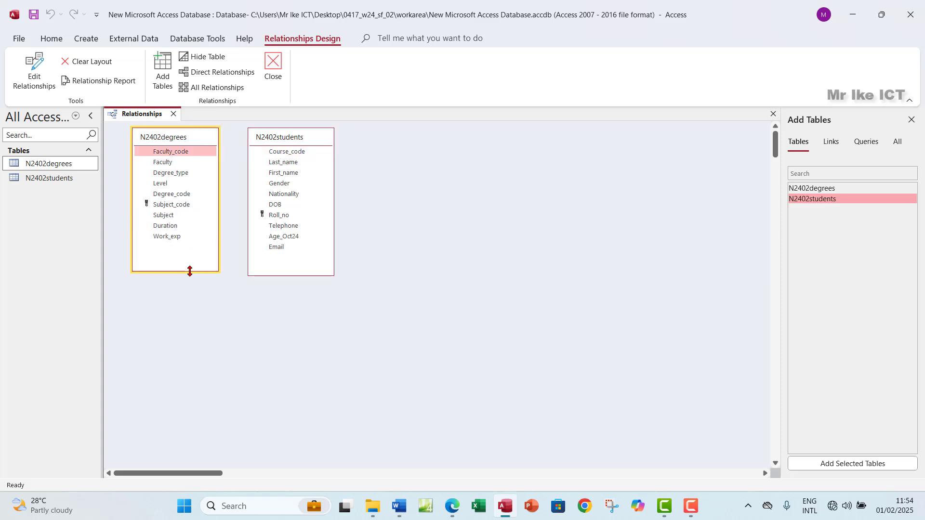
left_click(292, 141)
left_click_drag(291, 141, 375, 141)
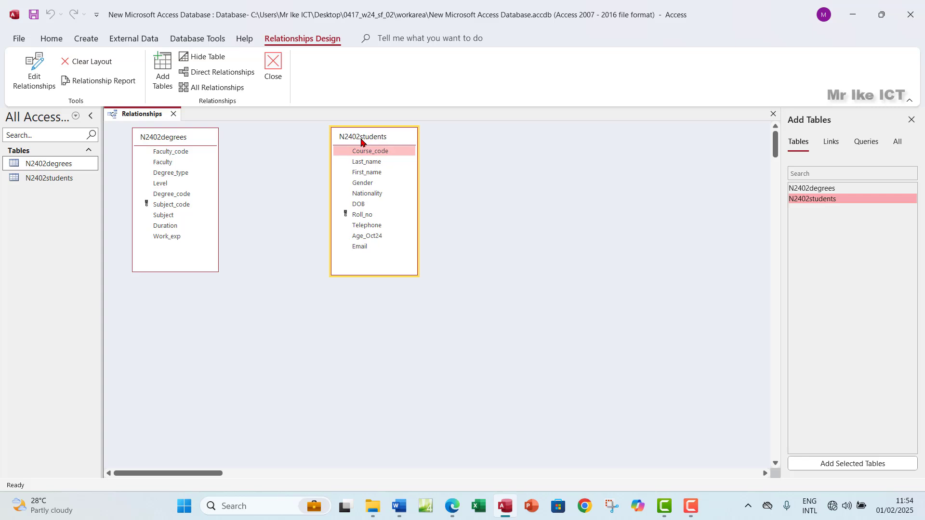
Drag Course_code onto Subject_code and create the one-to-many relationship
left_click(451, 514)
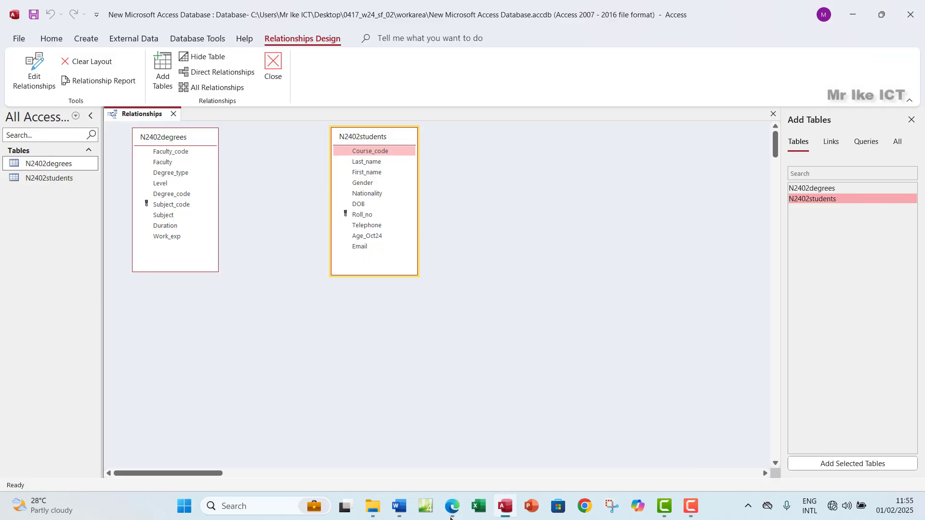
left_click(452, 507)
left_click(396, 152)
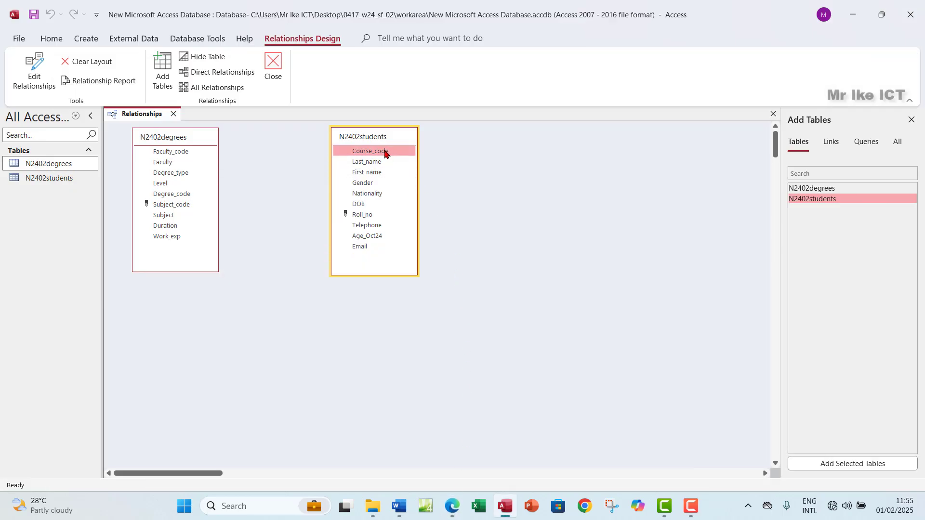
left_click_drag(385, 153, 326, 173)
left_click_drag(214, 214, 170, 207)
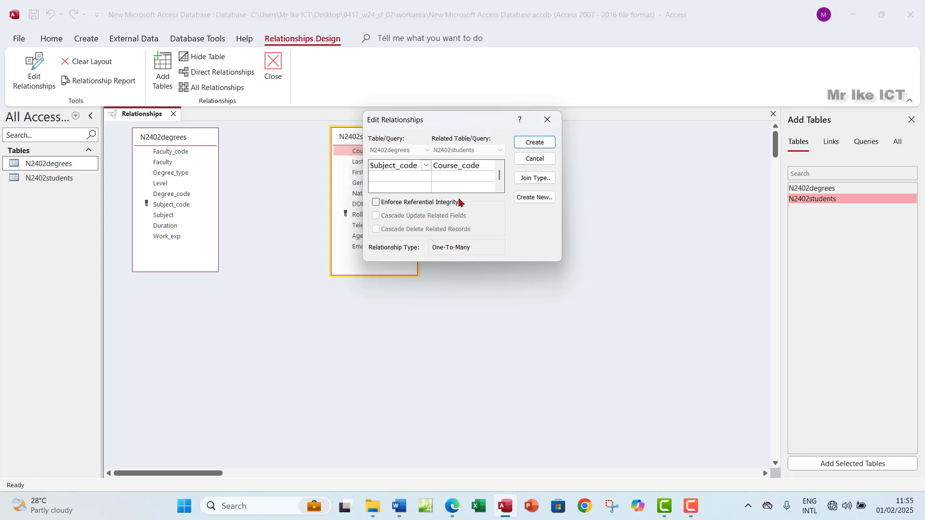
left_click(533, 144)
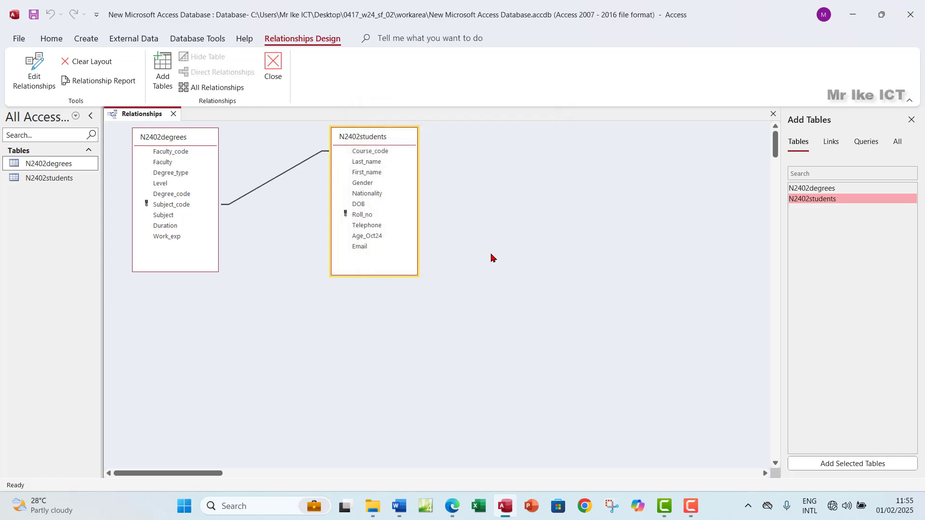
left_click(453, 507)
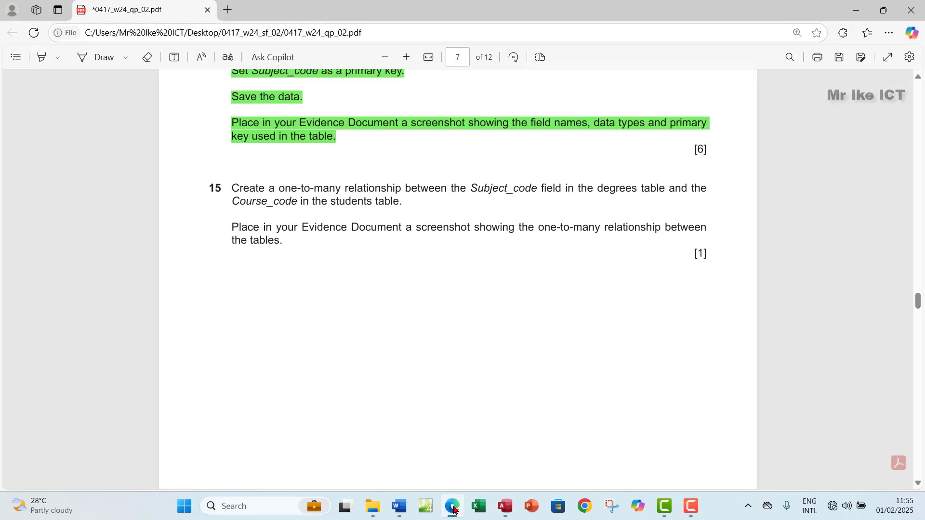
Show the Subject_code–Course_code Edit Relationships details below the tables and snip that area with Win+Shift+S
left_click(453, 507)
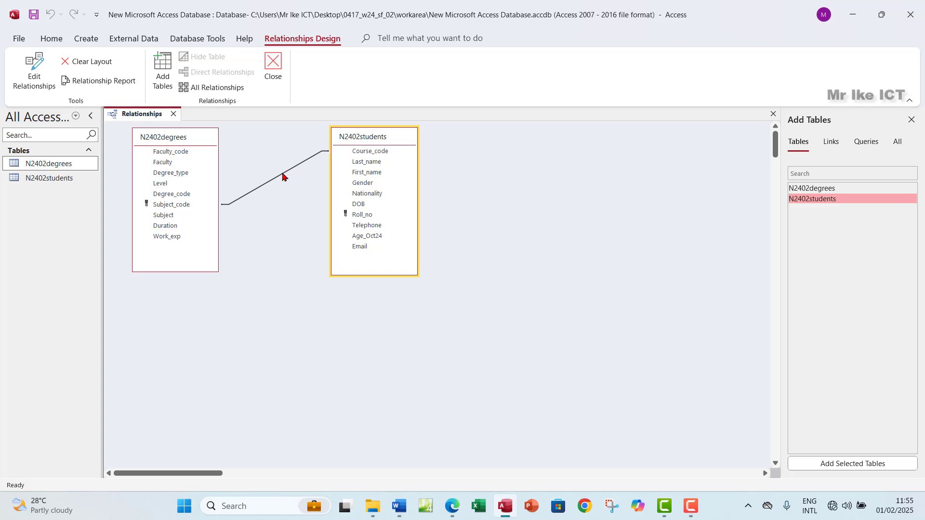
double_click(282, 177)
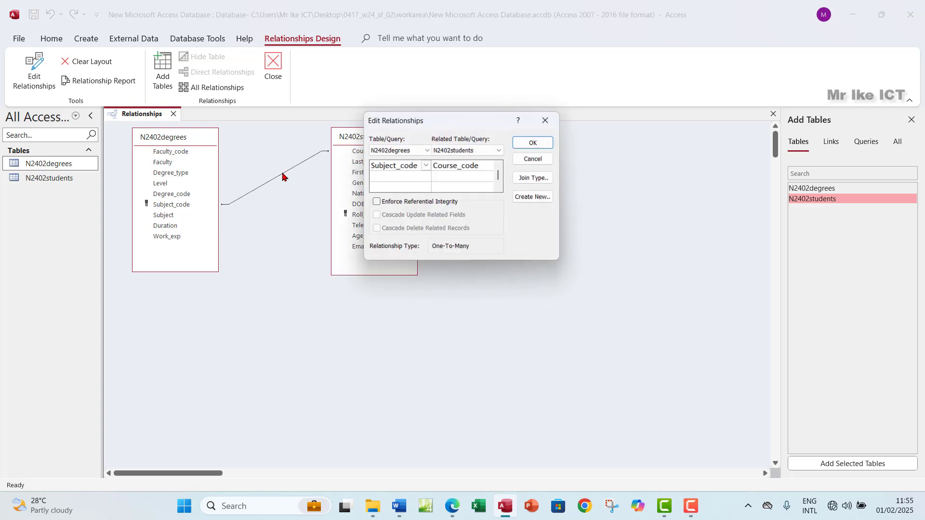
left_click(548, 122)
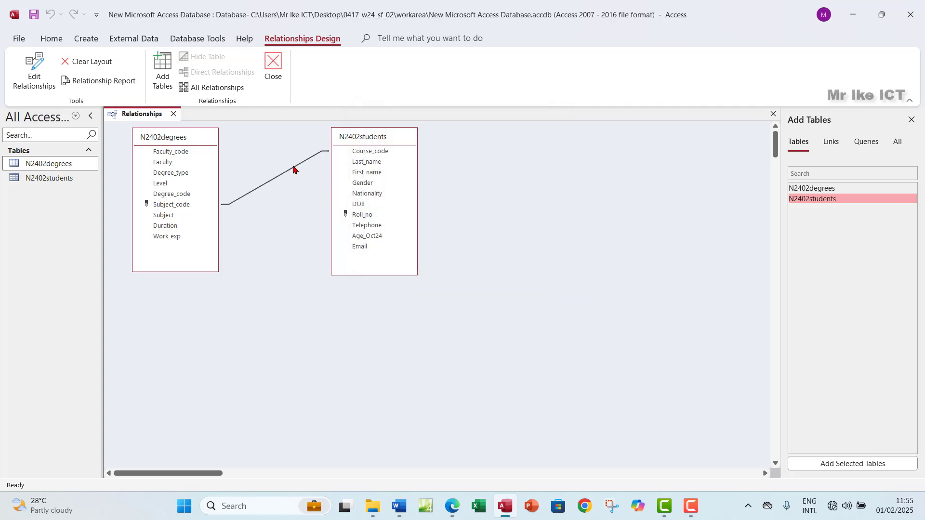
left_click(280, 177)
left_click(288, 191)
left_click(280, 178)
left_click(36, 76)
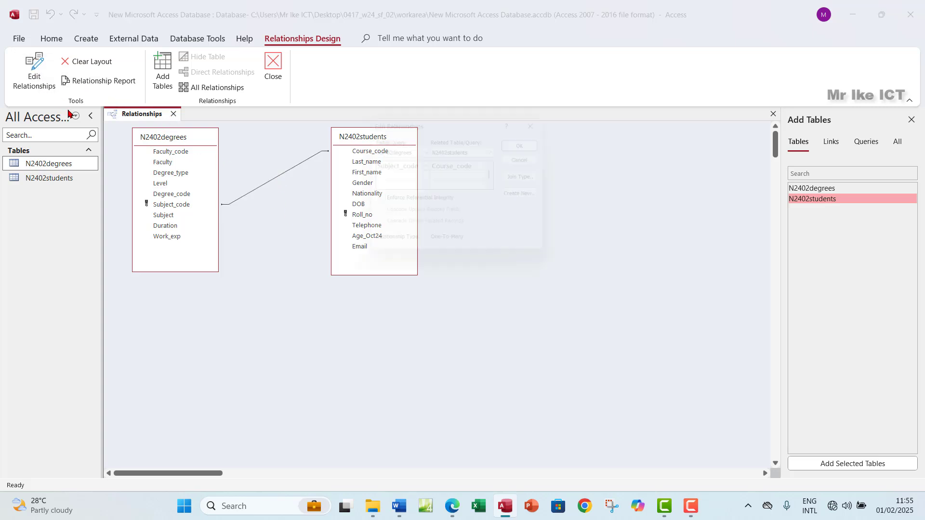
left_click_drag(448, 124, 256, 286)
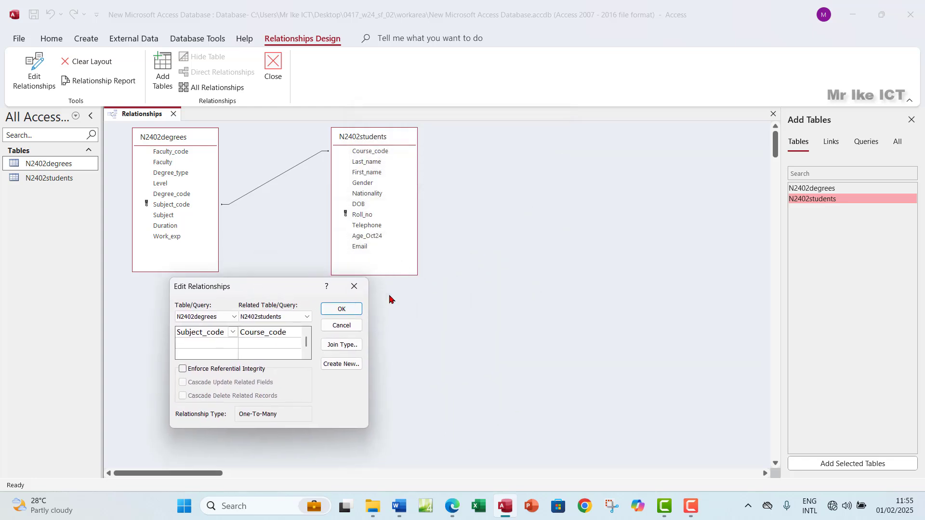
key("super+shift+s")
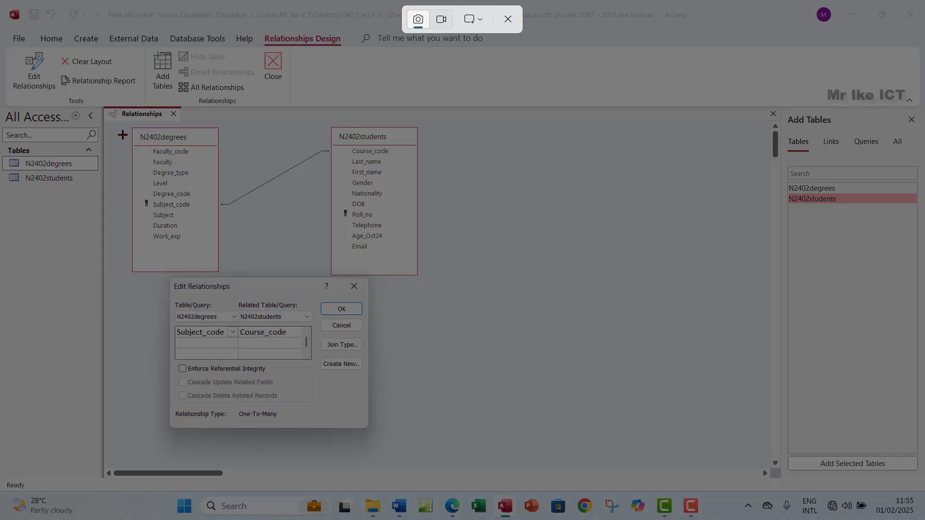
left_click_drag(125, 125, 422, 425)
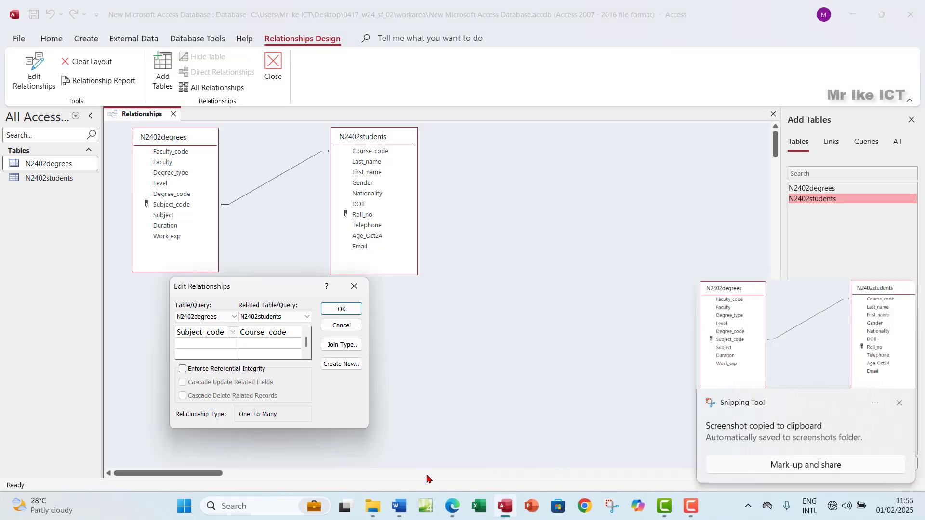
Paste the relationship screenshot into EVIDENCE0004.docx under Step 15 evidence
left_click(452, 508)
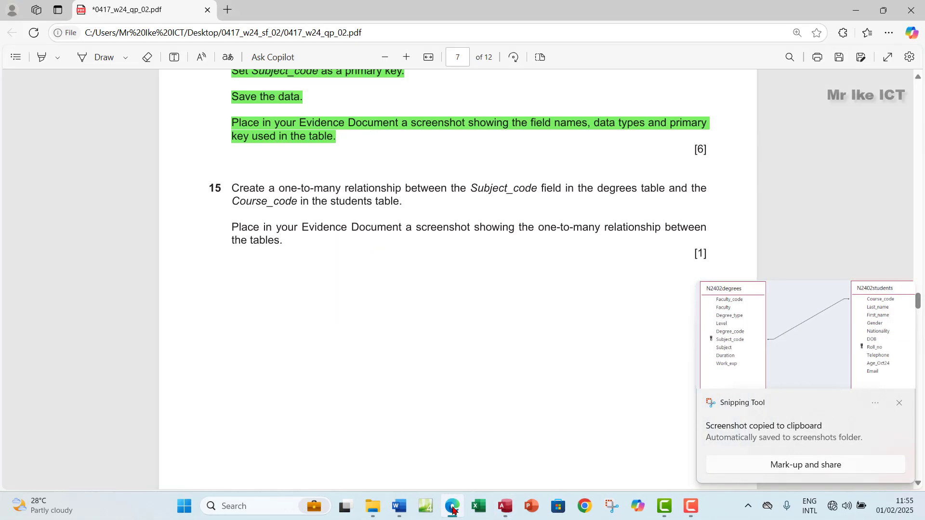
left_click(453, 508)
left_click(399, 506)
left_click(389, 383)
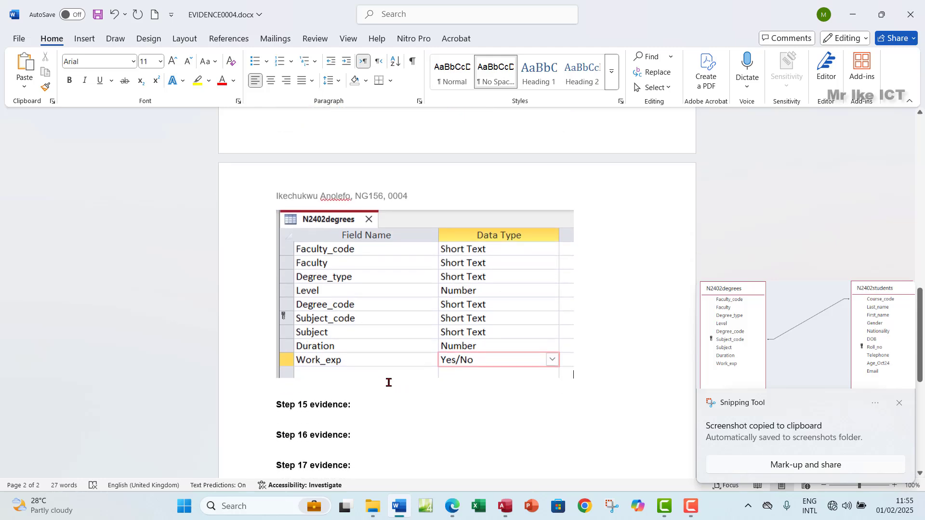
scroll(388, 383, "down", 3)
left_click(303, 301)
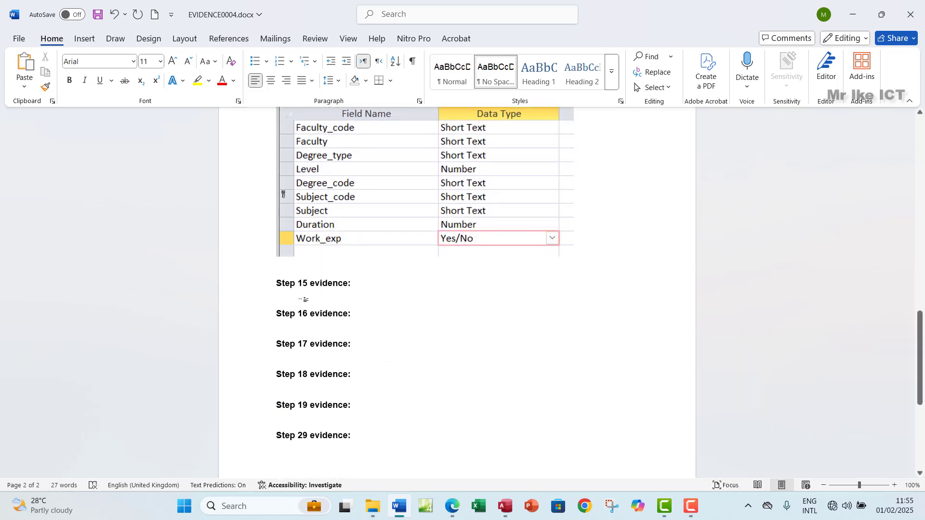
key("ctrl+v")
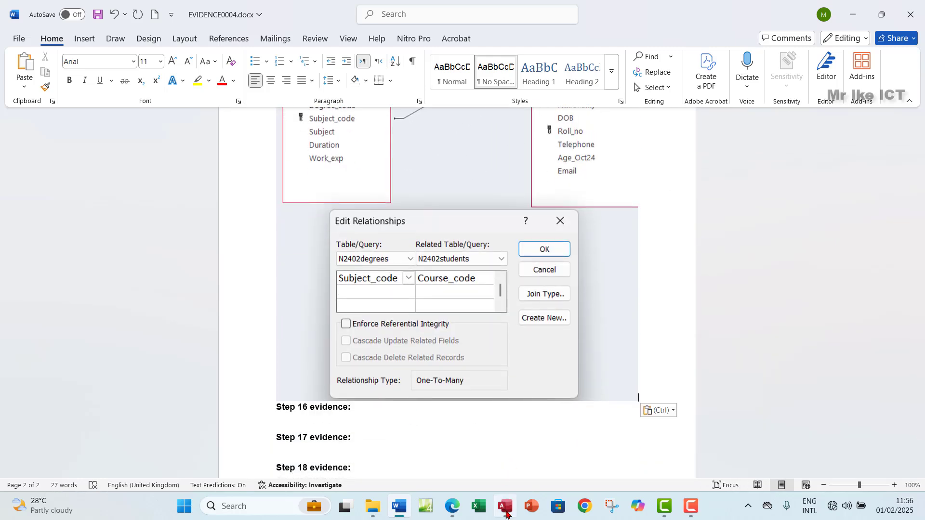
left_click(452, 507)
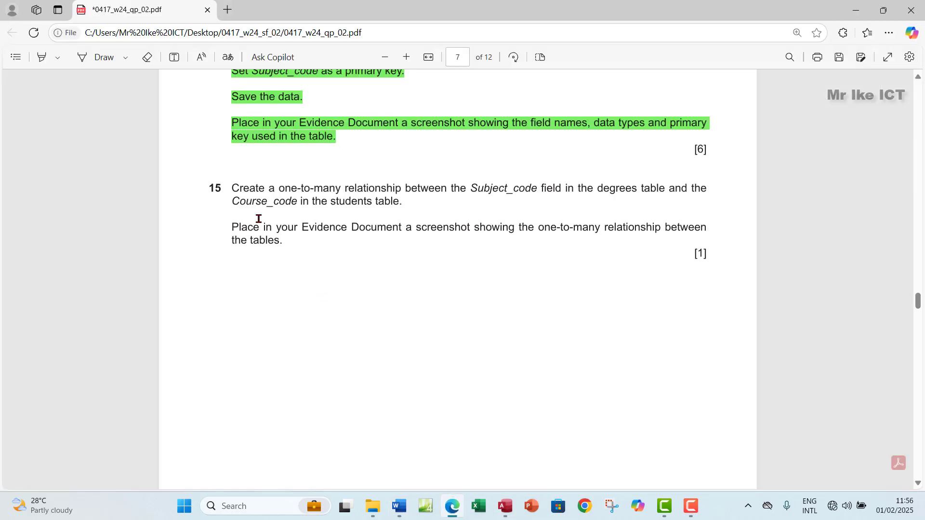
Highlight all of question 15's text green in the exam paper
left_click_drag(230, 188, 285, 242)
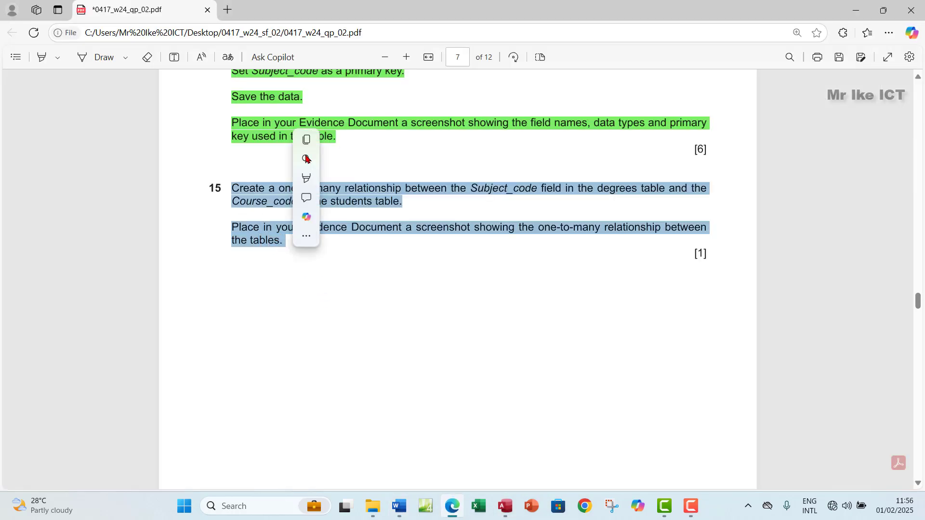
mouse_move(392, 181)
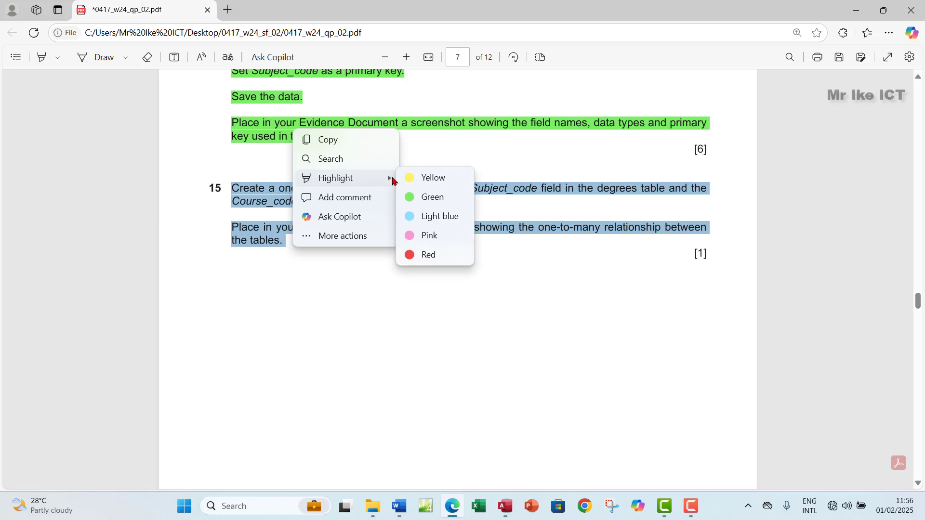
left_click(432, 197)
Close the Edit Relationships dialog, Add Tables pane and Relationships window in Access
left_click(505, 506)
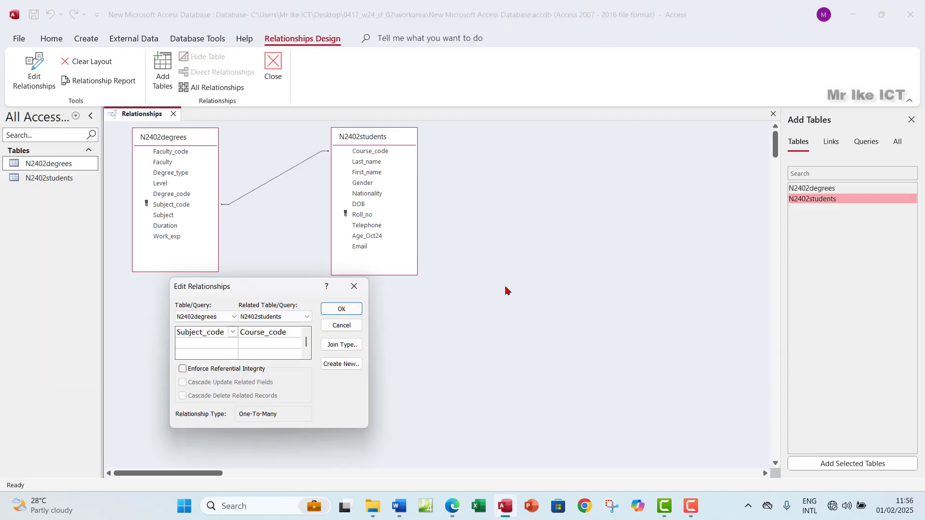
left_click(354, 286)
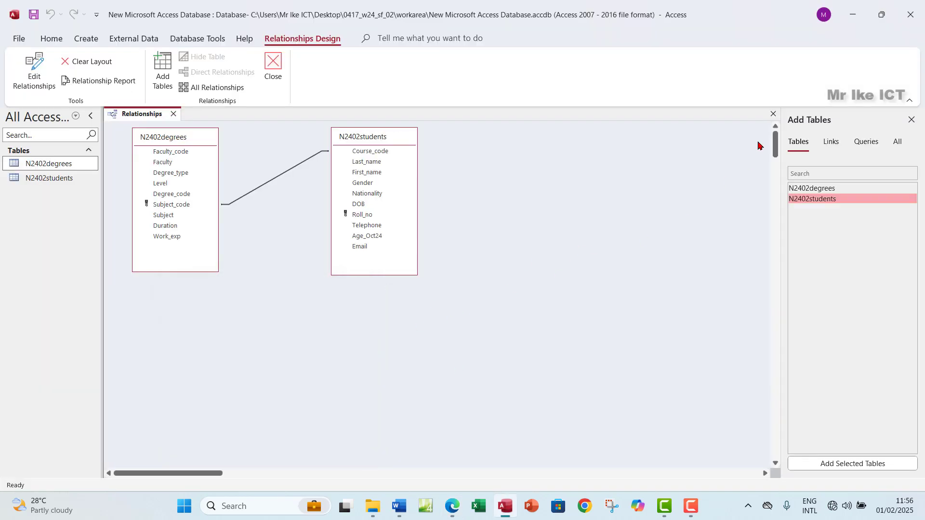
left_click(910, 120)
left_click(917, 117)
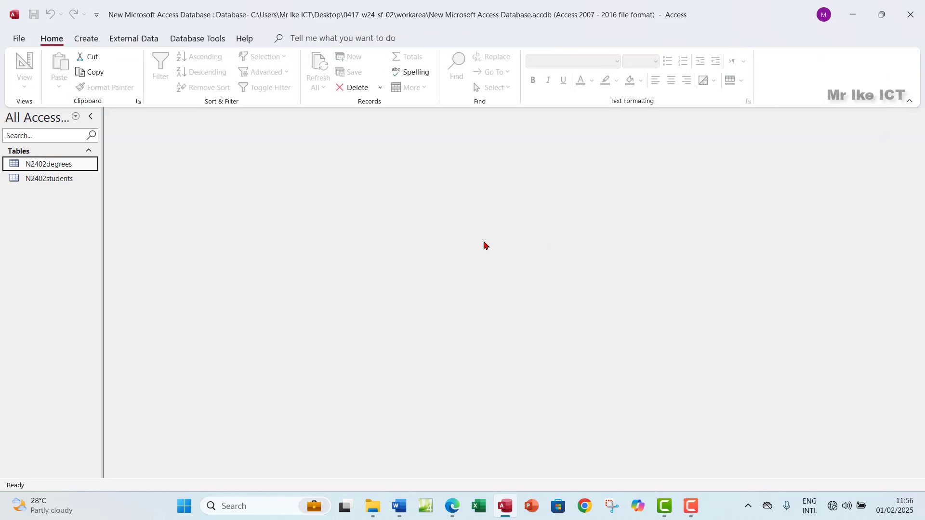
left_click(452, 505)
Scroll to page 8 and read question 16's report field list, including Work_exp
scroll(316, 305, "down", 5)
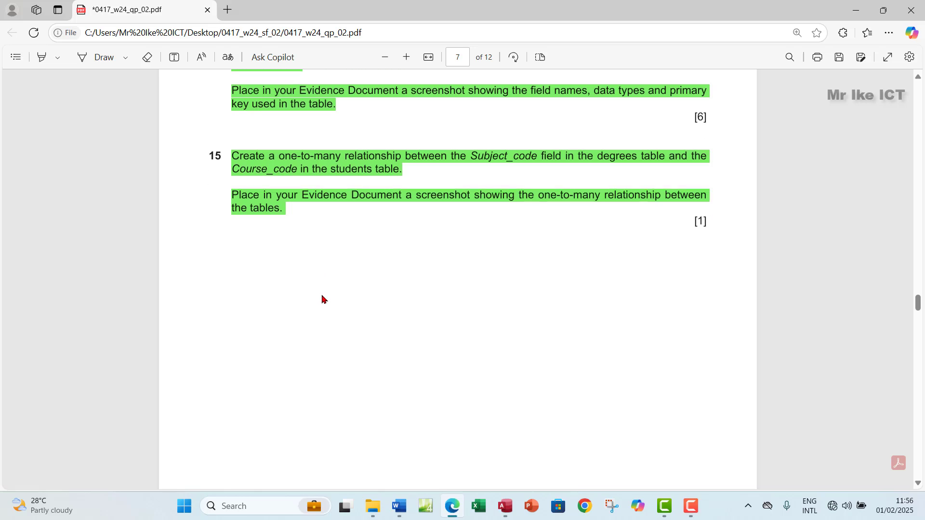
scroll(321, 299, "down", 3)
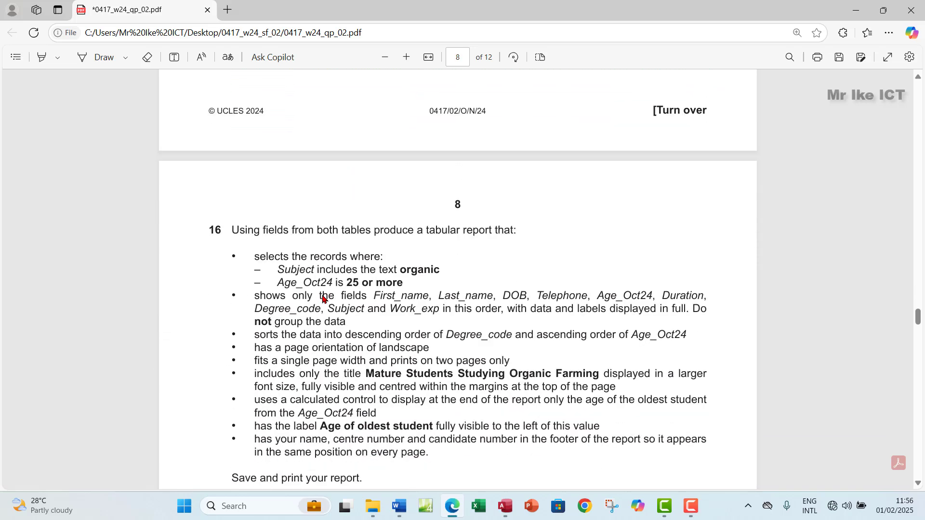
scroll(368, 316, "down", 2)
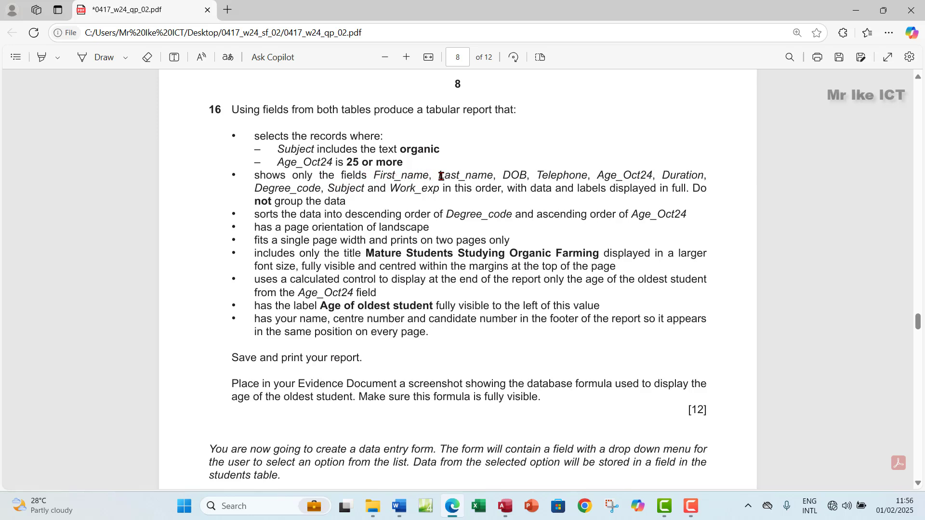
left_click_drag(390, 189, 427, 186)
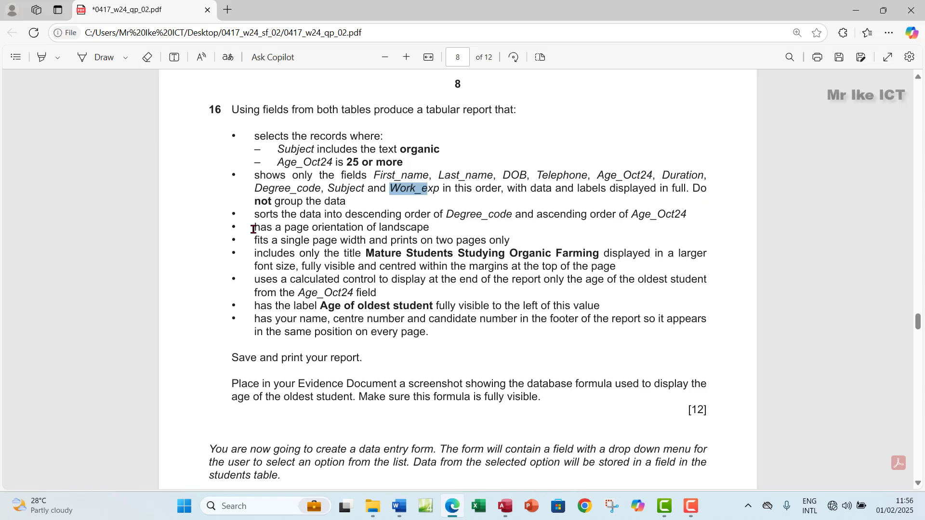
left_click_drag(357, 214, 238, 178)
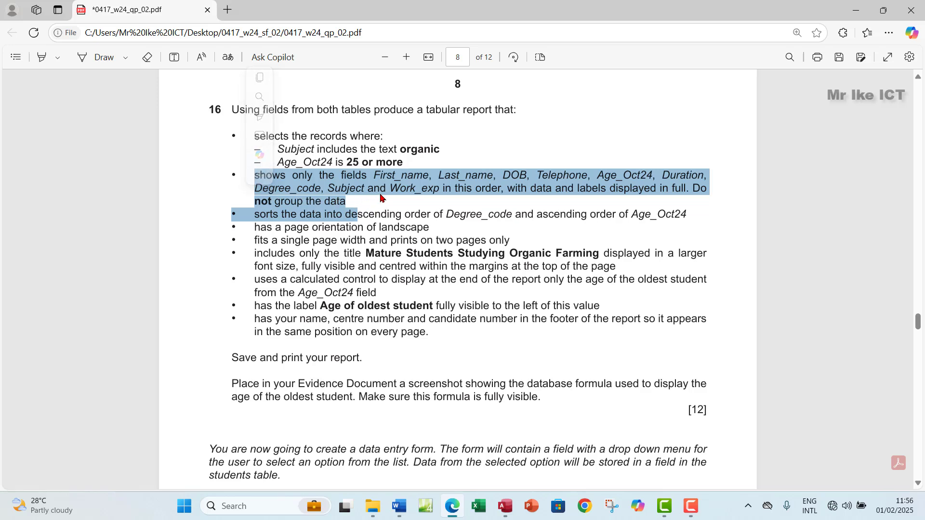
left_click(498, 506)
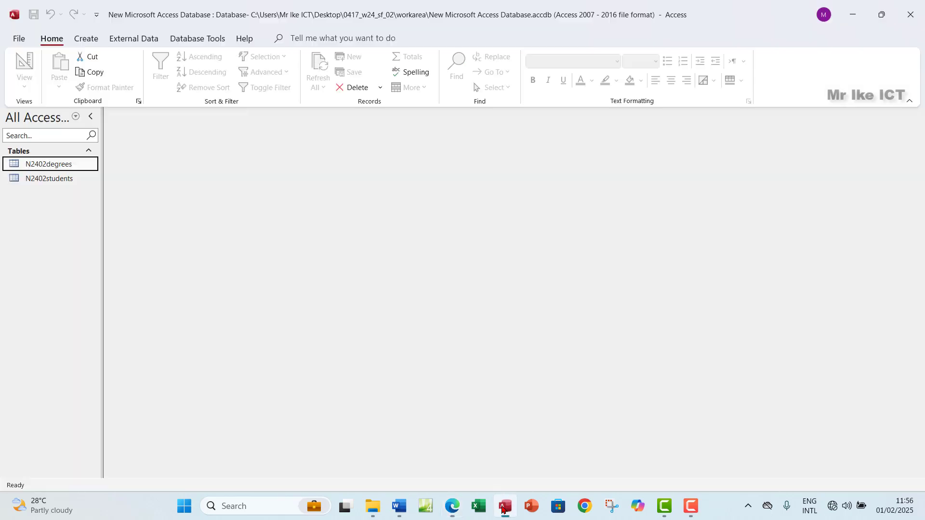
Create a new query design containing the N2402degrees and N2402students tables
left_click(95, 40)
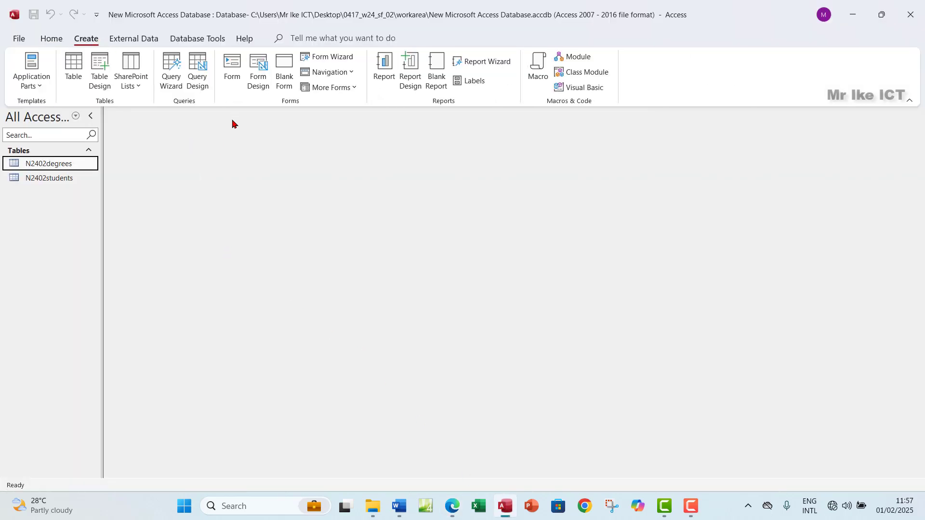
left_click(202, 88)
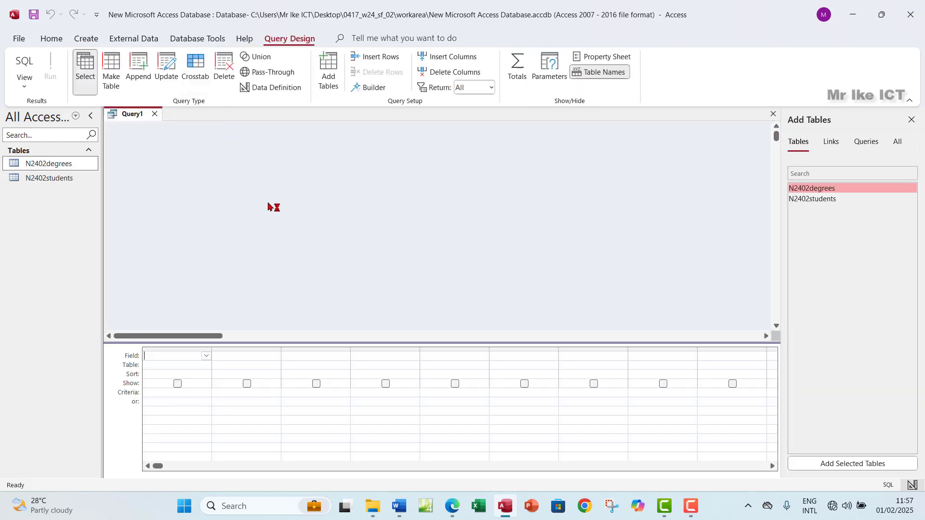
double_click(824, 189)
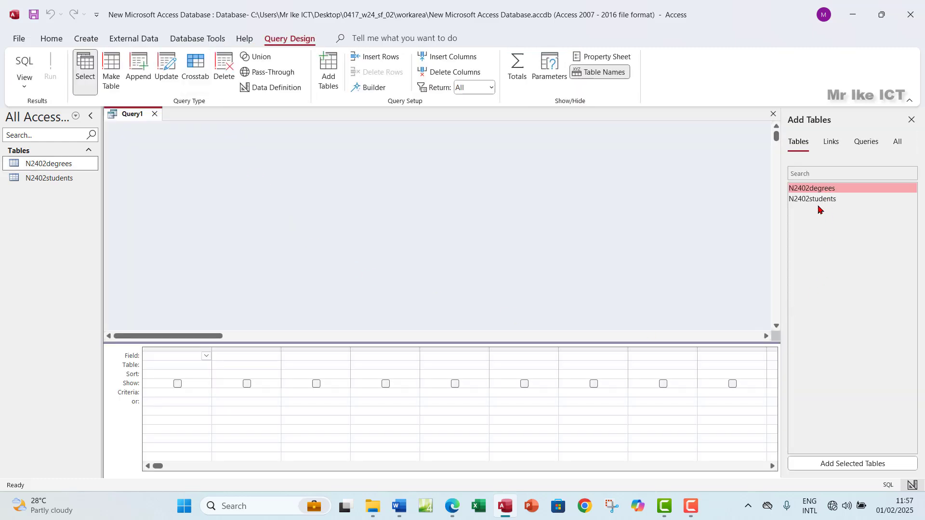
double_click(817, 199)
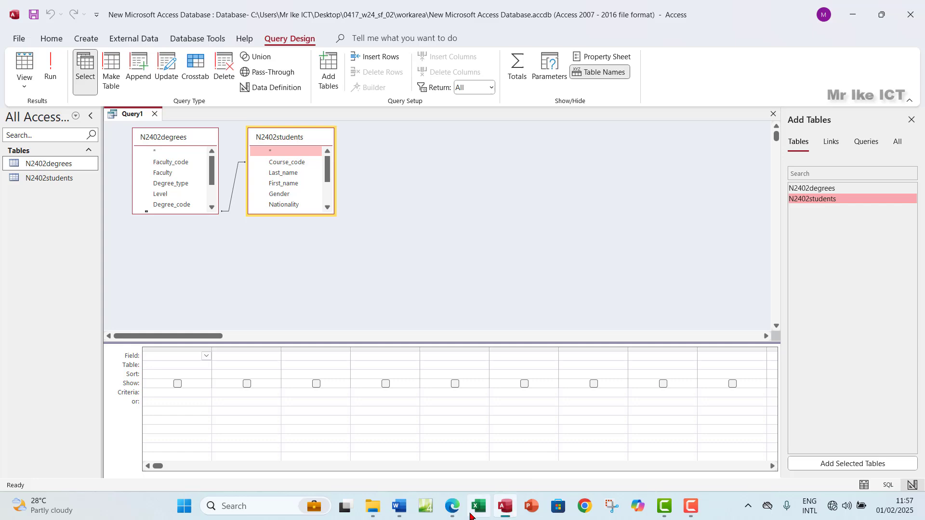
Highlight 'both tables' and 'tabular report' yellow in question 16
left_click(452, 507)
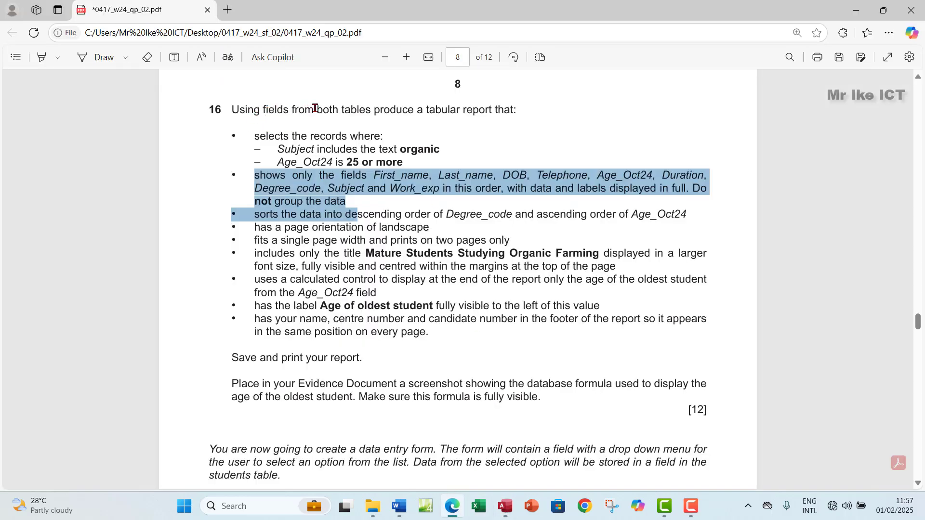
left_click_drag(317, 109, 371, 109)
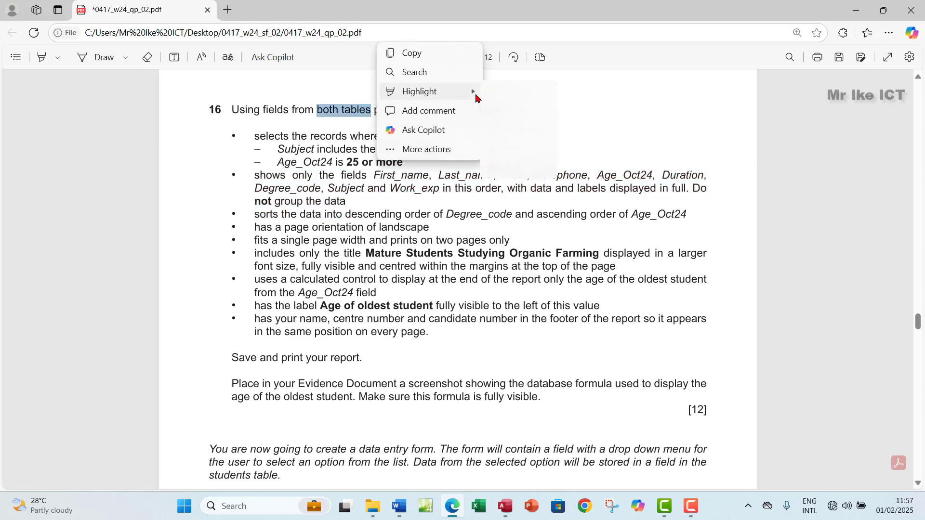
mouse_move(474, 91)
left_click(513, 91)
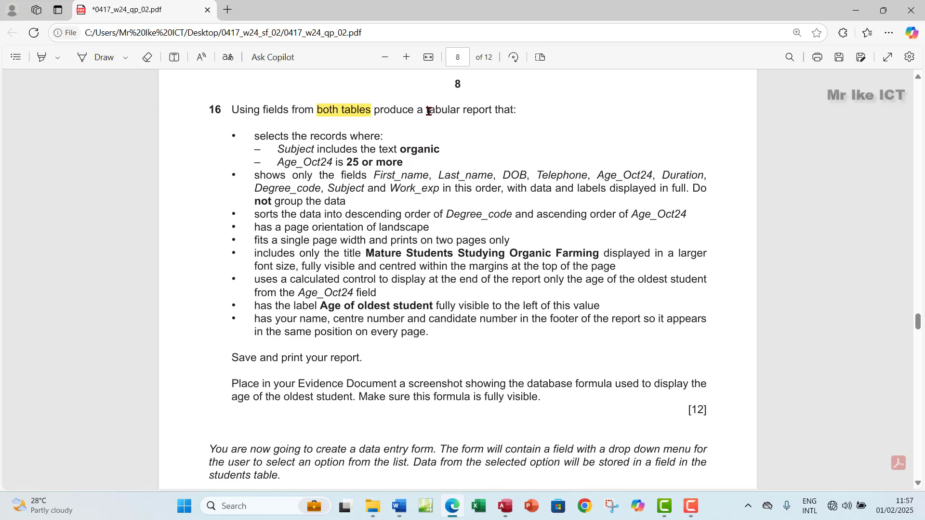
left_click_drag(429, 112, 492, 109)
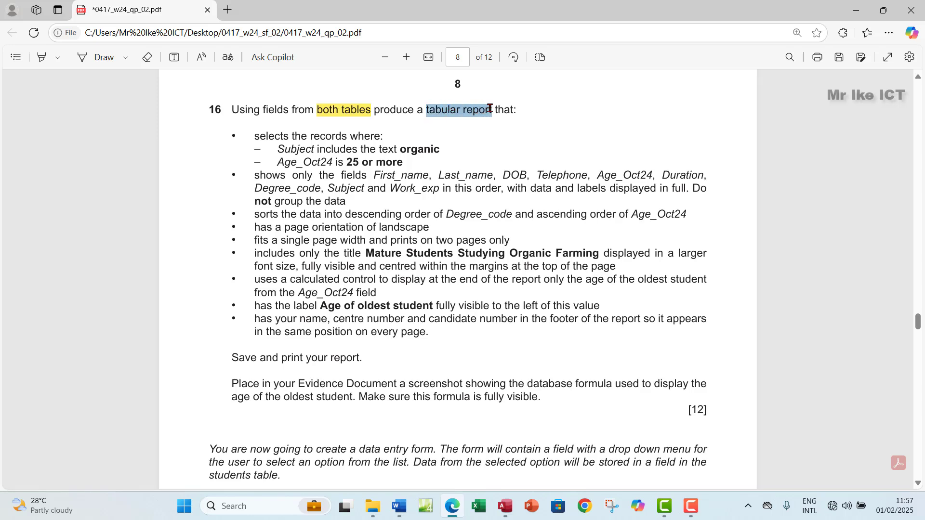
mouse_move(511, 94)
mouse_move(597, 93)
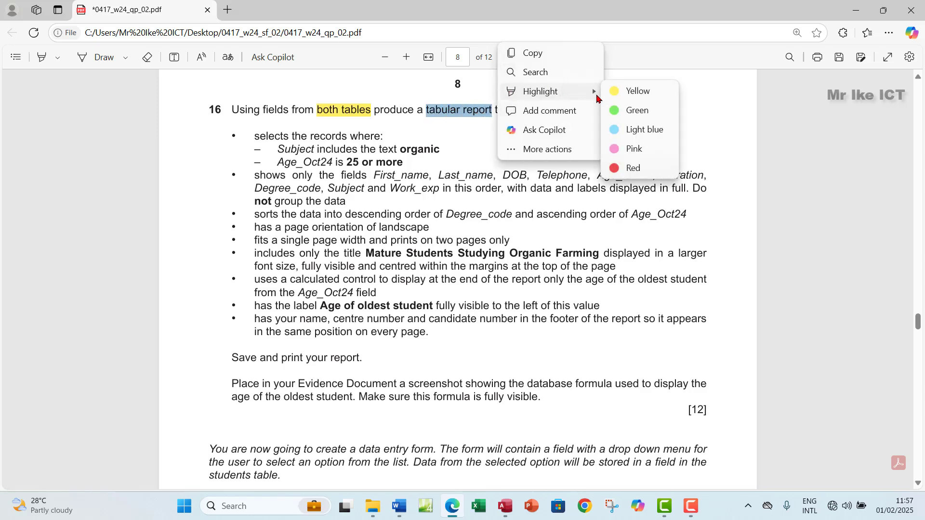
left_click(626, 91)
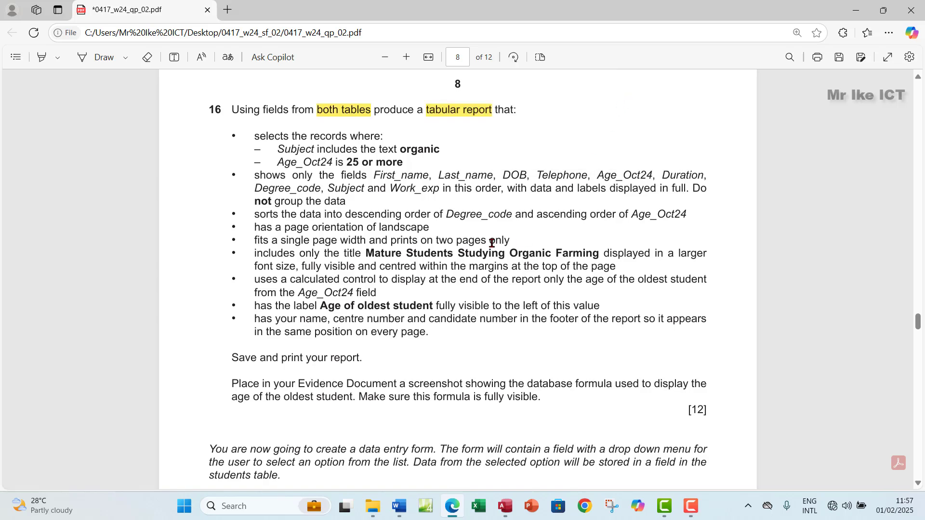
Enlarge the N2402students and N2402degrees boxes so all their fields show
left_click(505, 516)
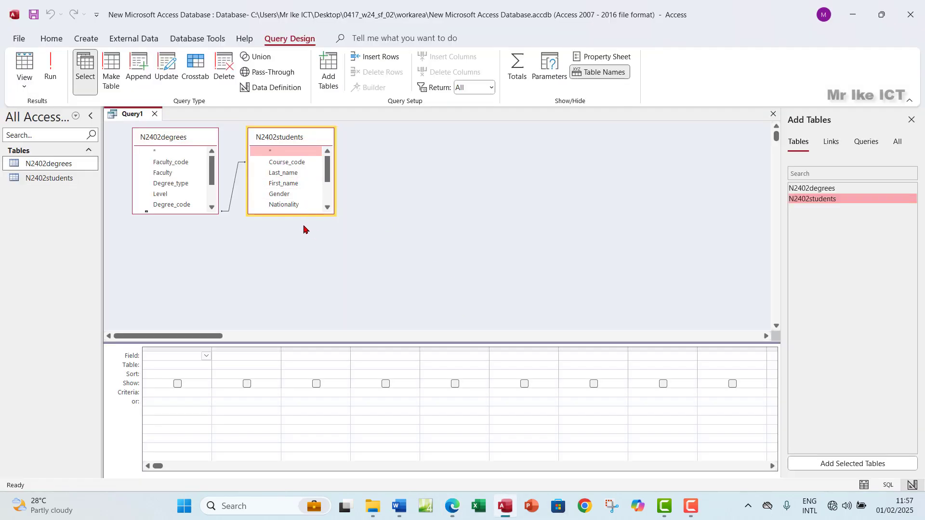
left_click_drag(295, 213, 295, 281)
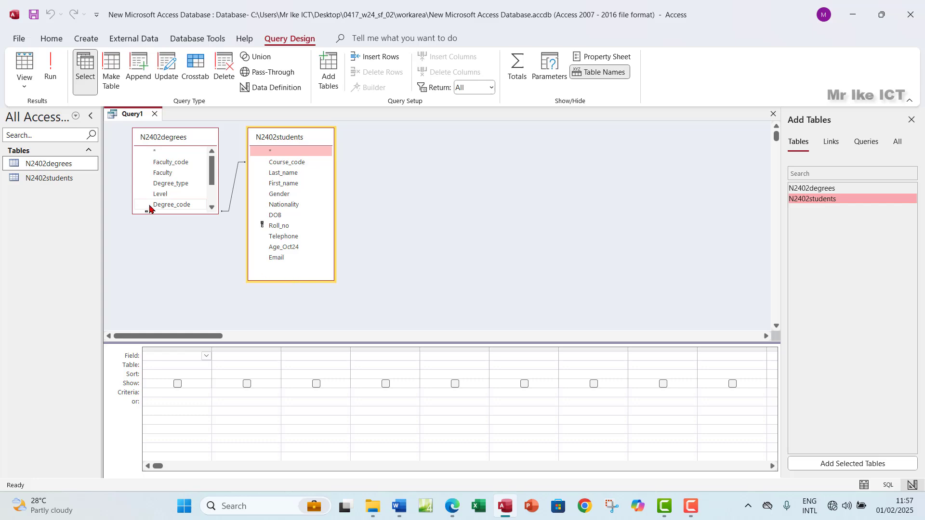
left_click_drag(192, 213, 215, 271)
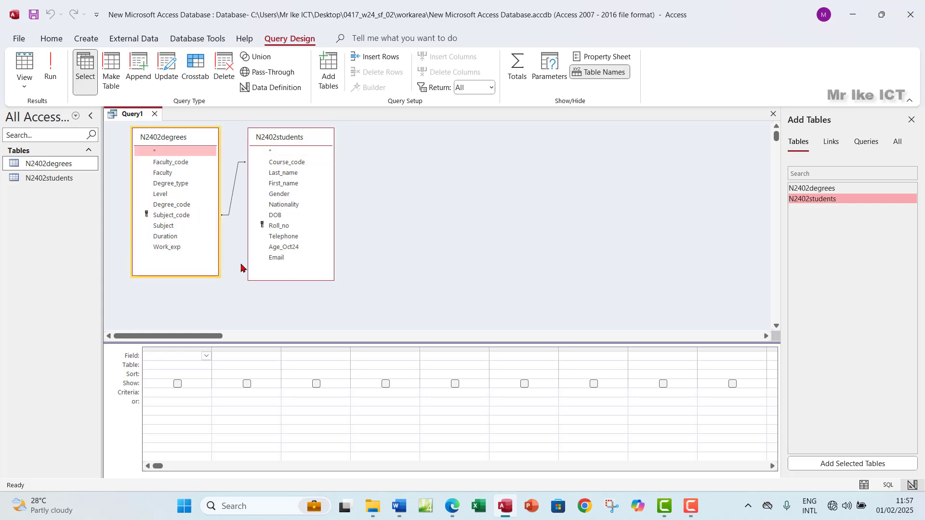
left_click(452, 507)
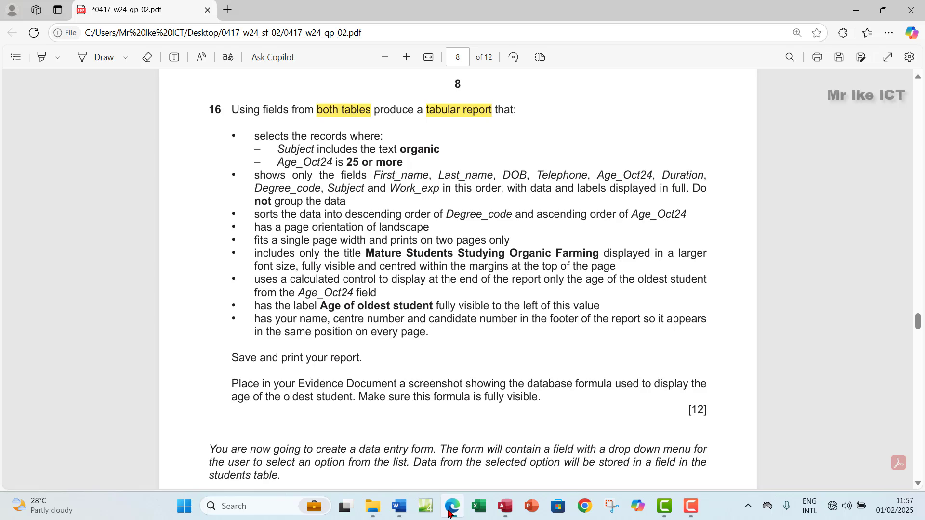
Add First_name, Last_name, DOB, Telephone and Age_Oct24 to the query grid
left_click(449, 511)
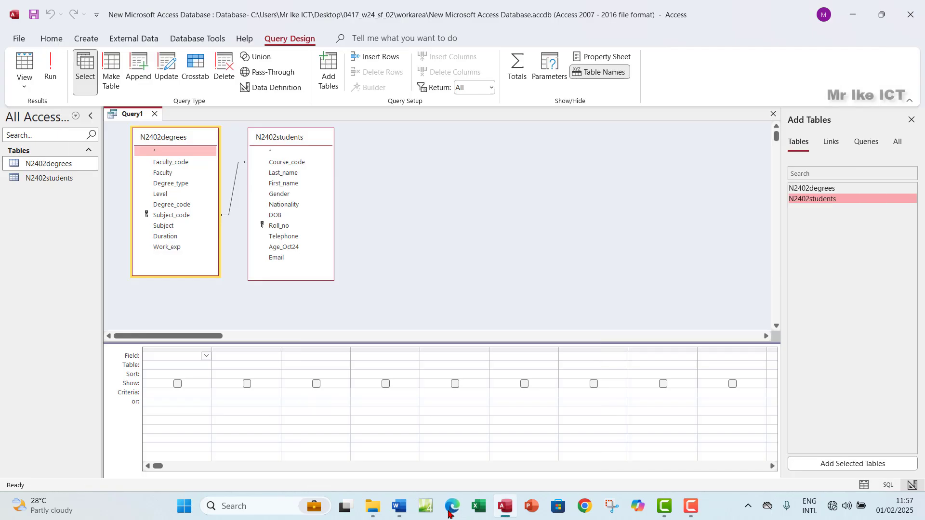
double_click(298, 185)
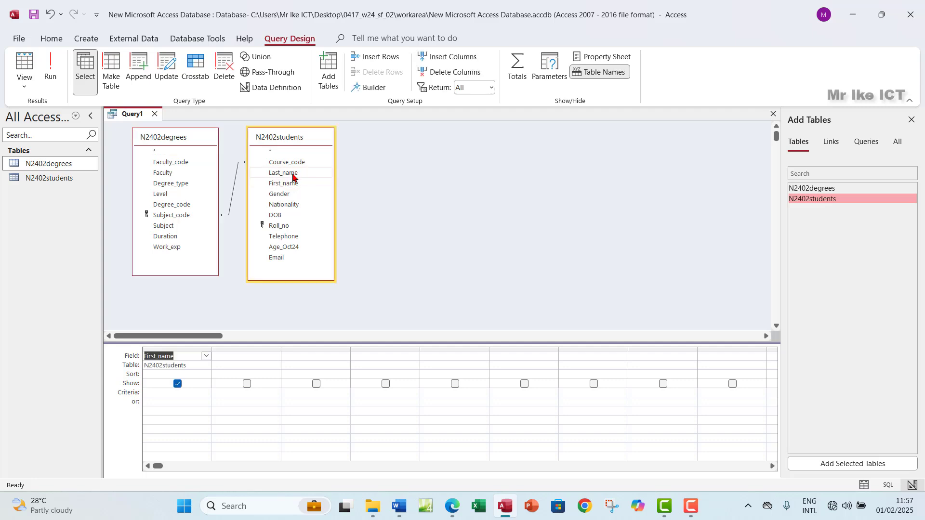
double_click(292, 173)
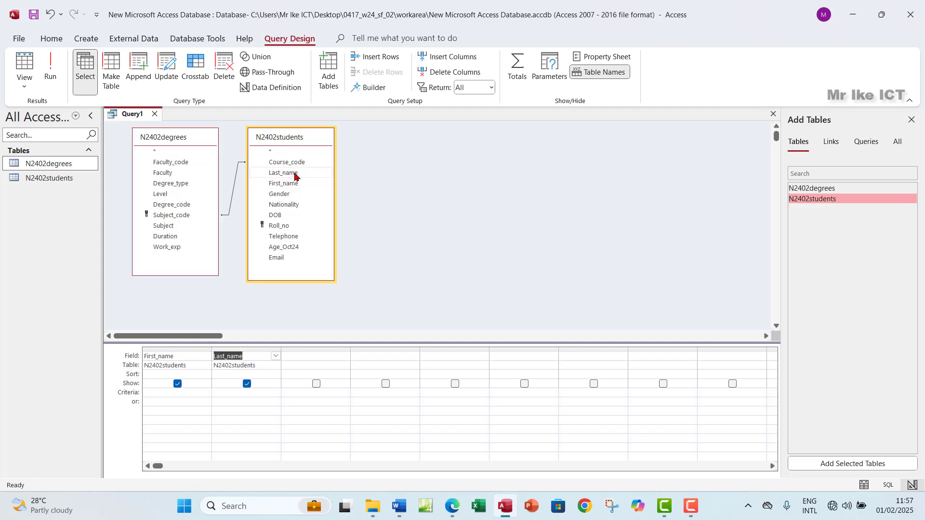
double_click(290, 215)
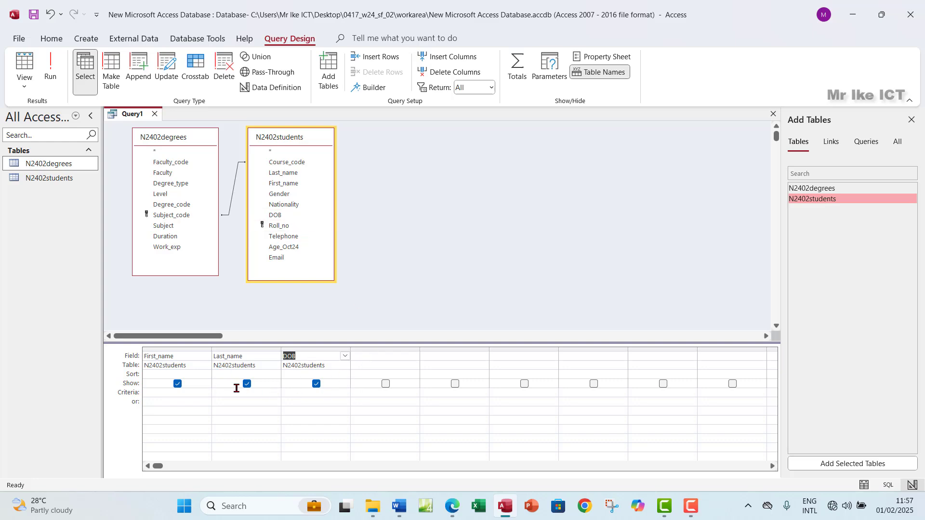
left_click(452, 506)
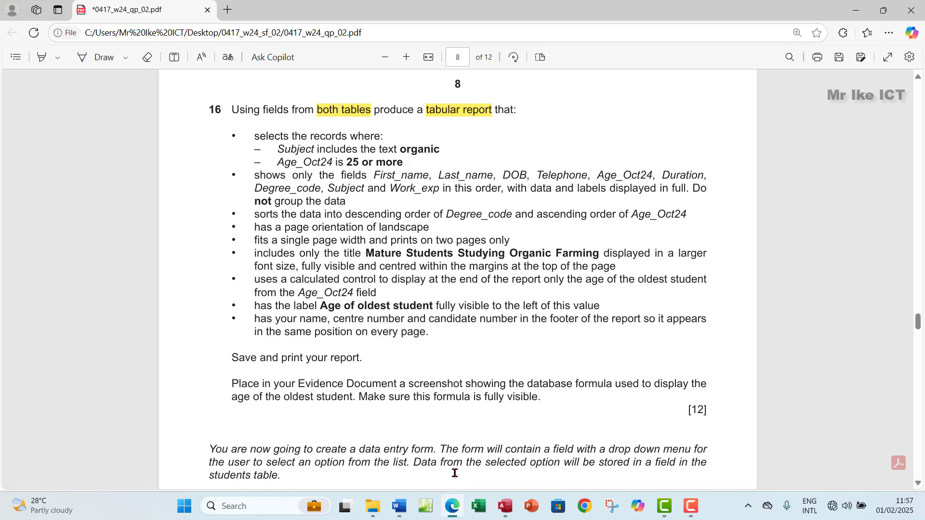
left_click(505, 506)
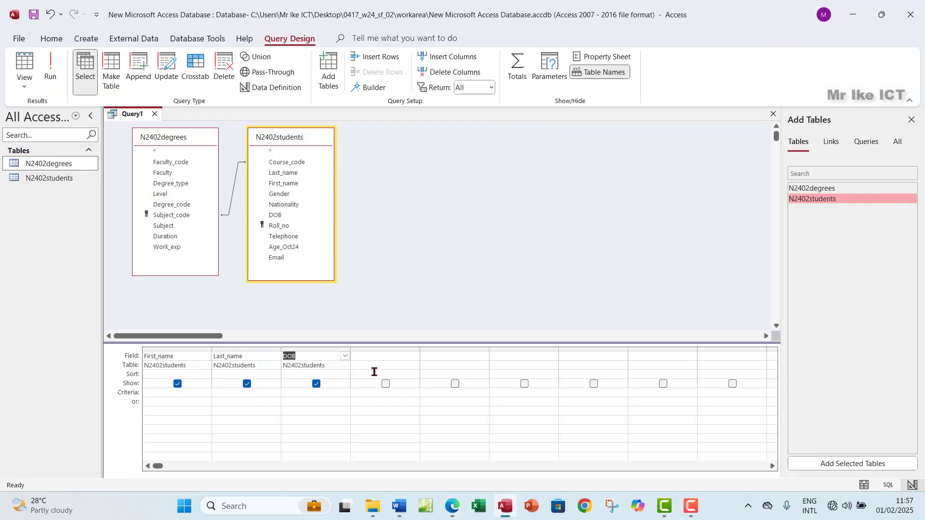
double_click(298, 236)
double_click(306, 247)
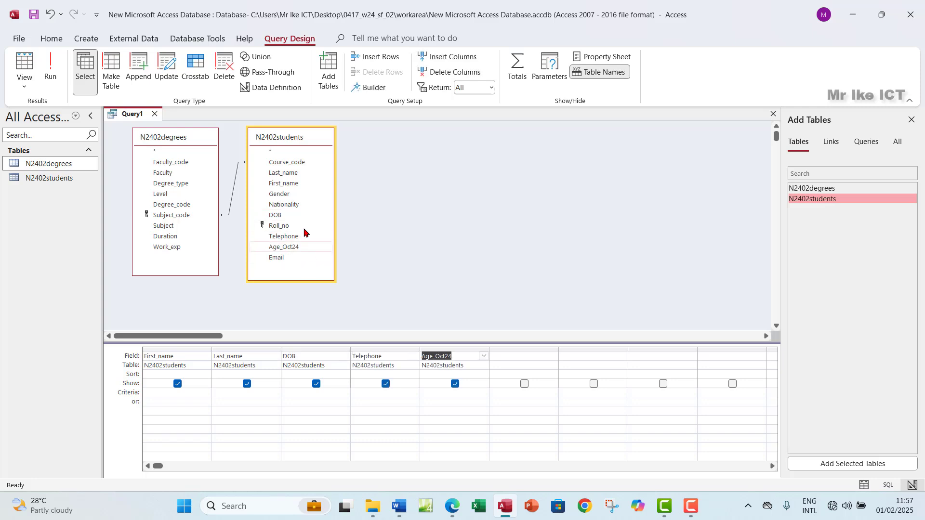
Add Duration, Degree_code, Subject and Work_exp to the query grid
left_click(175, 238)
left_click(455, 507)
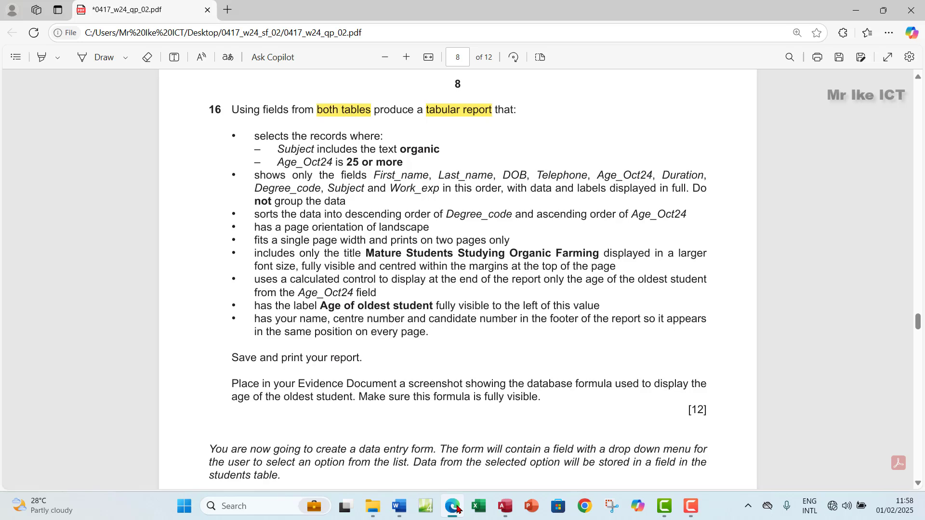
left_click(456, 506)
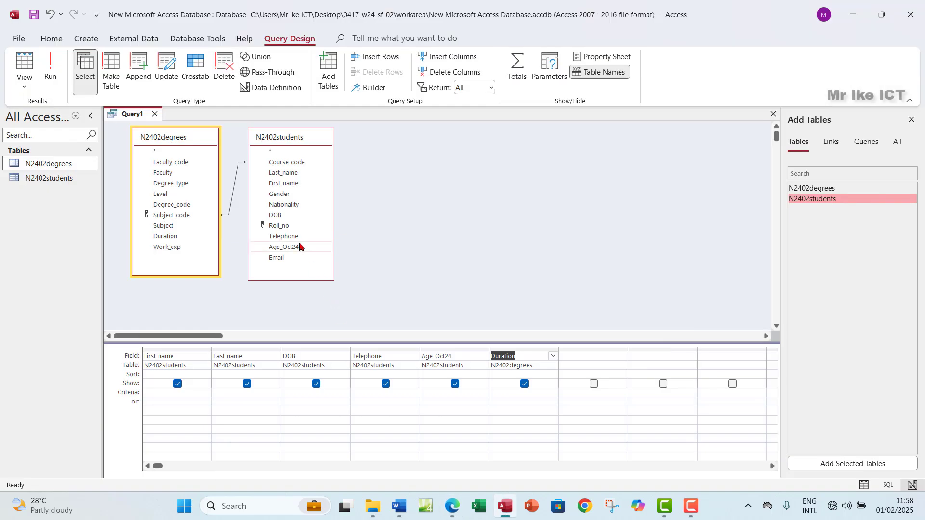
double_click(190, 206)
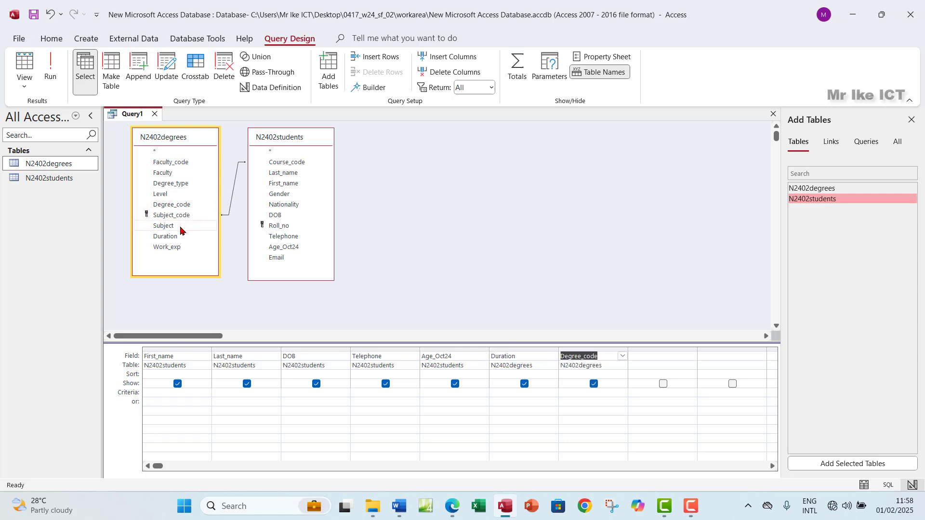
double_click(182, 226)
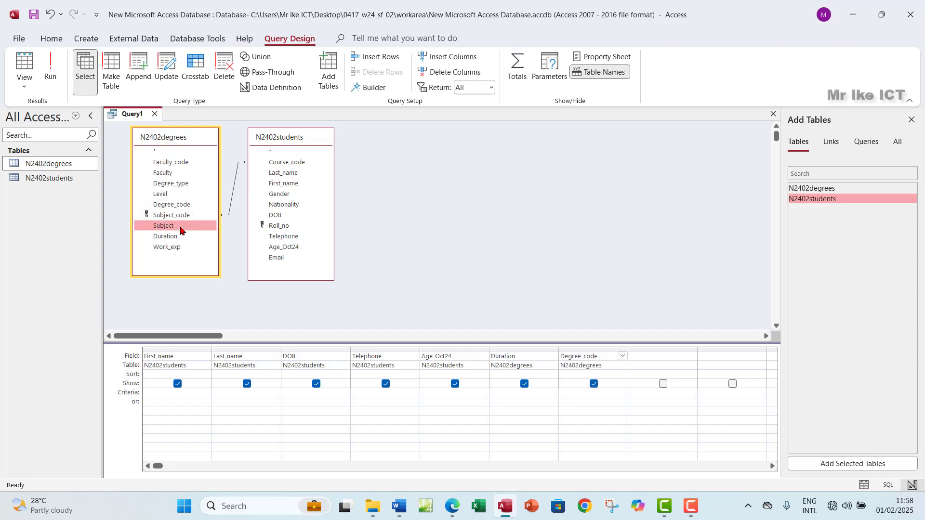
left_click(450, 504)
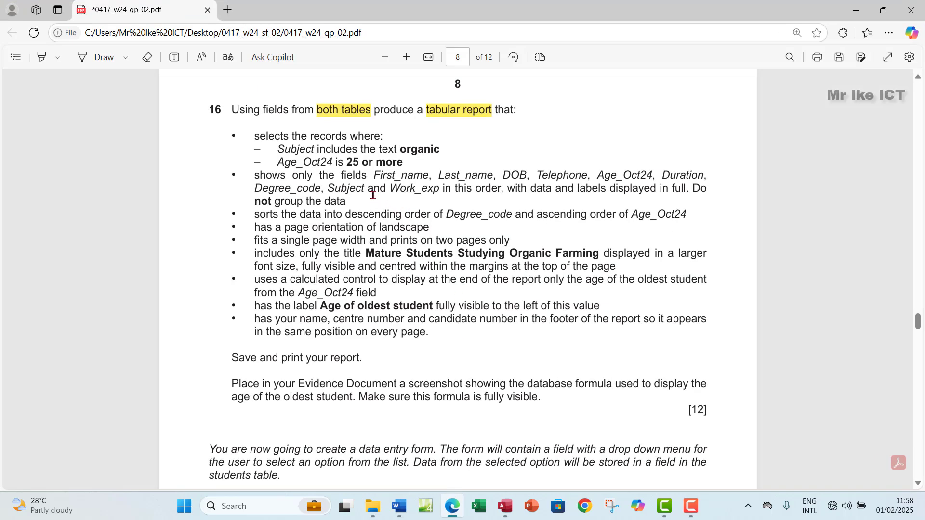
left_click_drag(372, 194, 421, 190)
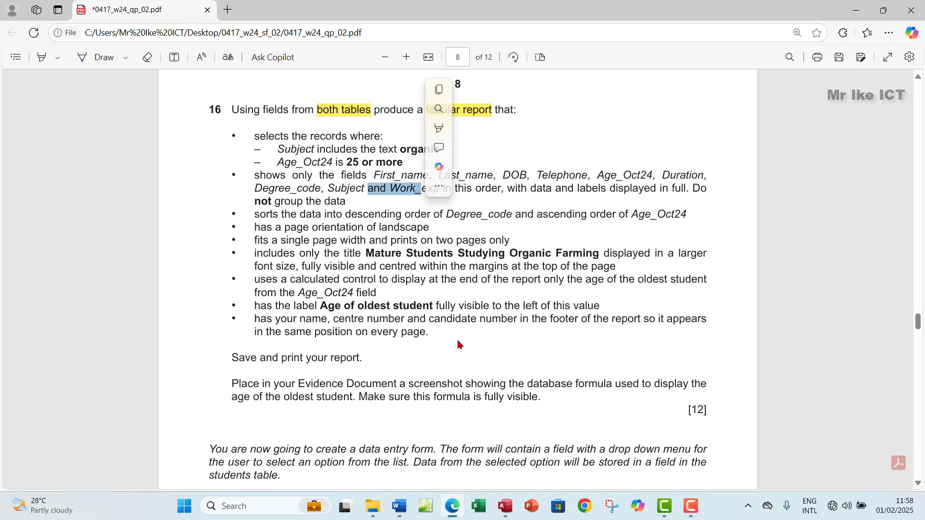
key("ctrl+c")
left_click(510, 514)
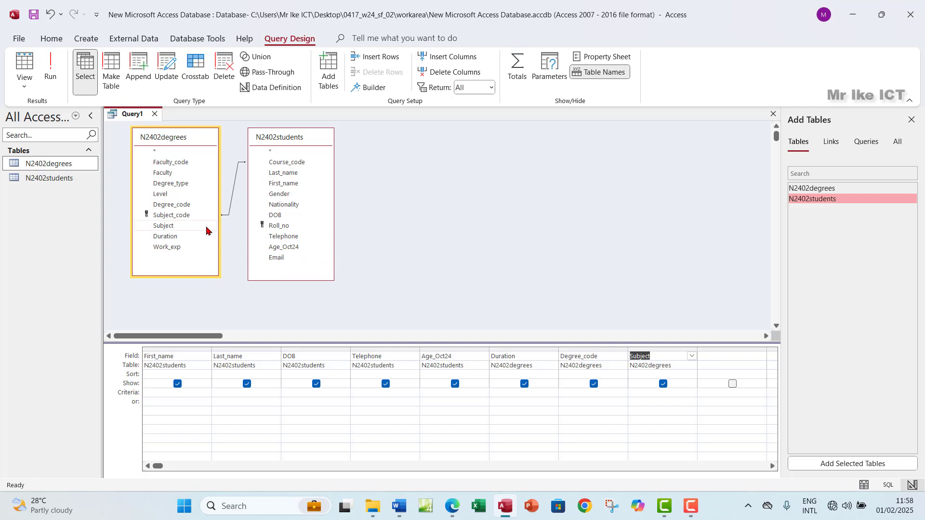
double_click(189, 247)
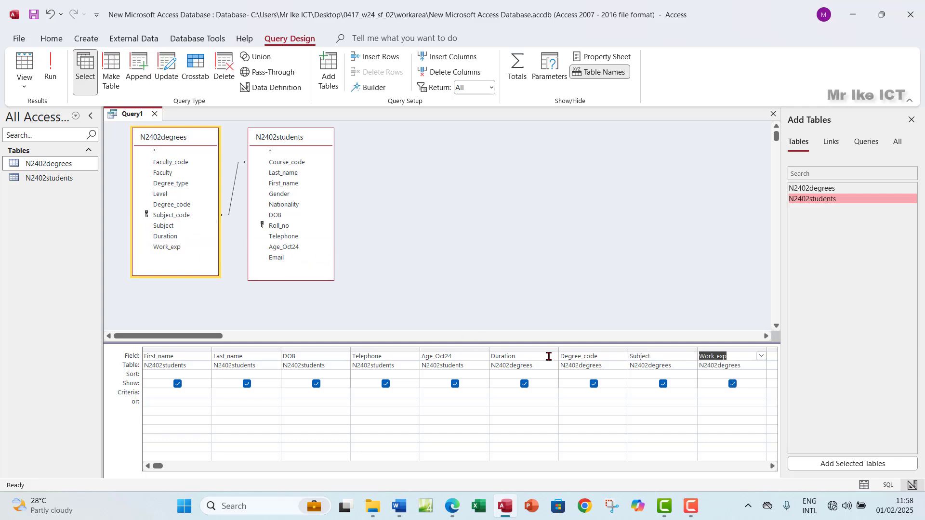
Highlight question 16's required field list green in the exam paper
left_click(453, 507)
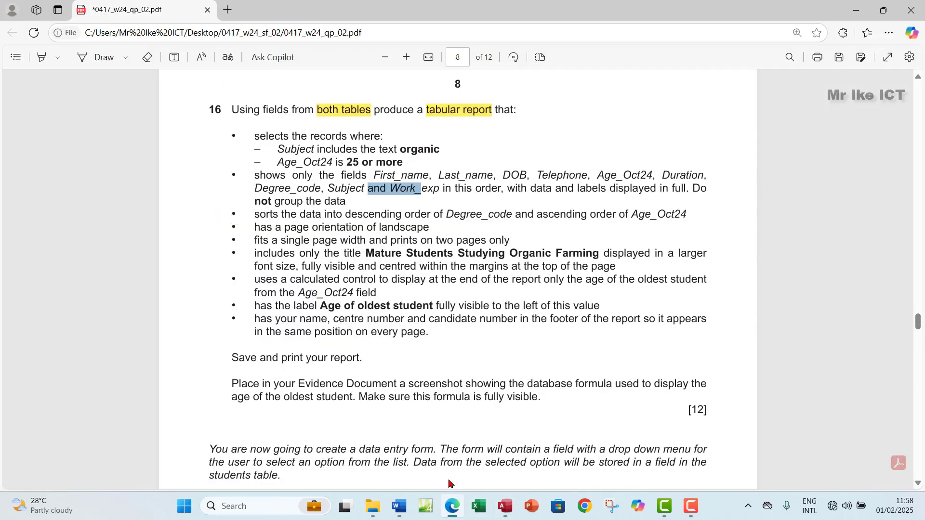
left_click_drag(255, 177, 346, 202)
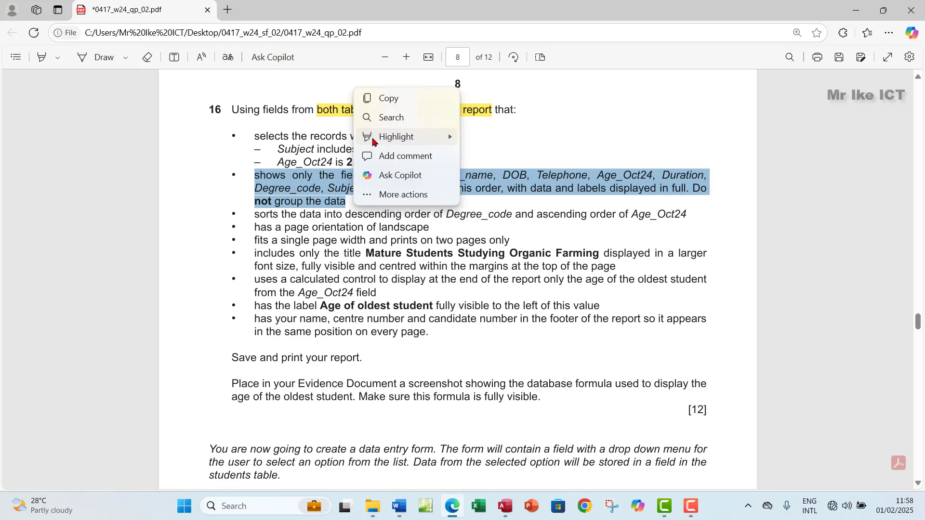
mouse_move(374, 137)
left_click(491, 157)
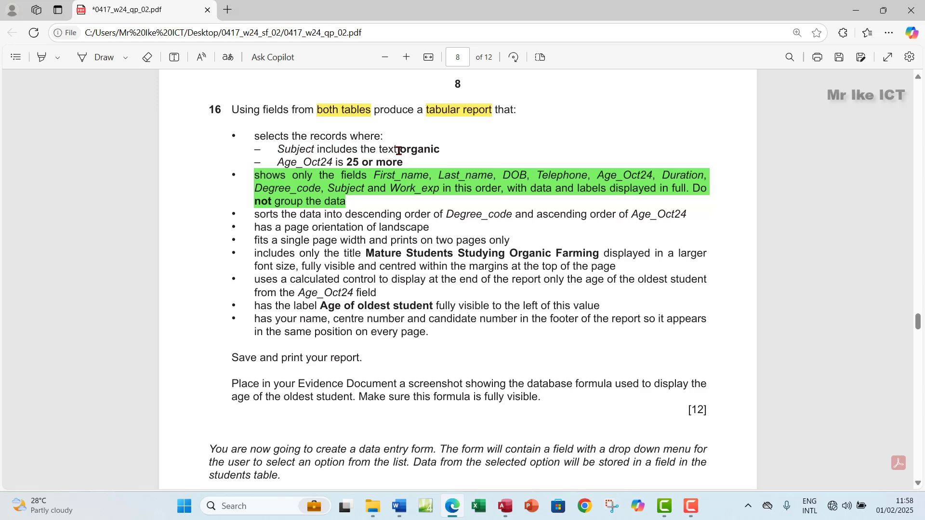
Enter the wildcard criterion *organic* in the Subject column's Criteria cell
left_click_drag(401, 150, 440, 151)
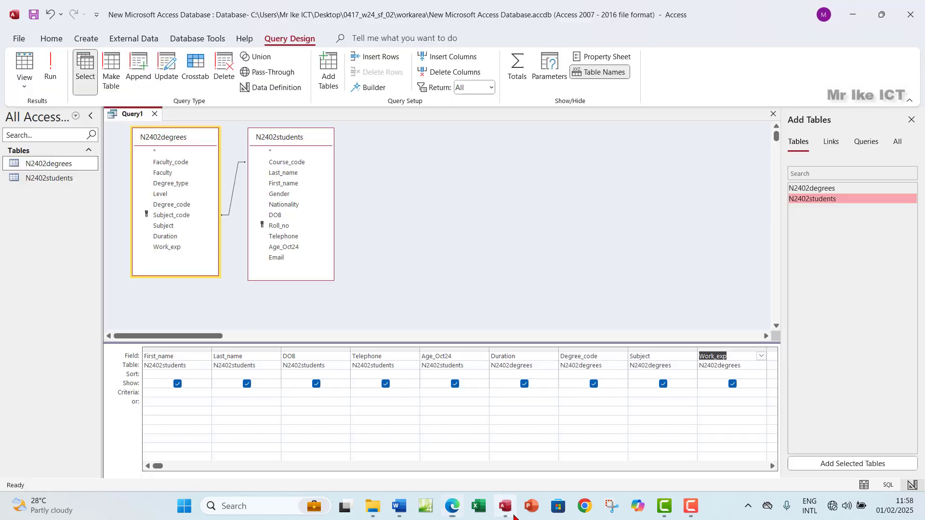
left_click(505, 506)
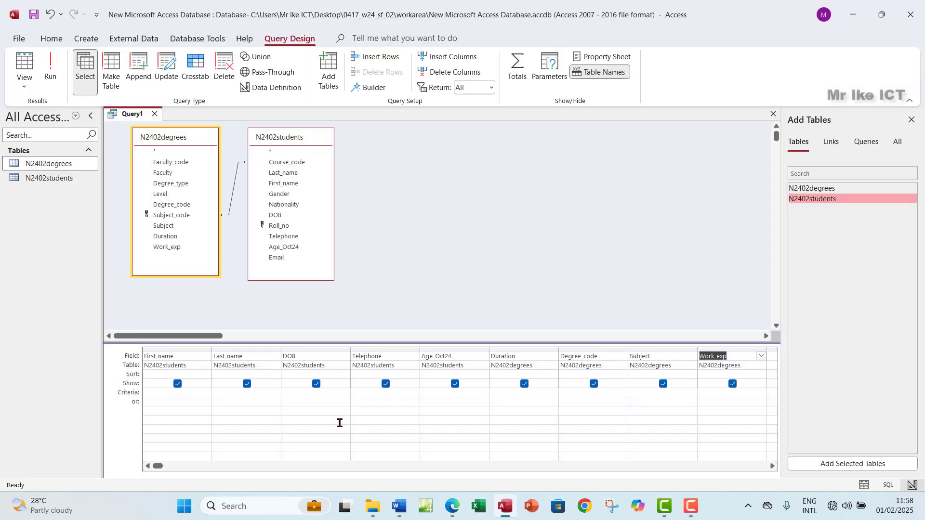
left_click(640, 393)
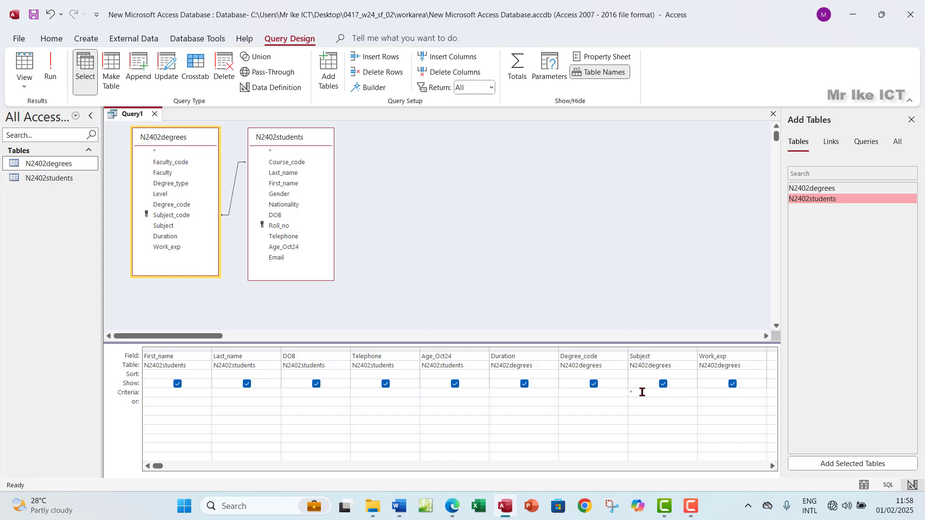
type("*organic*")
Run the query, autofit the Subject column to check organic entries, and return to Design View
left_click(54, 75)
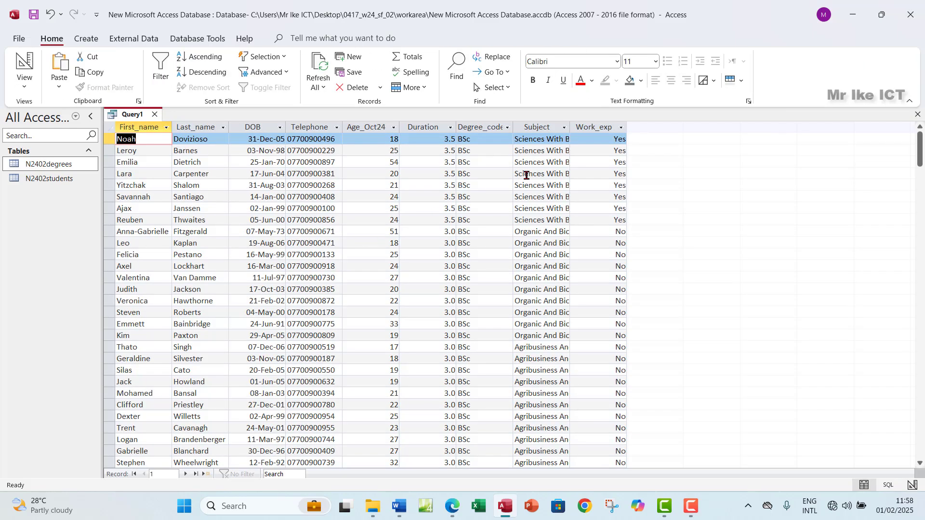
left_click(552, 124)
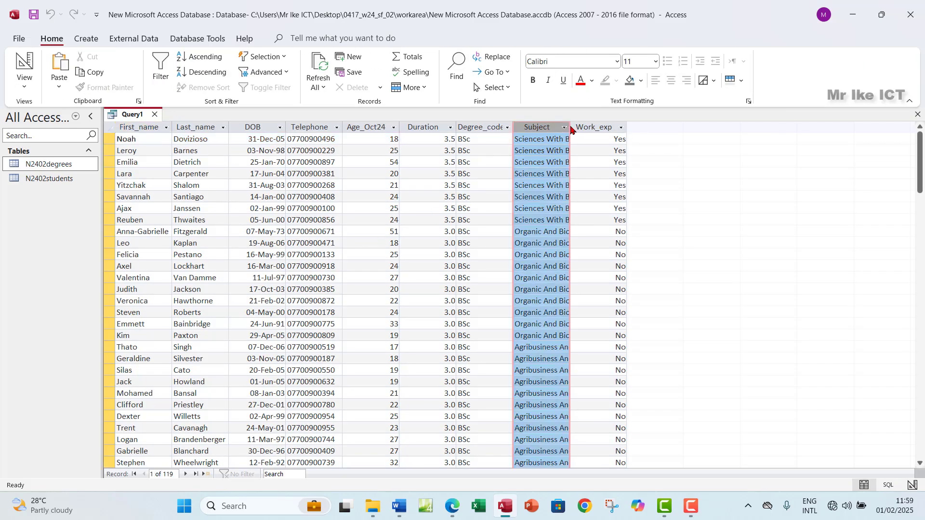
double_click(571, 127)
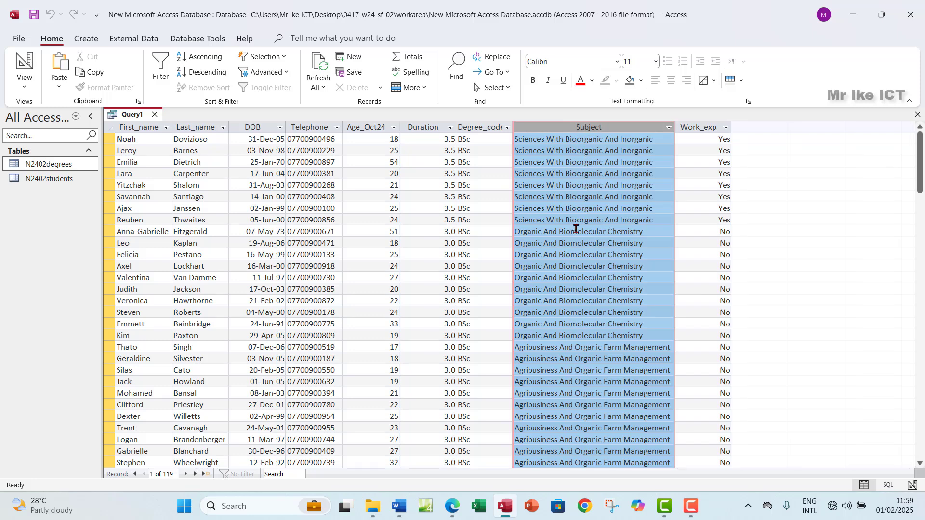
scroll(576, 229, "down", 8)
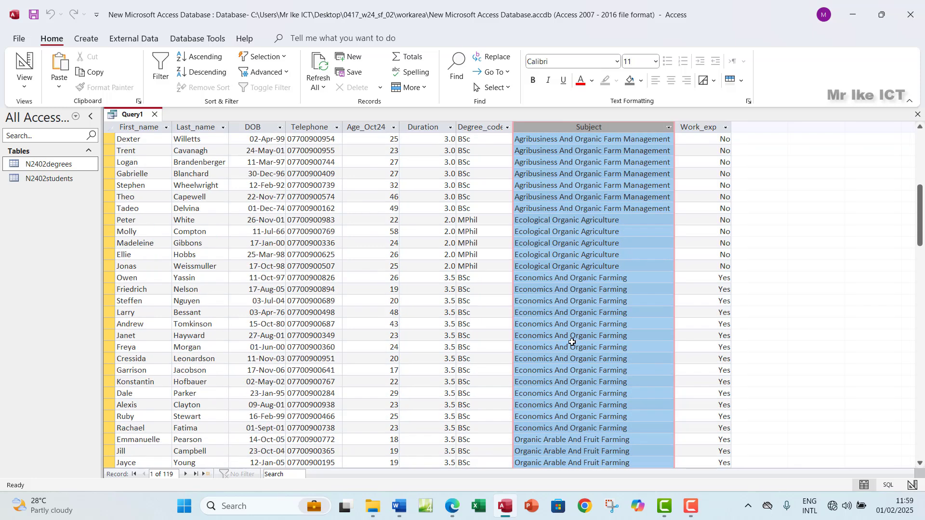
left_click(578, 302)
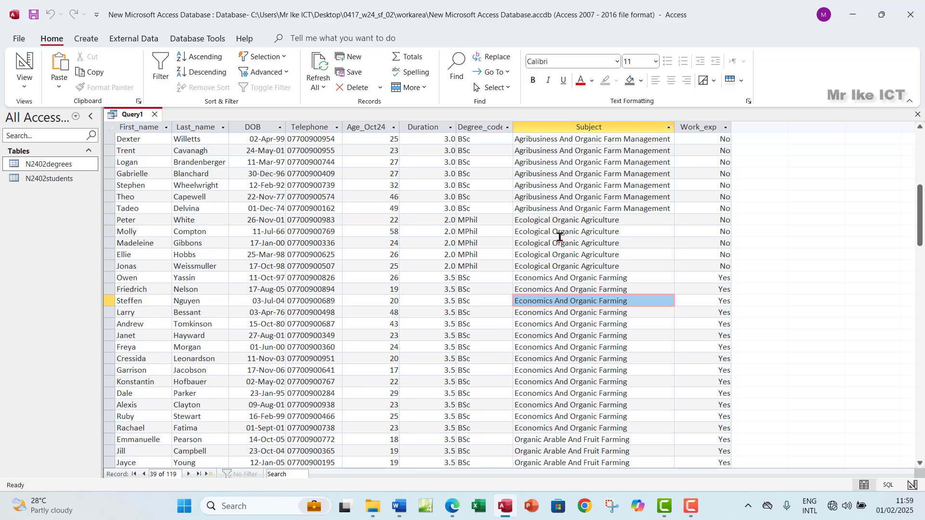
left_click(584, 189)
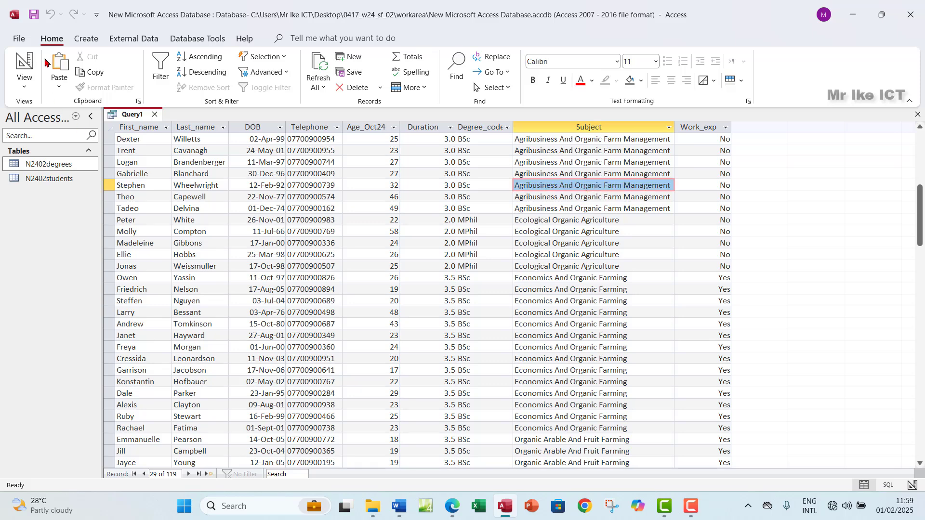
left_click(24, 81)
left_click(53, 157)
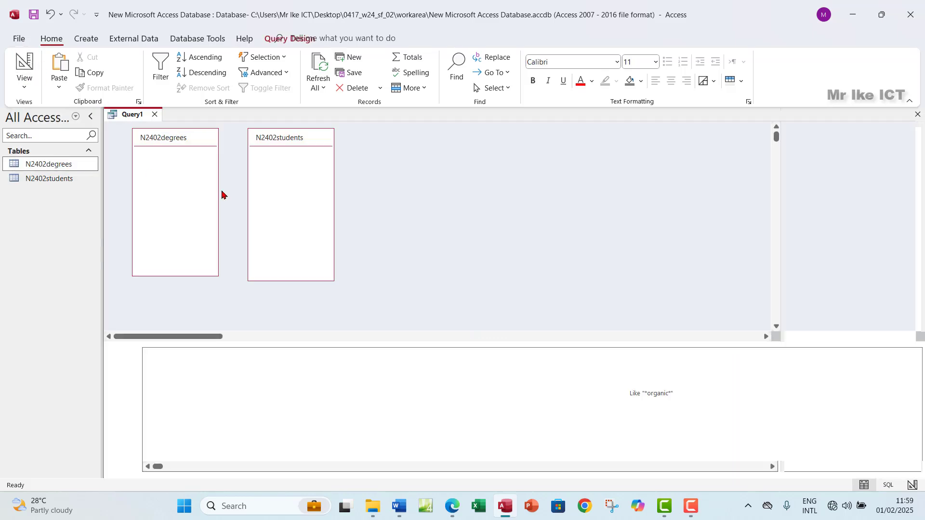
Add a >=25 criterion on Age_Oct24 and run the query, returning 42 records
left_click(452, 506)
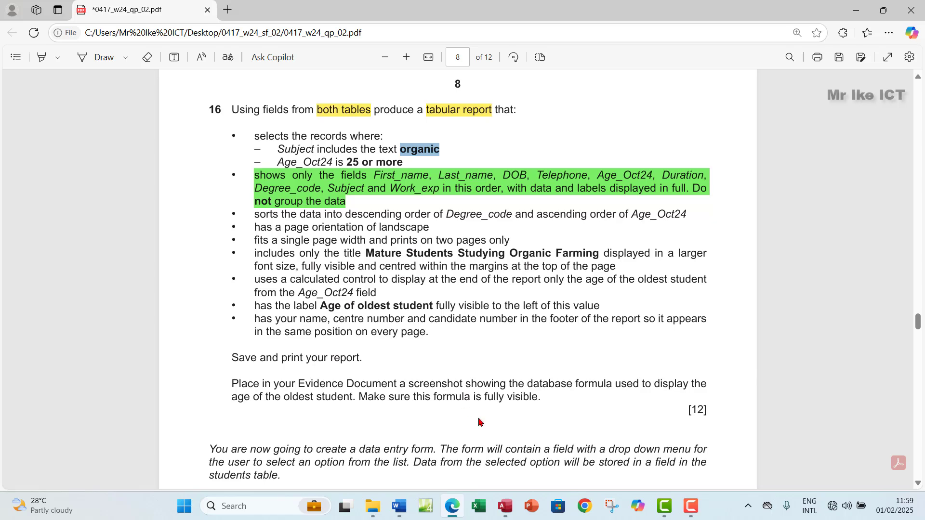
left_click(505, 506)
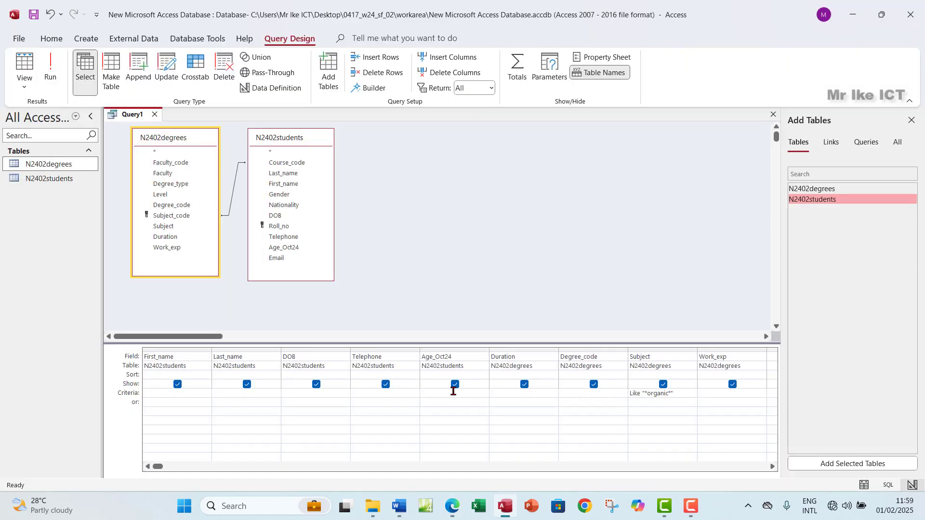
left_click(434, 395)
left_click(52, 67)
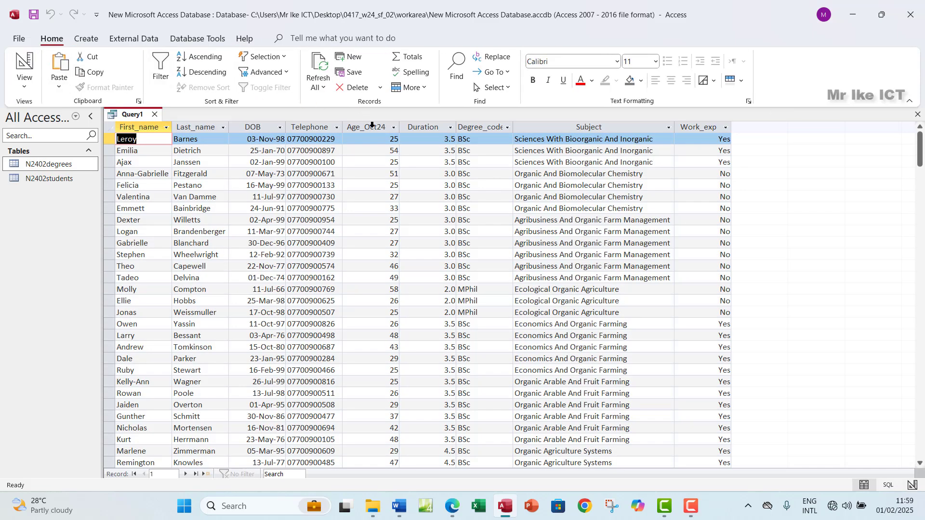
left_click(373, 126)
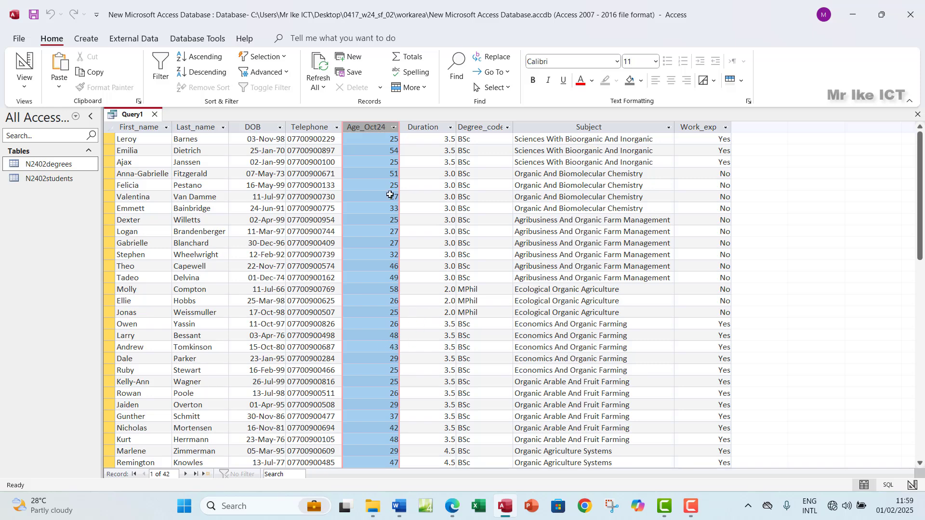
Return Query1 to Design view and highlight question 16's record-selection lines green in the paper
left_click(23, 86)
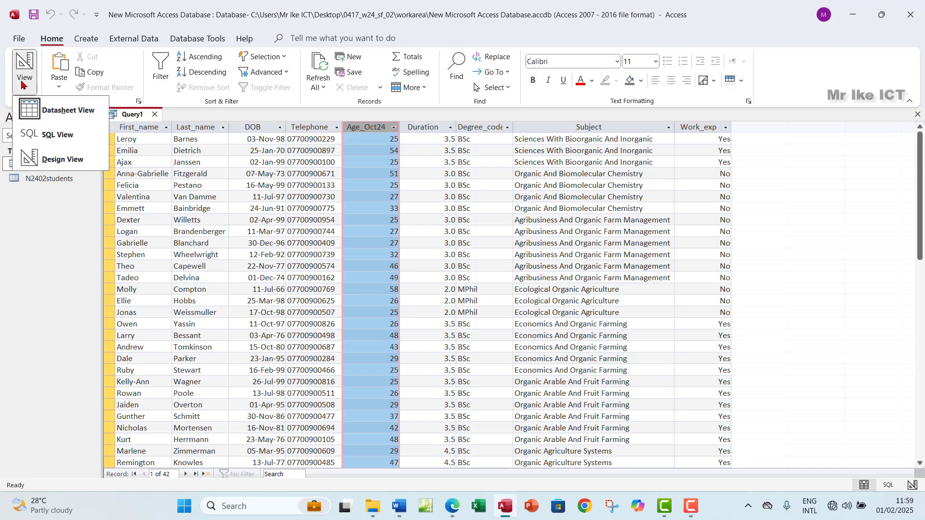
left_click(63, 155)
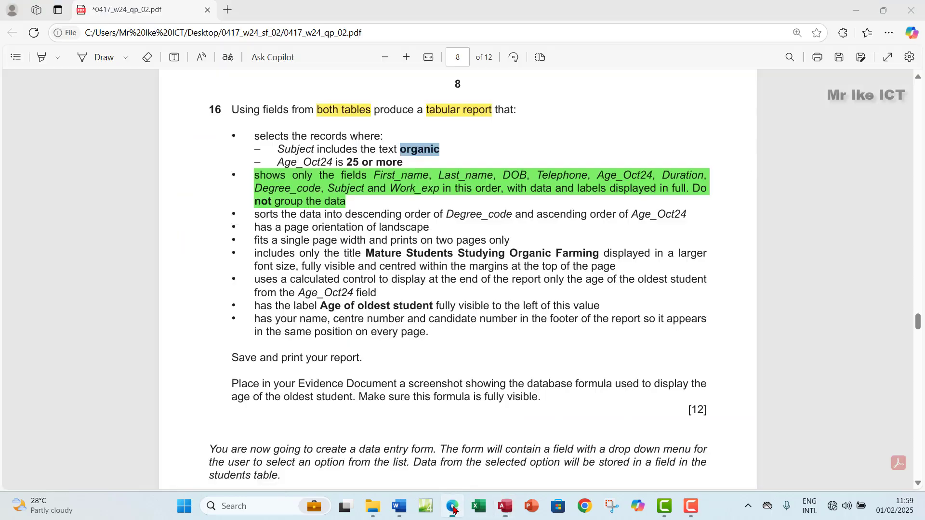
left_click(453, 506)
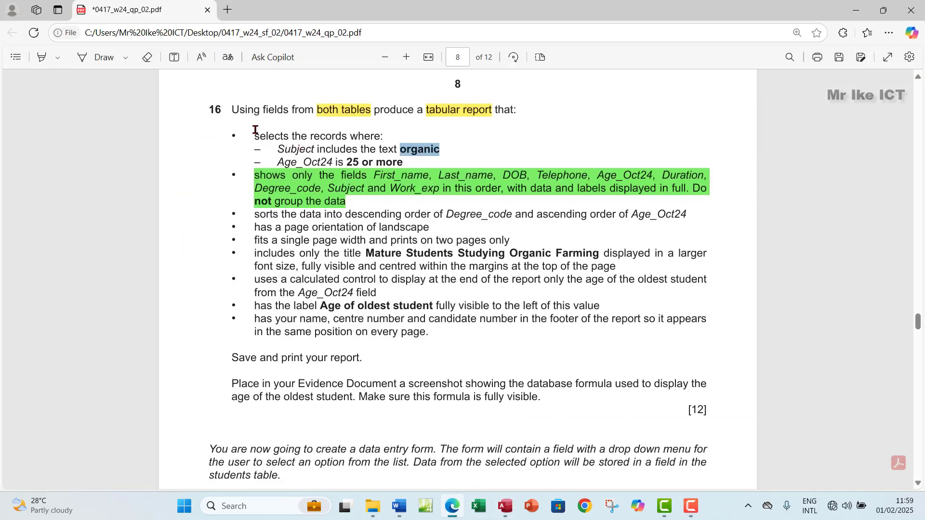
left_click_drag(255, 130, 405, 162)
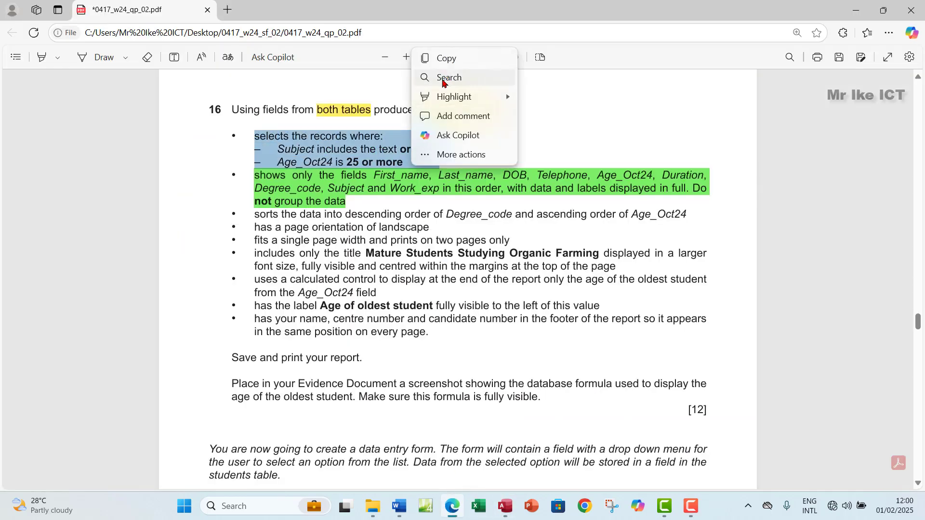
mouse_move(481, 97)
left_click(537, 115)
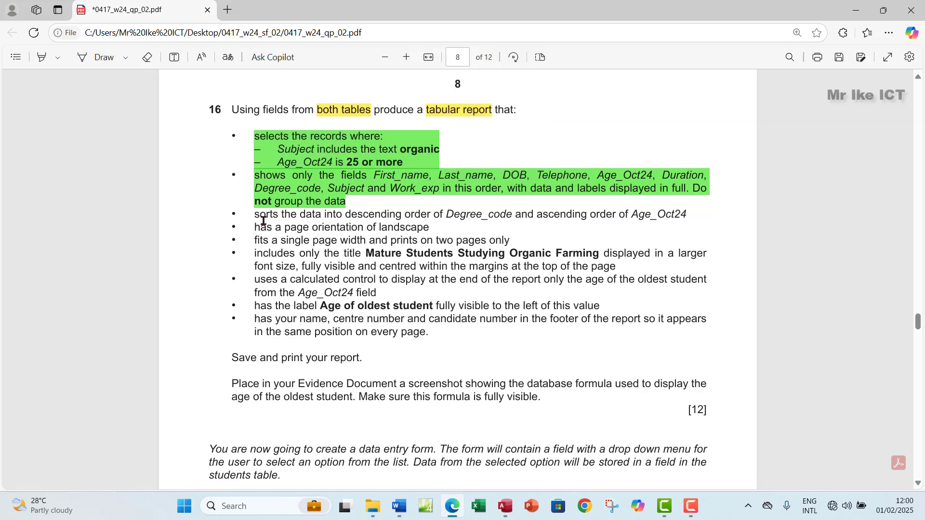
Select the remaining report requirements, then begin saving the query in Access
left_click_drag(255, 217, 429, 336)
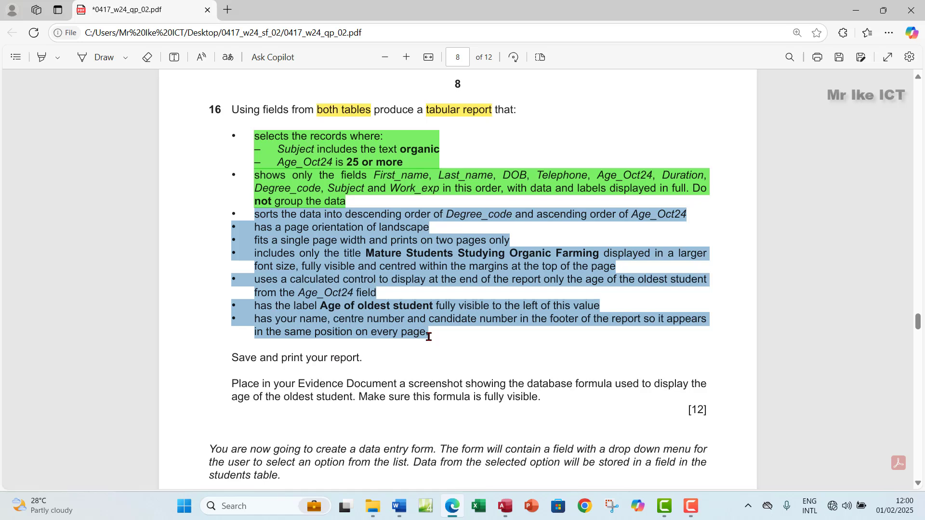
left_click(505, 505)
left_click(33, 14)
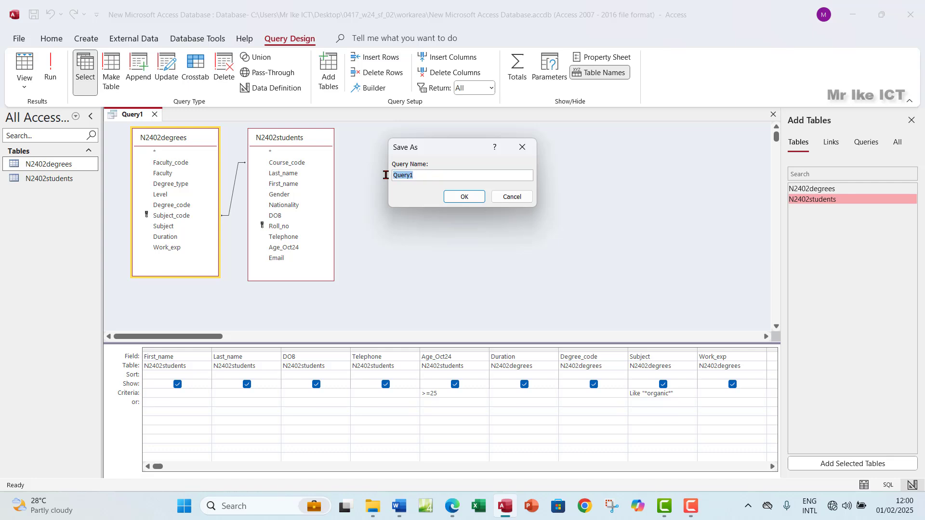
Save the query as Query1, rerun it to confirm the 42 rows, and close it
left_click(458, 197)
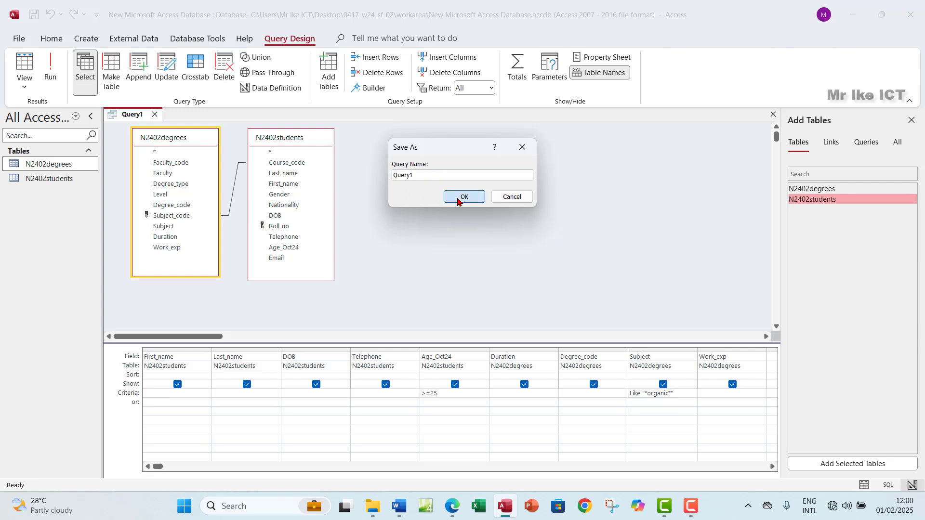
left_click(912, 120)
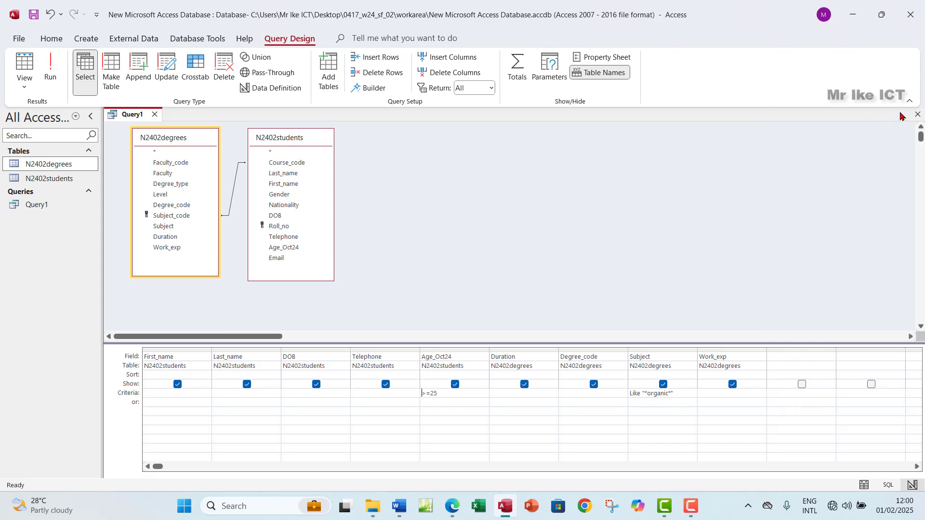
left_click(49, 71)
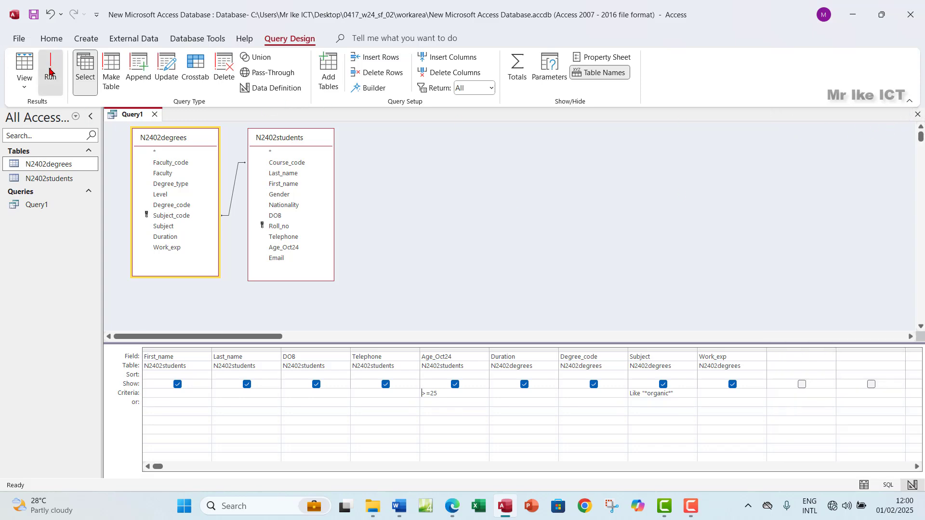
left_click(916, 116)
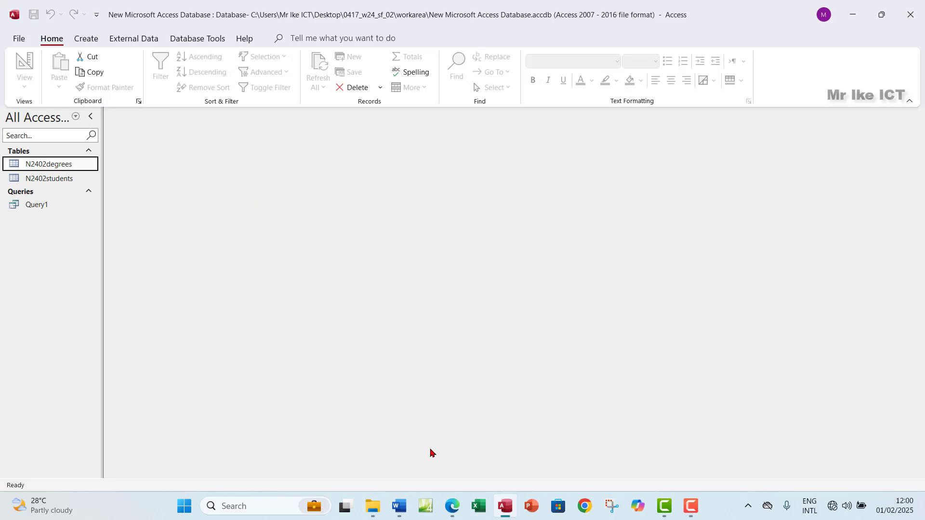
left_click(453, 508)
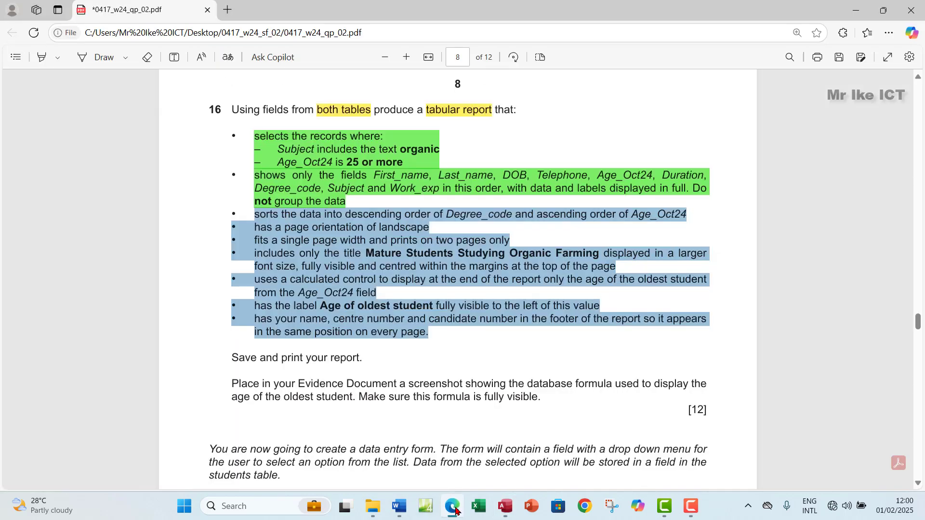
left_click(456, 509)
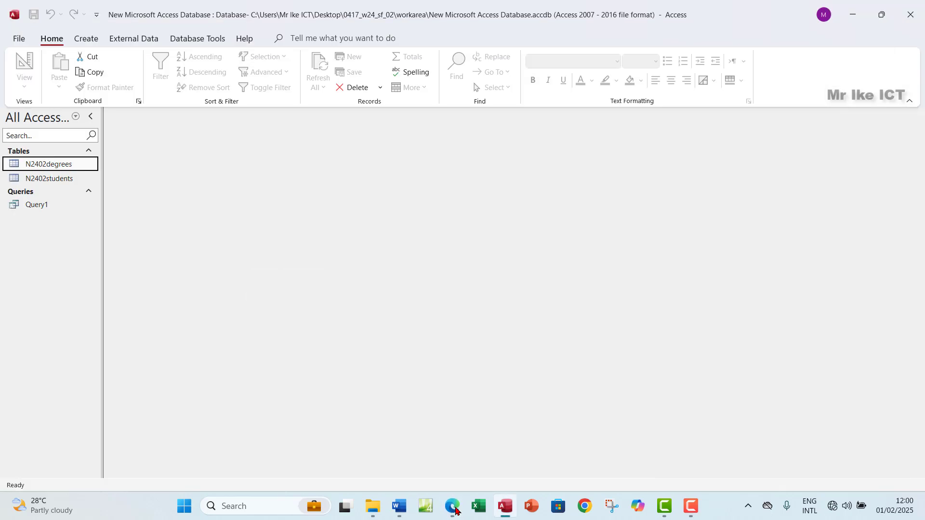
left_click(89, 39)
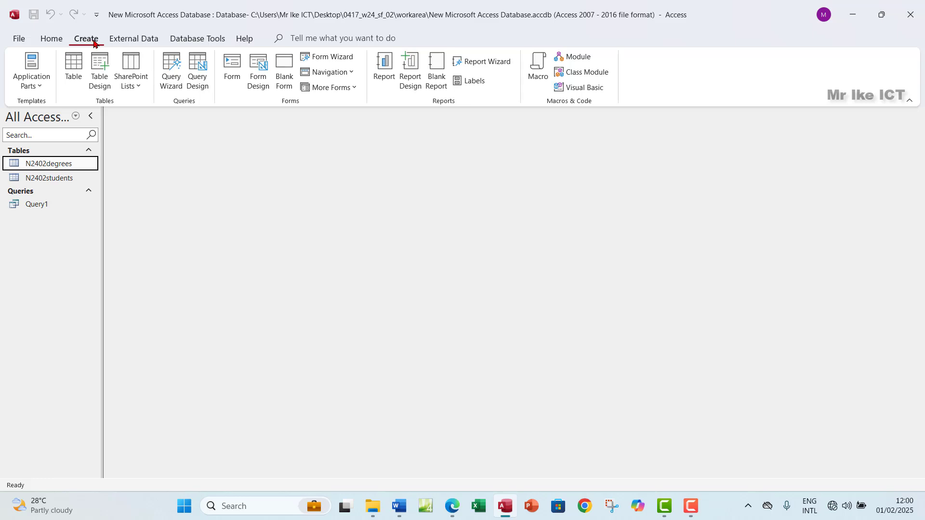
Run the Report Wizard on Query1 with all fields, skipping grouping and sorting
left_click(477, 61)
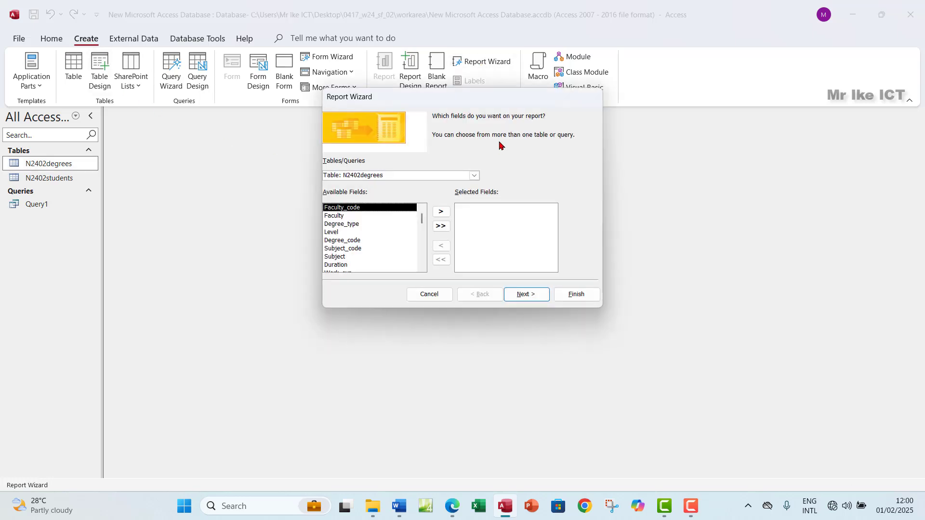
left_click(475, 177)
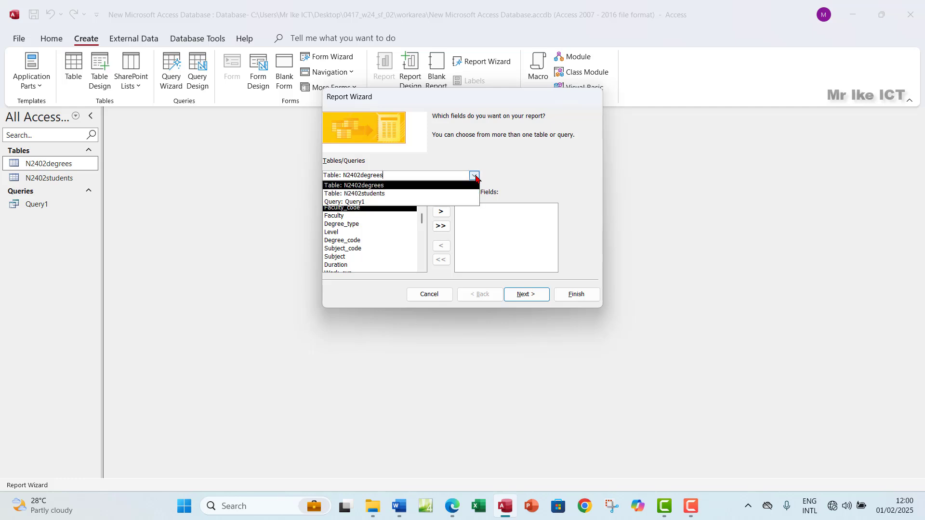
left_click(362, 202)
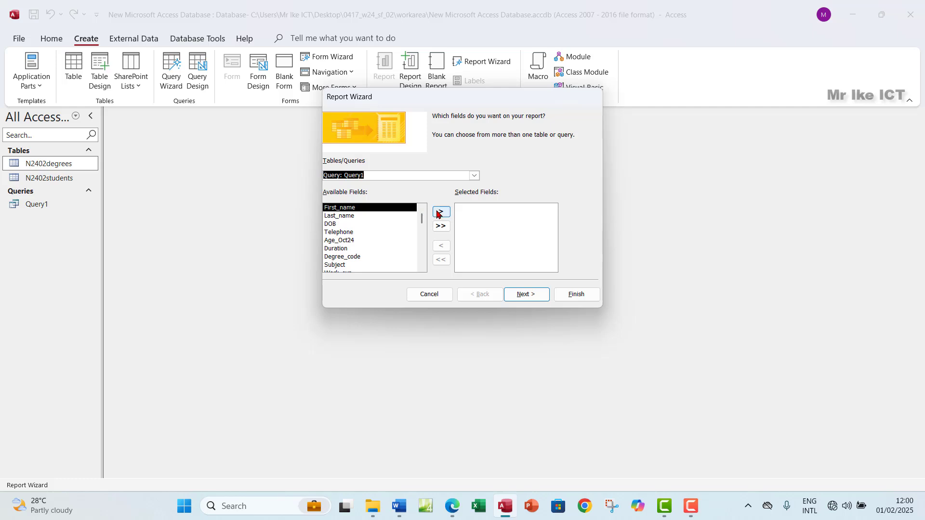
left_click(442, 227)
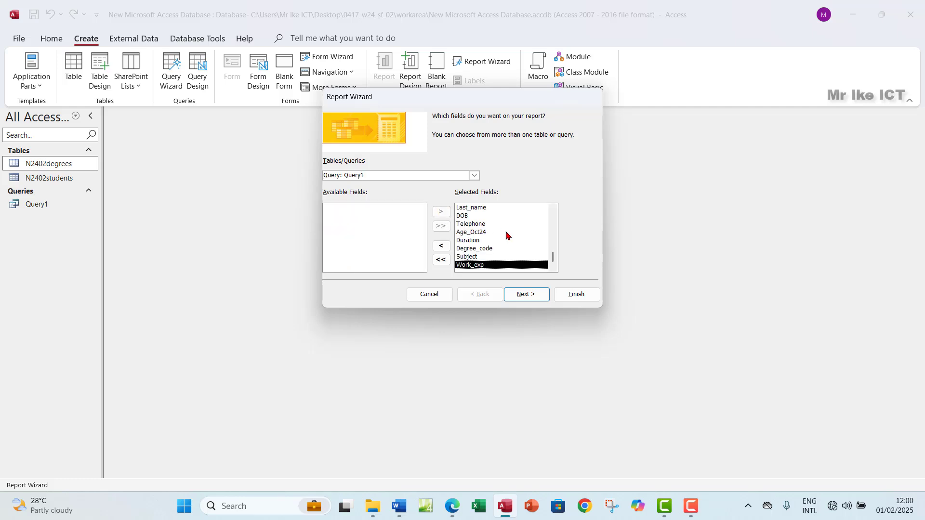
left_click(535, 295)
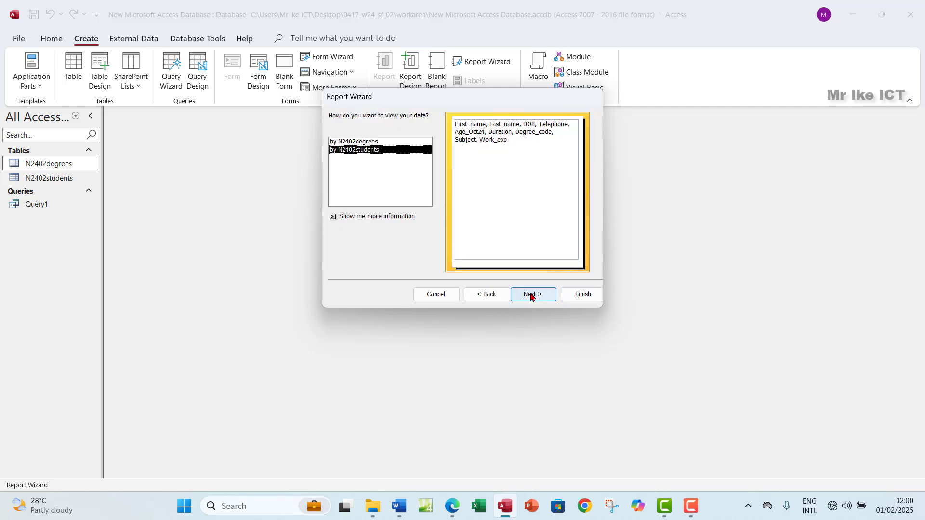
left_click(531, 295)
left_click(531, 295)
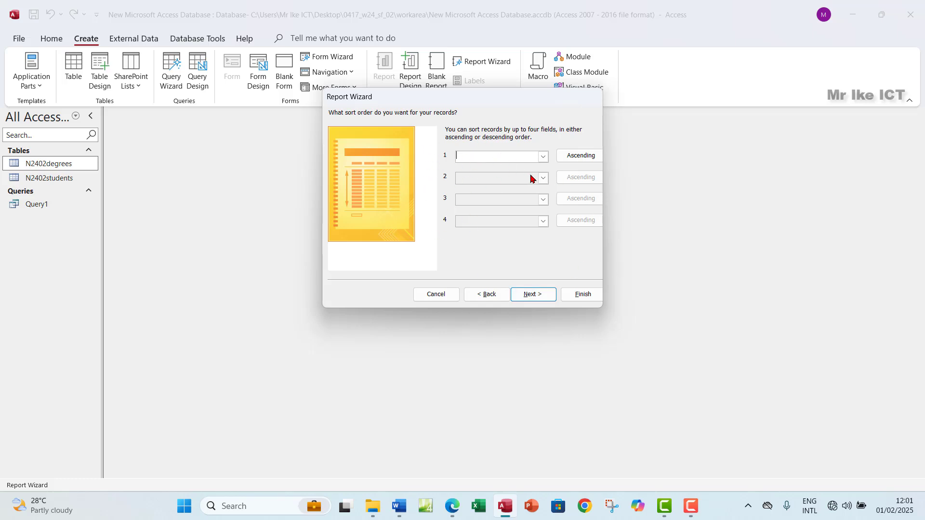
left_click(534, 295)
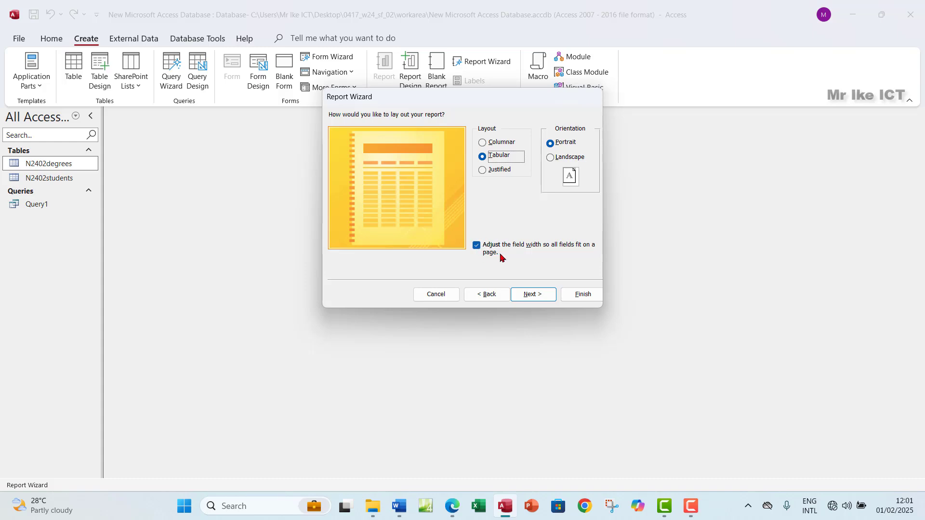
Highlight the single-page-width requirement green in the exam paper
left_click(451, 506)
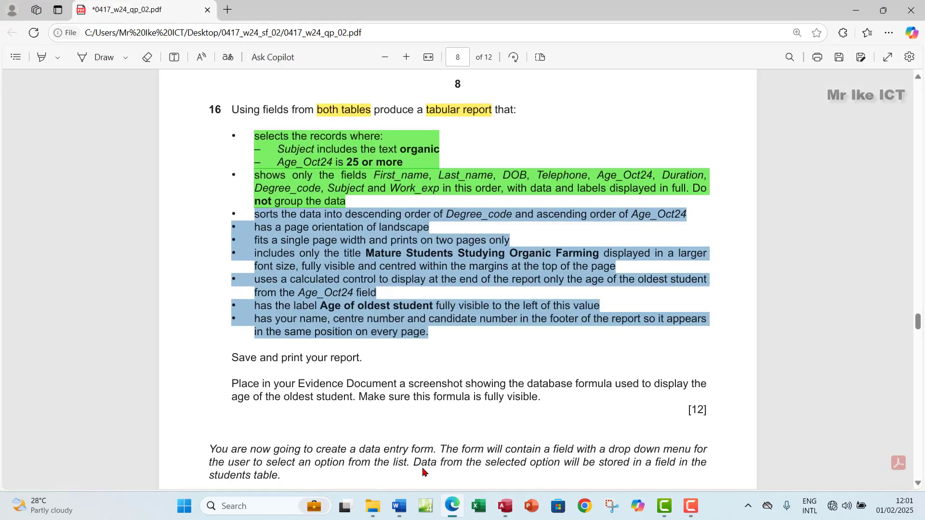
left_click(318, 267)
left_click_drag(258, 234, 516, 236)
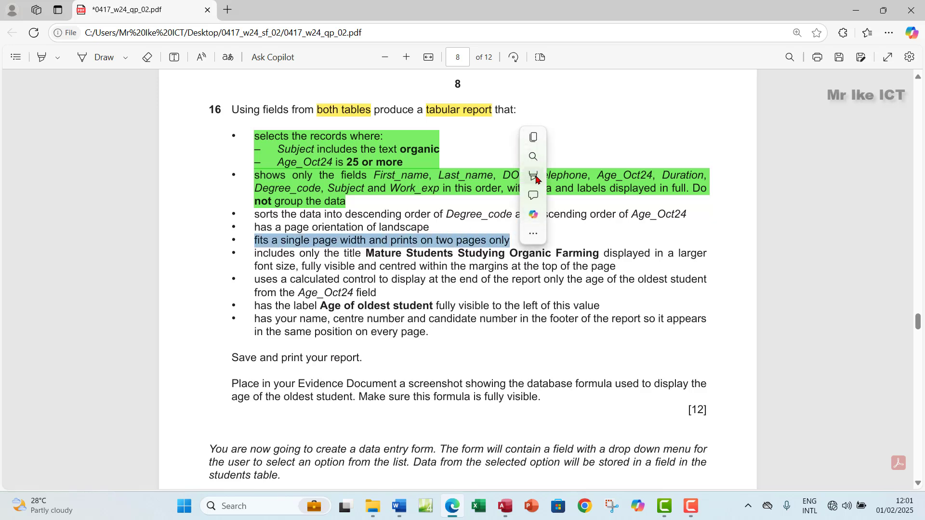
mouse_move(583, 171)
left_click(658, 195)
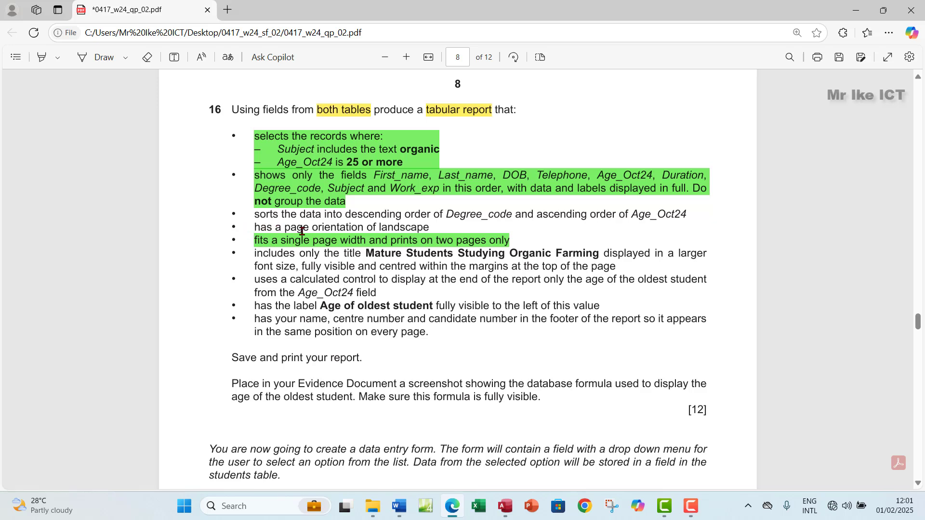
Highlight the landscape requirement green and set the report orientation to Landscape
left_click_drag(254, 228, 441, 228)
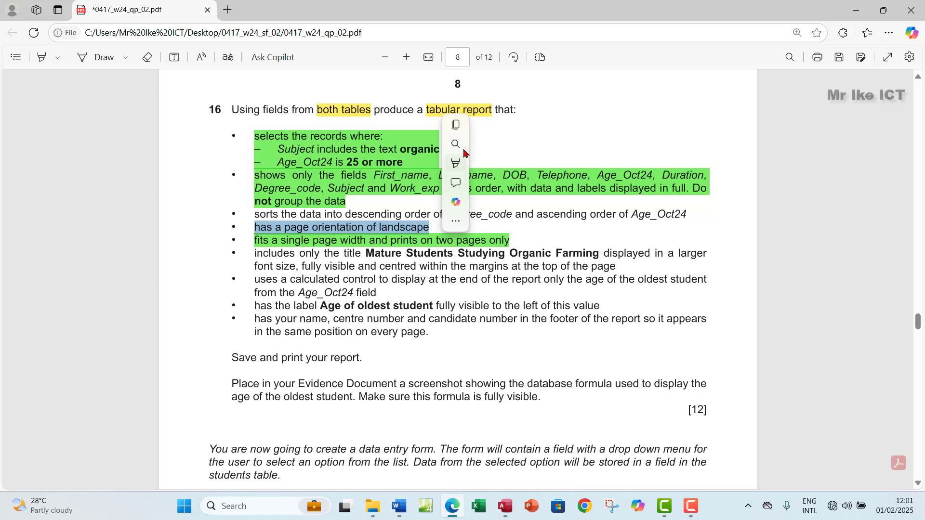
mouse_move(476, 163)
left_click(554, 180)
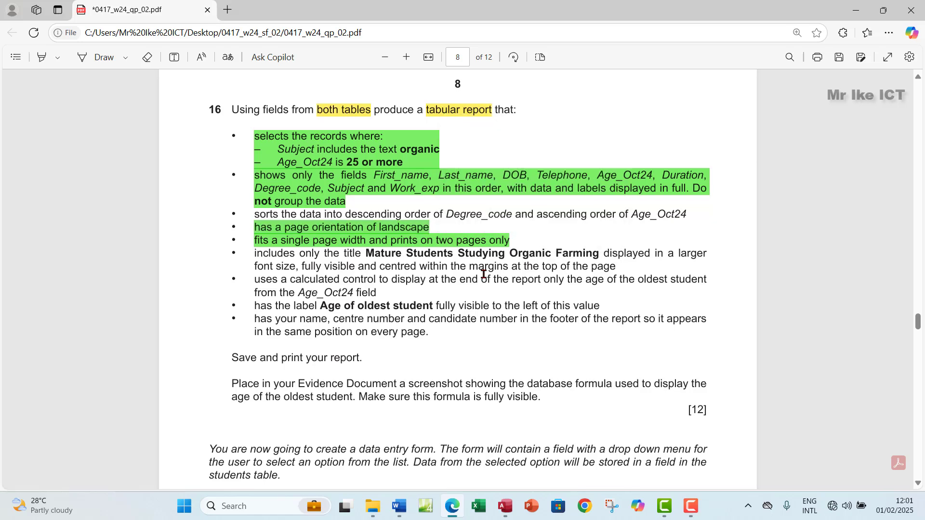
left_click(506, 507)
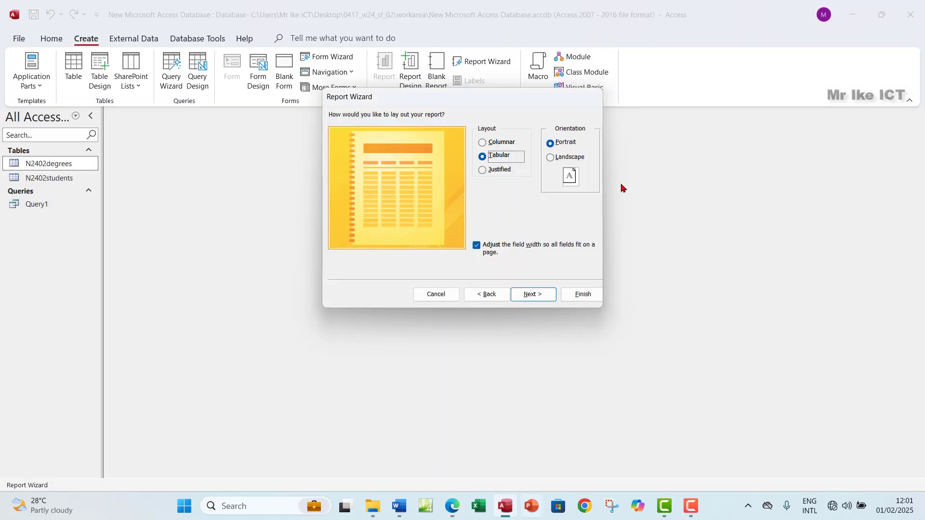
left_click(550, 158)
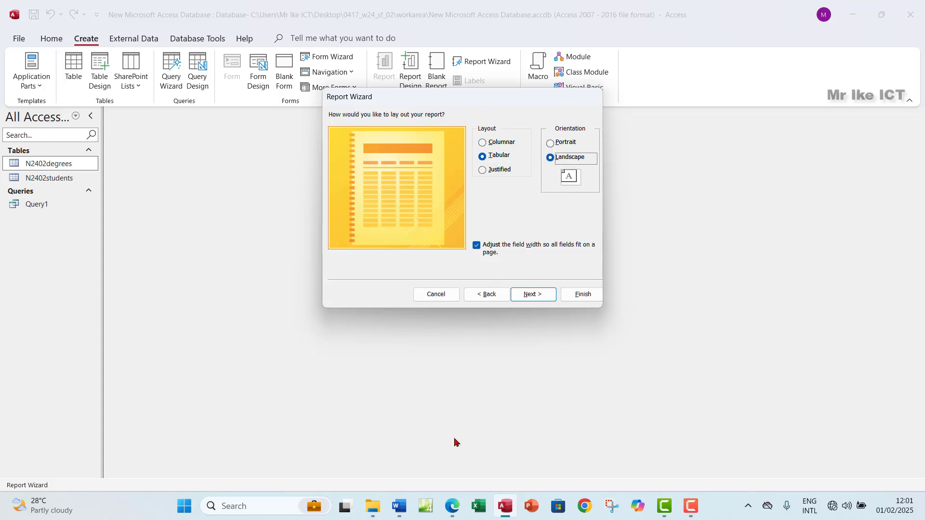
Re-highlight the phrase 'on two pages only' in the exam paper
left_click(452, 506)
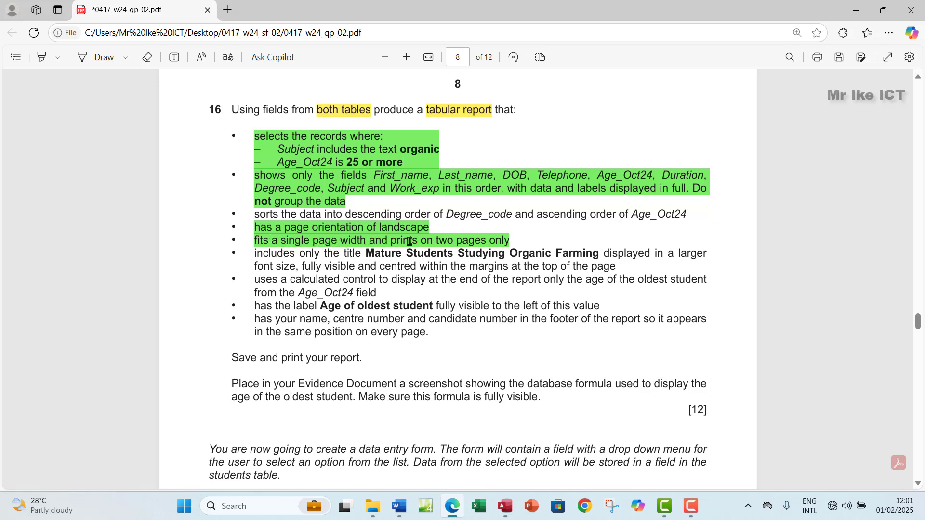
left_click_drag(421, 243, 510, 240)
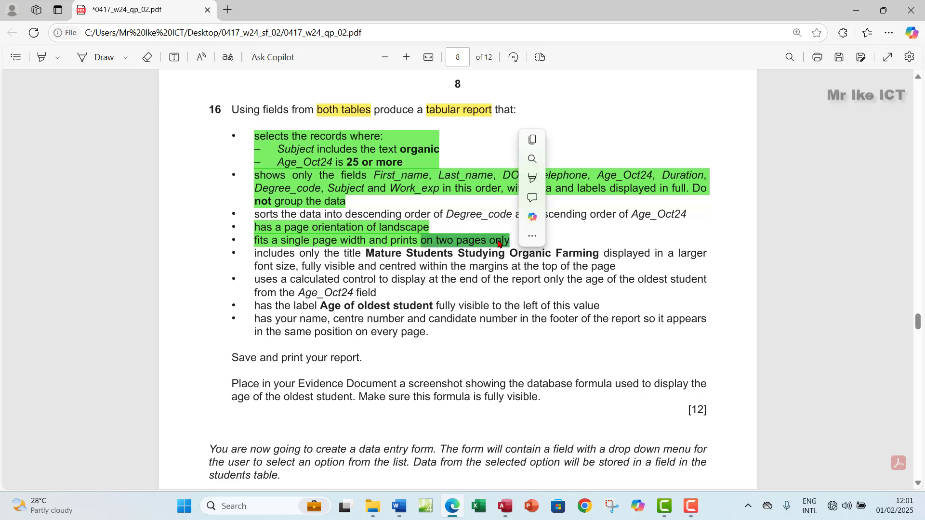
mouse_move(544, 179)
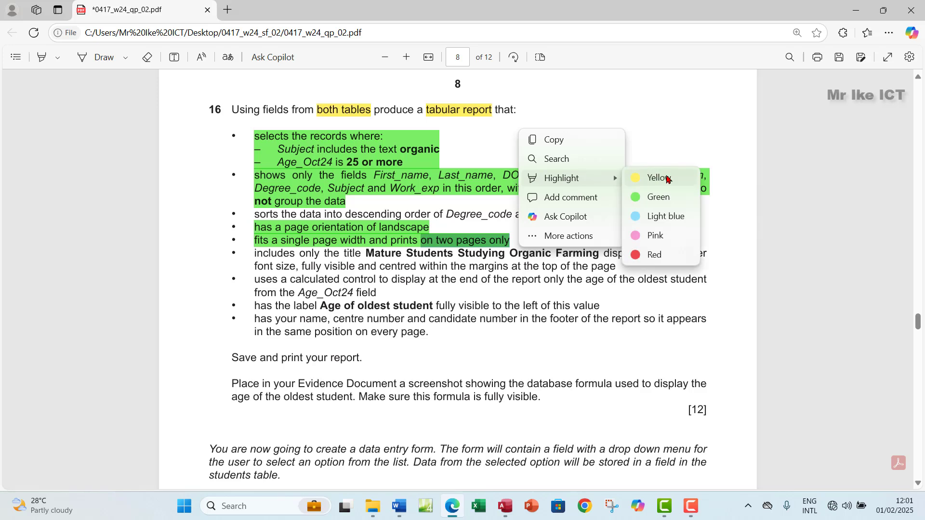
left_click(655, 235)
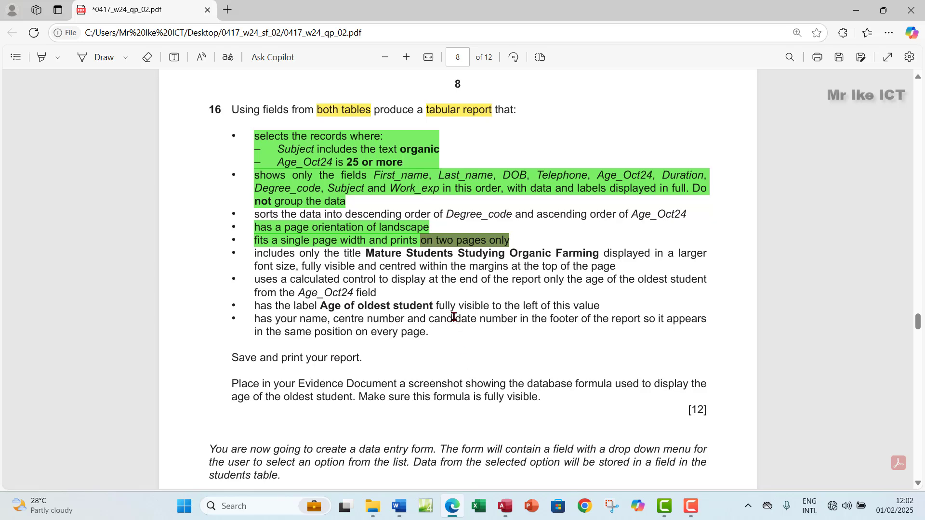
Return to the Access Report Wizard and move past the tabular landscape layout page to the title step
left_click(504, 506)
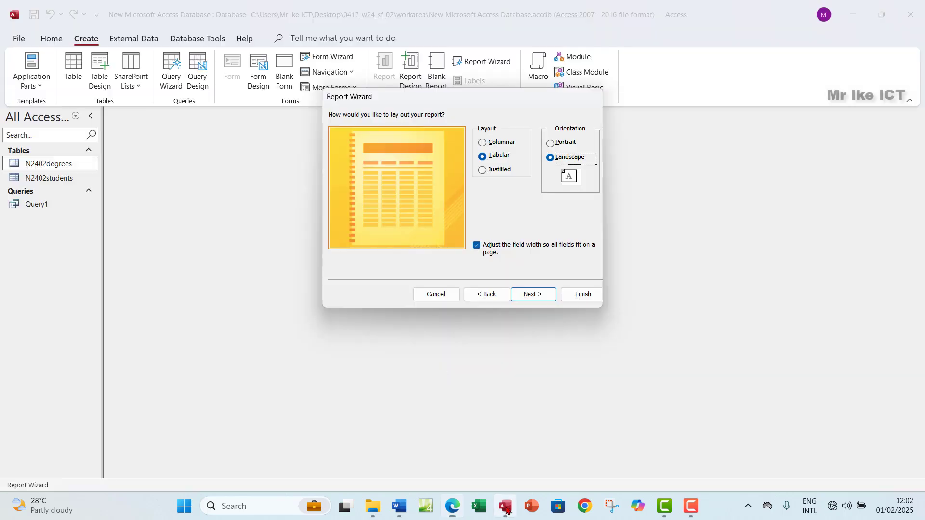
left_click(528, 295)
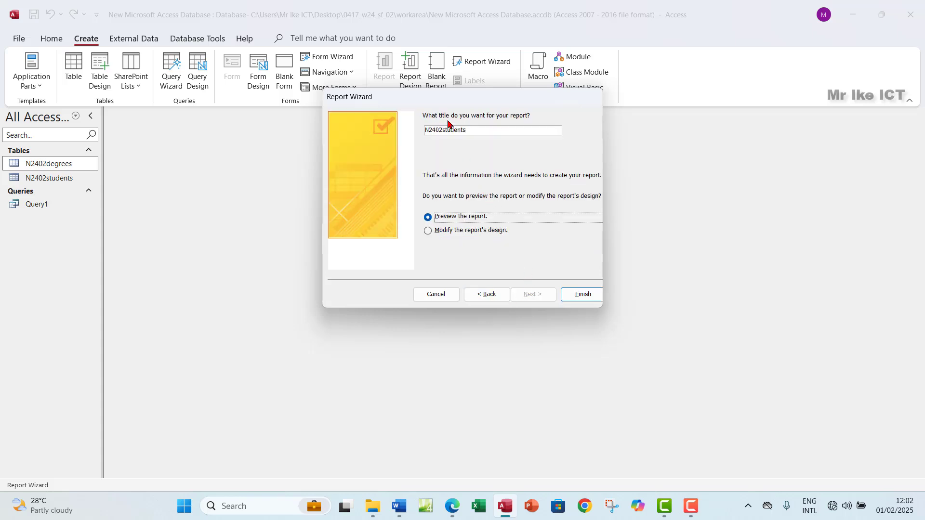
Change the report title from N2402students to studentsReport
left_click_drag(475, 131, 417, 130)
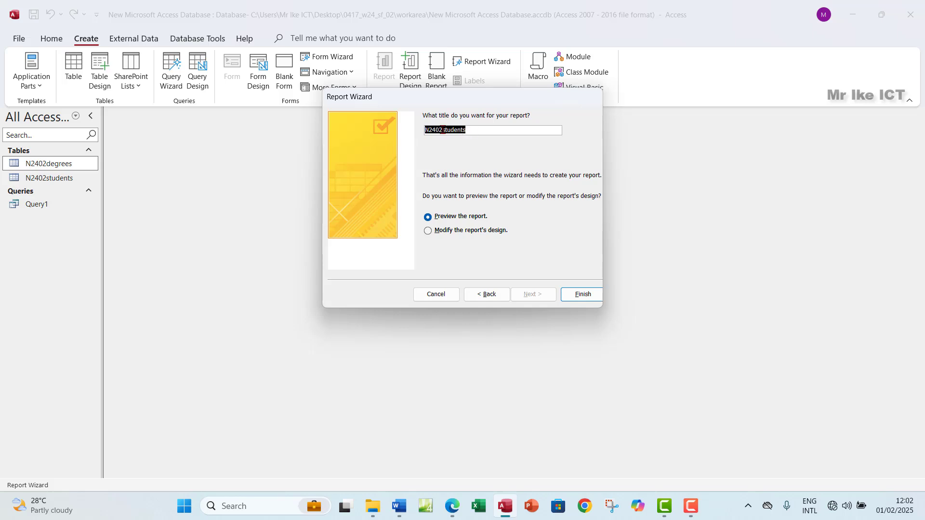
left_click_drag(443, 128, 423, 130)
key("Delete")
type("Report")
Finish the wizard, review the two-page studentsReport preview, and switch to Design View
left_click(582, 295)
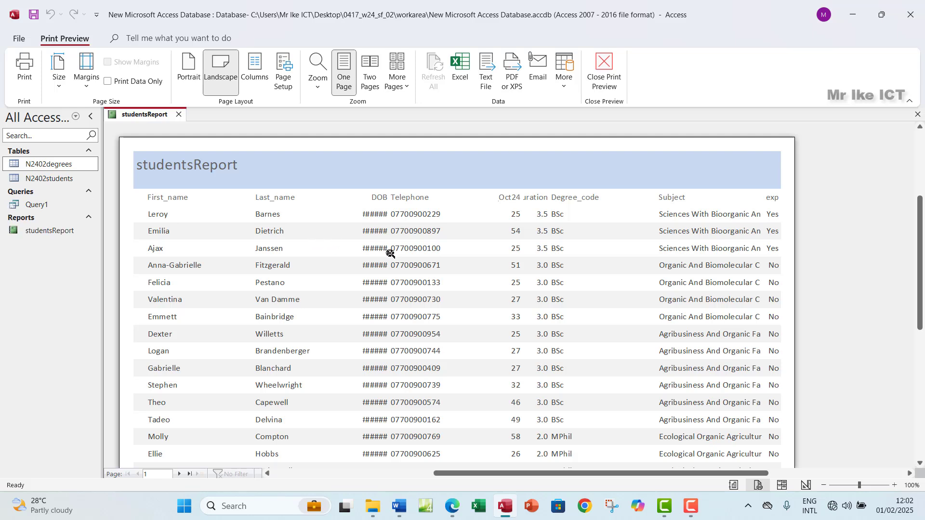
scroll(308, 255, "down", 3)
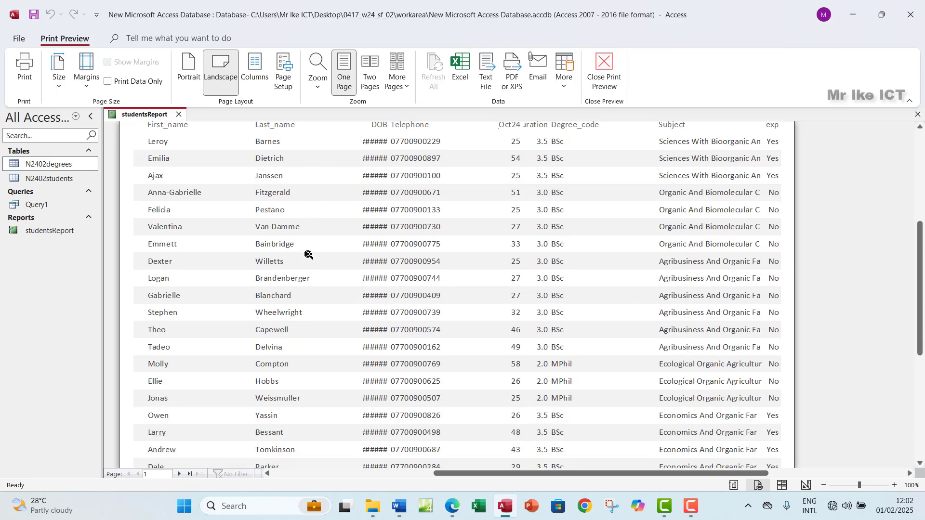
scroll(308, 254, "up", 3)
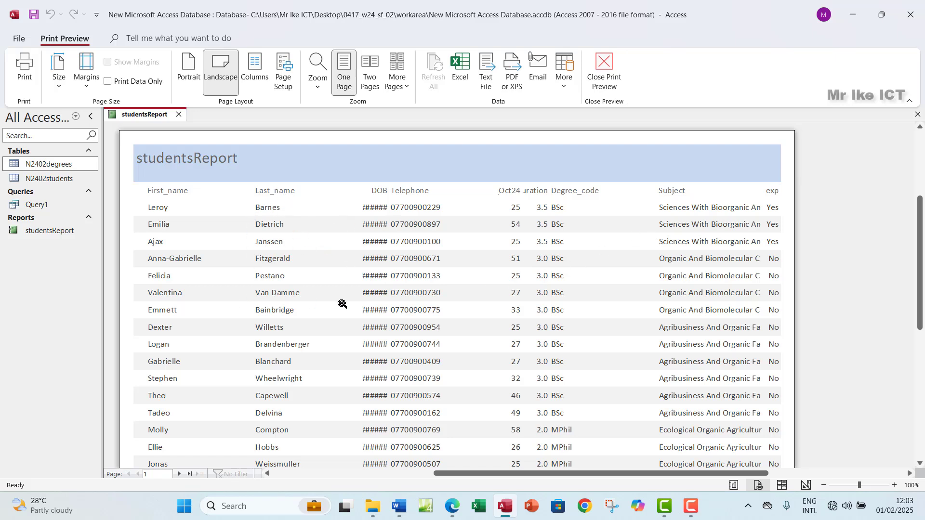
scroll(342, 304, "down", 3)
scroll(342, 303, "down", 3)
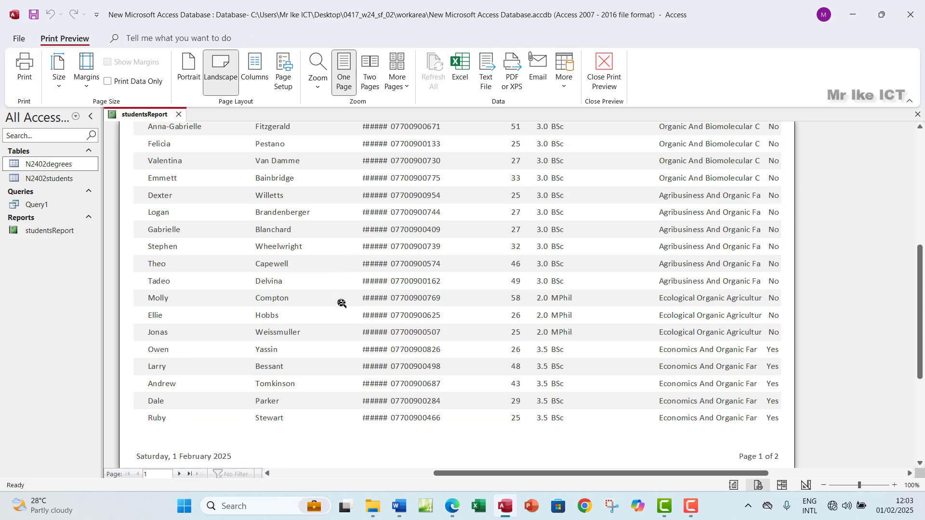
scroll(341, 301, "up", 7)
scroll(341, 301, "up", 1)
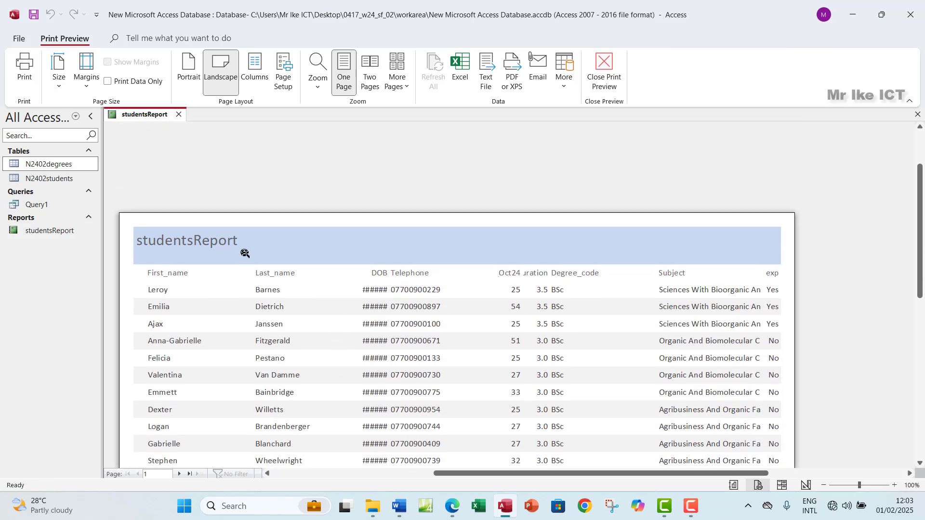
left_click(604, 76)
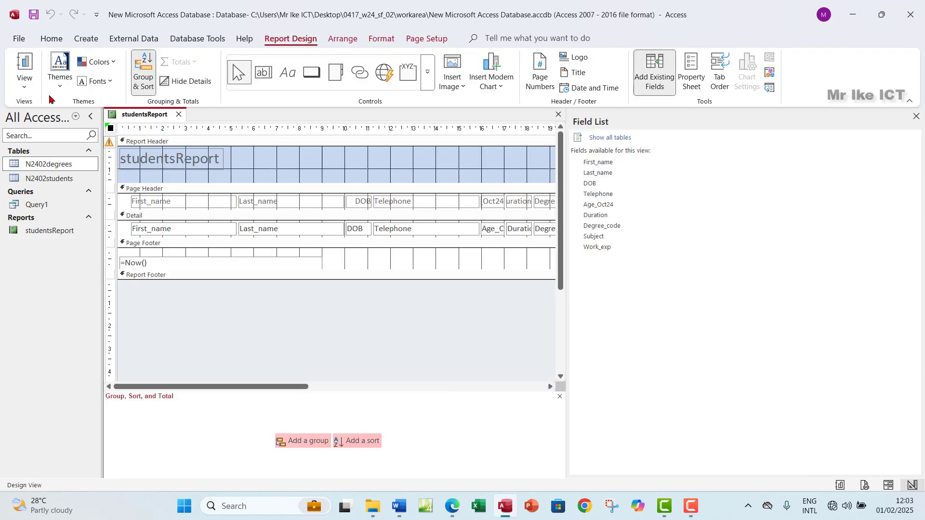
Show studentsReport in Layout View with the Field List and Group, Sort and Total panes closed
left_click(916, 116)
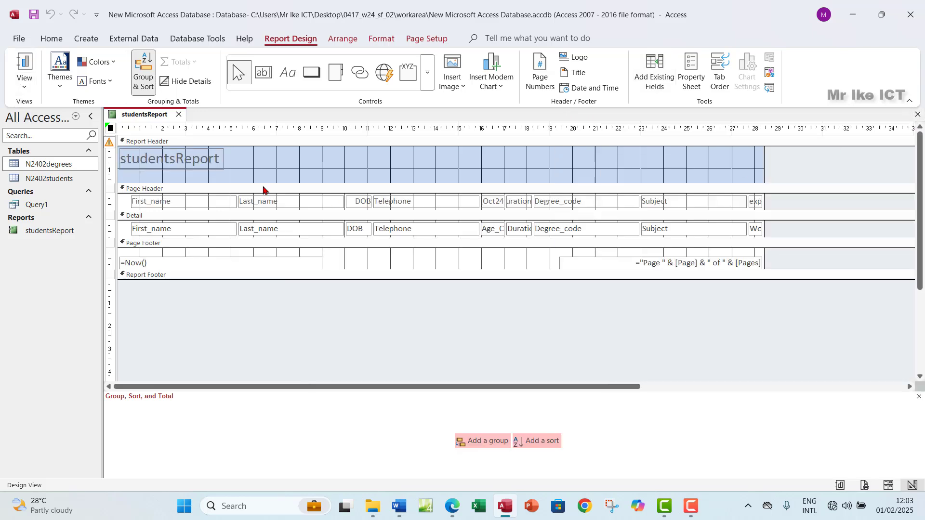
left_click(24, 83)
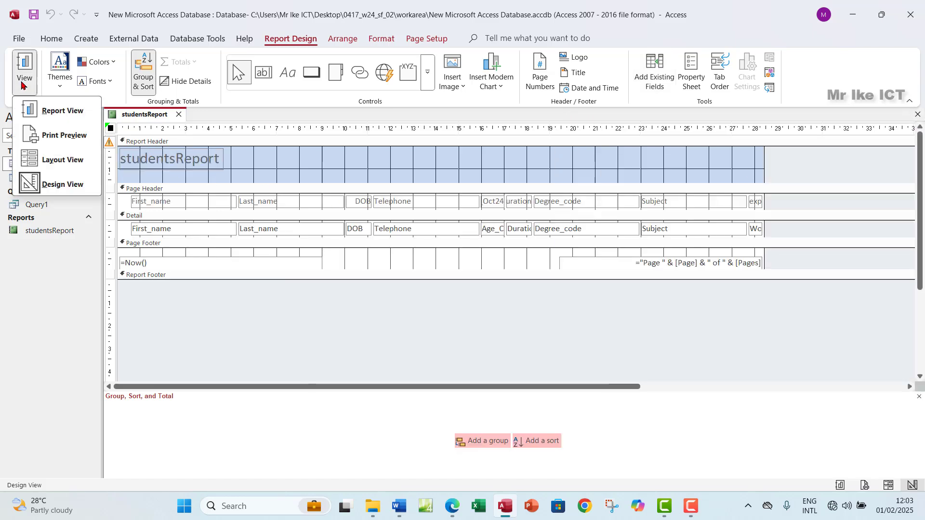
left_click(57, 164)
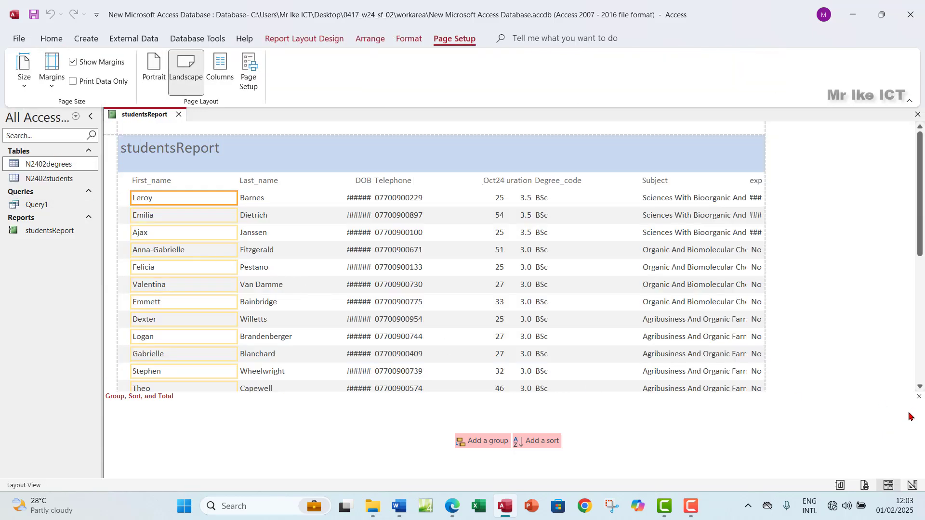
left_click(918, 396)
scroll(408, 350, "down", 1)
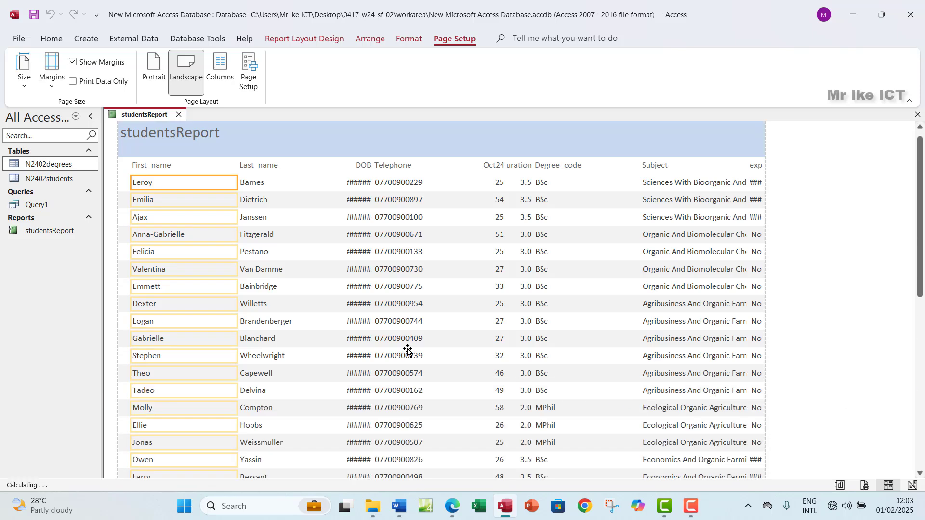
scroll(407, 351, "down", 1)
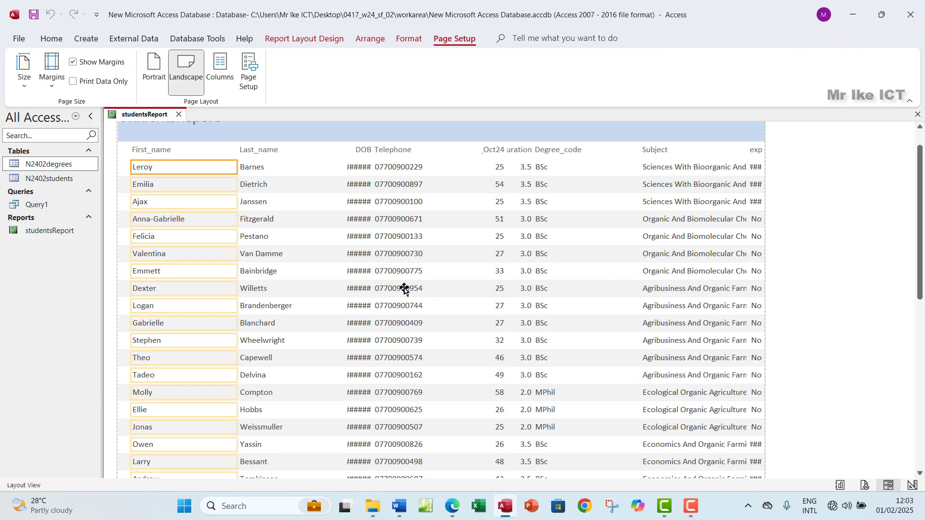
scroll(405, 289, "up", 2)
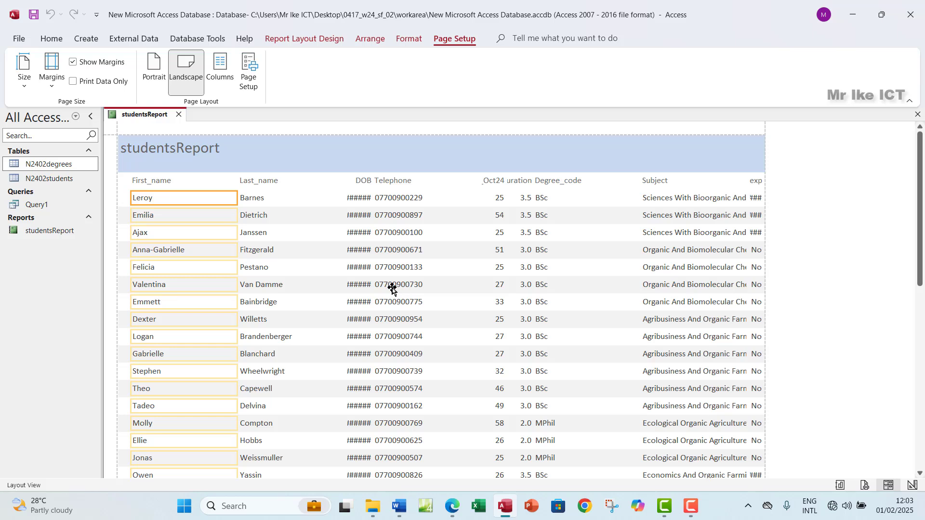
left_click(171, 183)
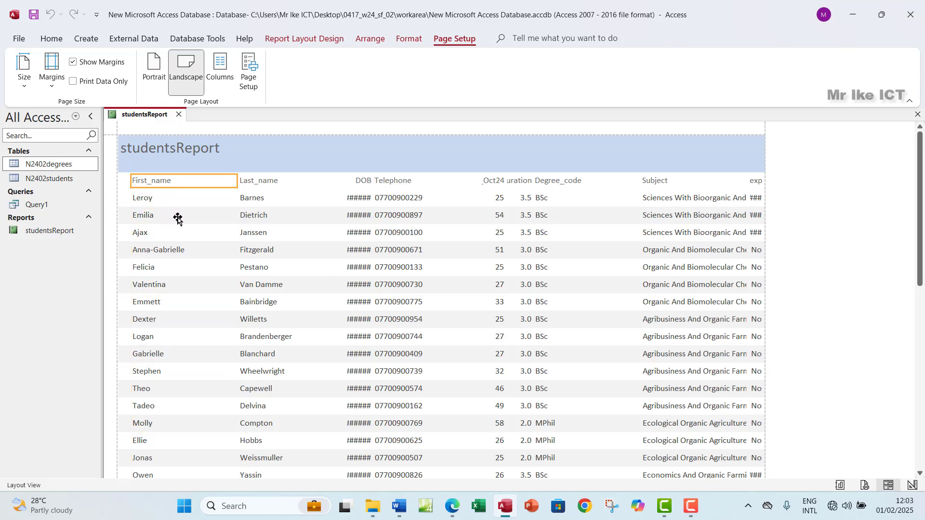
Resize the First_name and Last_name columns to fit the names
left_click(152, 205, "ctrl")
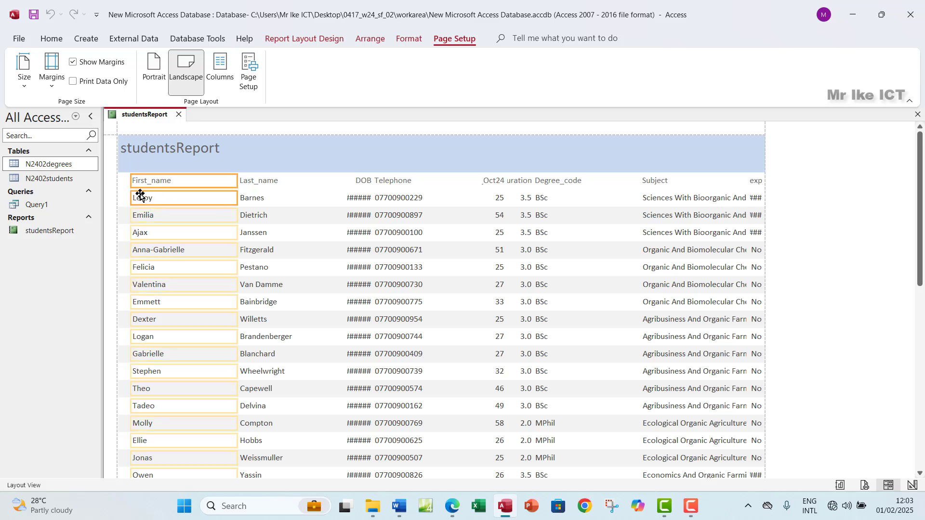
left_click_drag(131, 185, 125, 185)
left_click_drag(236, 167, 188, 180)
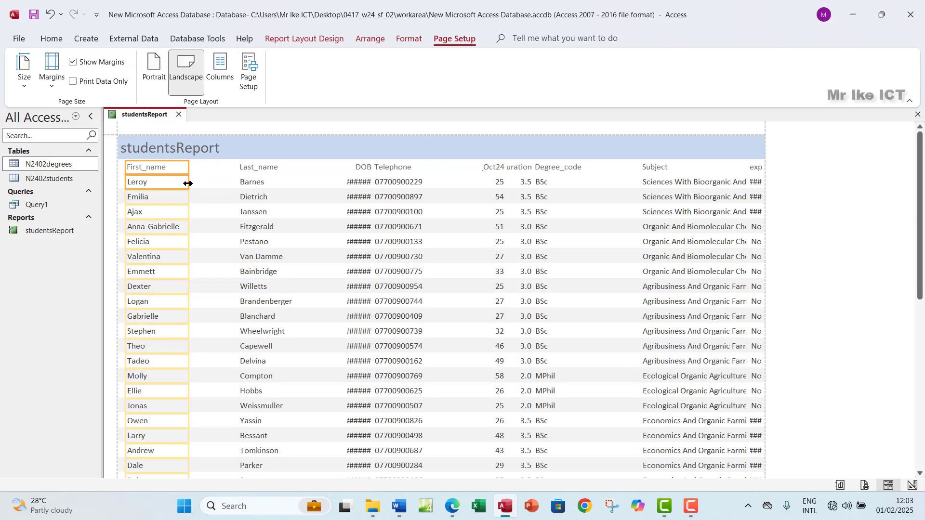
left_click(267, 170)
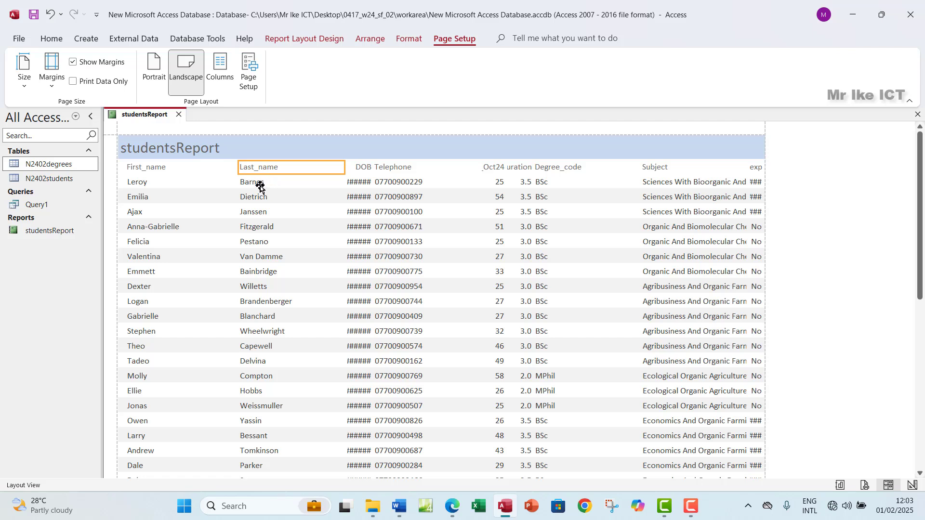
left_click(256, 184, "shift")
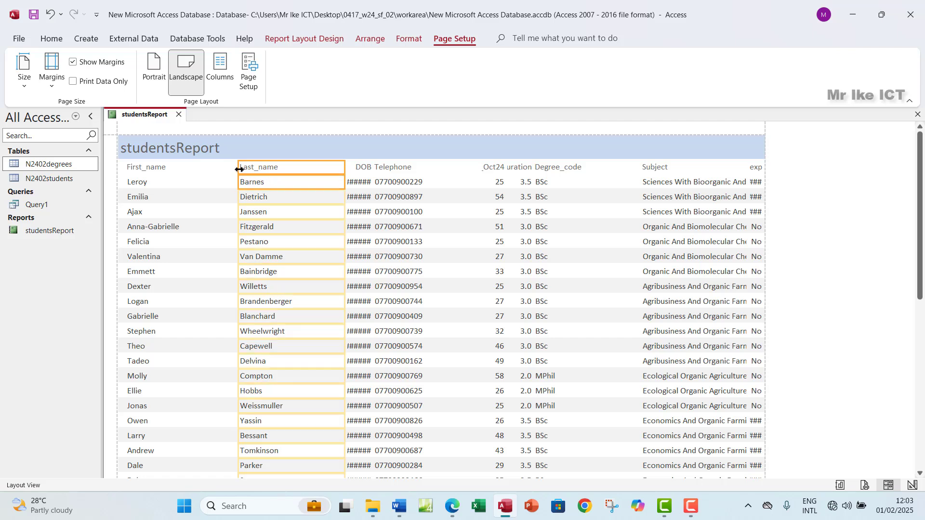
left_click_drag(240, 170, 192, 174)
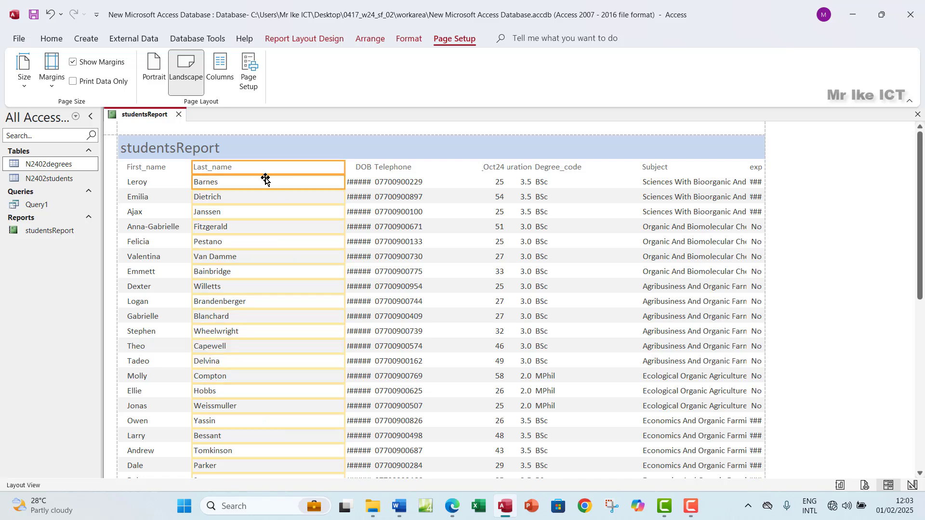
left_click_drag(343, 171, 256, 183)
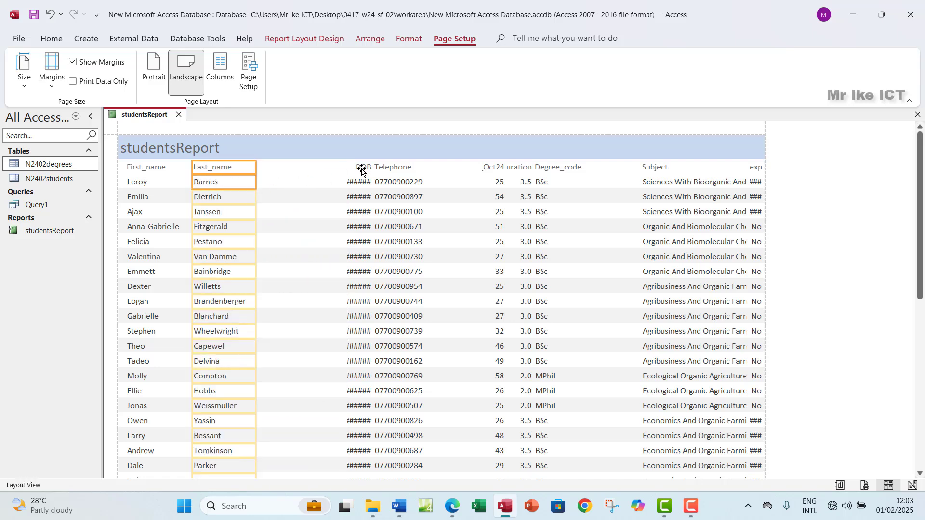
Resize the DOB and Telephone columns so dates and numbers fit
left_click(362, 170)
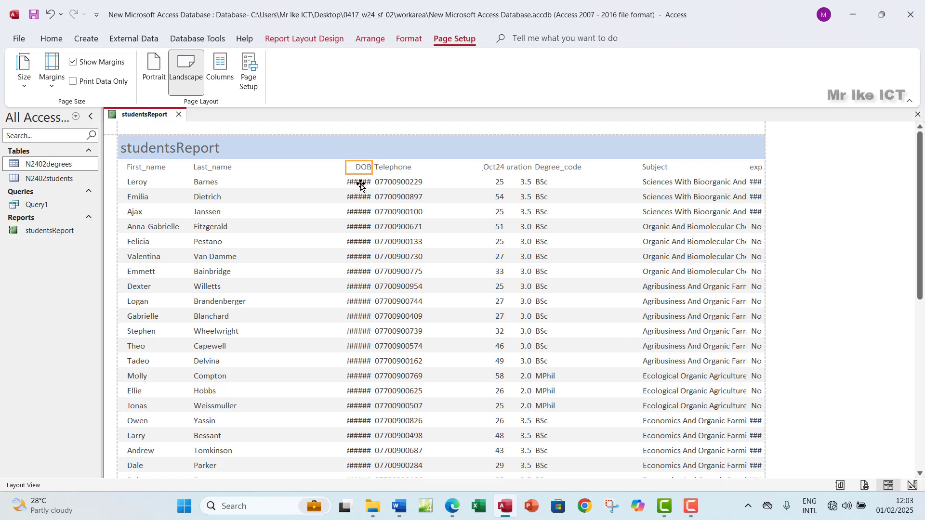
left_click(362, 186, "ctrl")
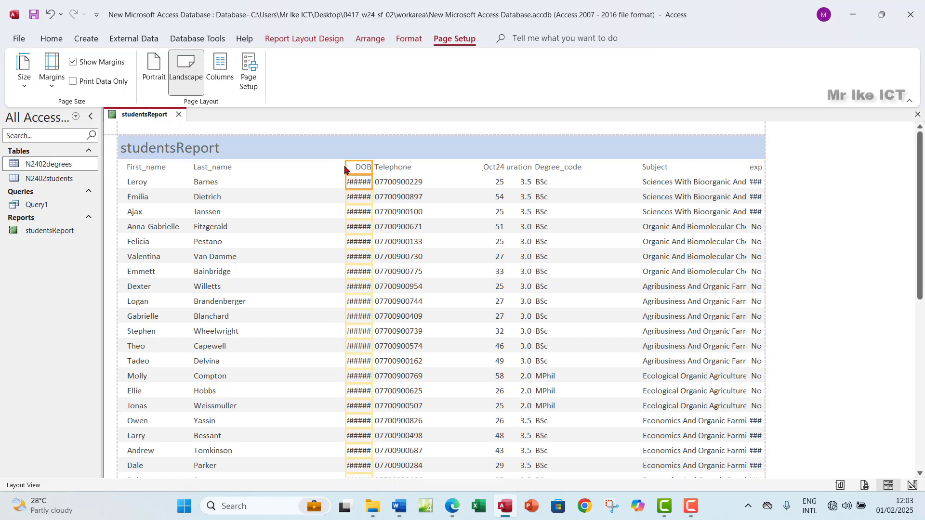
left_click_drag(346, 165, 252, 183)
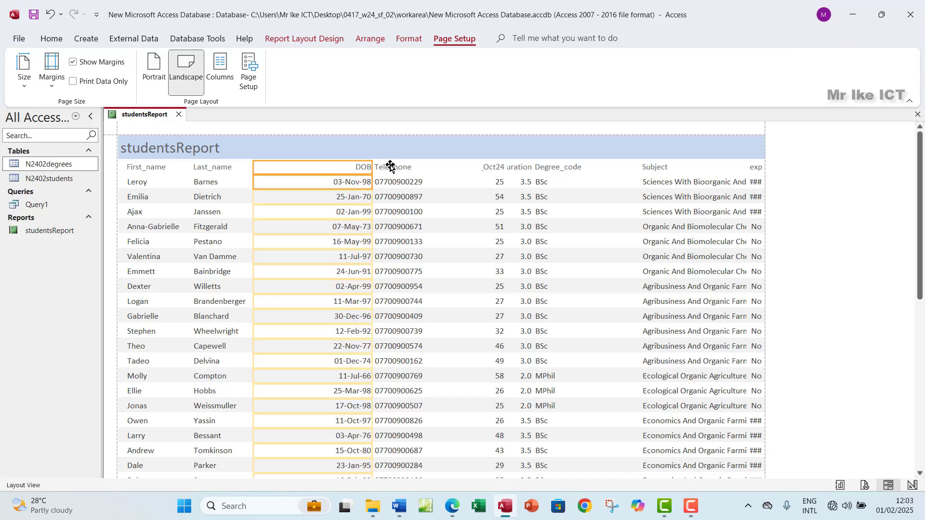
left_click_drag(371, 168, 307, 173)
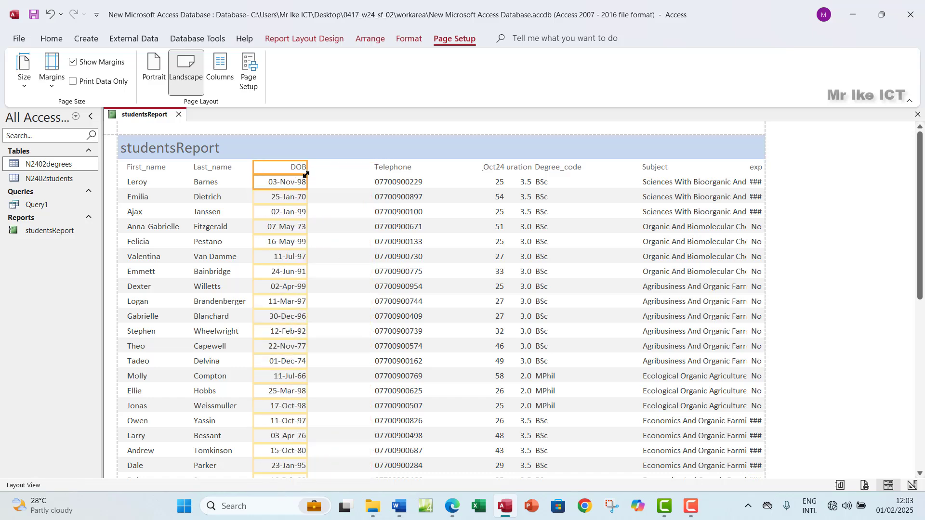
left_click(396, 172)
left_click(398, 182, "ctrl")
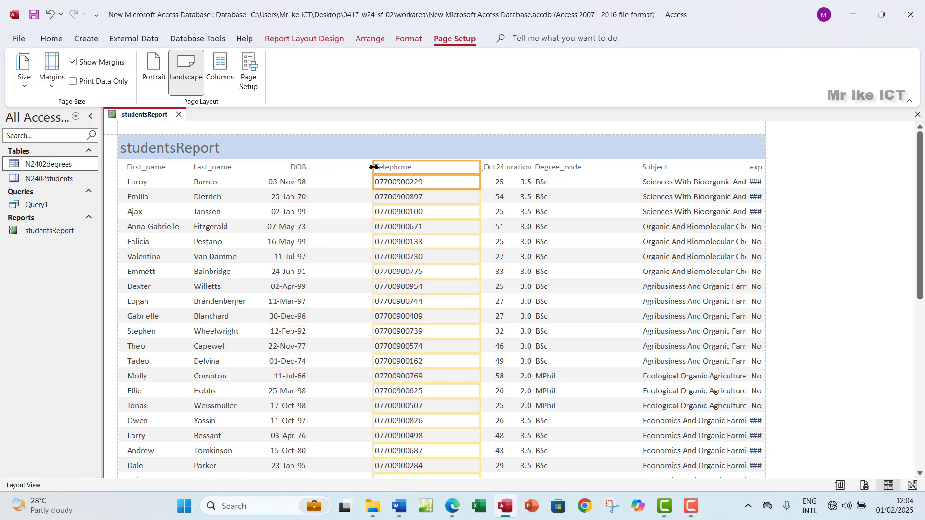
left_click_drag(372, 166, 317, 167)
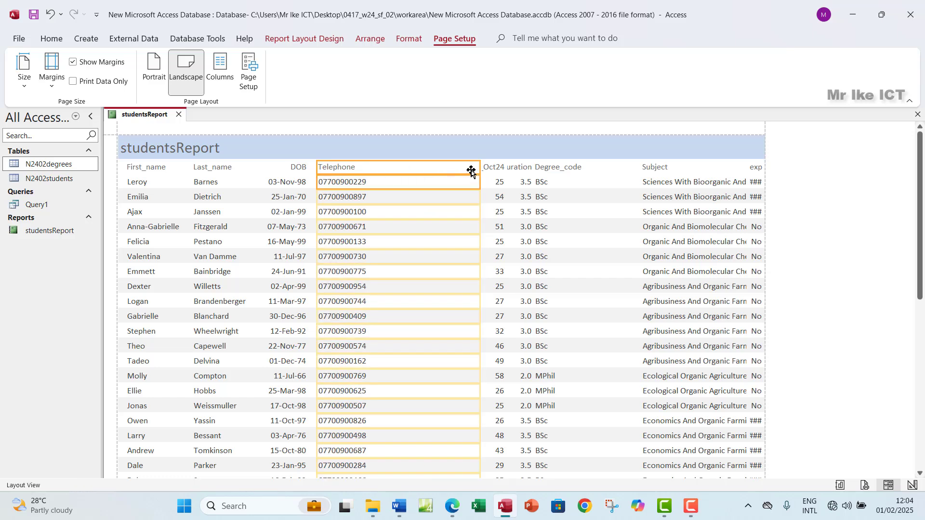
left_click_drag(479, 169, 374, 180)
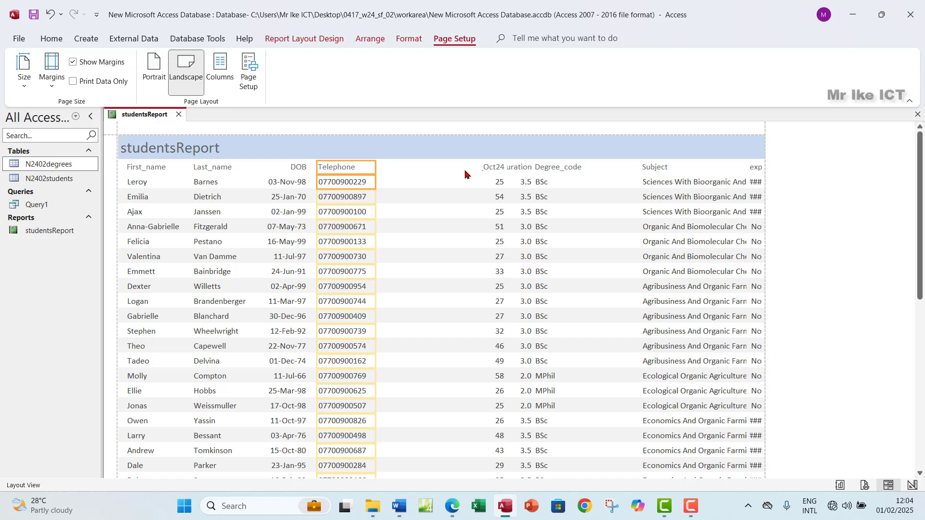
Resize the Age_Oct24 and Duration columns so their labels and values show
left_click(491, 167)
left_click(495, 181)
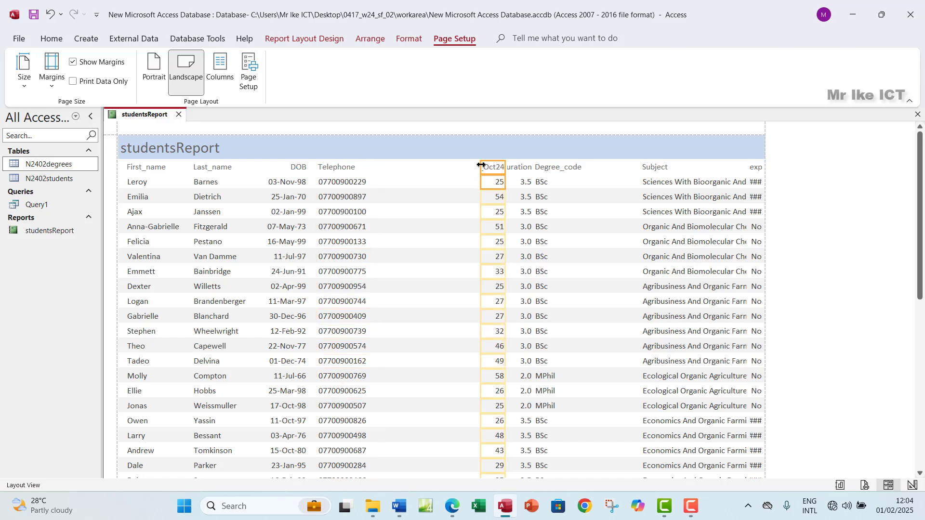
left_click_drag(480, 167, 378, 174)
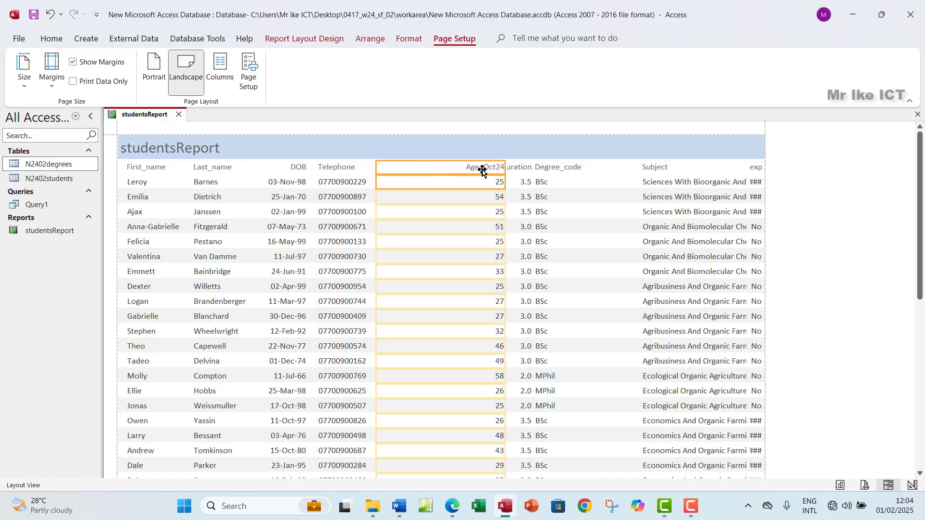
left_click_drag(505, 167, 429, 168)
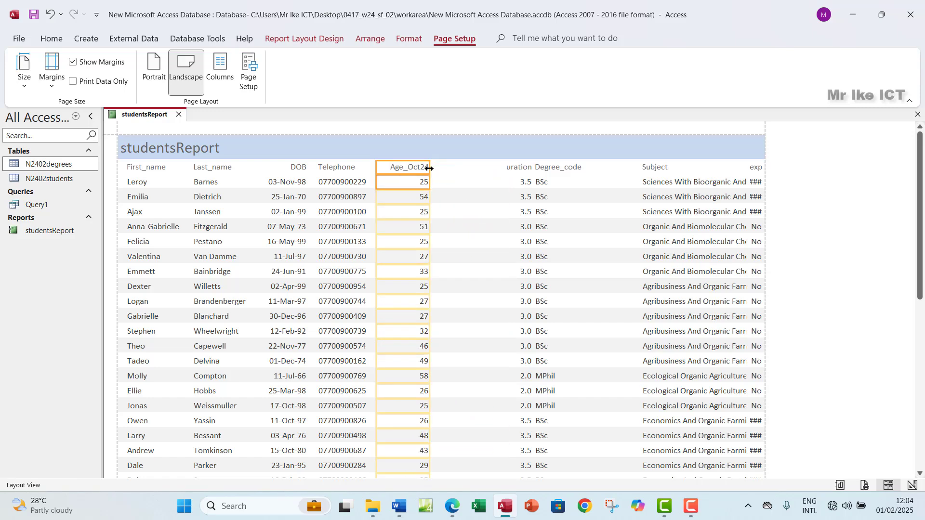
left_click(519, 169)
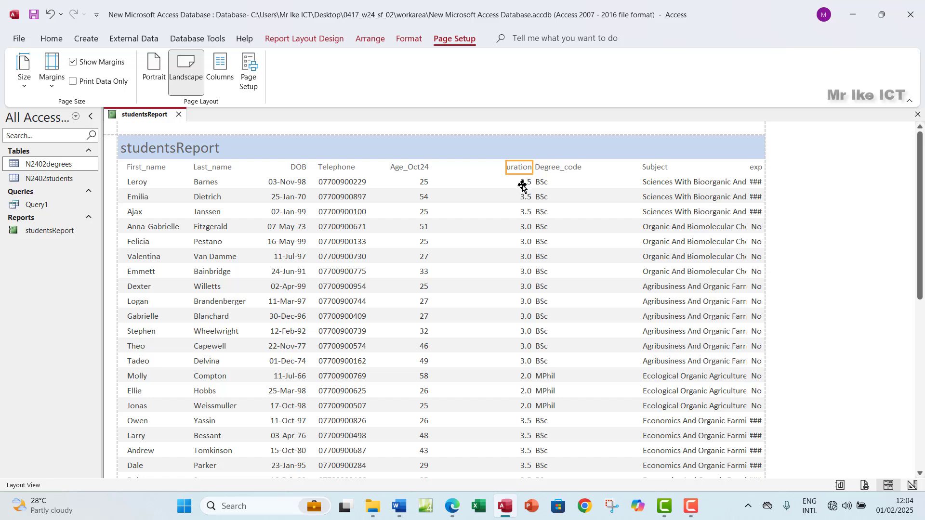
left_click(523, 186)
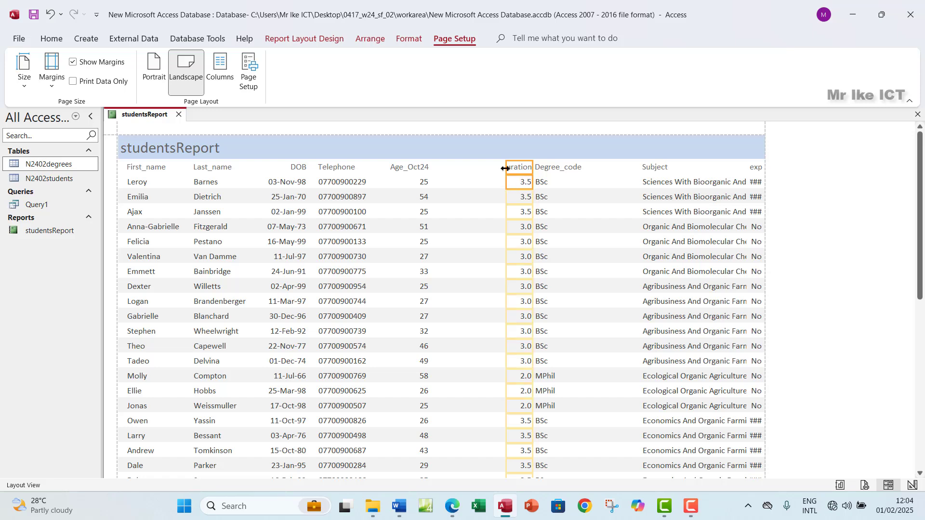
left_click_drag(505, 169, 442, 173)
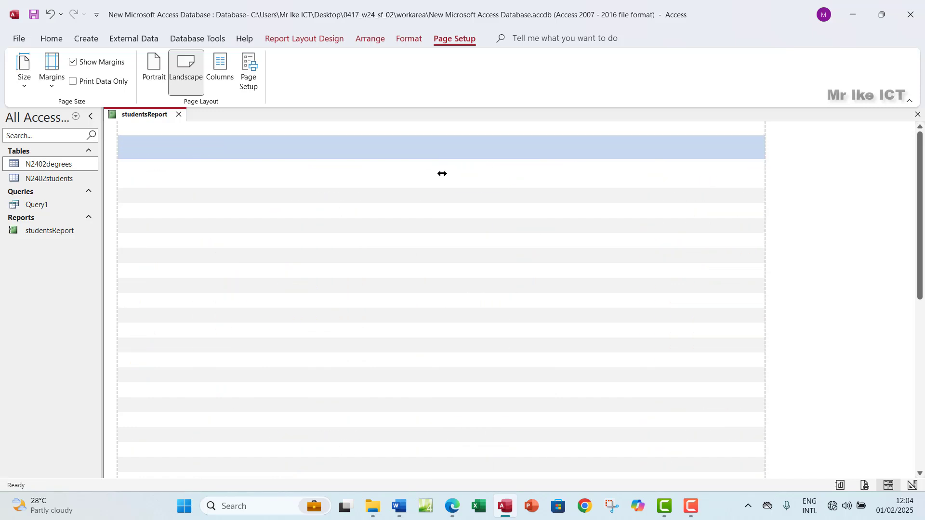
left_click_drag(532, 168, 440, 172)
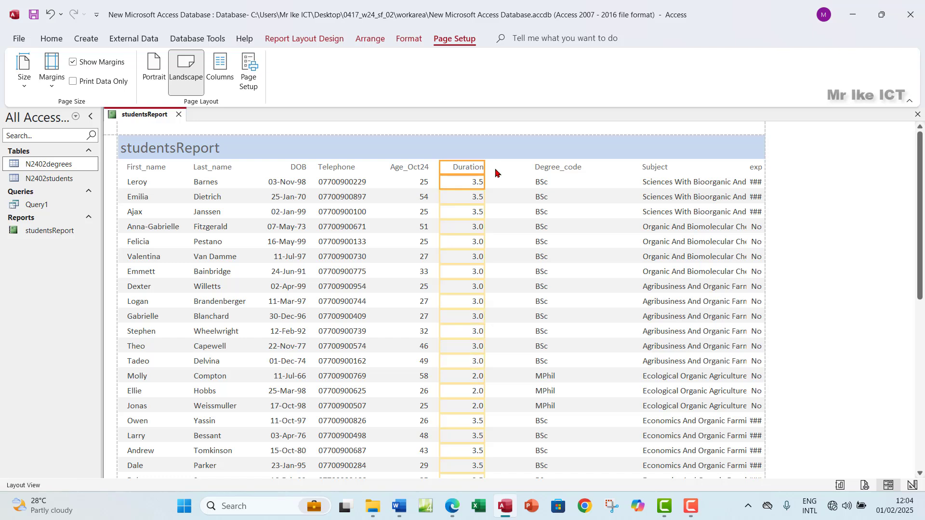
Resize the Degree_code column to fit its label and values
left_click(549, 168)
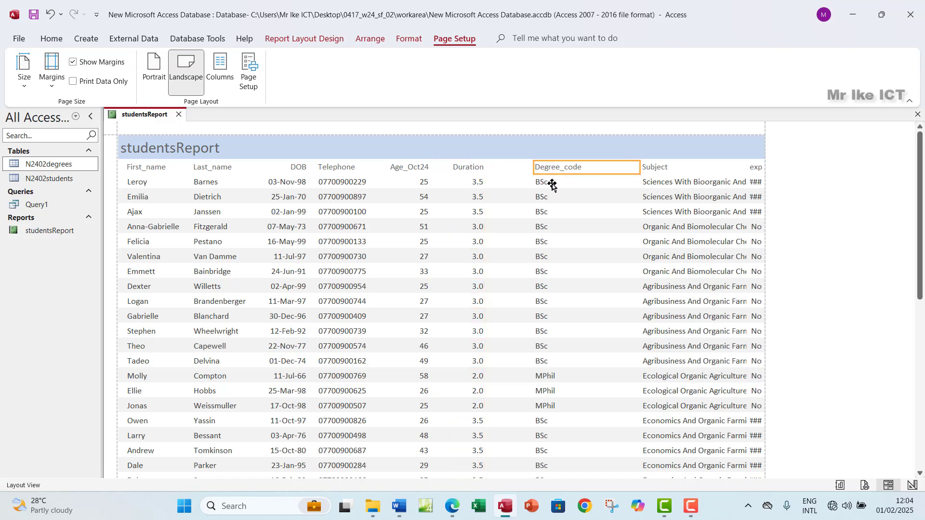
left_click(539, 181)
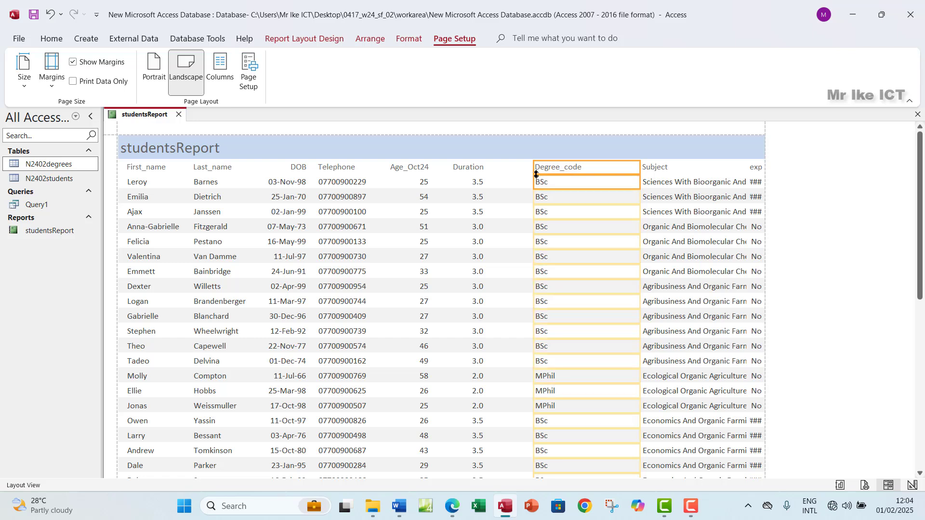
left_click_drag(534, 169, 493, 177)
left_click_drag(639, 167, 546, 176)
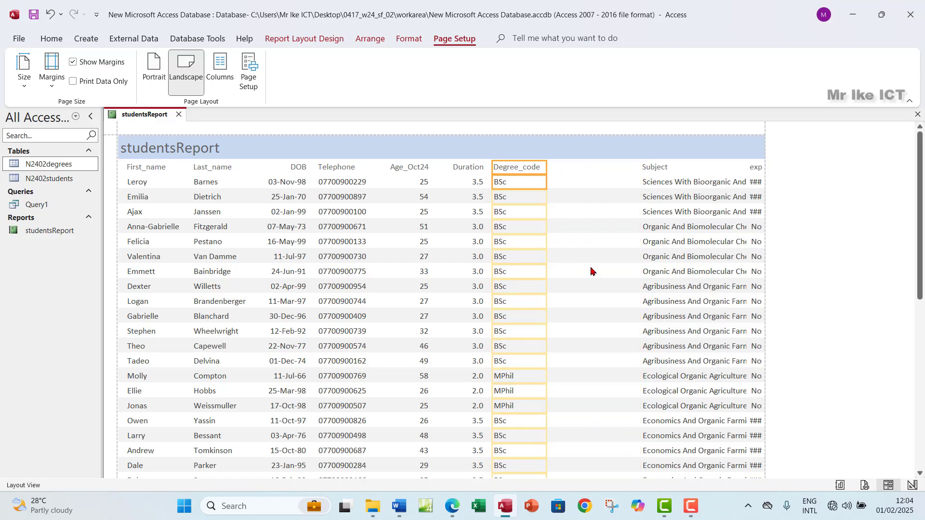
scroll(591, 270, "down", 5)
scroll(592, 271, "down", 5)
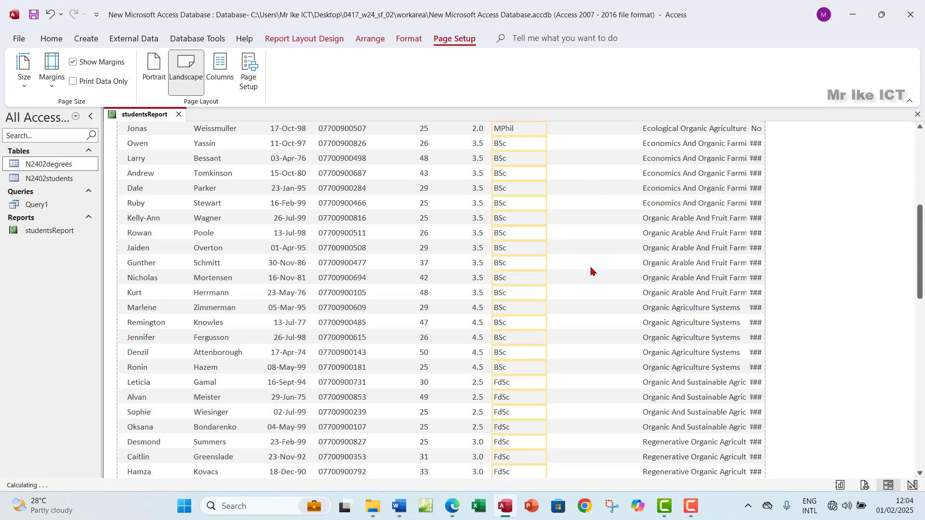
scroll(592, 271, "up", 10)
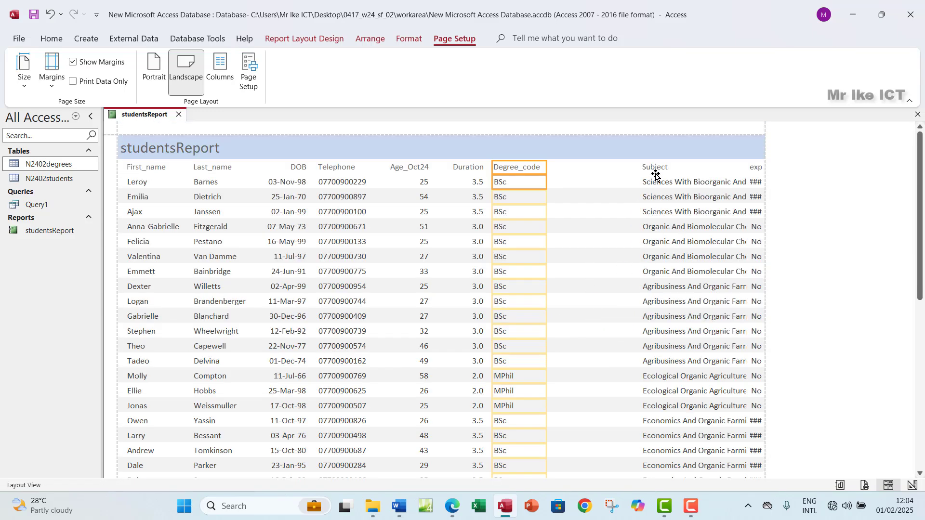
Widen the Subject column for full subject names and the Work_exp column for its Yes/No values
left_click(651, 170)
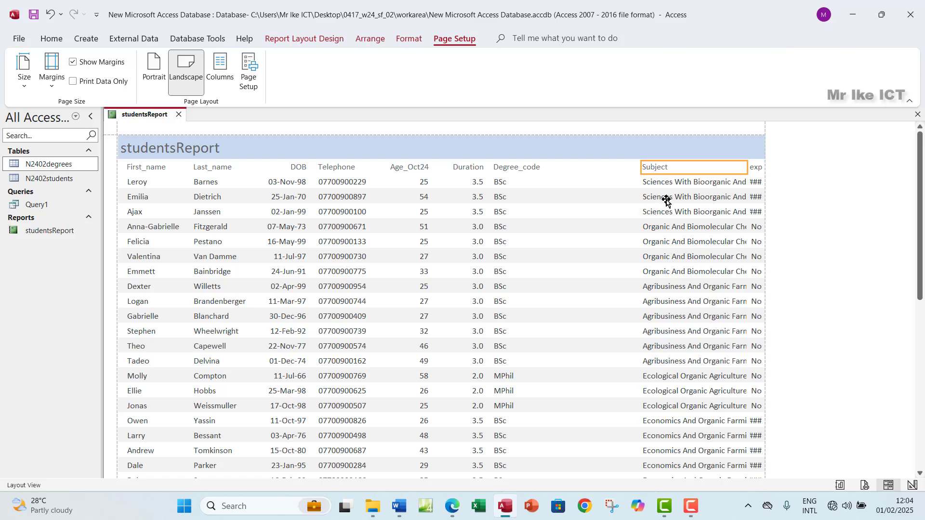
left_click(676, 185, "shift")
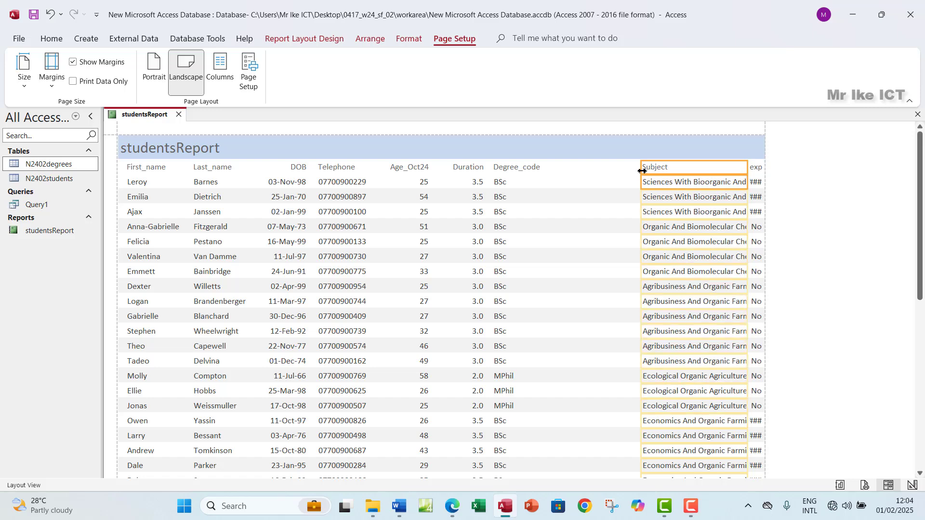
left_click_drag(641, 171, 548, 184)
left_click_drag(747, 167, 710, 176)
left_click(753, 169)
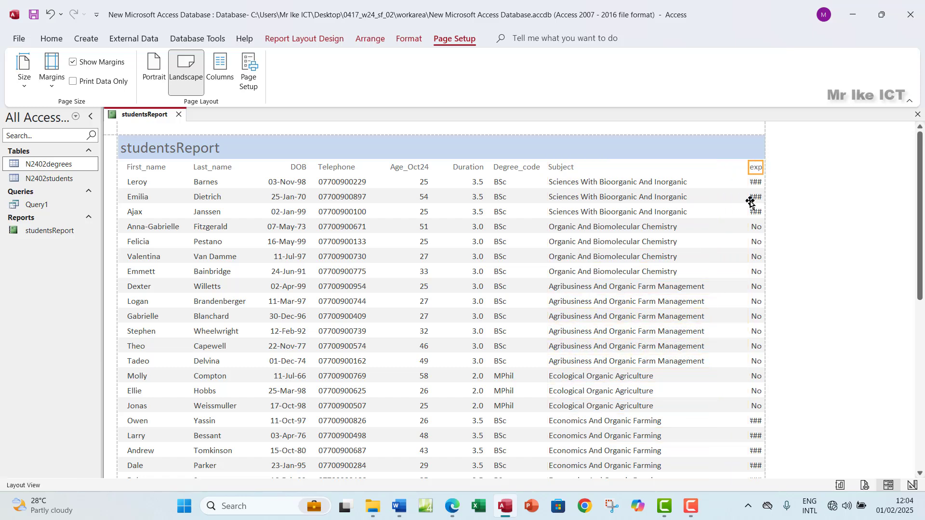
left_click(756, 185)
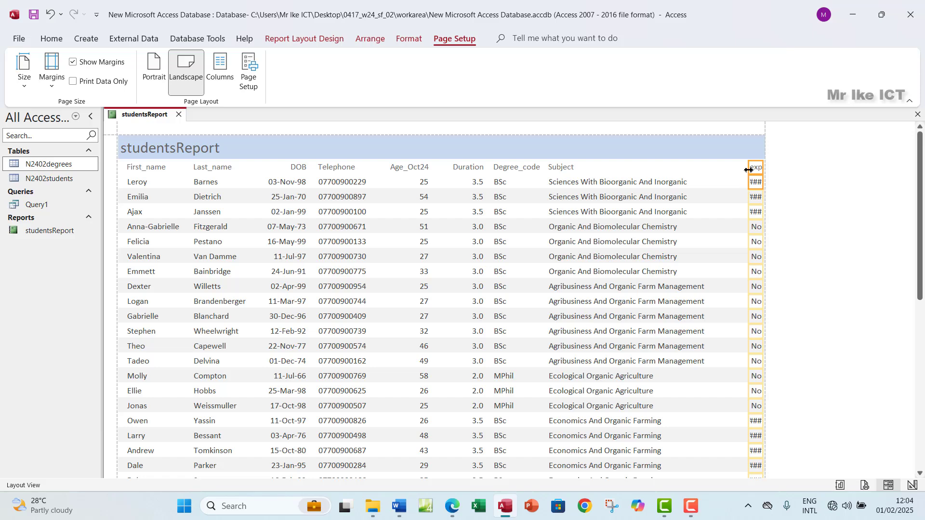
mouse_move(748, 170)
left_mouse_down()
mouse_move(706, 177)
mouse_move(752, 178)
left_mouse_up()
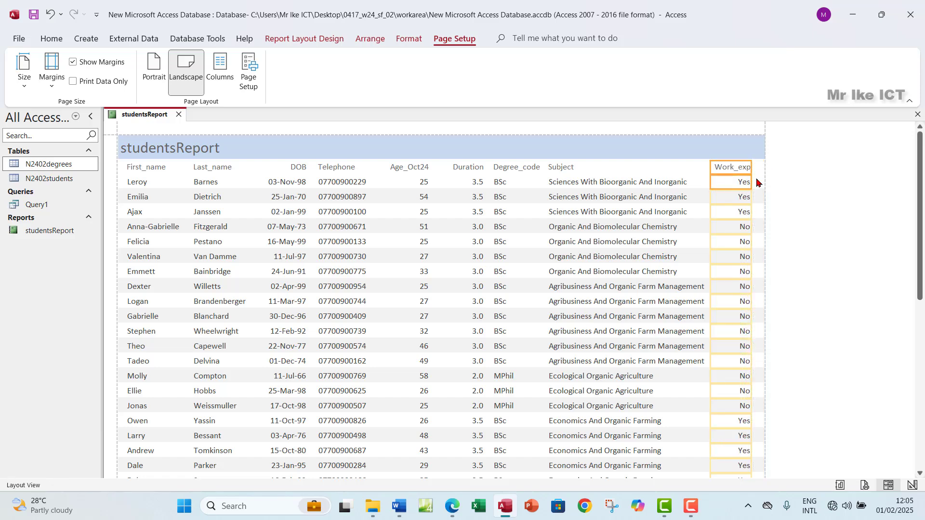
left_click(791, 193)
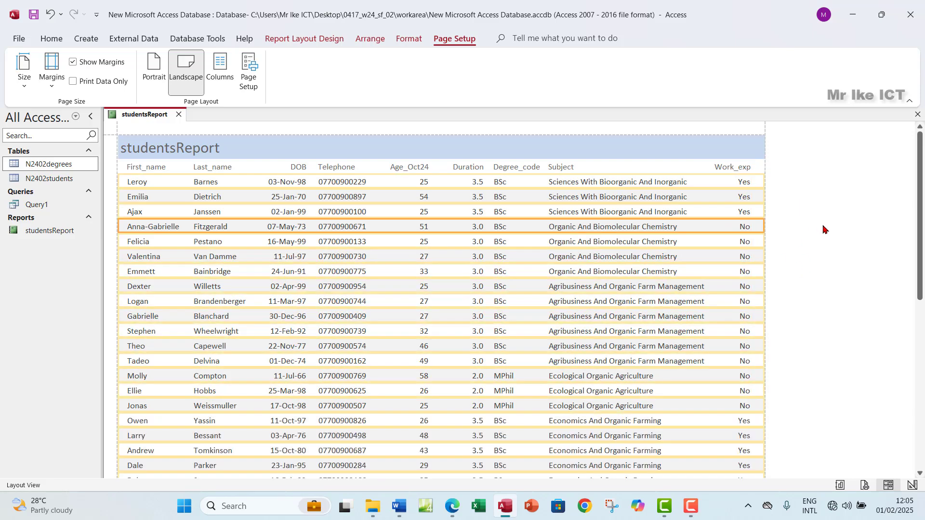
left_click(619, 232)
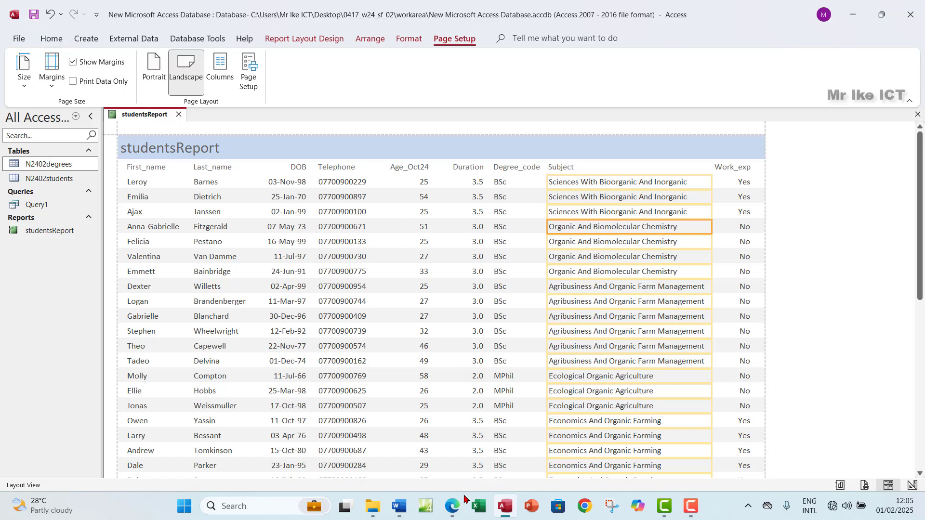
left_click(452, 506)
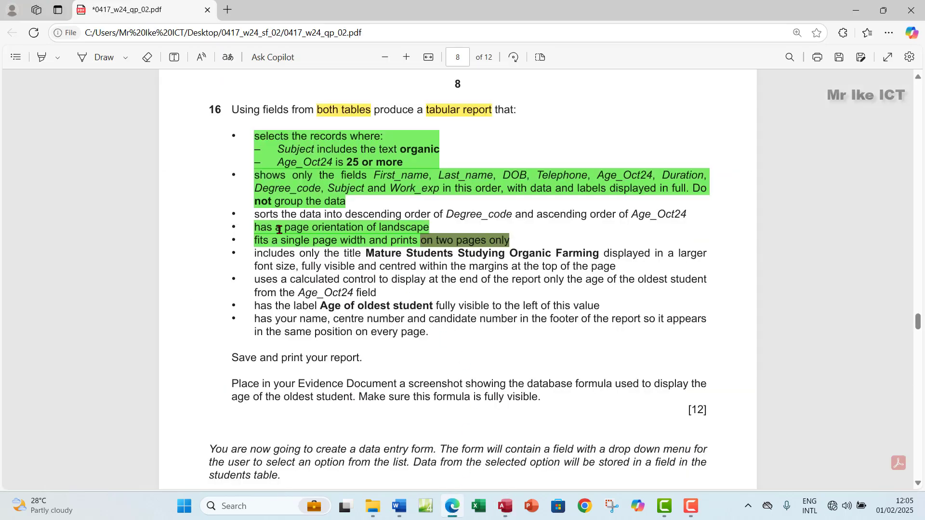
left_click_drag(254, 217, 324, 215)
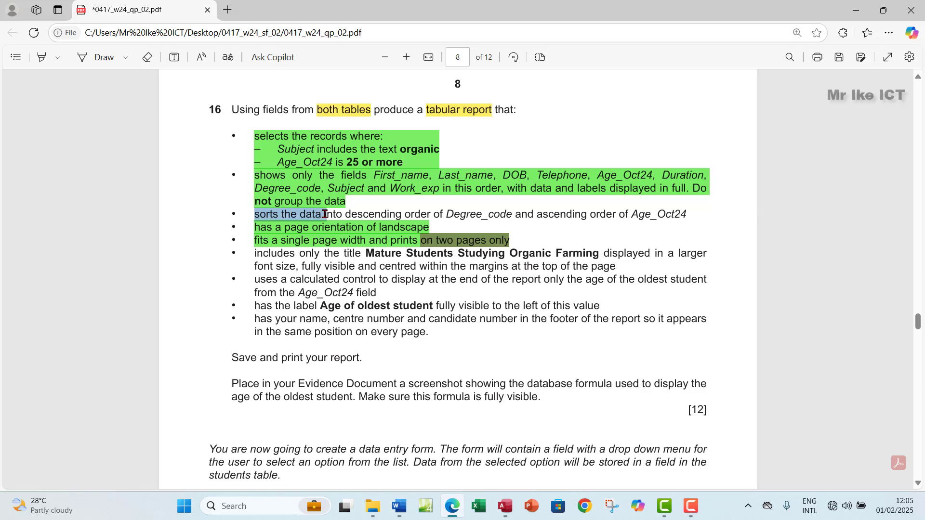
left_click_drag(332, 214, 507, 214)
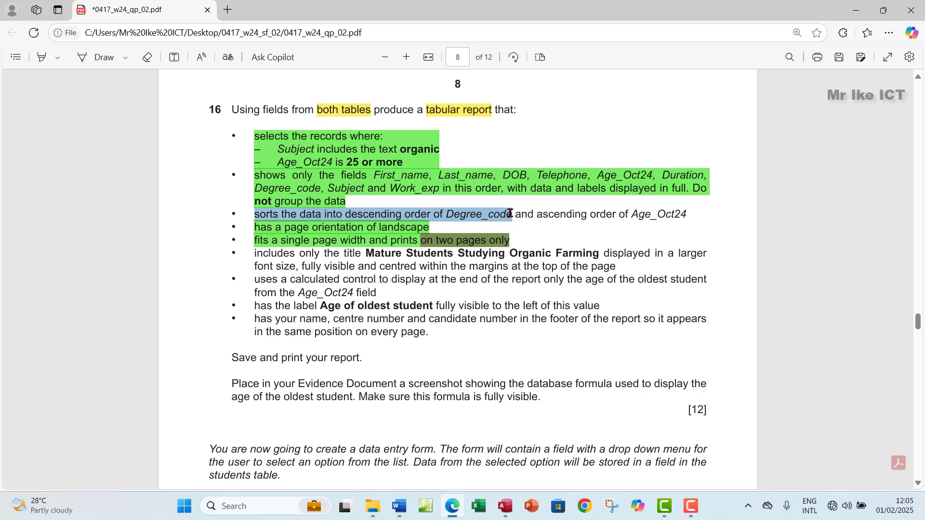
left_click_drag(510, 214, 509, 214)
left_click(462, 221)
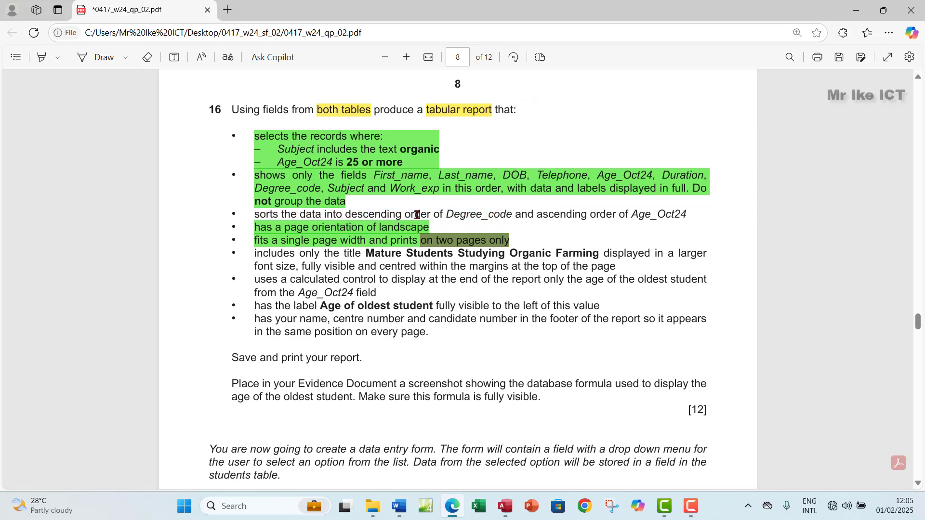
left_click(502, 512)
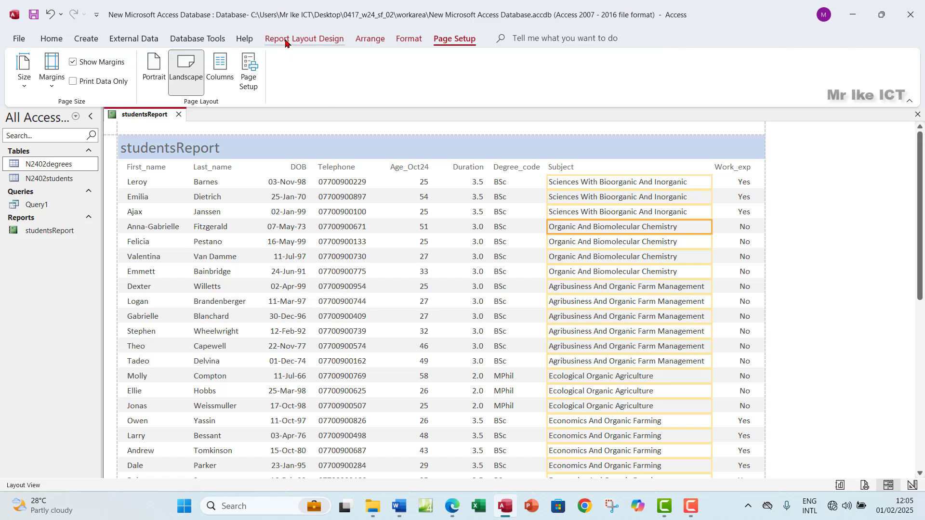
Add a sort on Degree_code set to 'with Z on top'
left_click(285, 39)
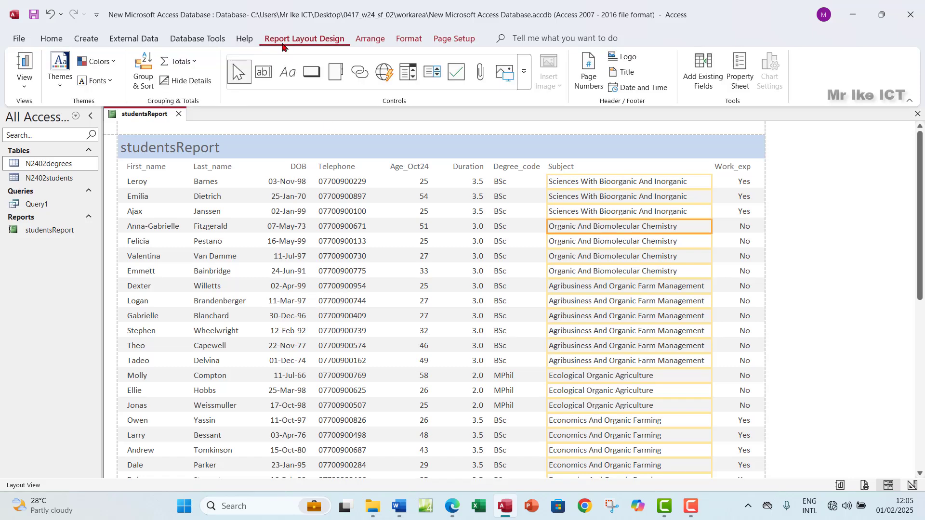
left_click(143, 72)
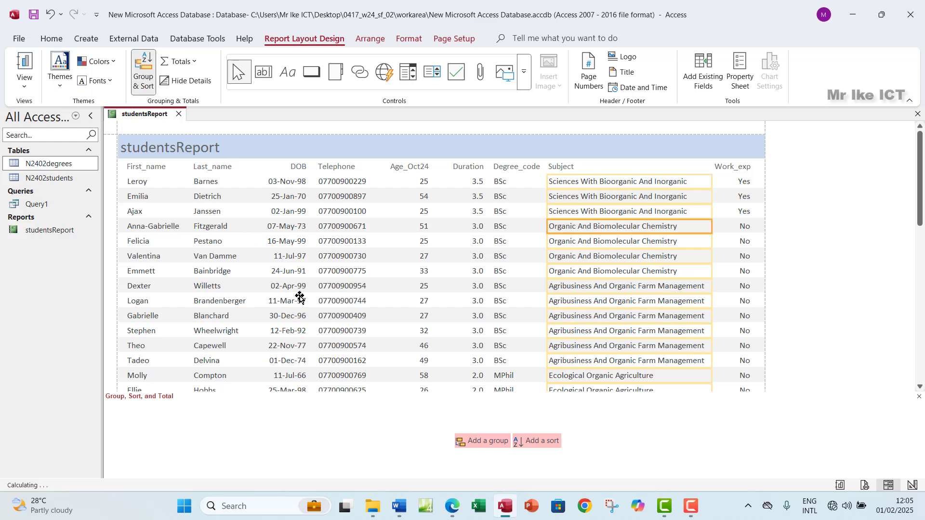
scroll(507, 364, "down", 2)
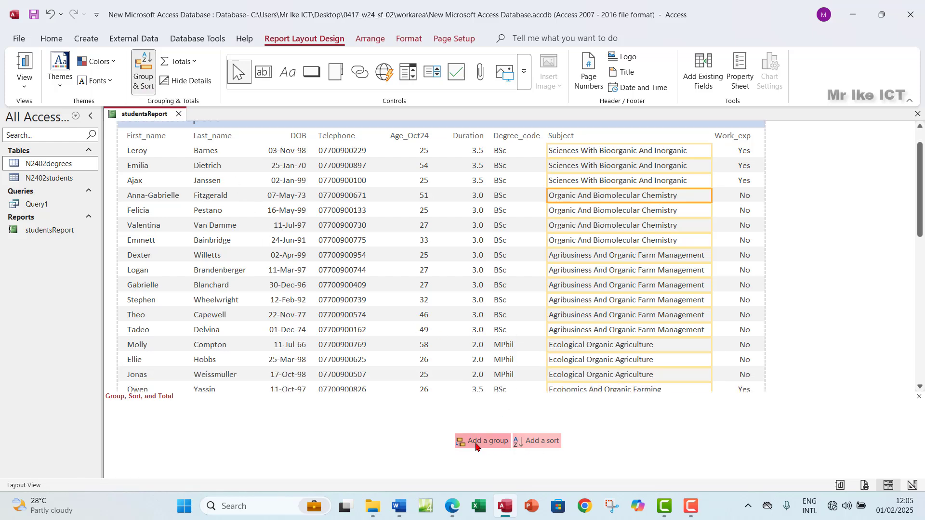
left_click(537, 442)
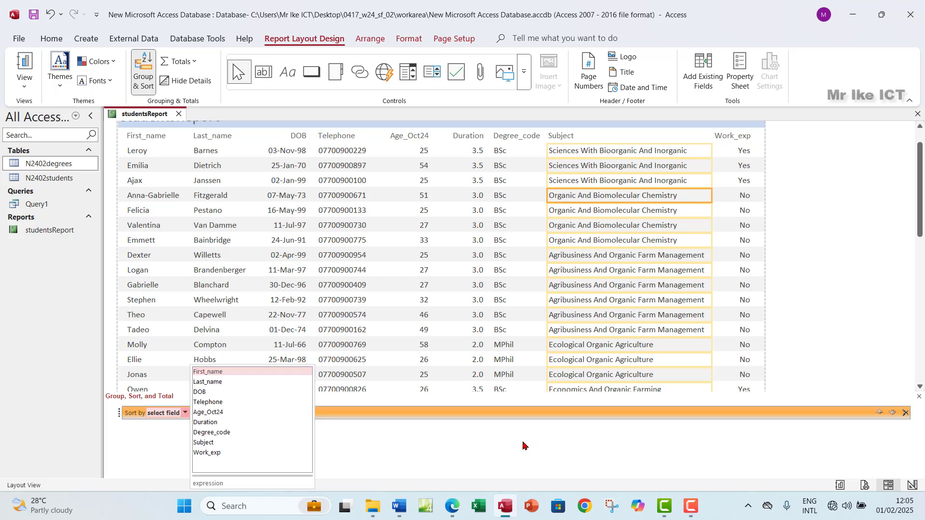
left_click(221, 432)
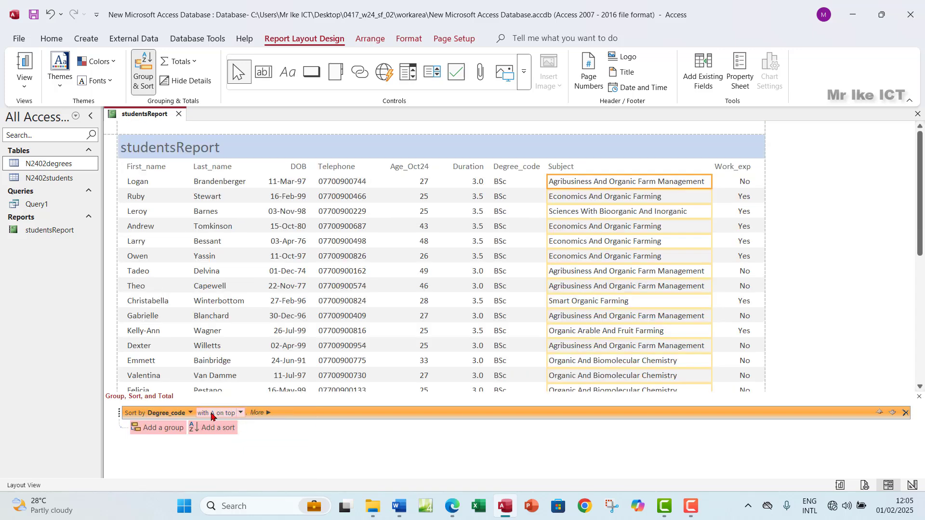
left_click(240, 413)
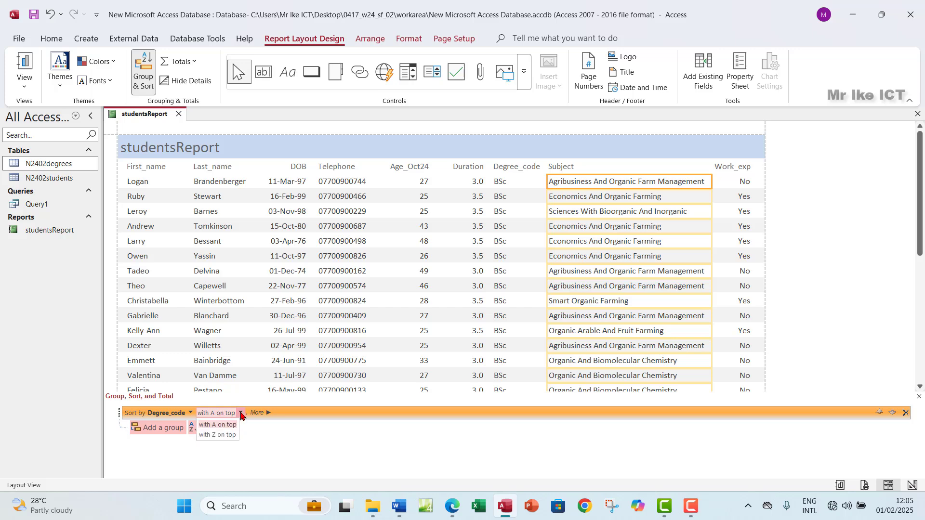
left_click(215, 435)
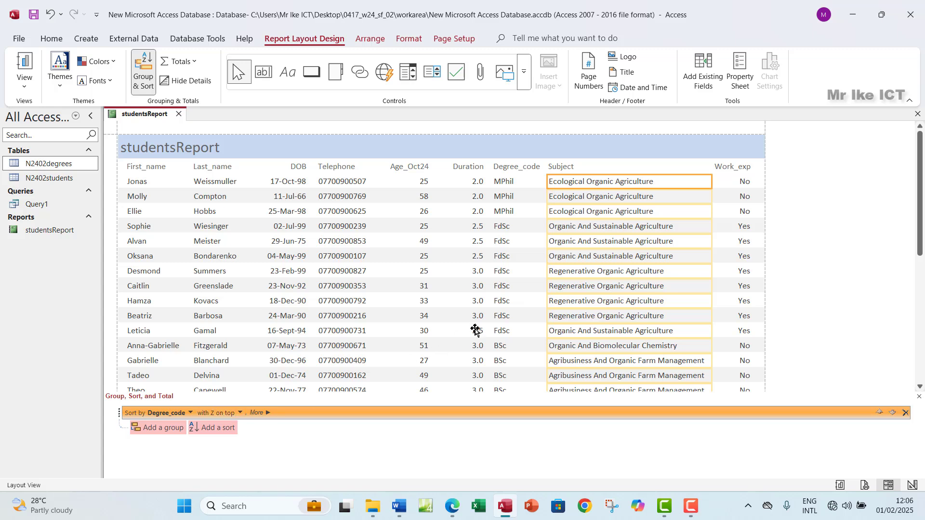
Check the Degree_code column in the report to confirm the descending order
left_click(24, 85)
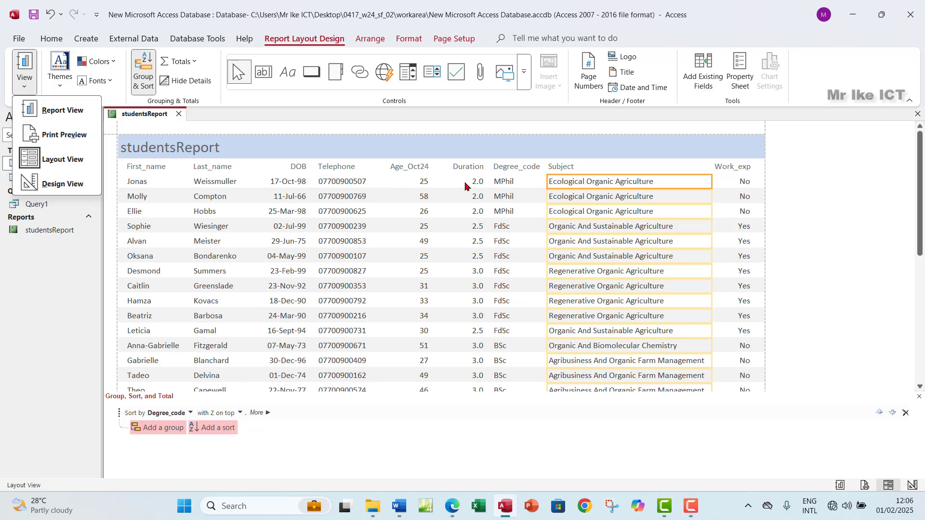
left_click(517, 172)
left_click(512, 169)
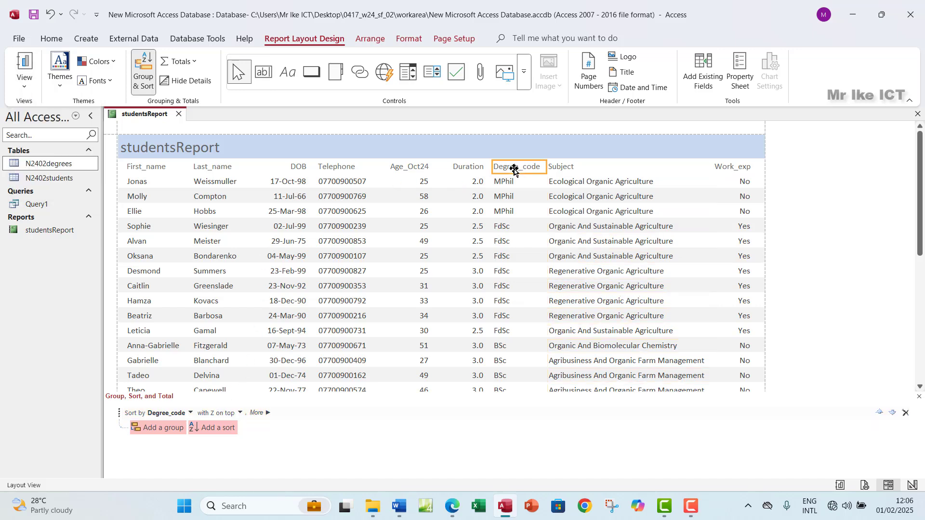
left_click(517, 242)
scroll(517, 242, "down", 6)
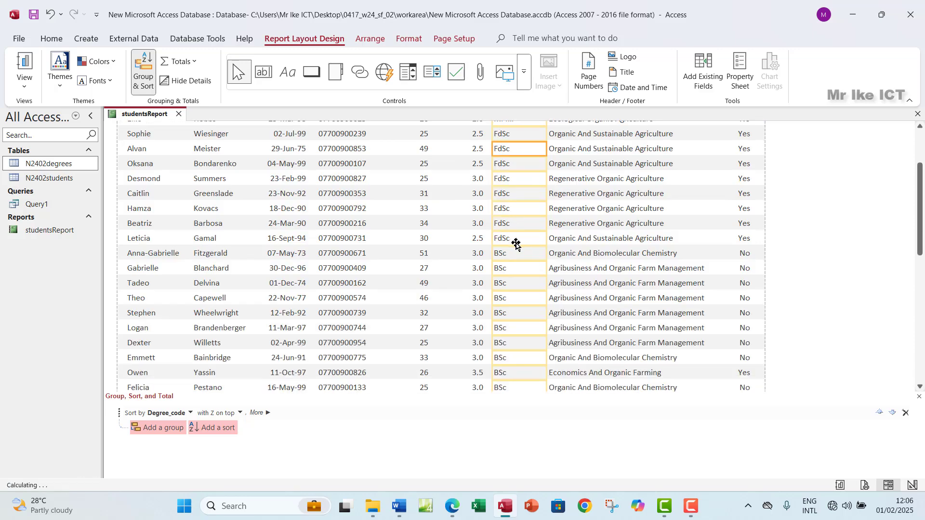
scroll(515, 242, "down", 8)
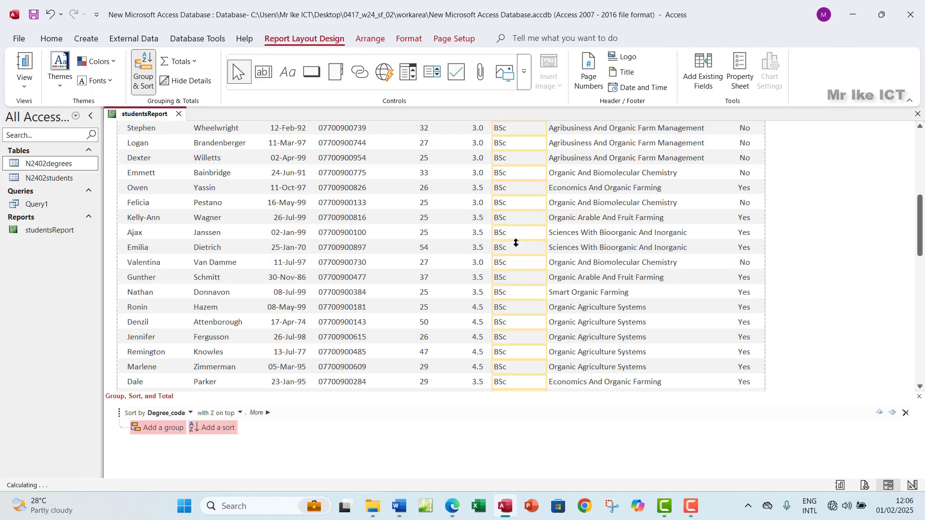
scroll(516, 243, "up", 9)
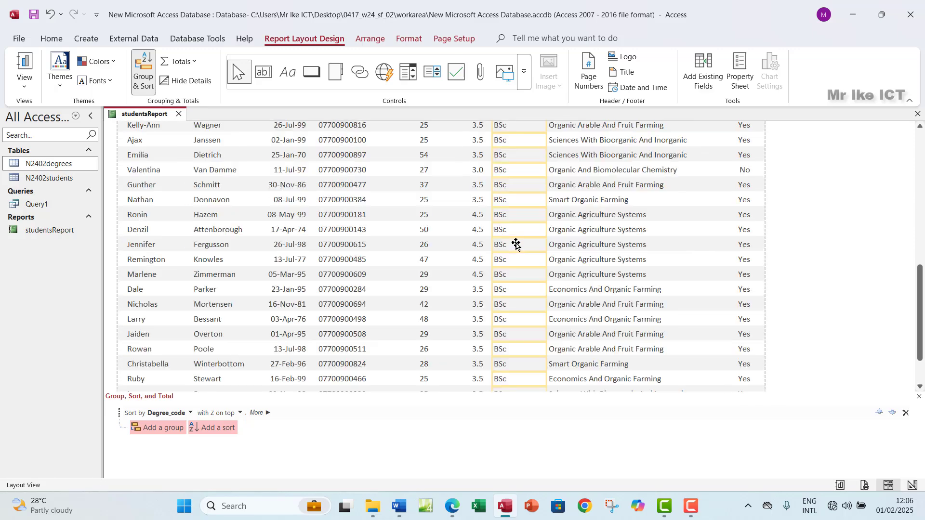
scroll(516, 243, "up", 5)
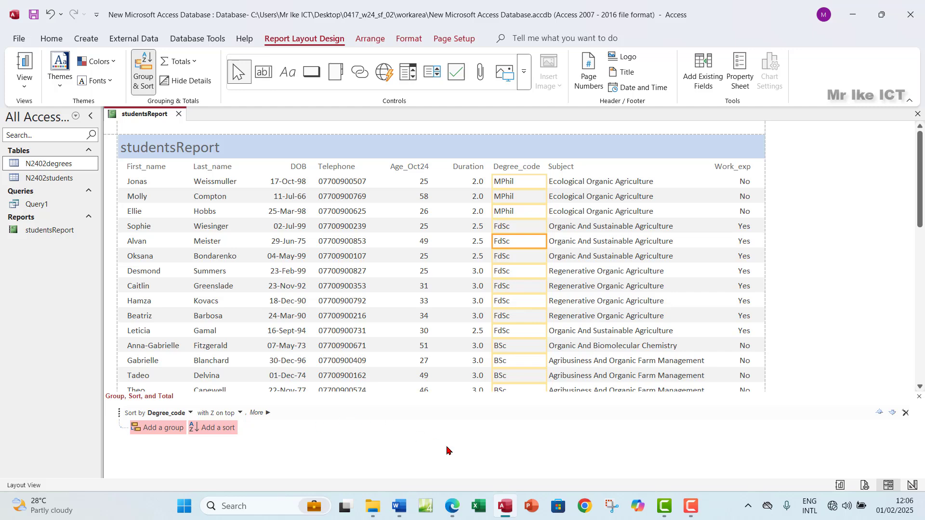
left_click(453, 506)
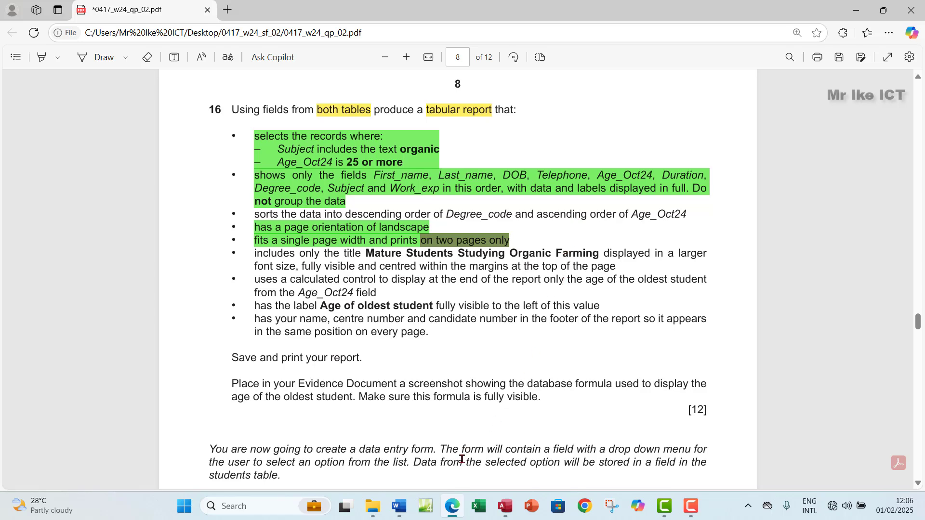
Add a second sort on Age_Oct24, smallest to largest, within each Degree_code
left_click(505, 505)
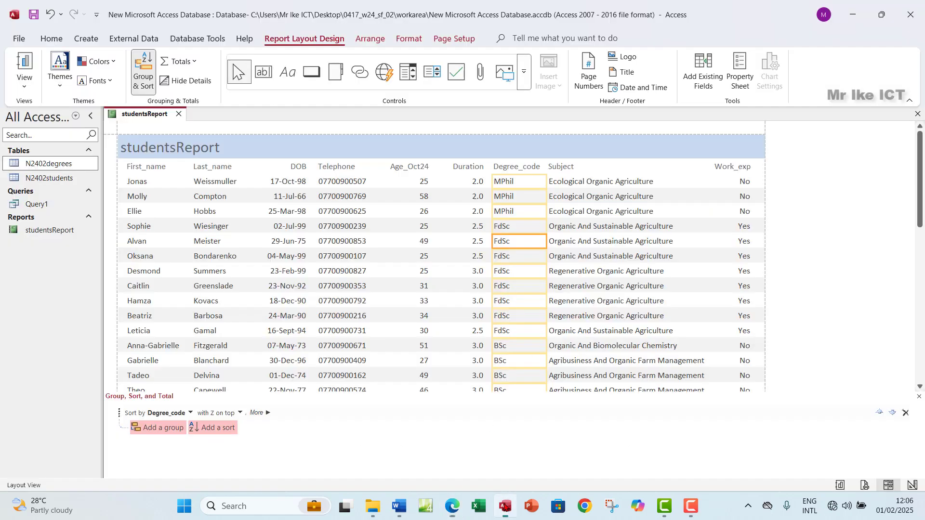
left_click(211, 428)
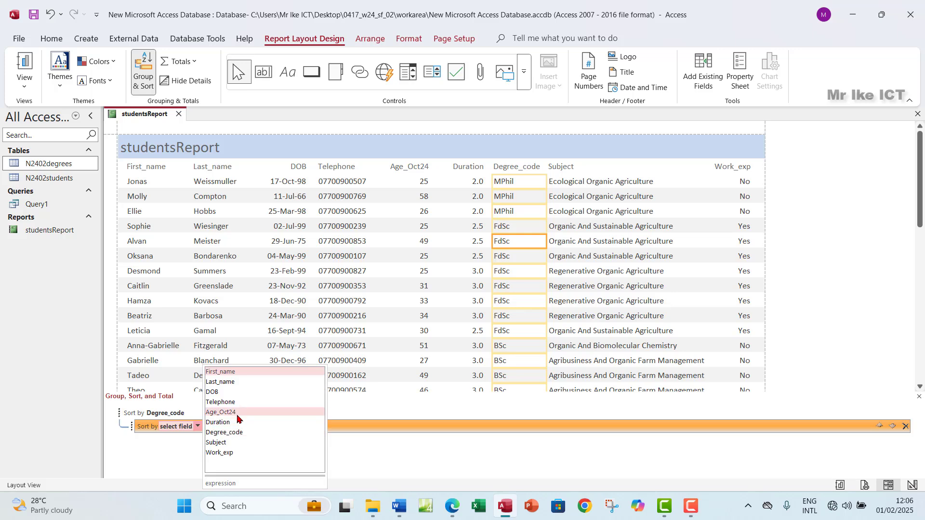
left_click(233, 413)
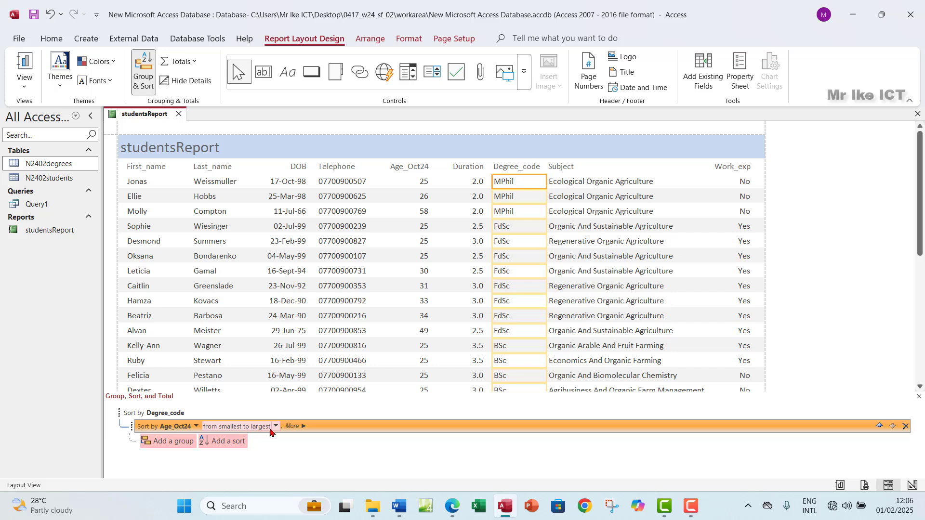
Glance at the exam question in Edge, then return to studentsReport in Access
left_click(455, 510)
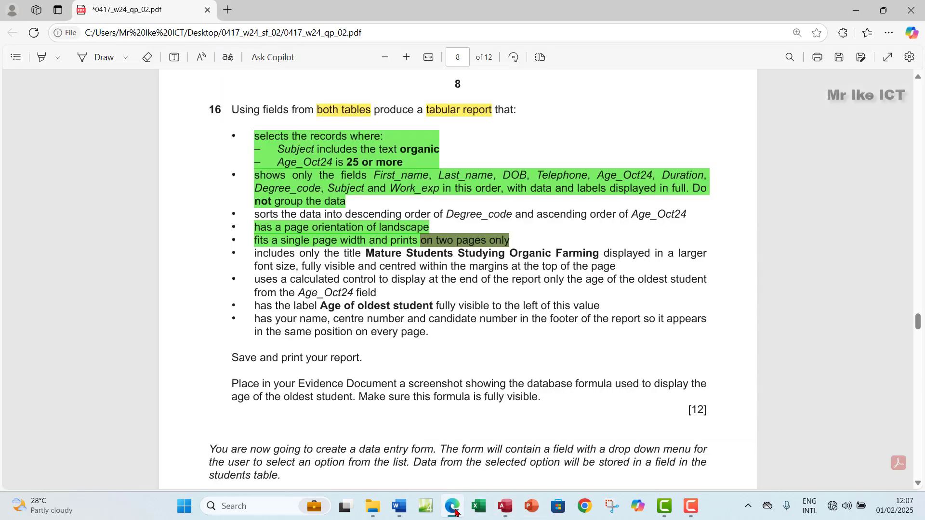
left_click(455, 509)
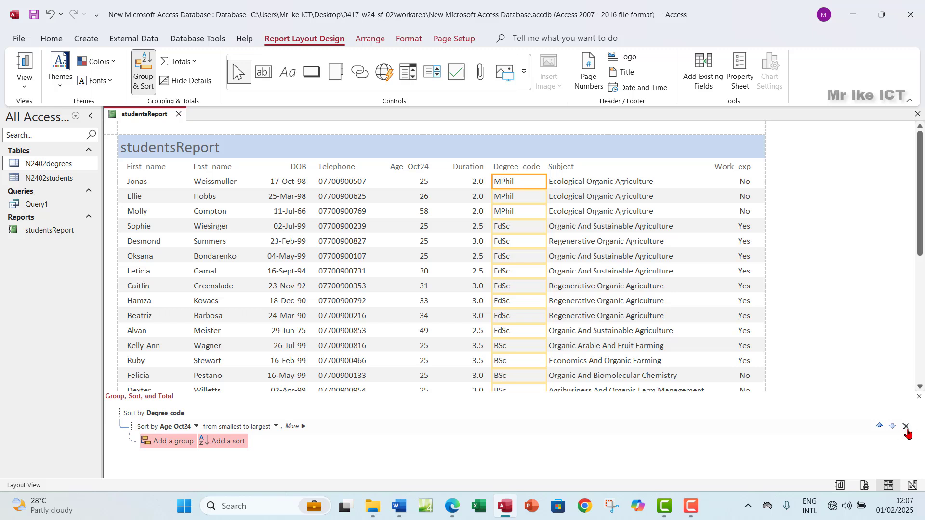
Close the Group, Sort and Total pane and highlight the sort-order requirement green in the exam paper
left_click(920, 398)
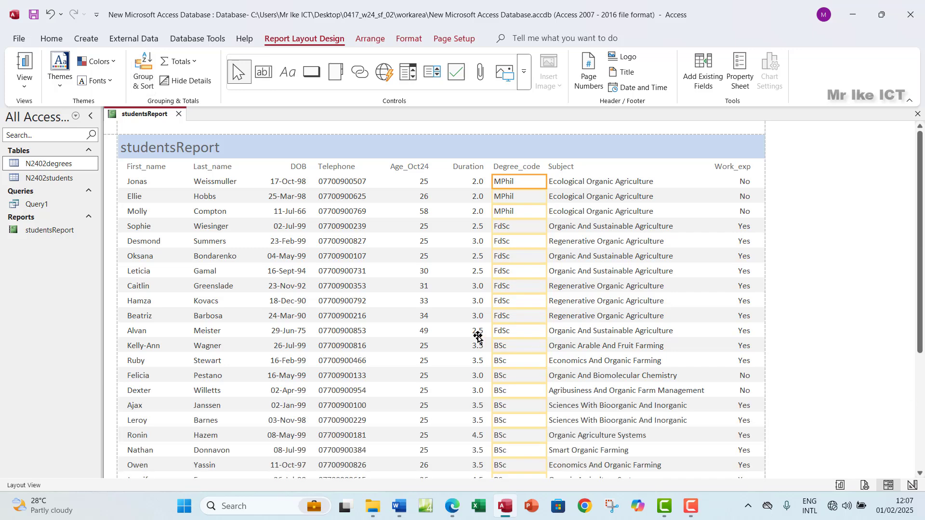
scroll(457, 289, "down", 1)
left_click(452, 506)
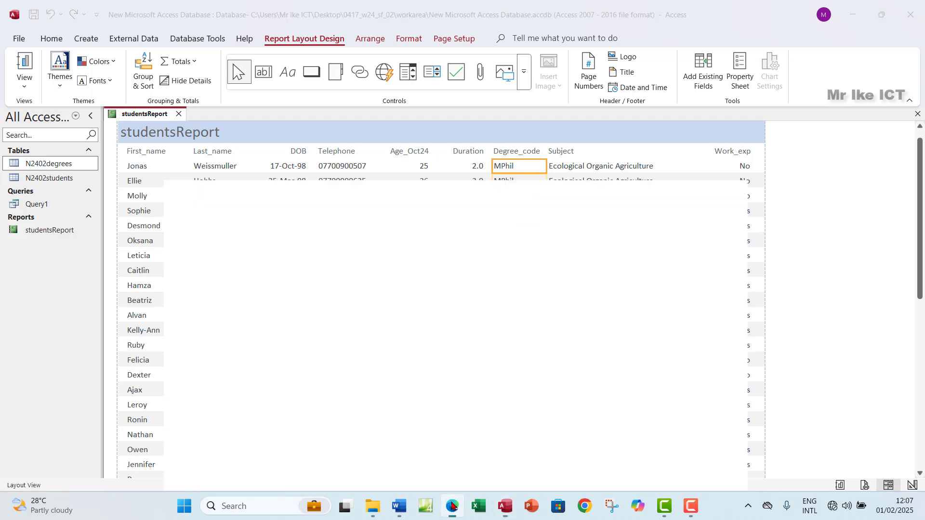
left_click_drag(256, 212, 687, 216)
mouse_move(732, 156)
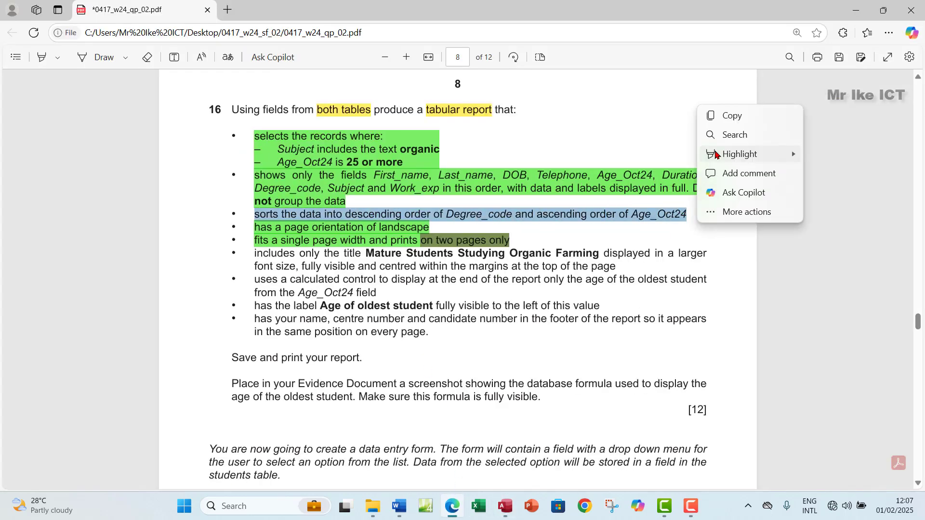
left_click(820, 174)
Copy the required report title from the exam paper
scroll(562, 248, "down", 3)
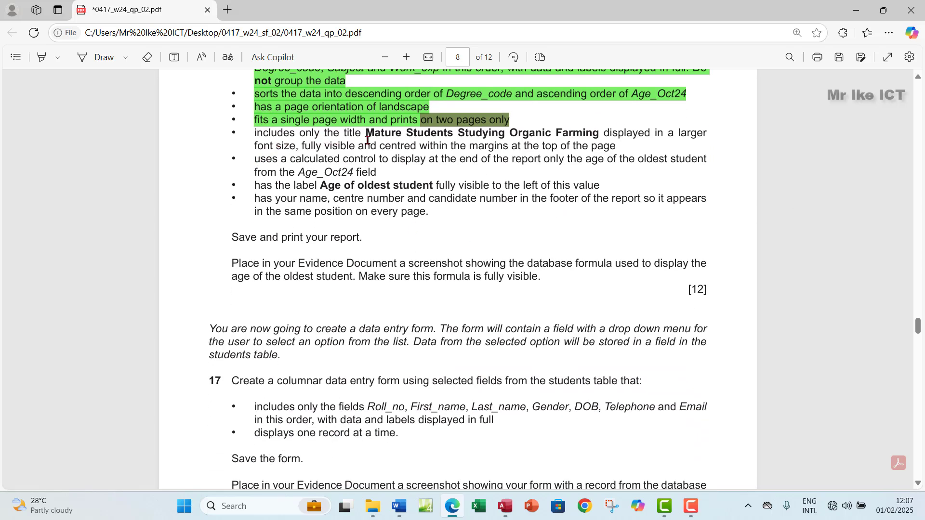
left_click_drag(367, 133, 602, 132)
key("ctrl+c")
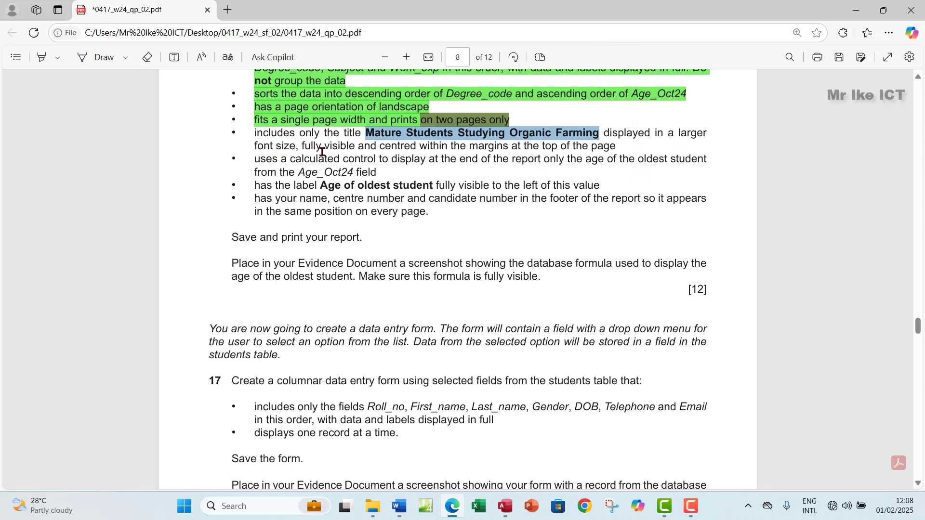
left_click(501, 503)
Replace the report title with 'Mature Students Studying Organic Farming' and widen it across the header
left_click(170, 137)
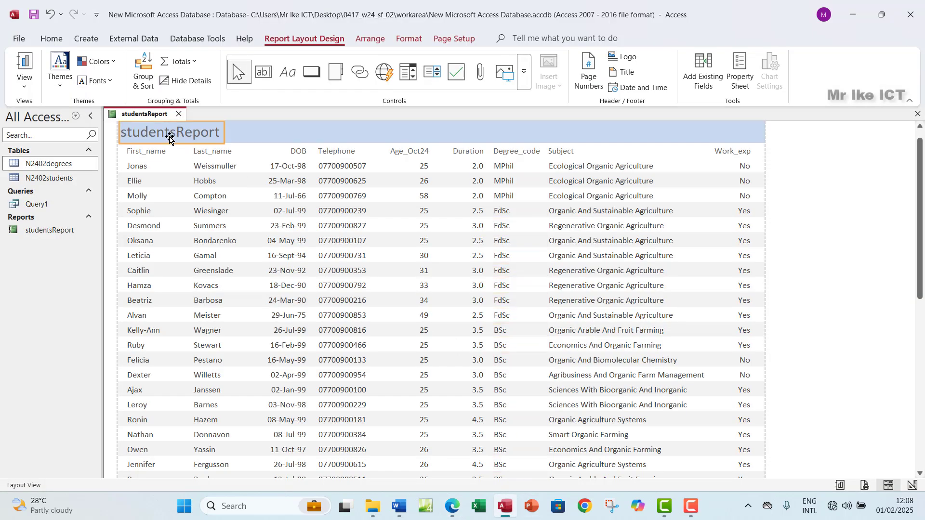
double_click(183, 132)
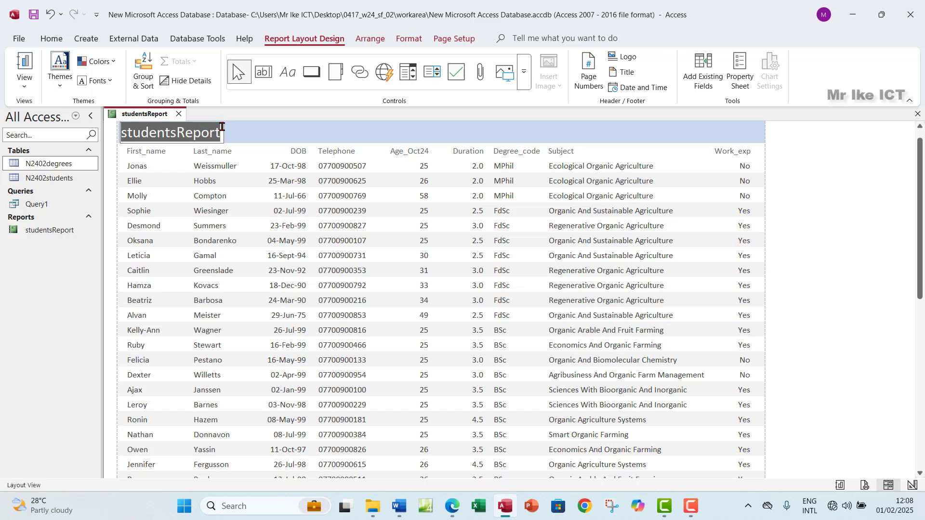
key("ctrl+v")
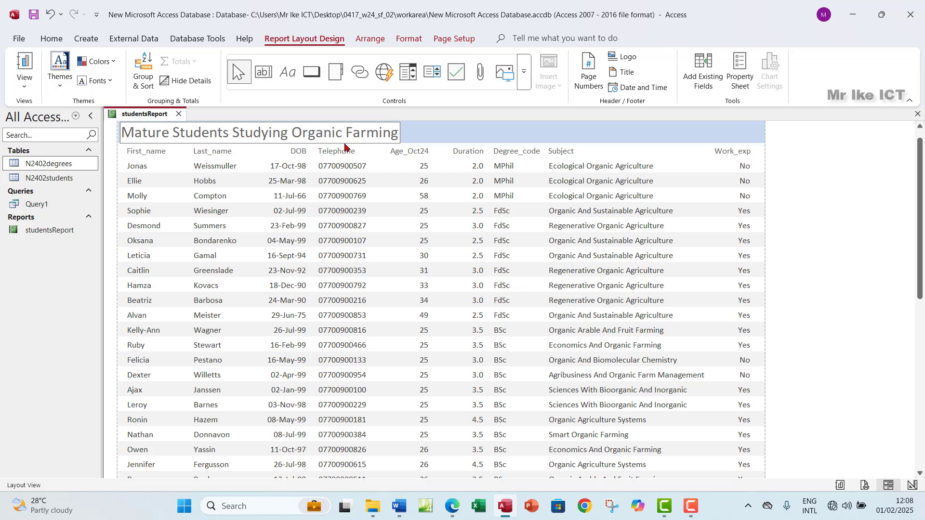
left_click(399, 141)
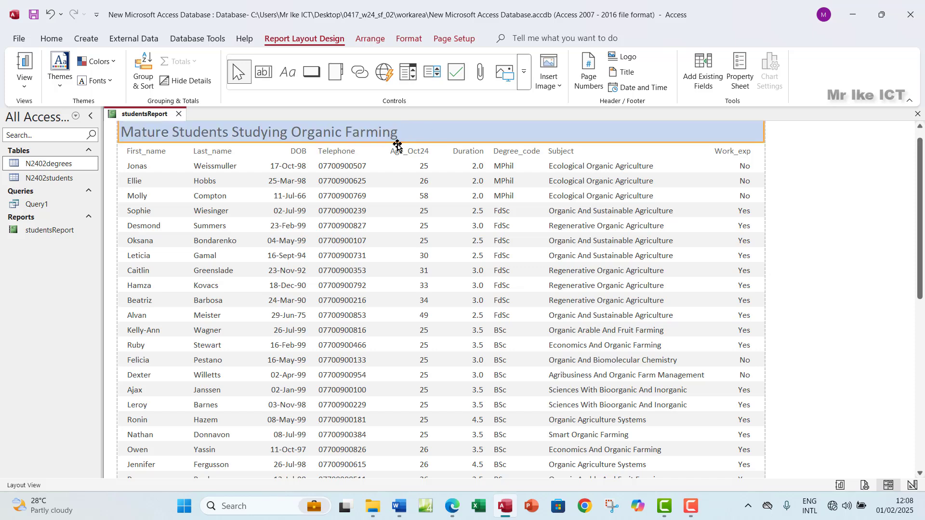
left_click_drag(404, 134, 760, 149)
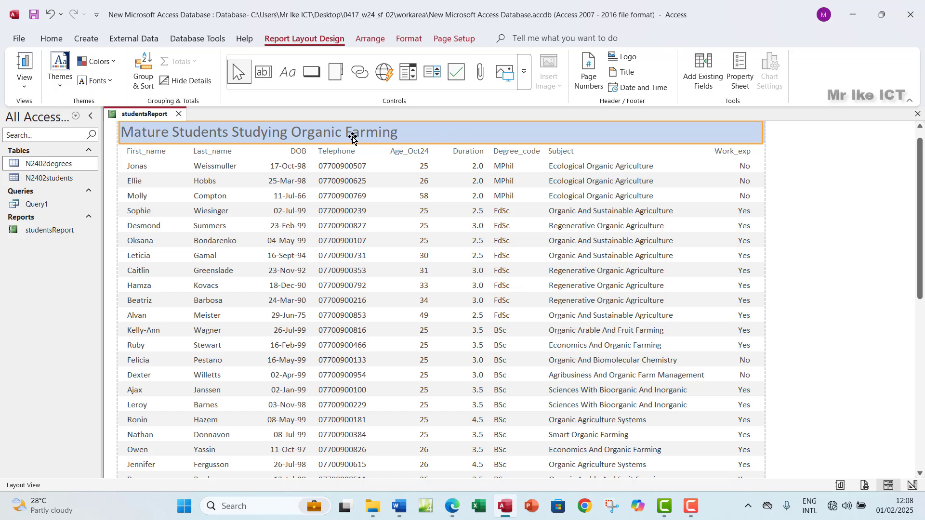
Format the title centred, 28-point and bold
left_click(410, 38)
left_click(220, 81)
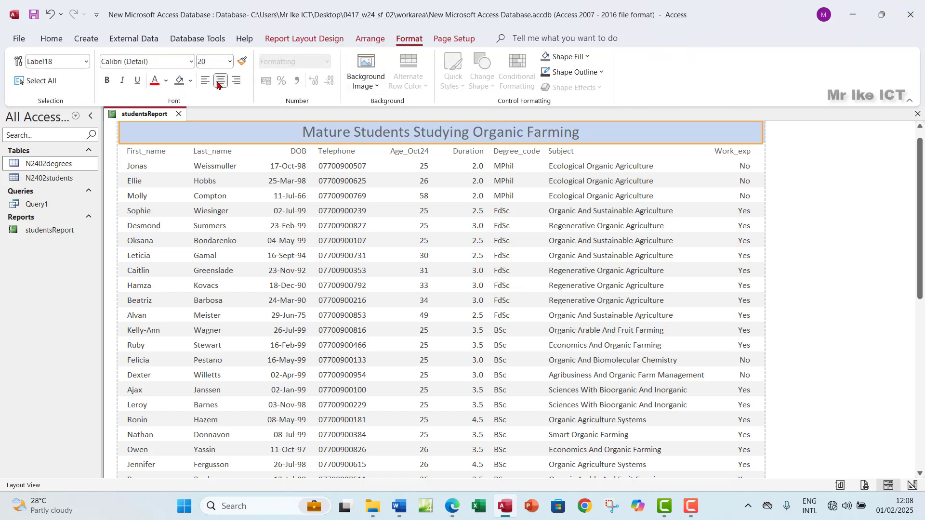
left_click(302, 132)
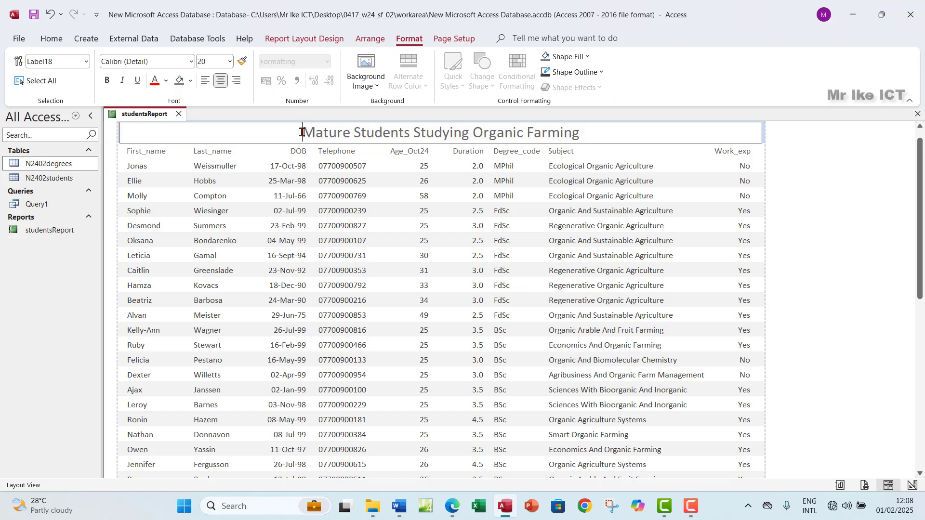
left_click_drag(302, 132, 598, 123)
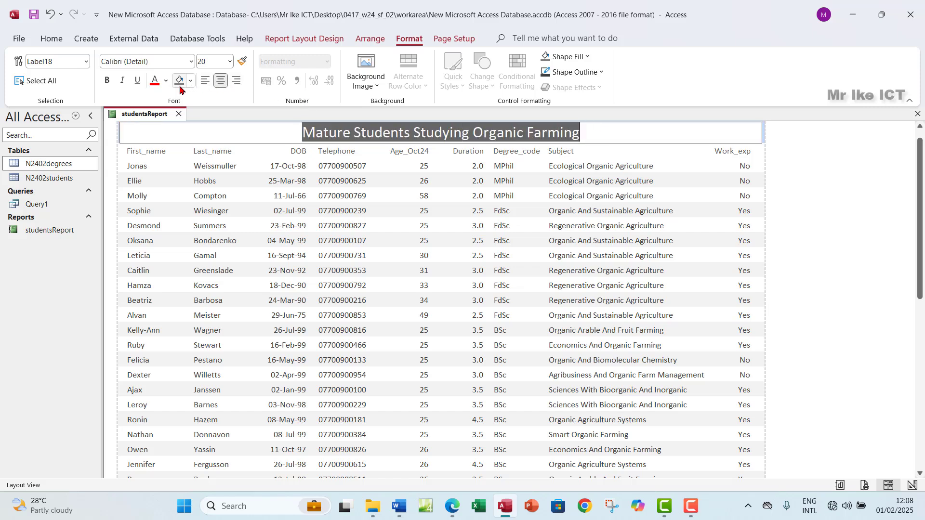
left_click(230, 61)
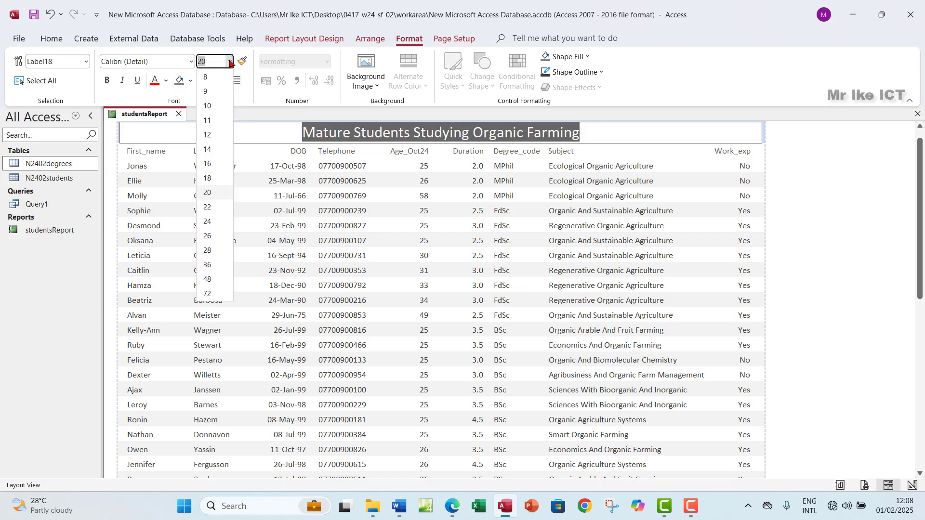
left_click(208, 251)
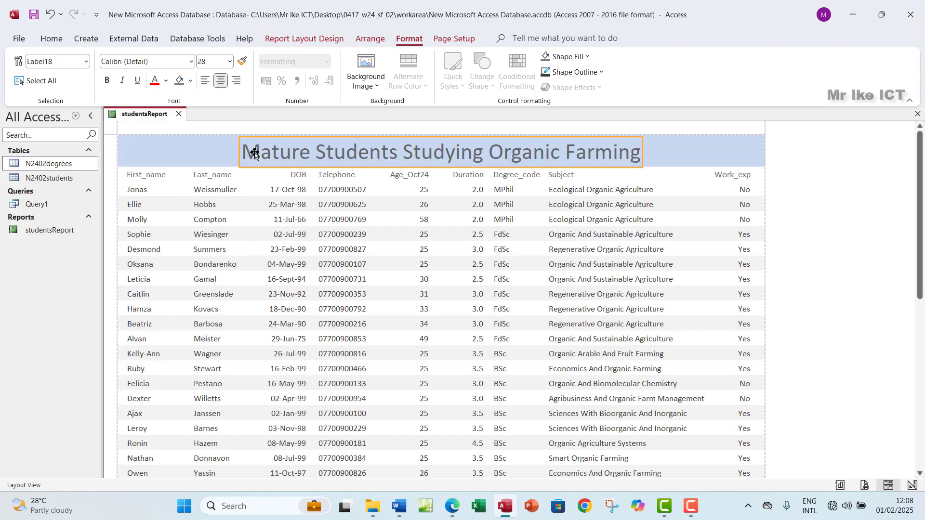
left_click(107, 80)
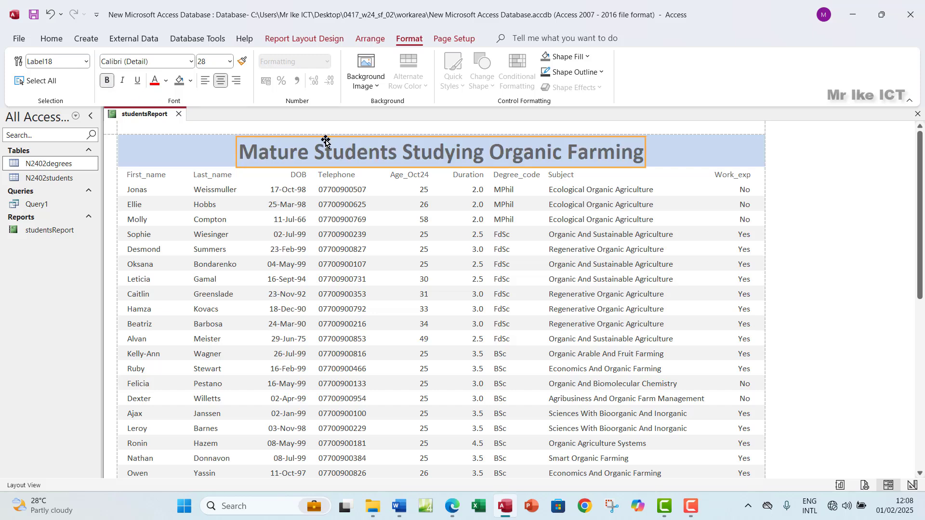
left_click(654, 154)
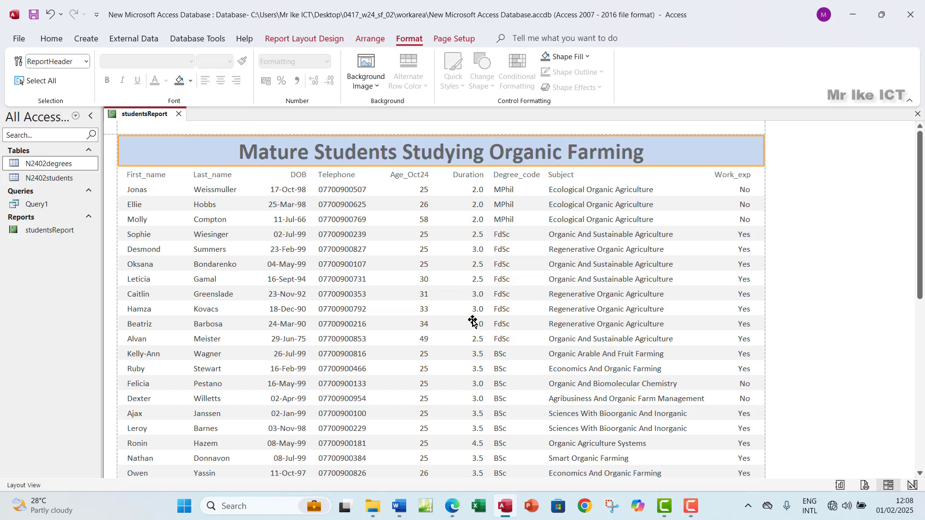
Highlight the 'includes only the title…' bullet green in the exam PDF, then return to Access
left_click(452, 506)
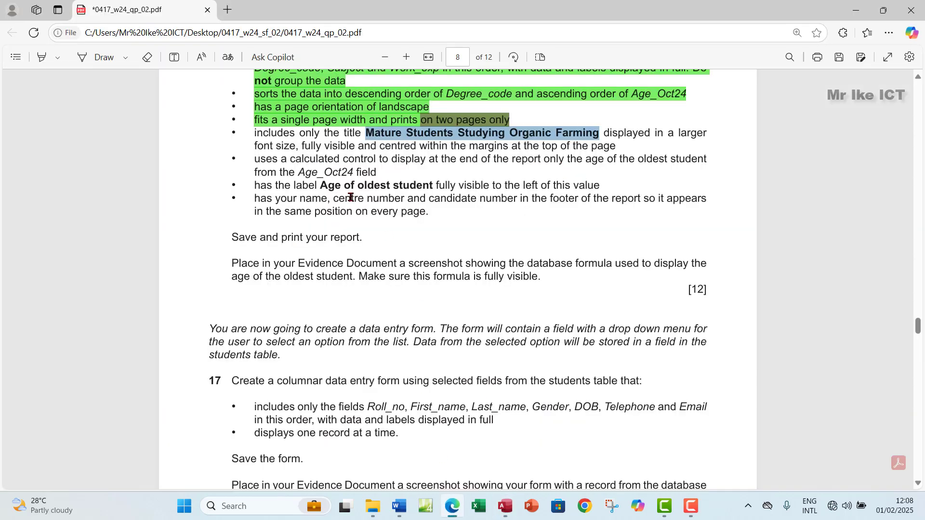
left_click_drag(256, 138, 619, 142)
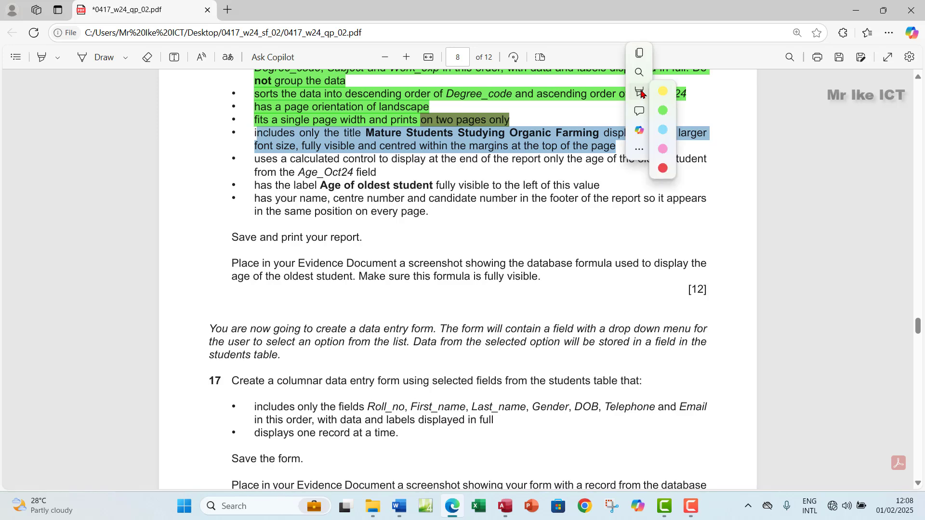
mouse_move(686, 93)
left_click(759, 110)
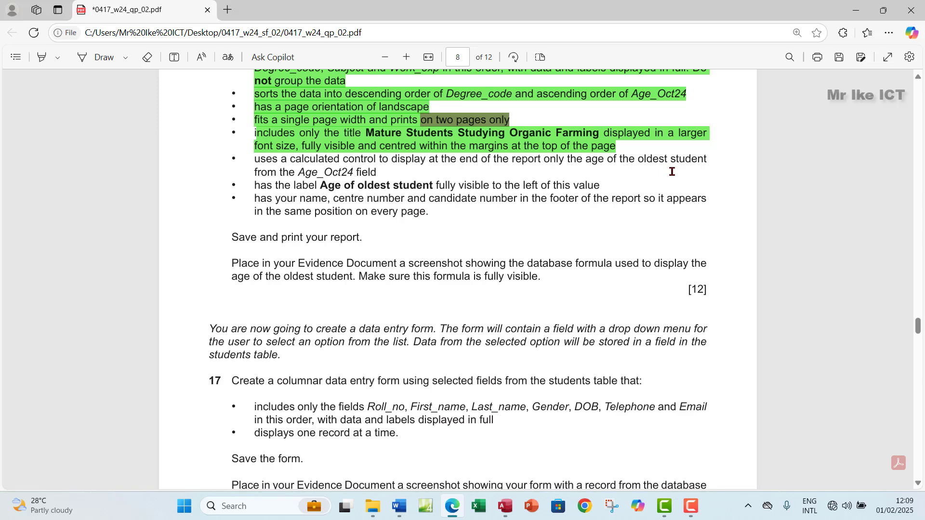
left_click(507, 505)
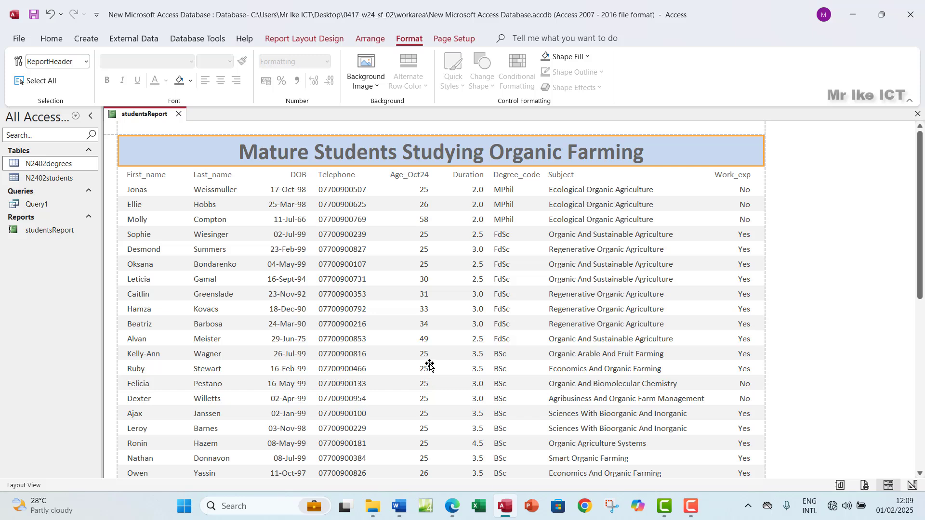
Add a Max total to the Age_Oct24 column, showing 58 at the report's end
scroll(428, 366, "down", 1)
left_click(418, 299)
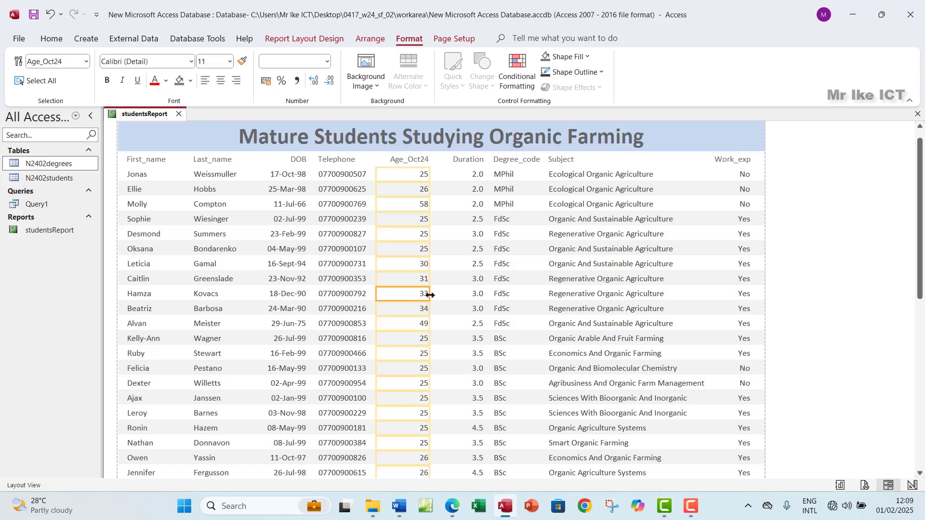
right_click(406, 325)
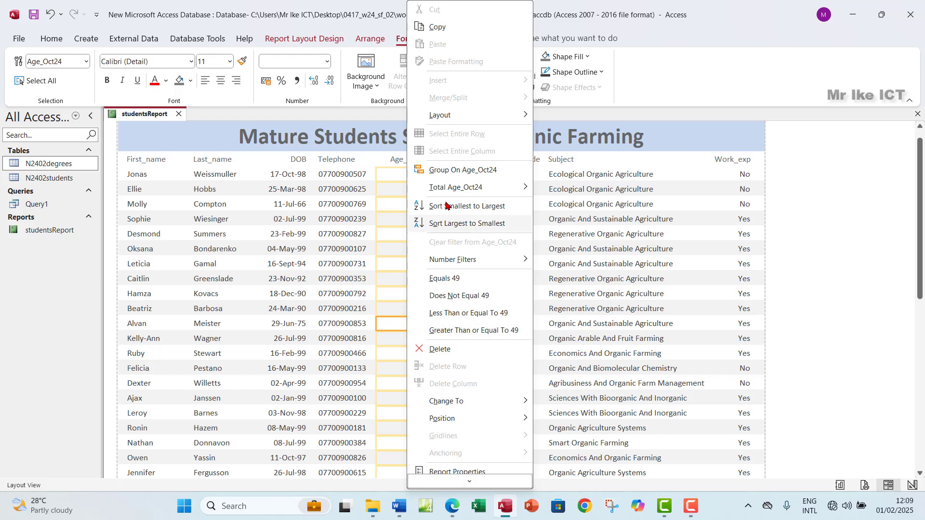
mouse_move(444, 190)
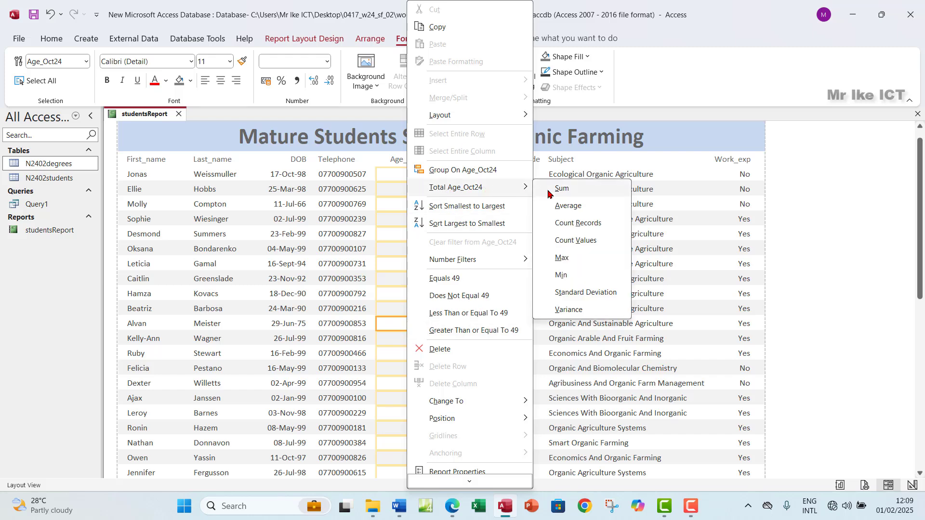
left_click(563, 259)
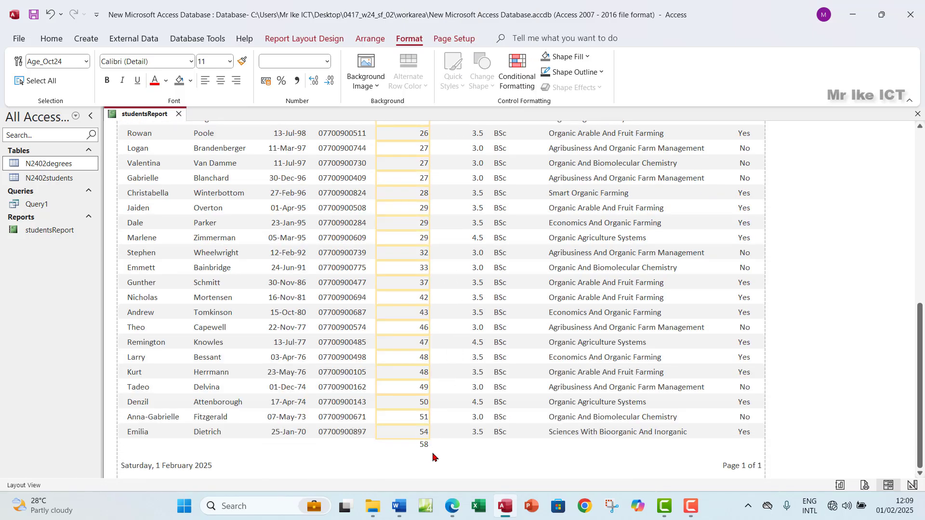
left_click(422, 447)
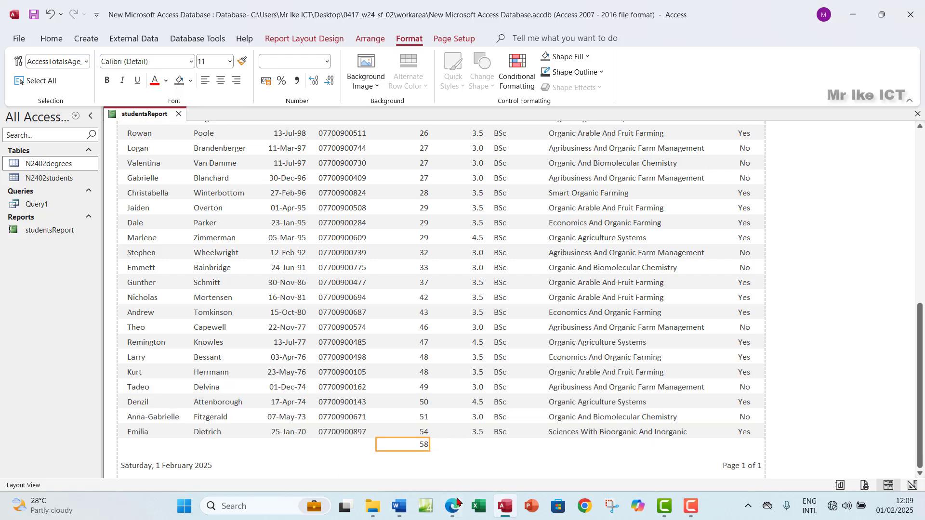
Highlight the 'uses a calculated control…' bullet green and select the words 'Age of oldest student'
left_click(455, 506)
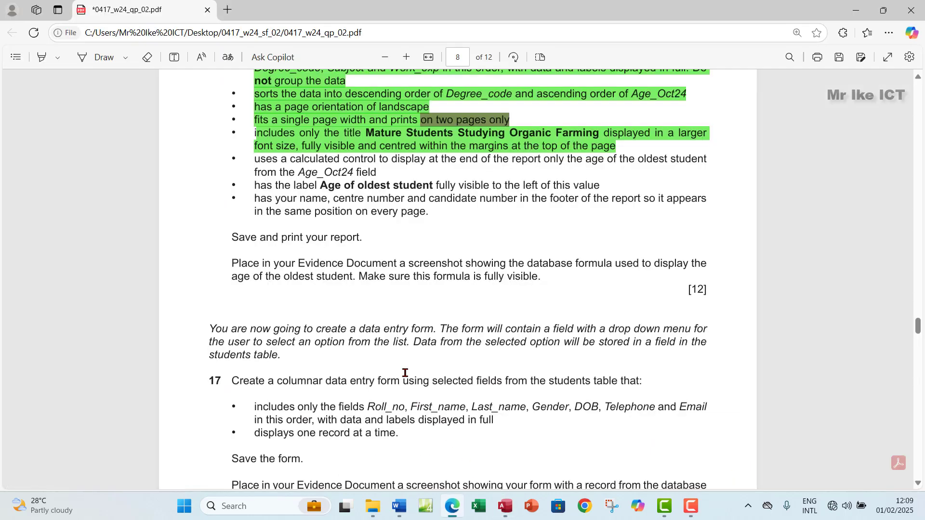
left_click_drag(257, 159, 377, 172)
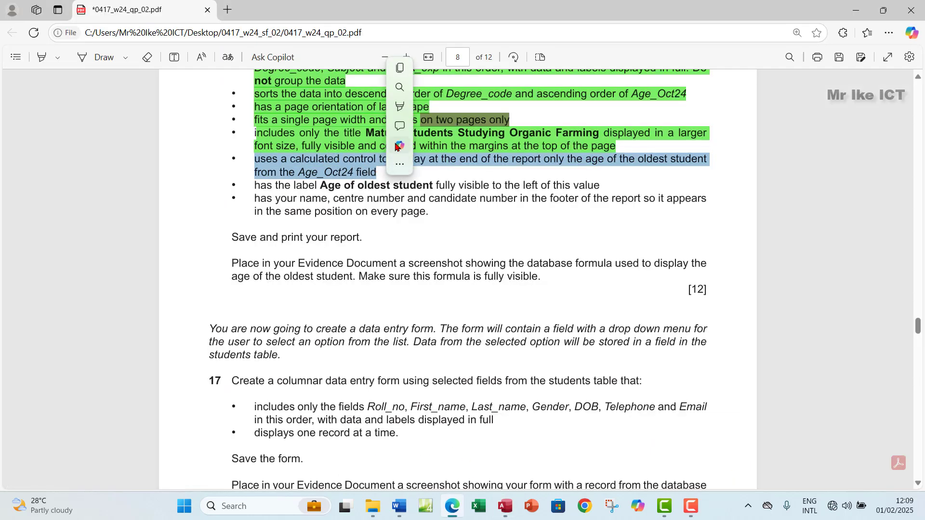
mouse_move(414, 104)
left_click(525, 125)
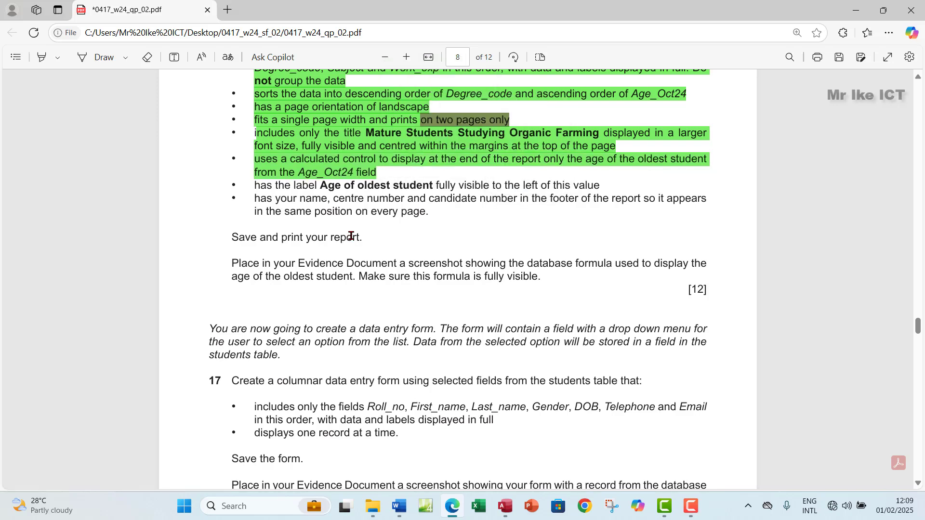
scroll(285, 213, "down", 1)
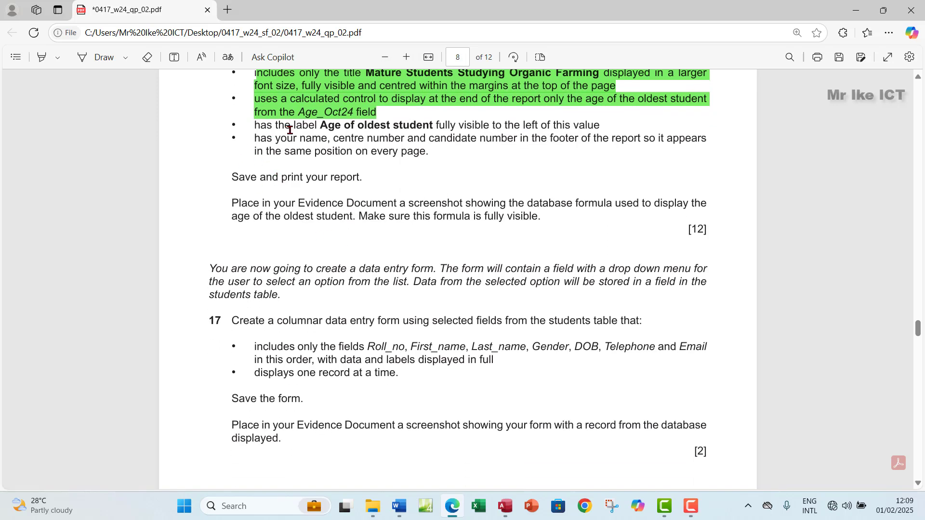
left_click_drag(325, 127, 431, 125)
key("ctrl+c")
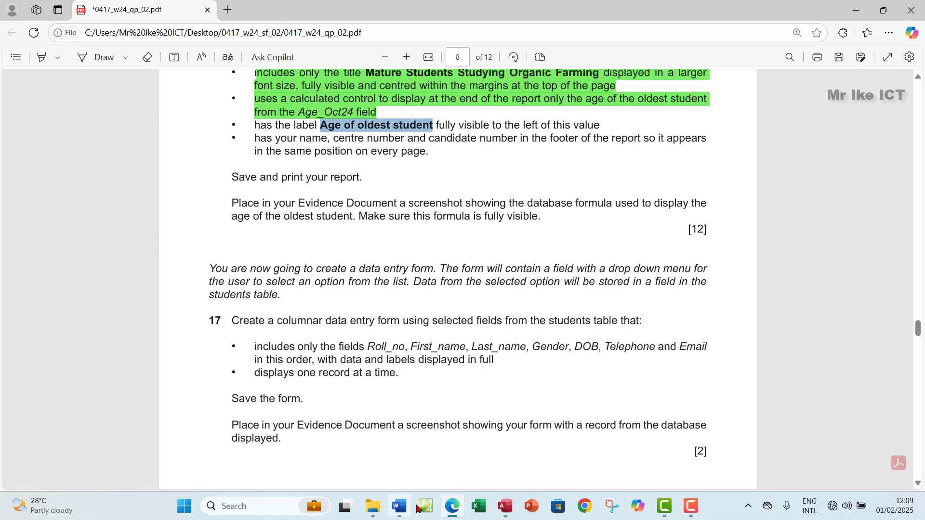
left_click(504, 506)
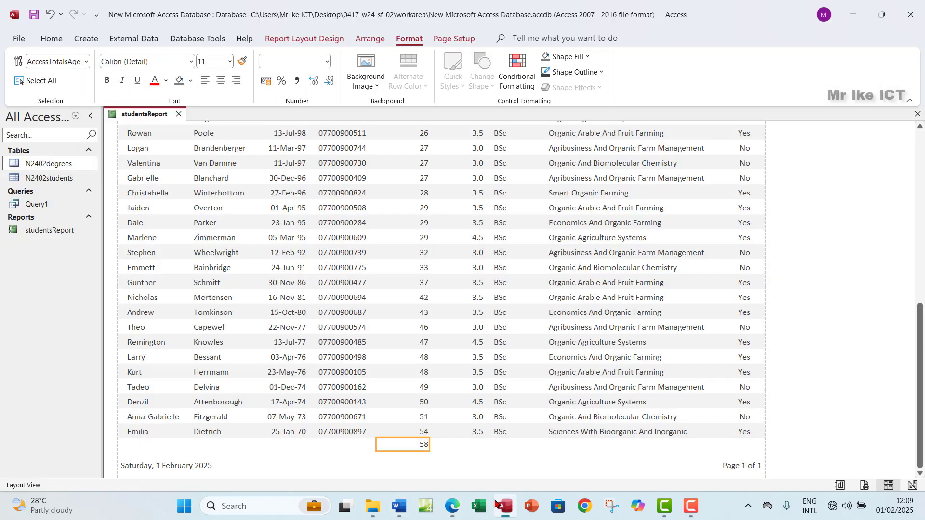
Caption the 58 total 'Age of oldest student', replacing the default 'Age_Oct24 Maximum'
right_click(407, 443)
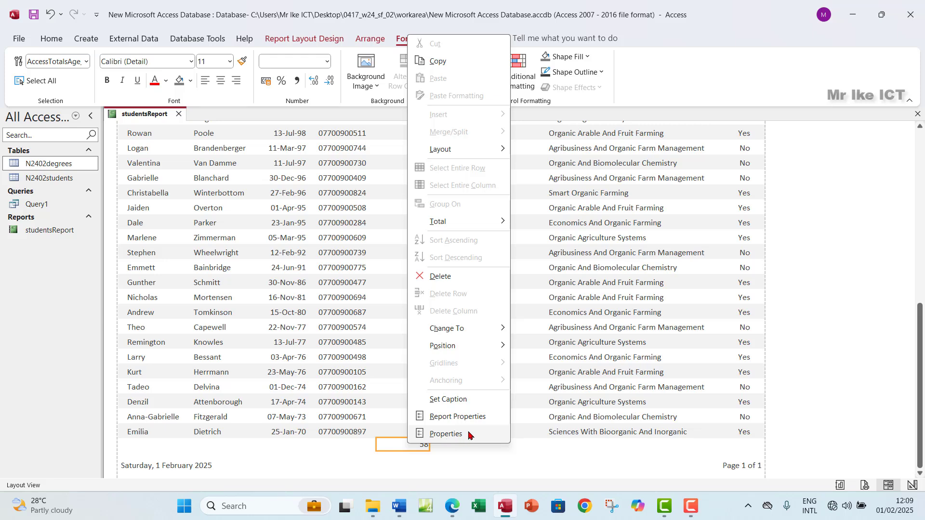
left_click(439, 400)
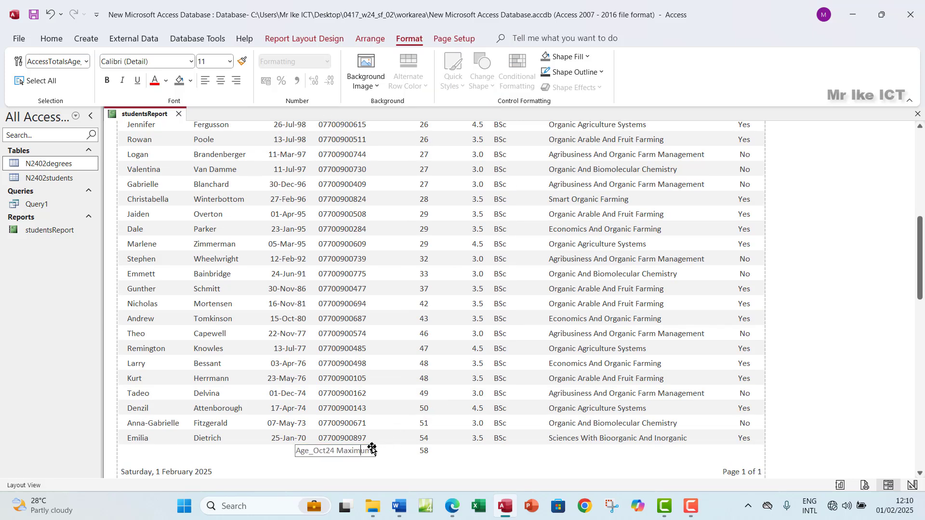
left_click_drag(373, 449, 296, 447)
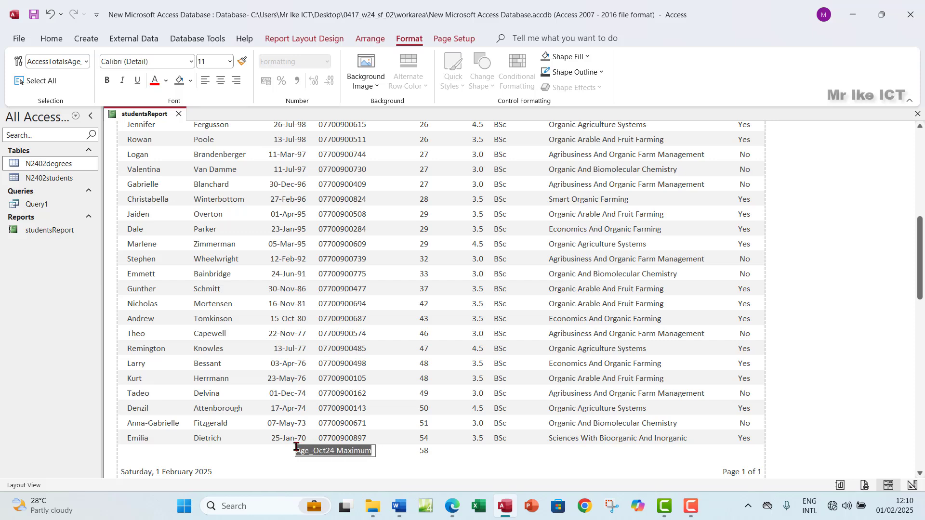
key("ctrl+v")
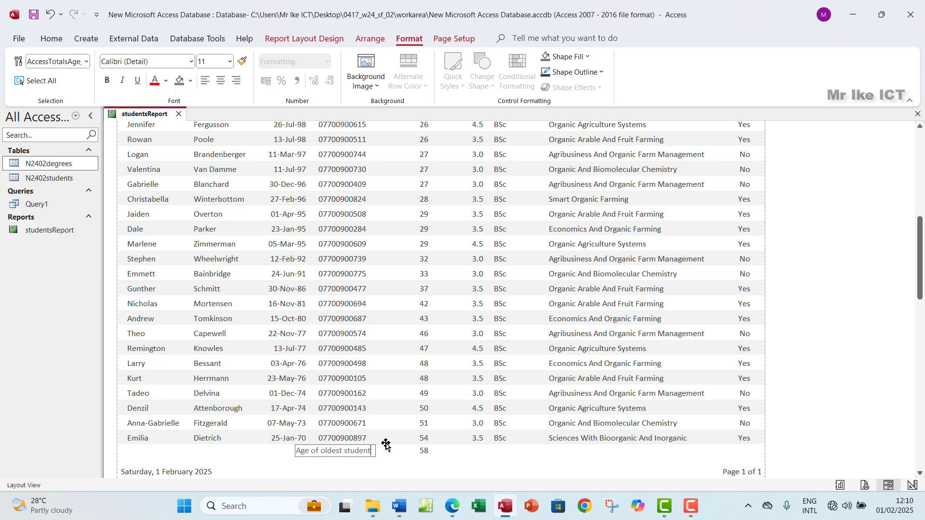
left_click(403, 455)
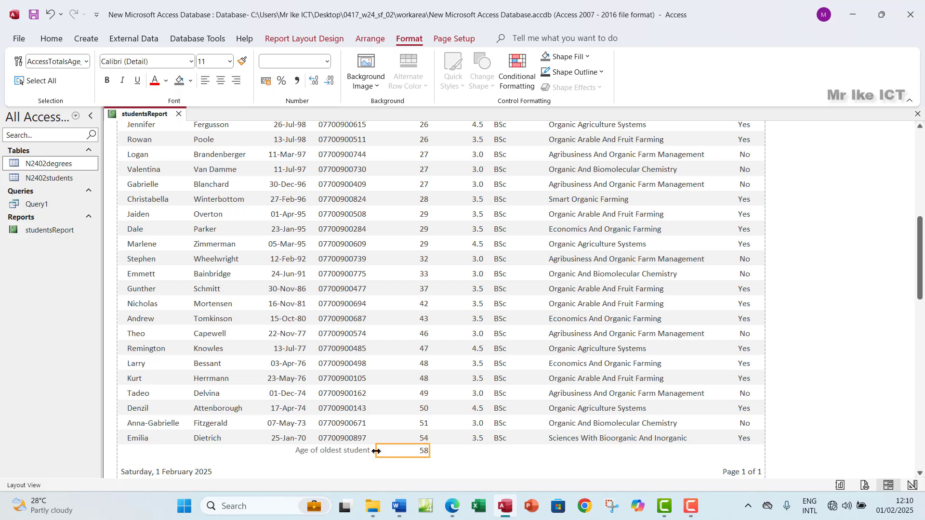
Resize the caption label so its full text fits just left of the 58 value
left_click(350, 456)
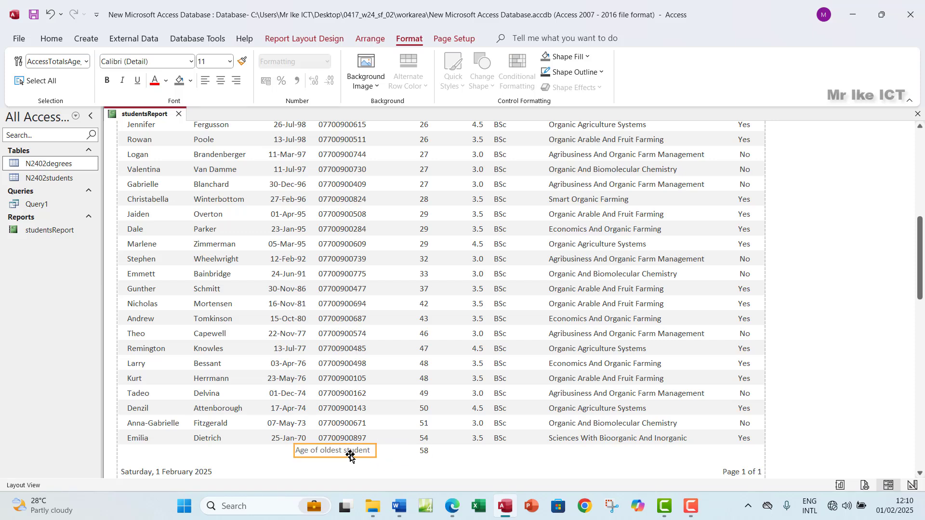
left_click(373, 449)
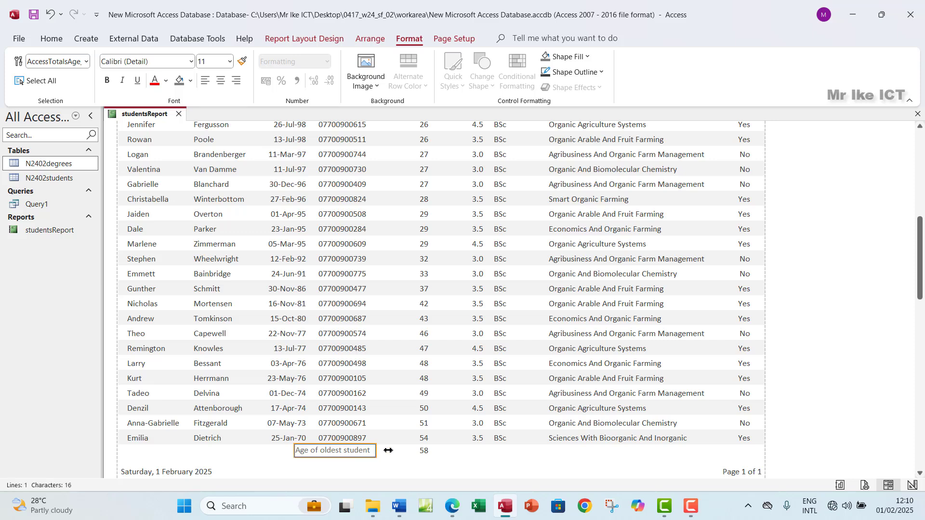
left_click_drag(389, 451, 412, 453)
left_click_drag(294, 450, 334, 451)
left_click(406, 400)
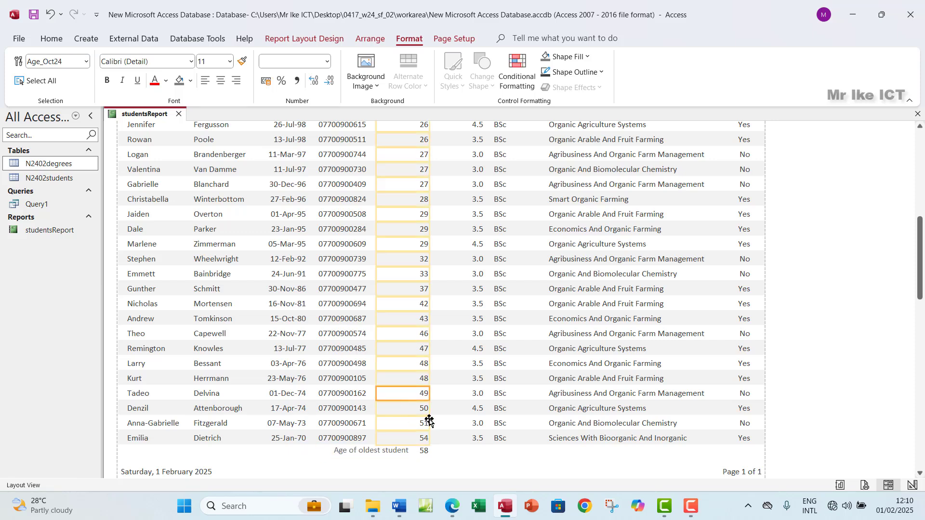
left_click(452, 422)
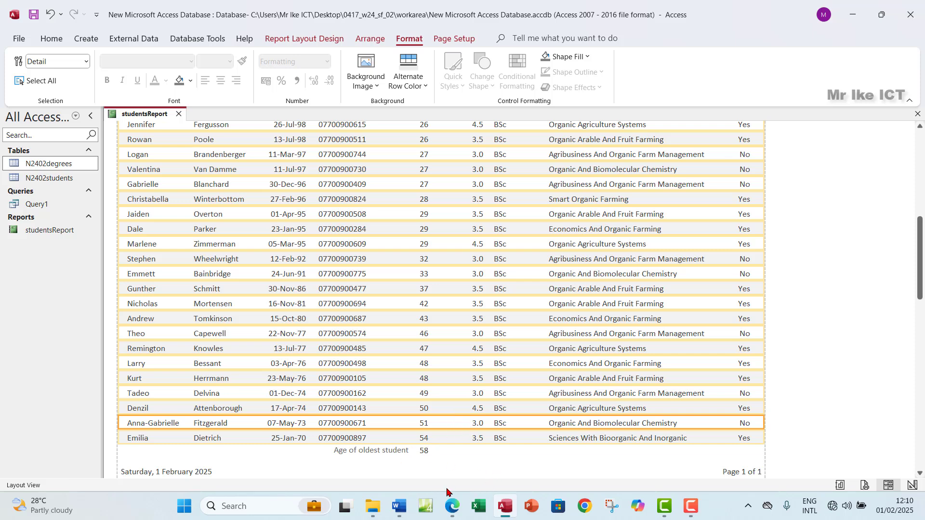
Highlight the 'has the label Age of oldest student…' bullet green and select the footer requirement line
left_click(452, 506)
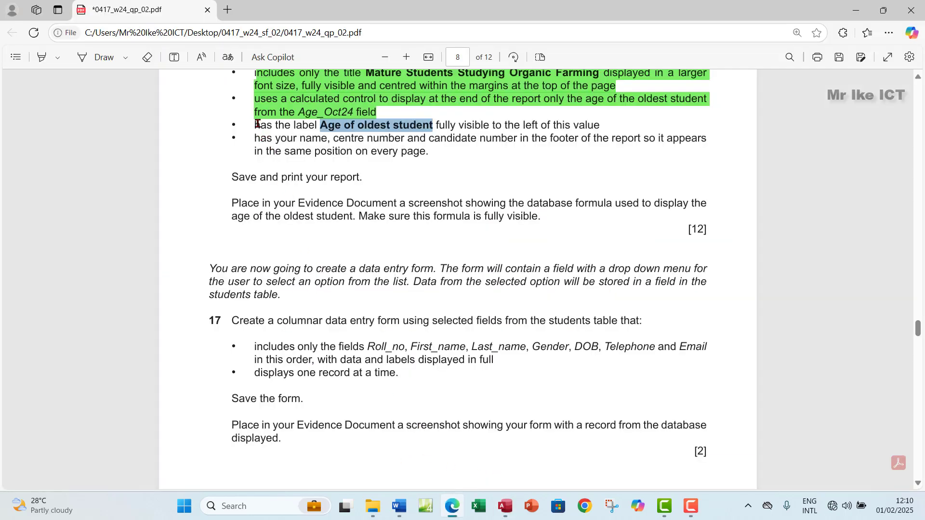
left_click_drag(258, 124, 603, 124)
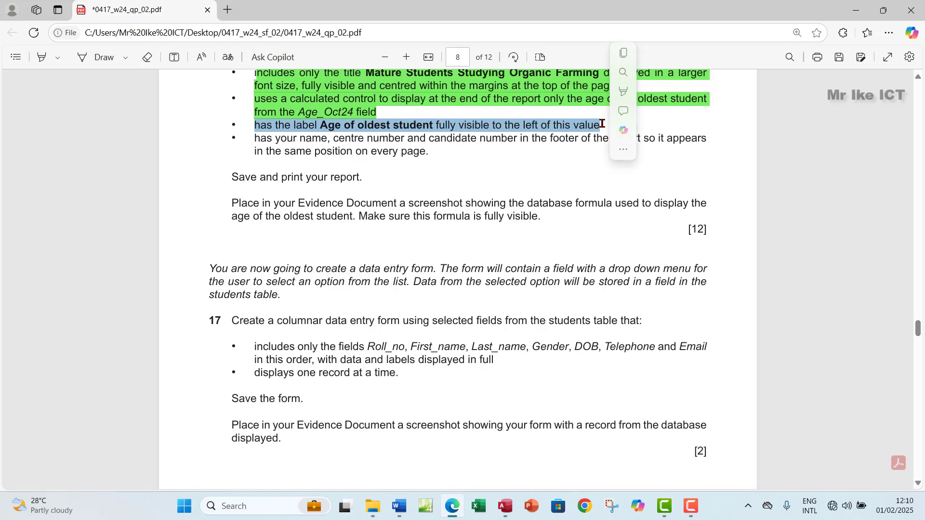
mouse_move(655, 91)
left_click(746, 109)
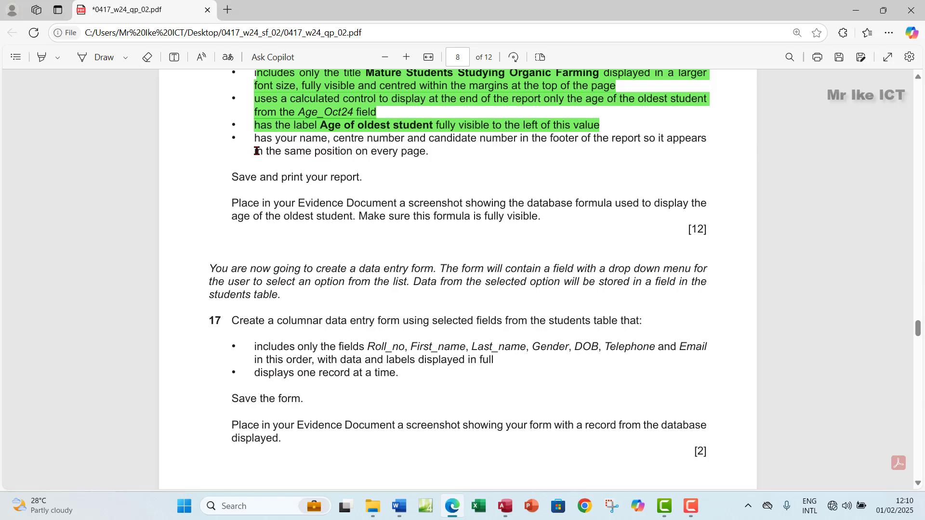
left_click_drag(255, 151, 433, 152)
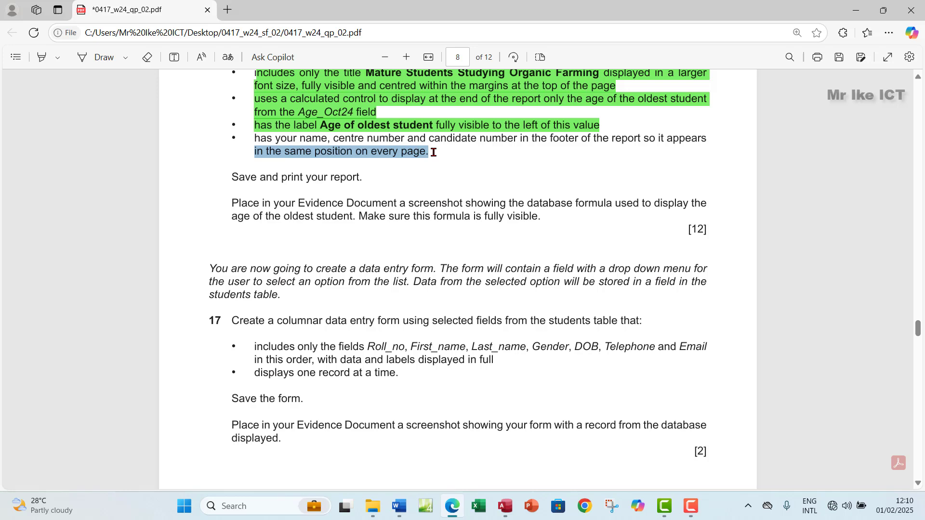
left_click_drag(433, 152, 436, 159)
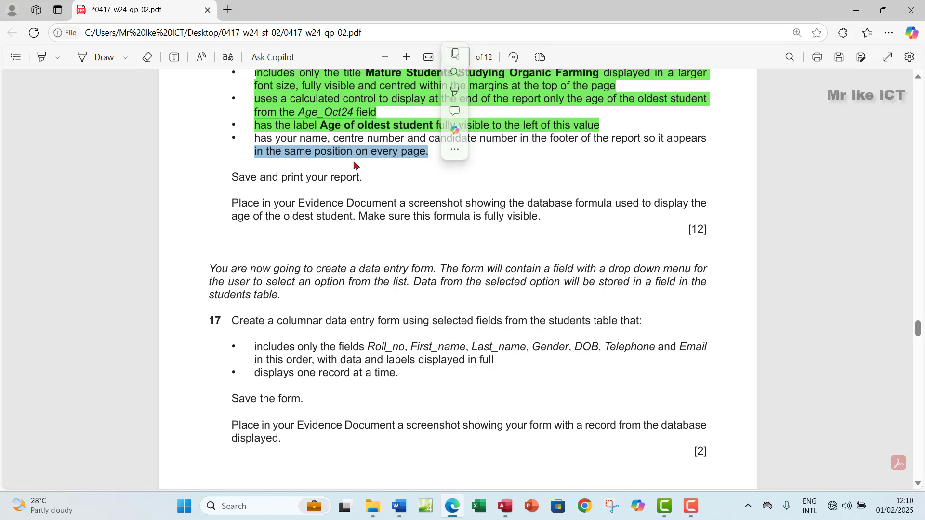
left_click(505, 506)
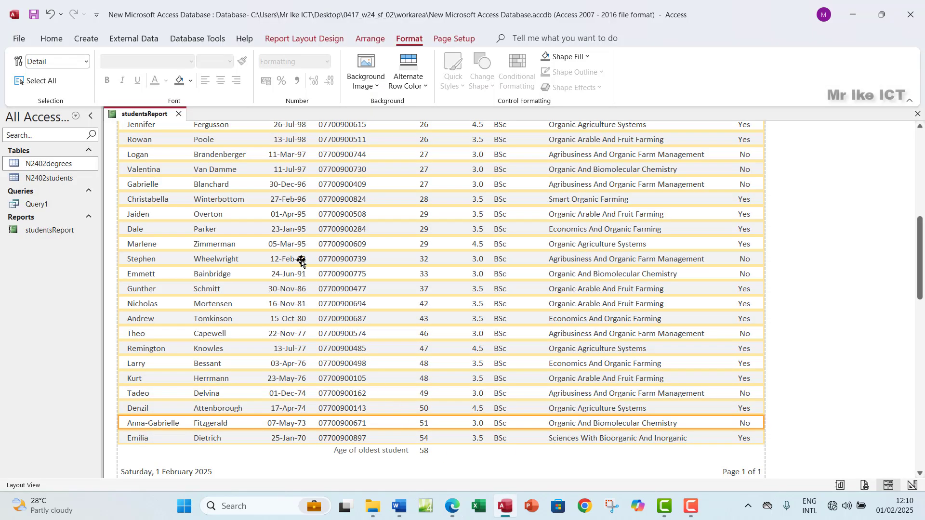
Switch studentsReport from Layout View to Design View via Home > View
left_click(359, 172)
left_click(52, 39)
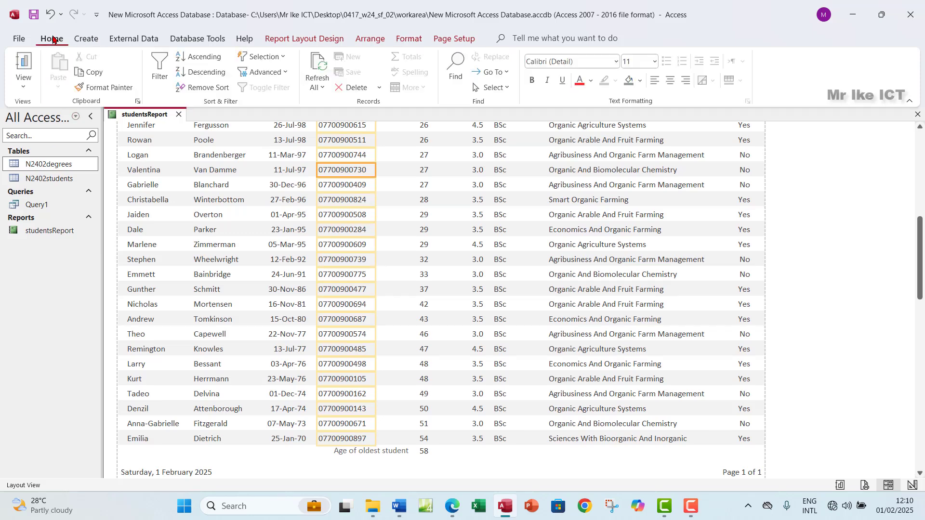
left_click(25, 83)
left_click(50, 186)
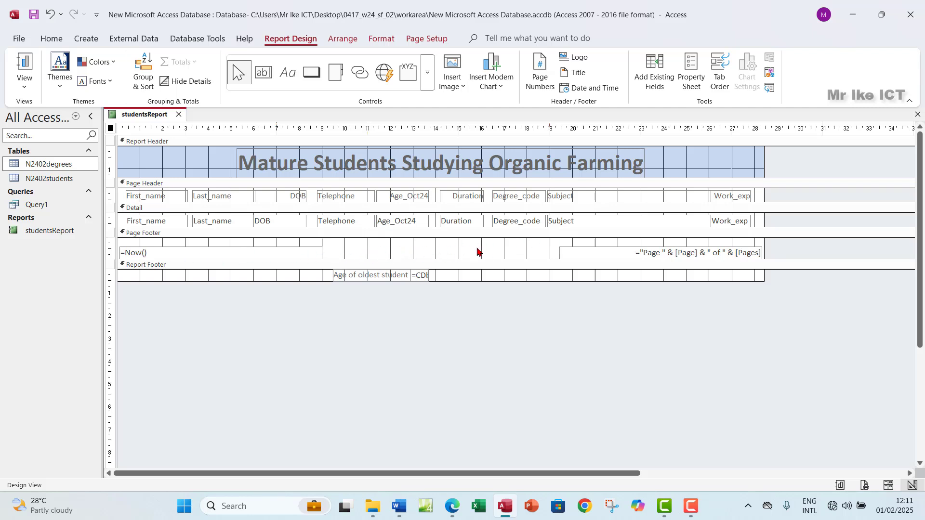
Check the page-number, =Now(), oldest-age label and formula controls, and make the Report Footer taller
left_click(617, 258)
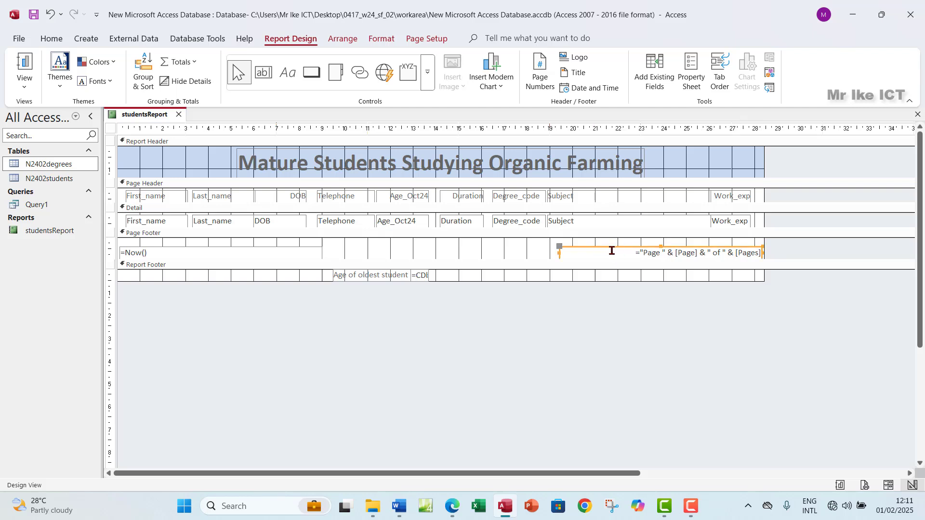
left_click(178, 254)
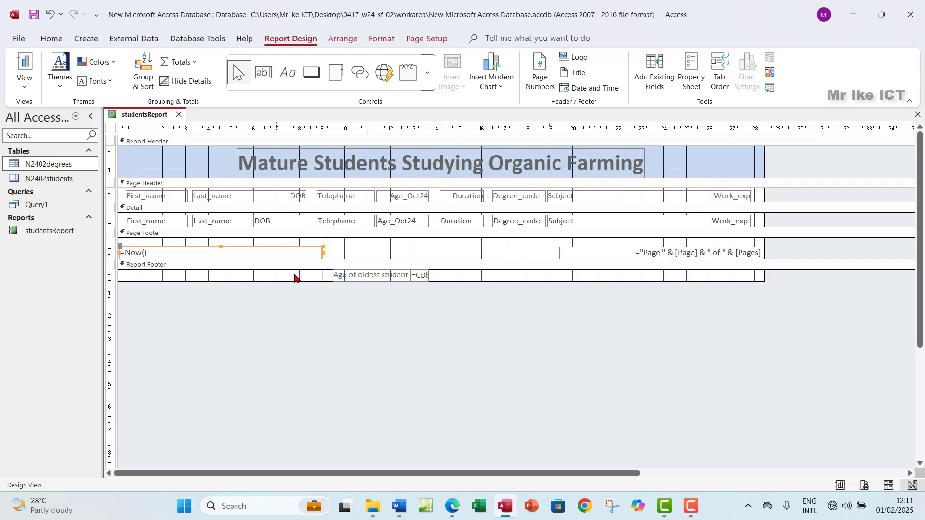
left_click(361, 275)
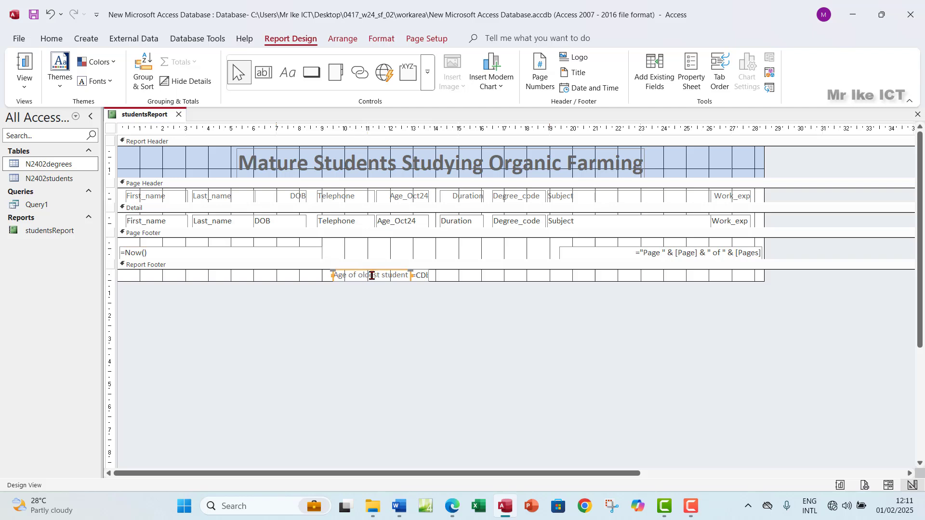
left_click(423, 276)
left_click_drag(269, 282, 291, 282)
Draw a Page Footer label between the date and page number, entering candidate name, centre and candidate numbers
left_click(289, 73)
left_click_drag(326, 239, 548, 260)
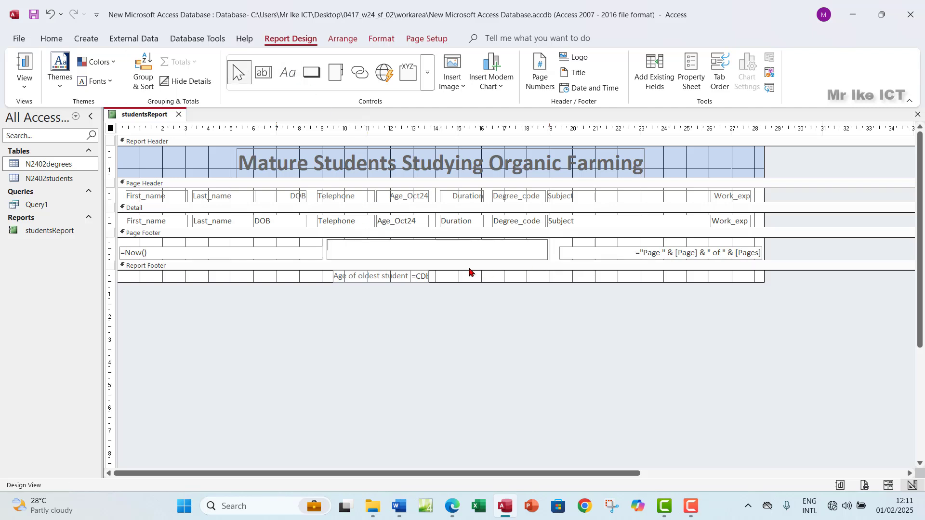
type("Ikew")
key("Caps_Lock")
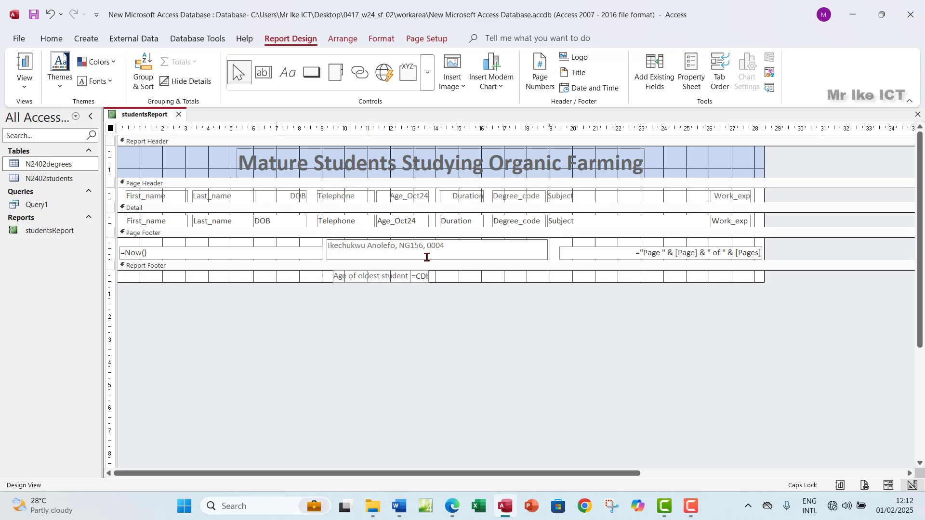
left_click(544, 266)
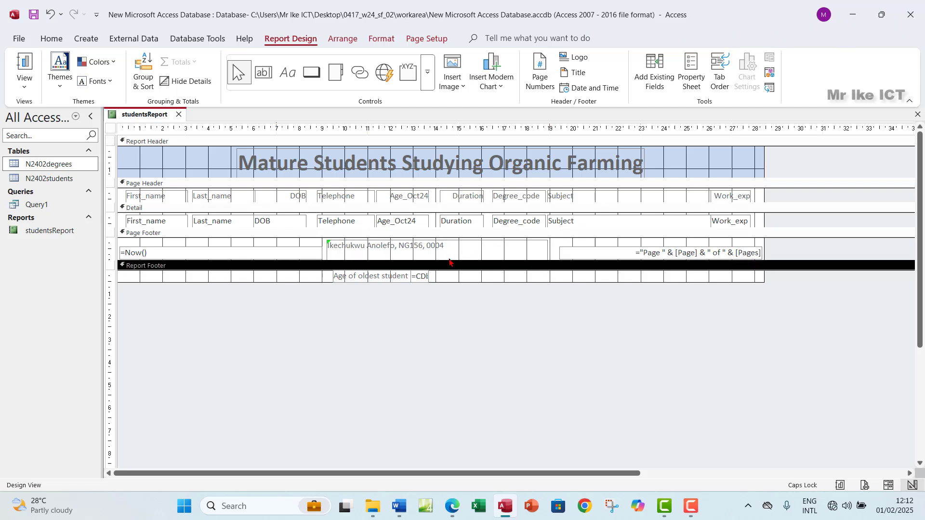
left_click(24, 83)
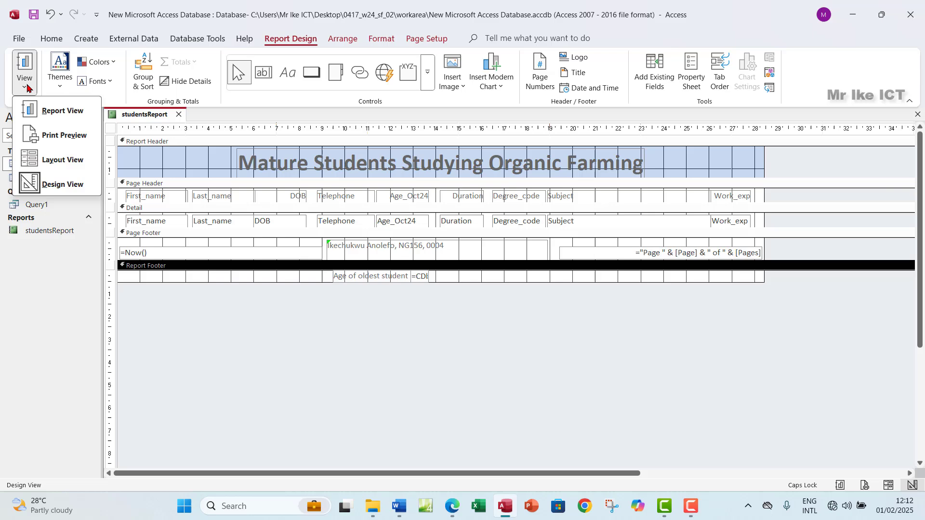
left_click(47, 140)
scroll(385, 310, "down", 5)
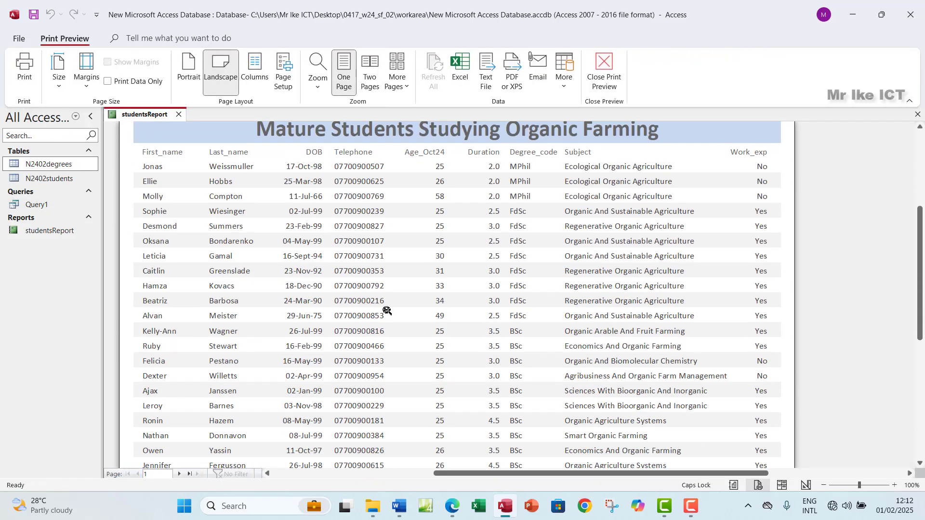
scroll(387, 310, "down", 3)
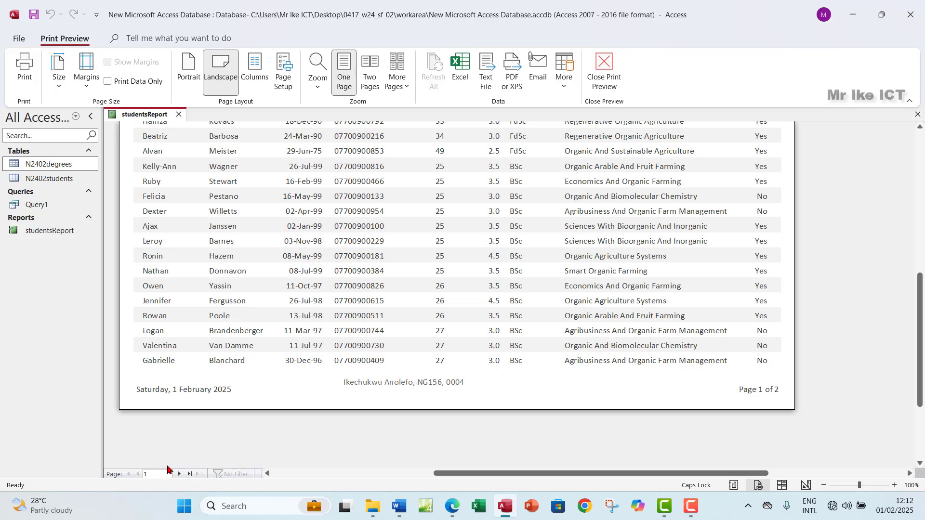
left_click(179, 474)
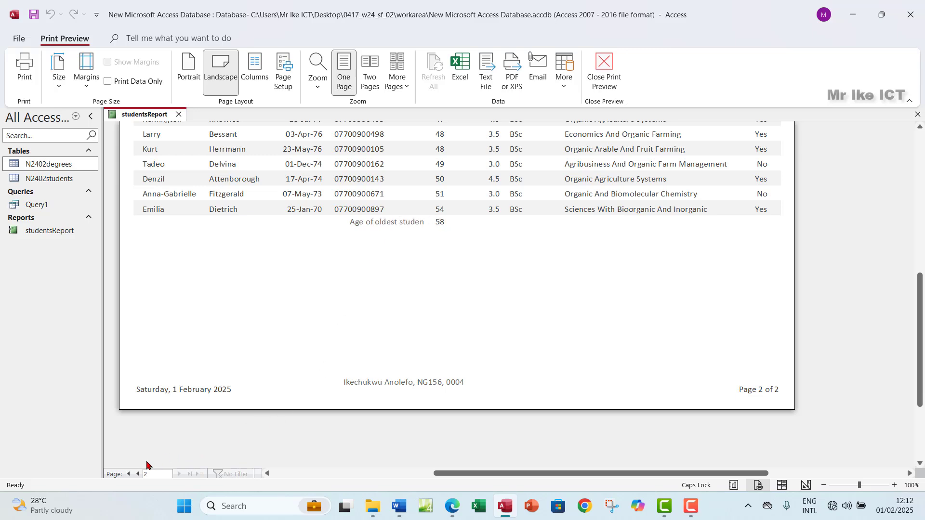
left_click(139, 475)
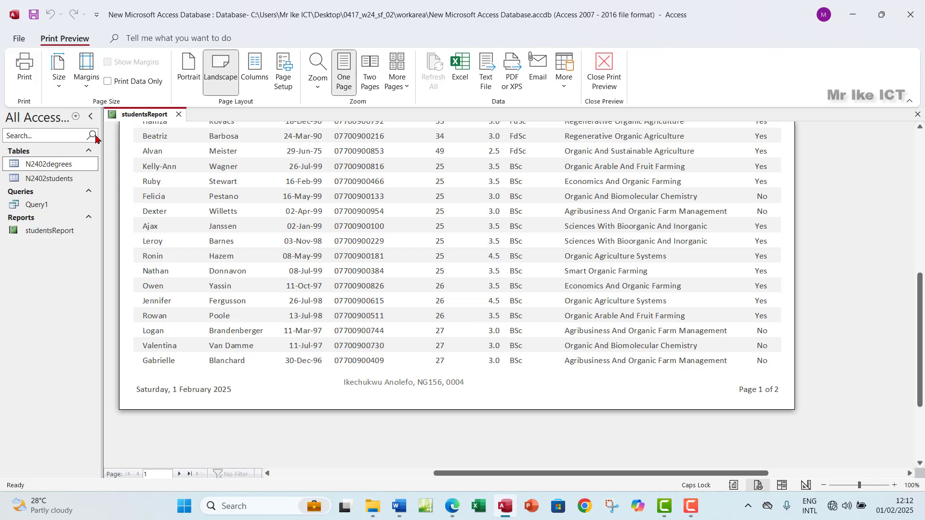
left_click(605, 68)
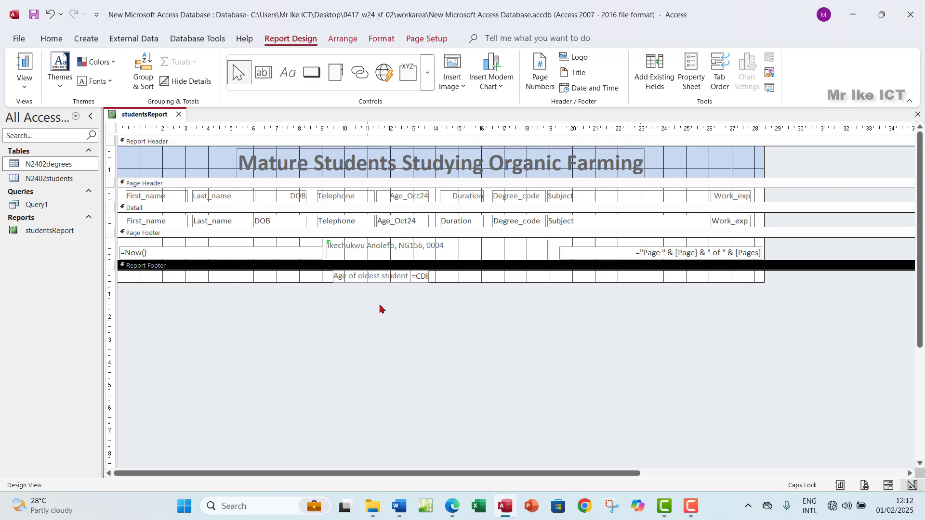
Highlight the footer name, centre and candidate number bullet green in the PDF, then return to Access
left_click(453, 506)
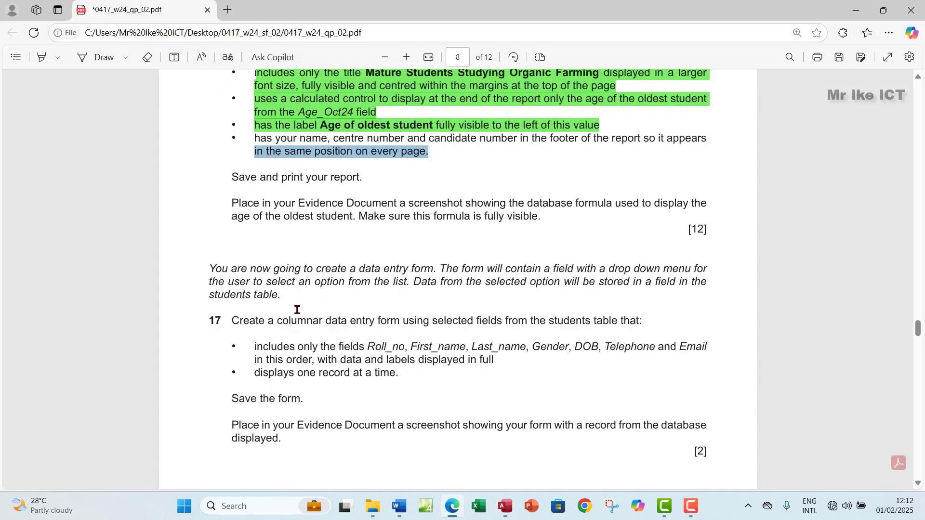
left_click_drag(255, 139, 434, 152)
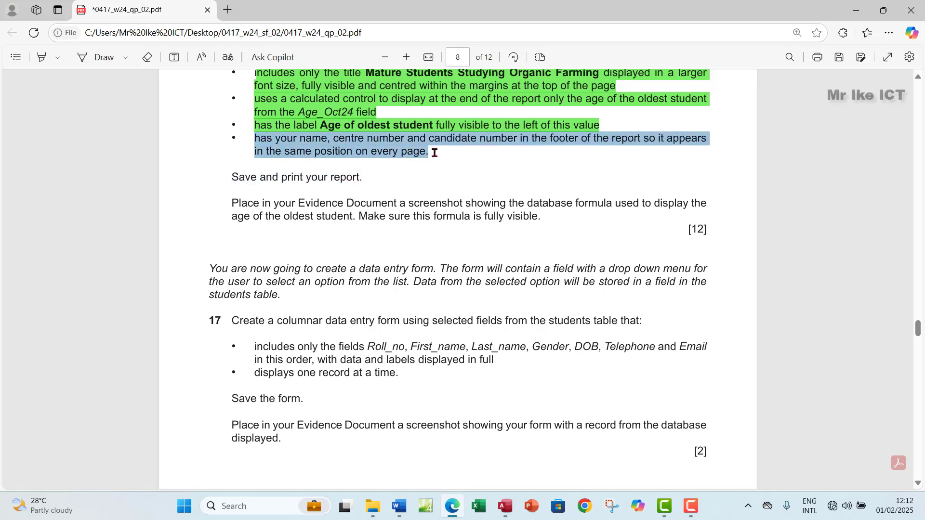
mouse_move(541, 93)
left_click(557, 129)
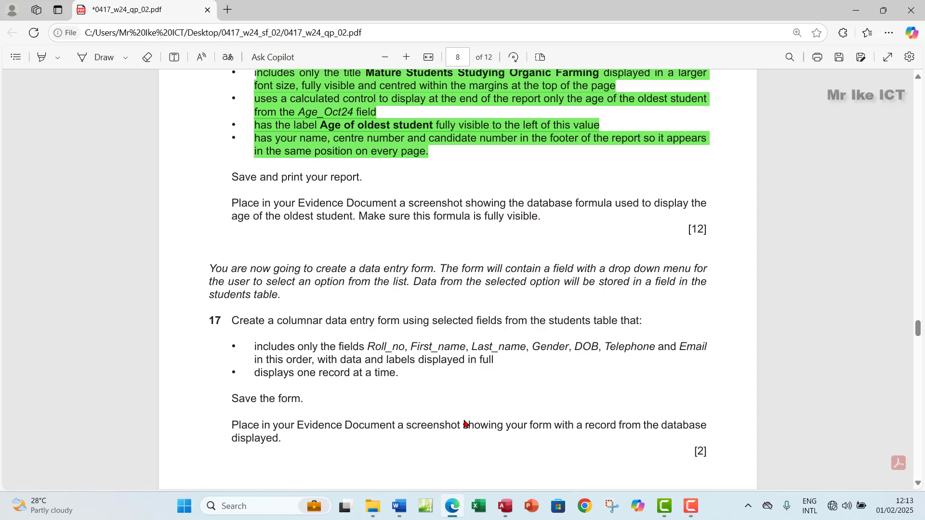
left_click(505, 506)
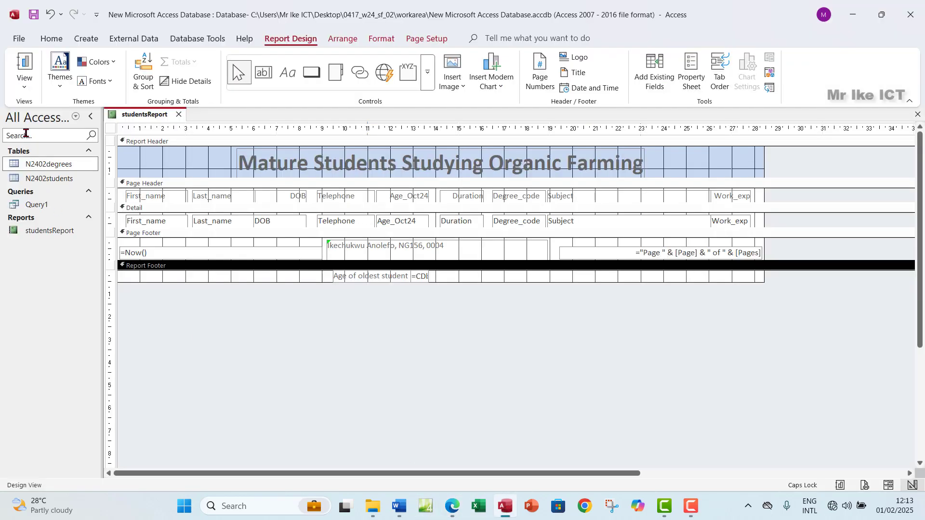
Preview studentsReport in Print Preview, then close it back to Design View
left_click(29, 88)
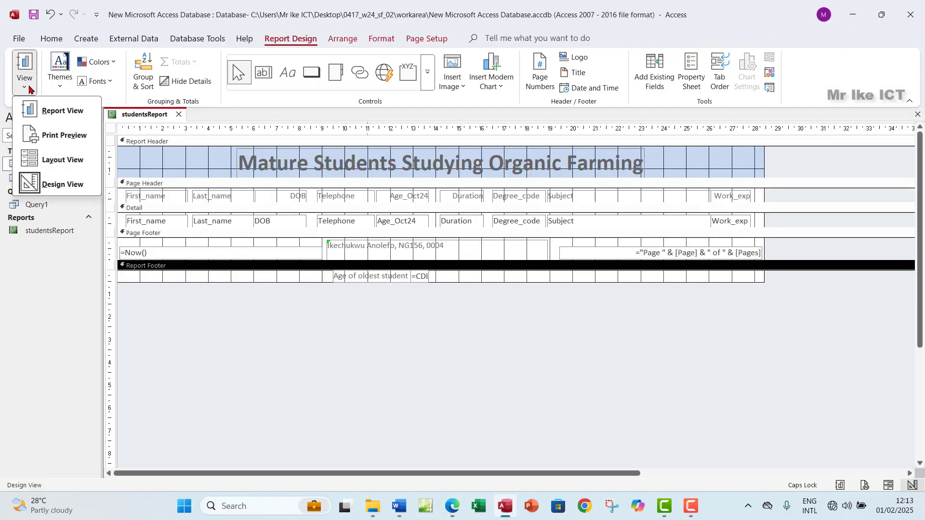
left_click(58, 133)
scroll(315, 263, "up", 5)
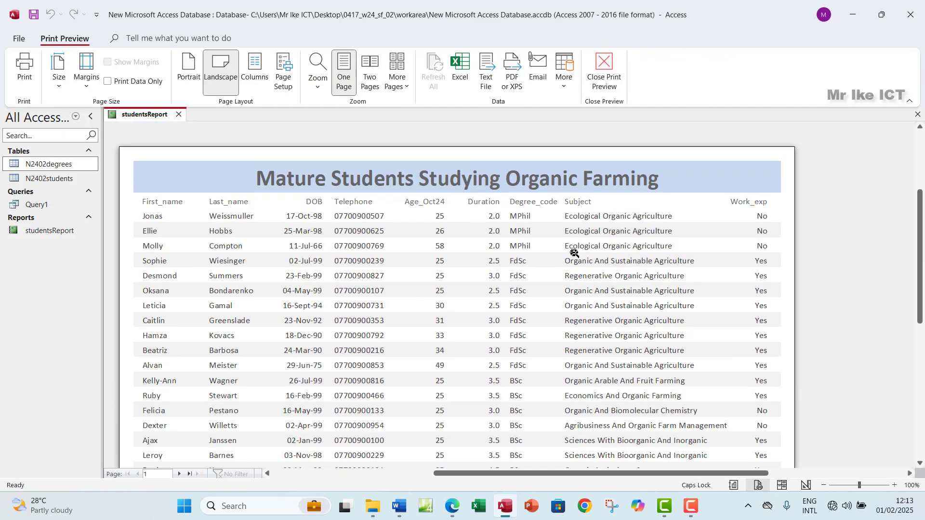
left_click(604, 73)
left_click(24, 82)
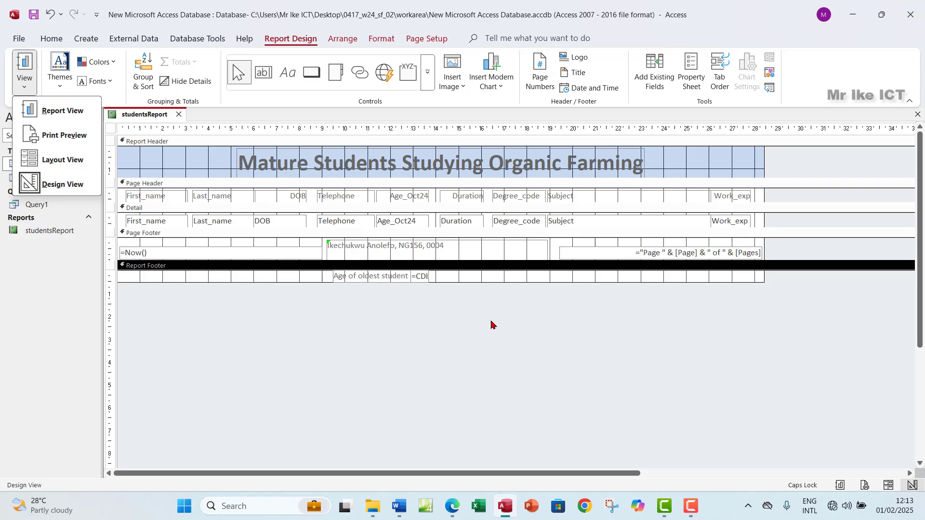
left_click(421, 276)
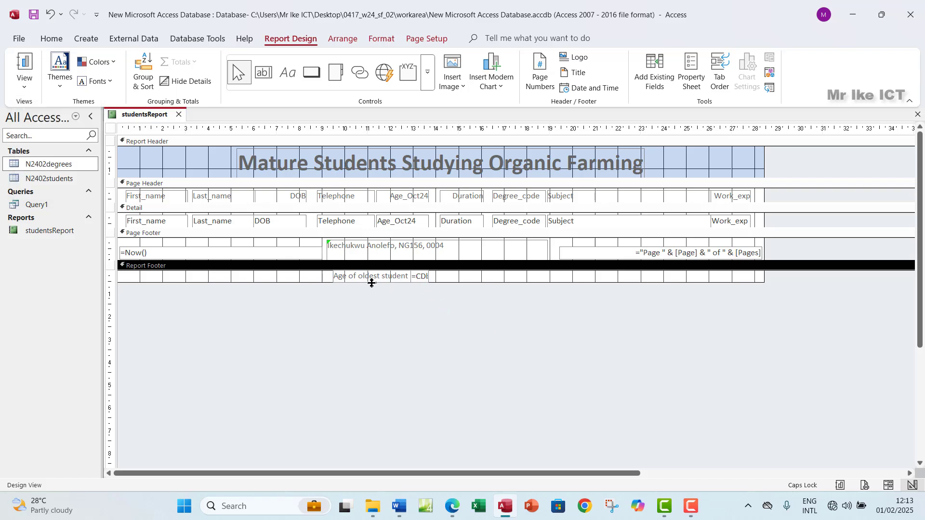
Widen the =CDbl(Max([Age_Oct24])) box to show it fully and snip the Report Footer
left_click(421, 278)
left_click(415, 278)
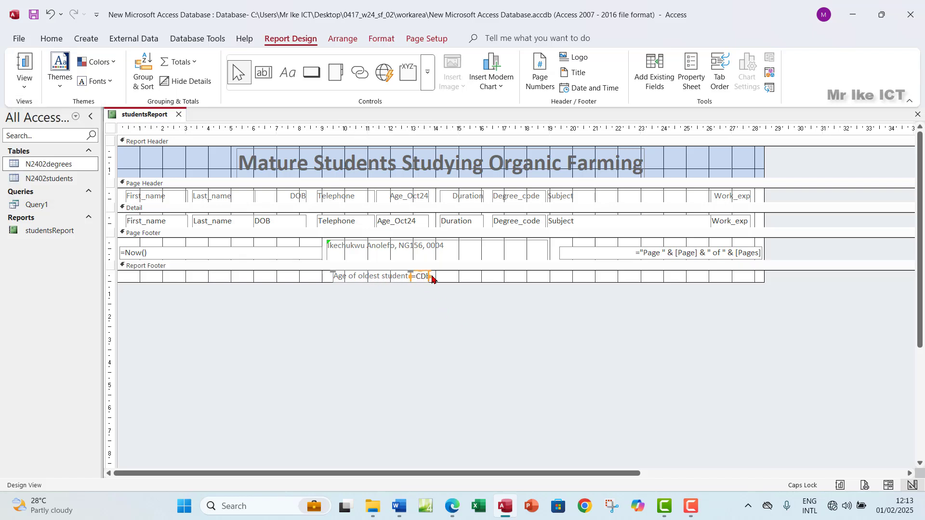
left_click_drag(429, 278, 507, 278)
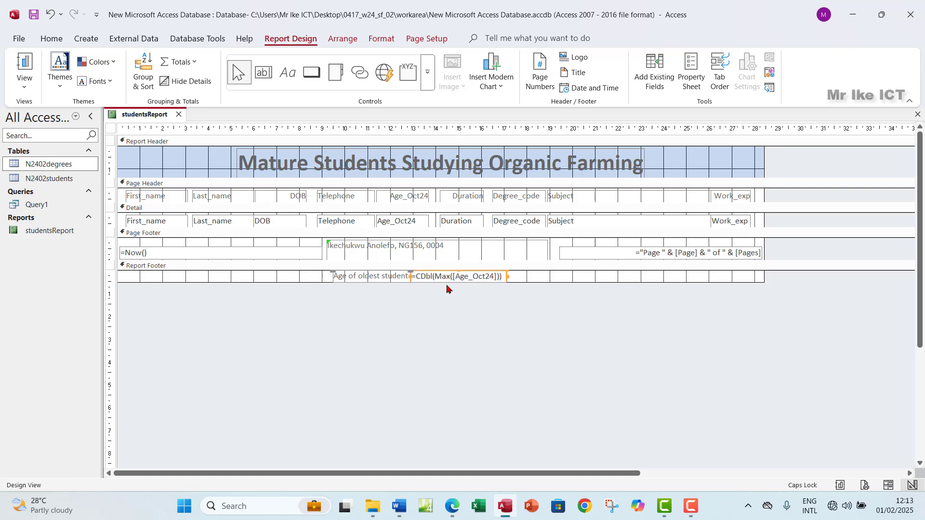
left_click(455, 510)
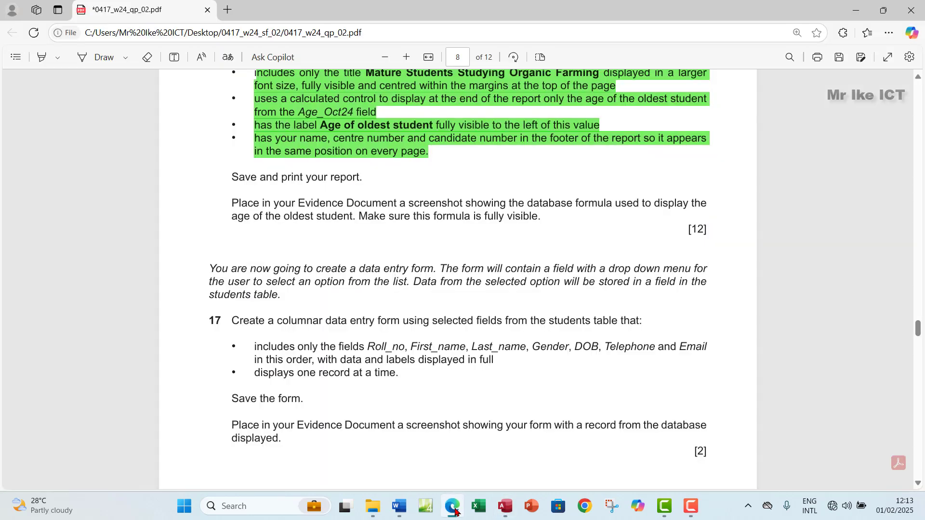
left_click(455, 510)
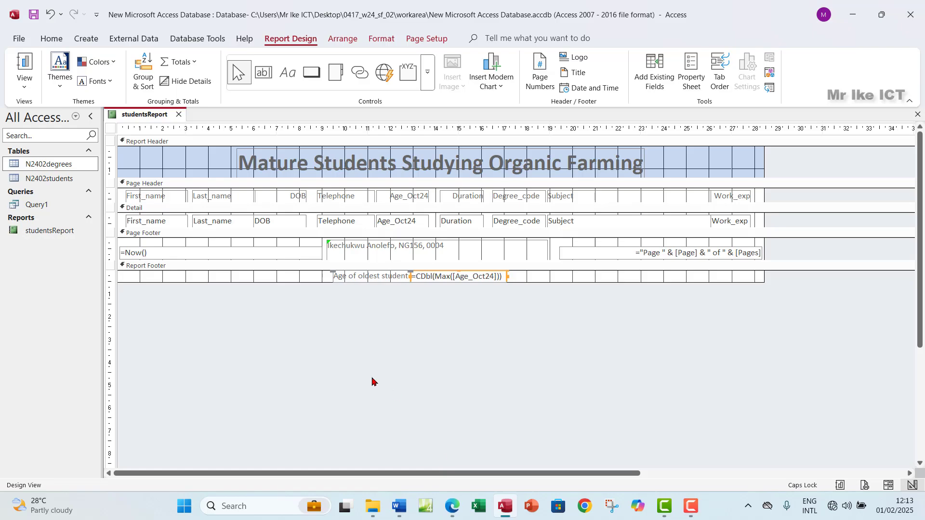
key("shift+super+s")
left_click_drag(324, 264, 519, 290)
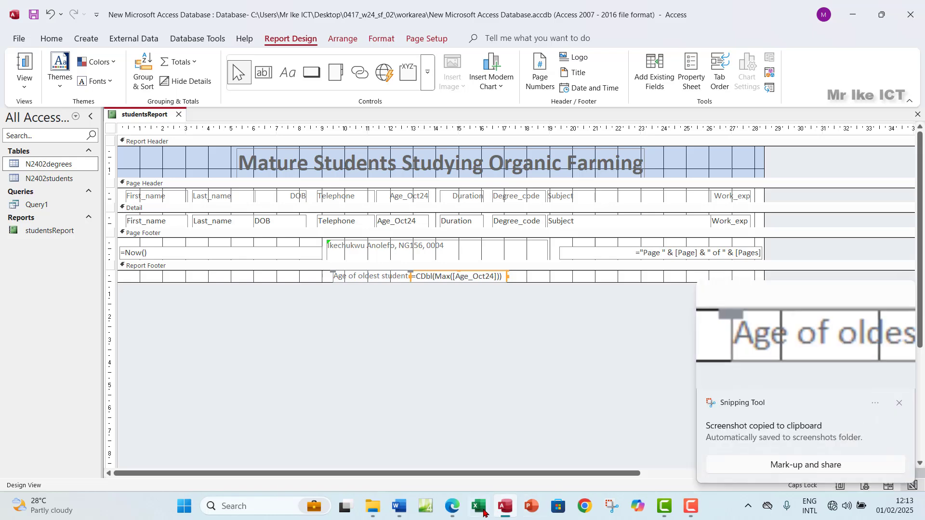
Paste the formula screenshot under Step 16 evidence in the Word document
left_click(453, 512)
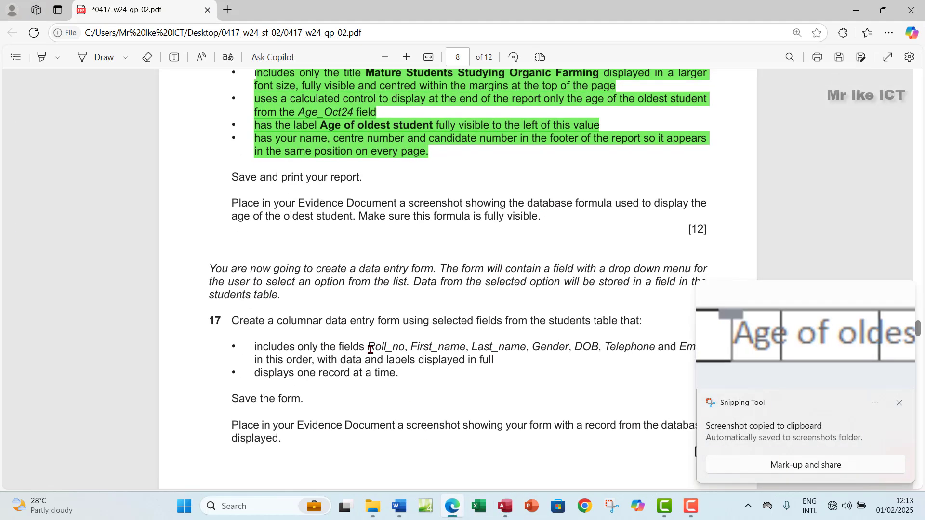
scroll(370, 349, "up", 5)
scroll(369, 348, "down", 3)
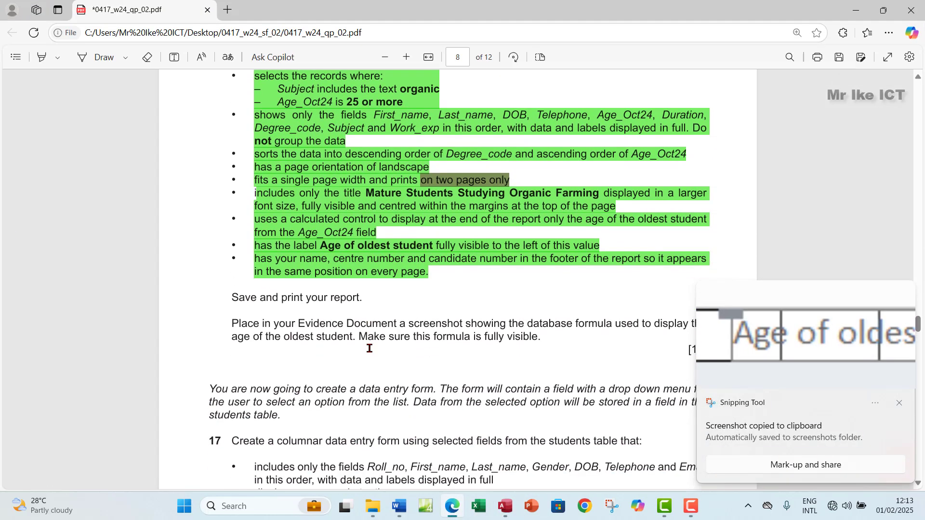
left_click(408, 511)
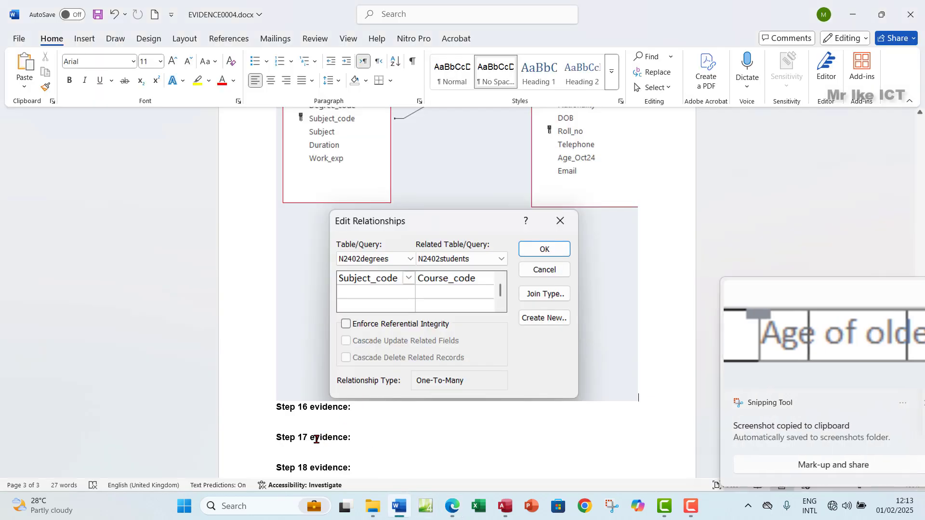
left_click(295, 426)
type("Age of oldest student\t=CDbl(Max([Age_Oct24]))")
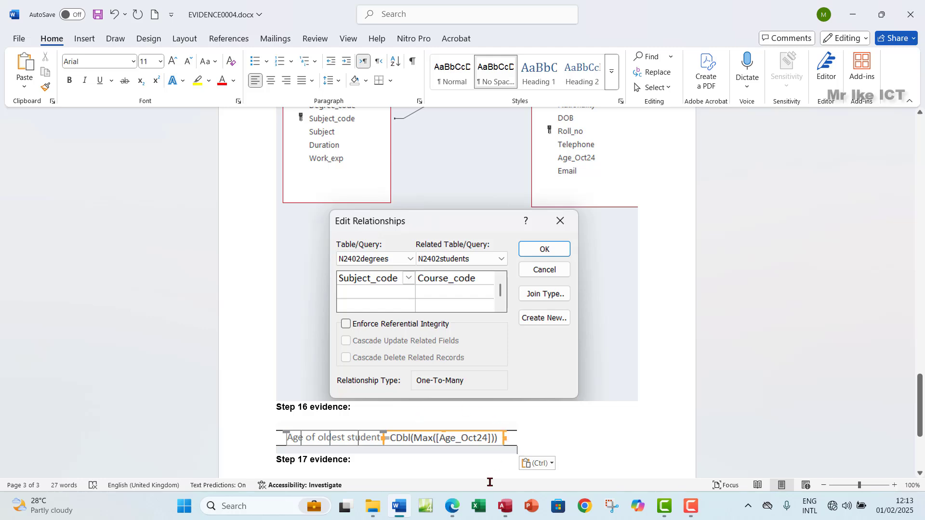
Highlight Question 16's closing screenshot-evidence instructions green in the exam PDF
left_click(453, 506)
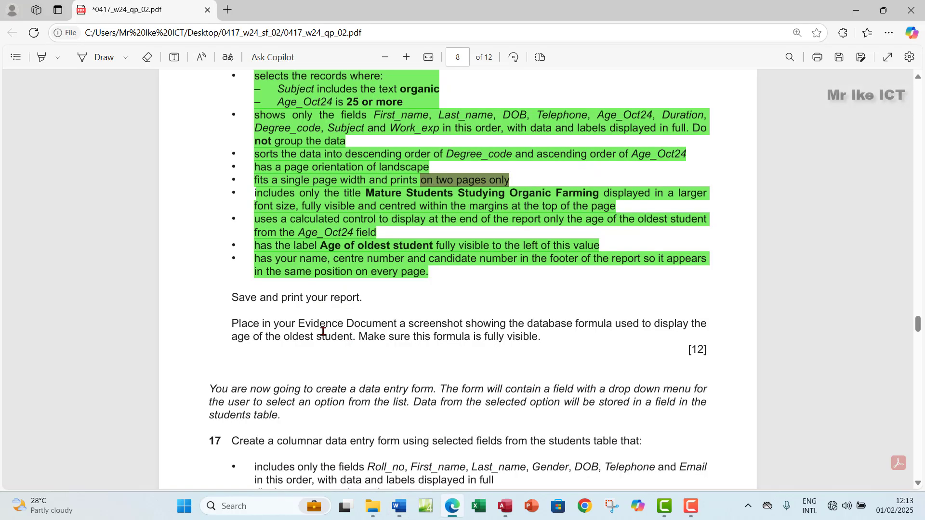
scroll(323, 331, "down", 2)
left_click_drag(231, 237, 544, 279)
mouse_move(585, 217)
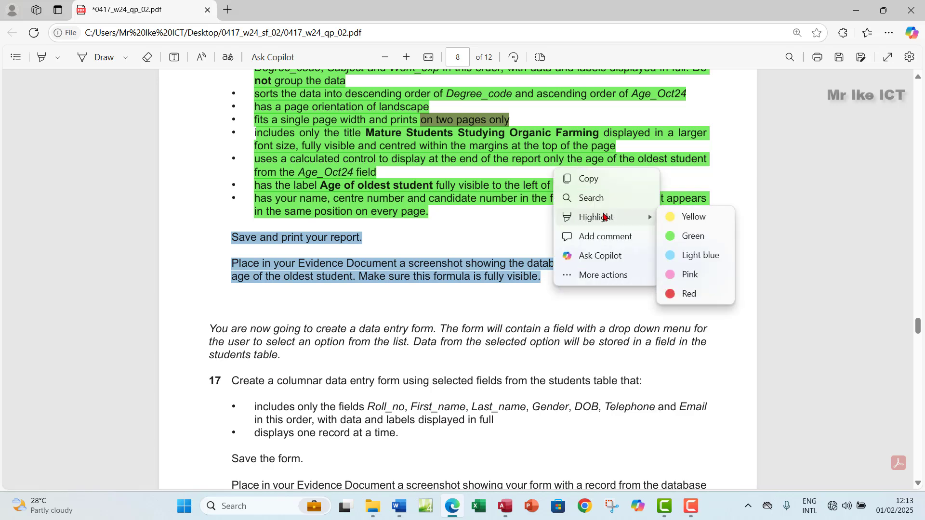
left_click(689, 235)
scroll(534, 262, "down", 4)
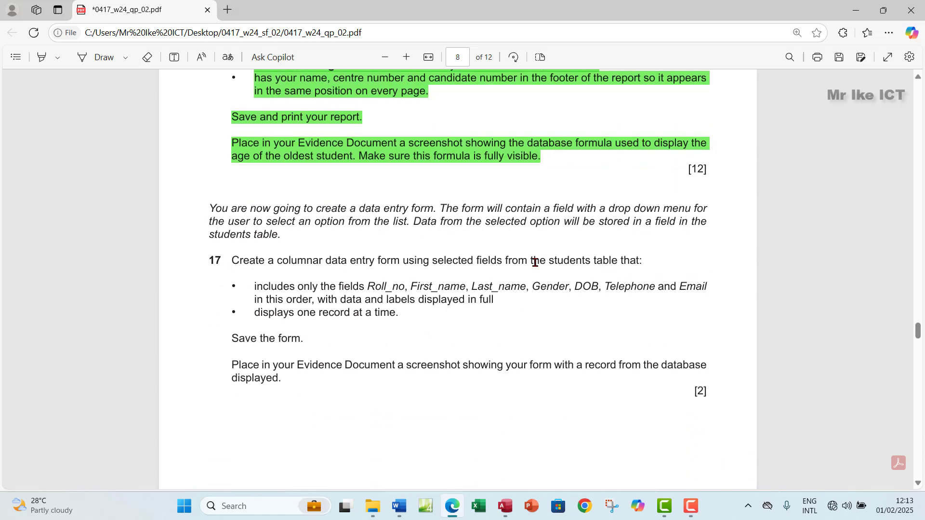
scroll(535, 262, "down", 2)
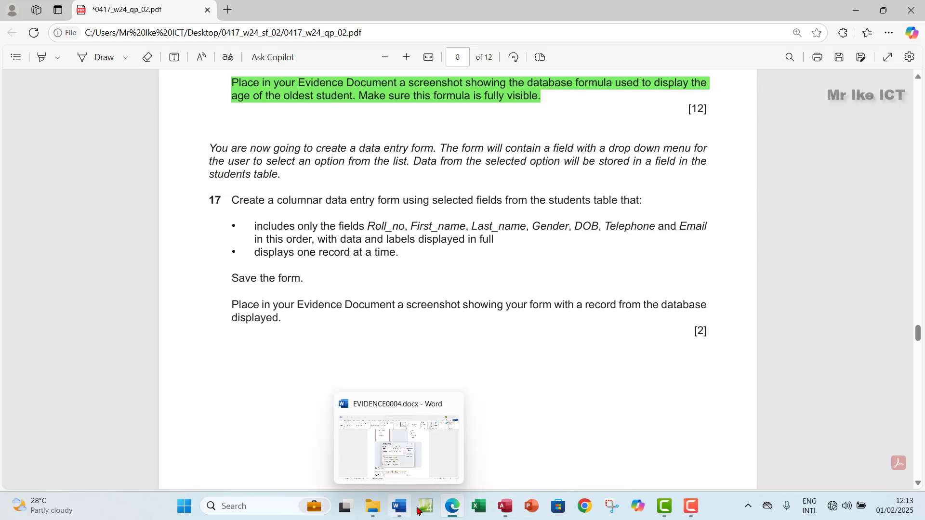
Close the studentsReport design in Access and scroll the exam paper down to question 17
left_click(503, 507)
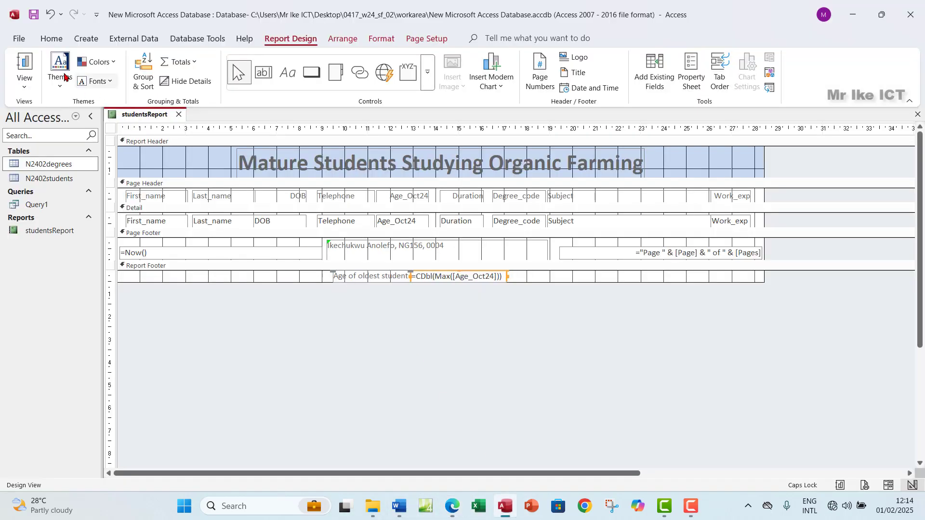
left_click(917, 115)
left_click(451, 505)
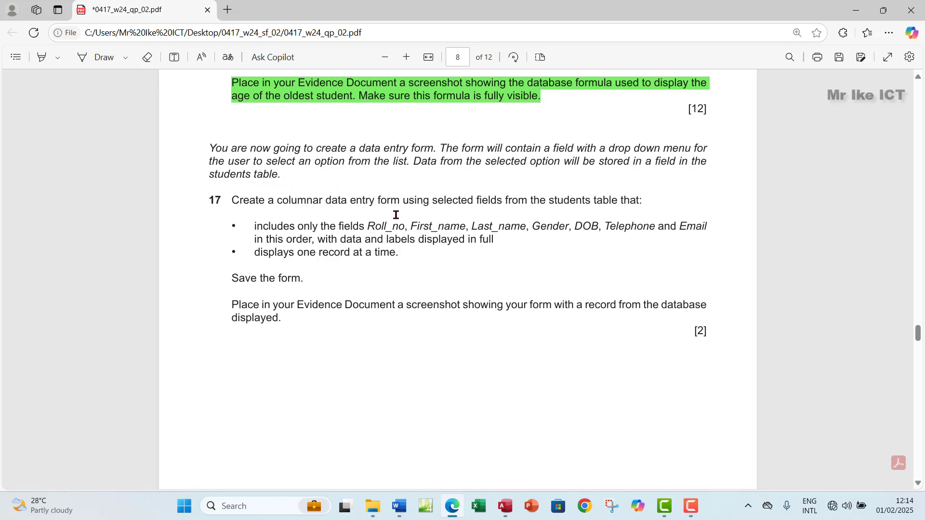
scroll(396, 215, "down", 1)
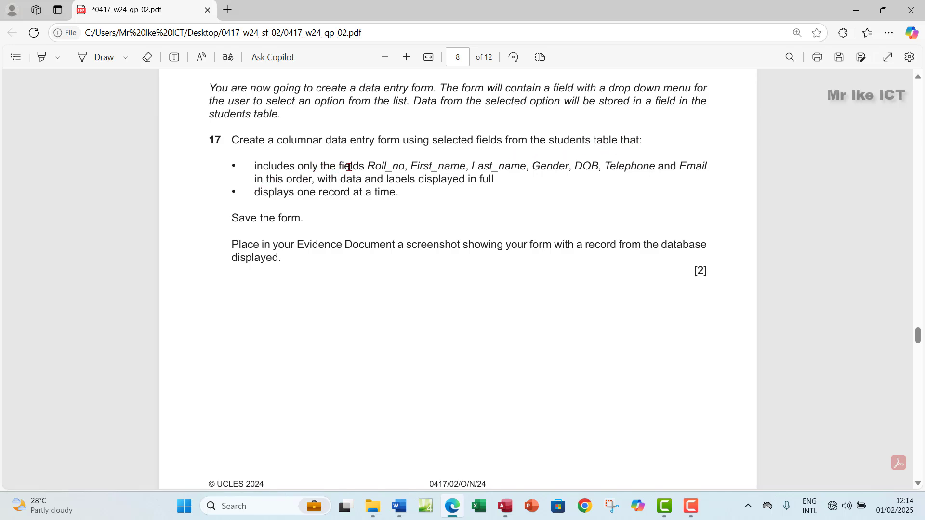
Read question 17's list of required form fields, from Roll_no onward, then return to Access's Create options
left_click_drag(376, 168, 404, 167)
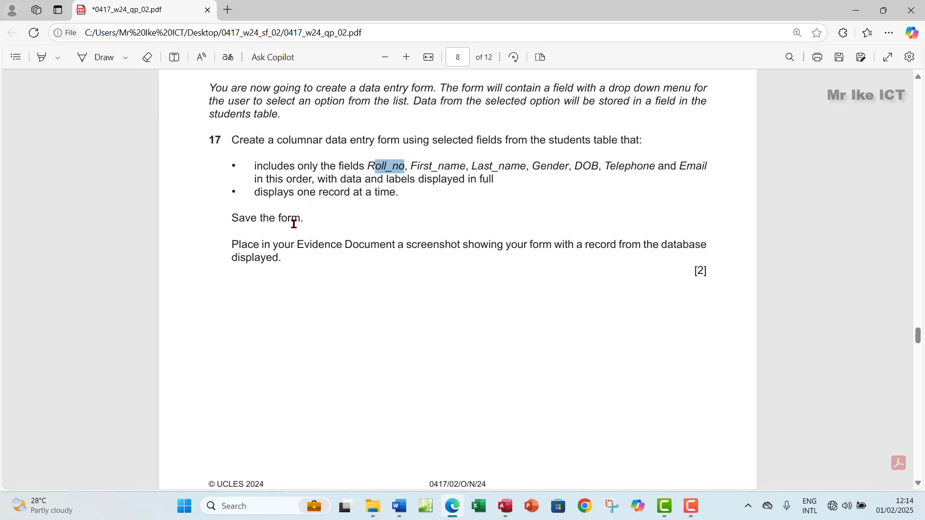
left_click(337, 195)
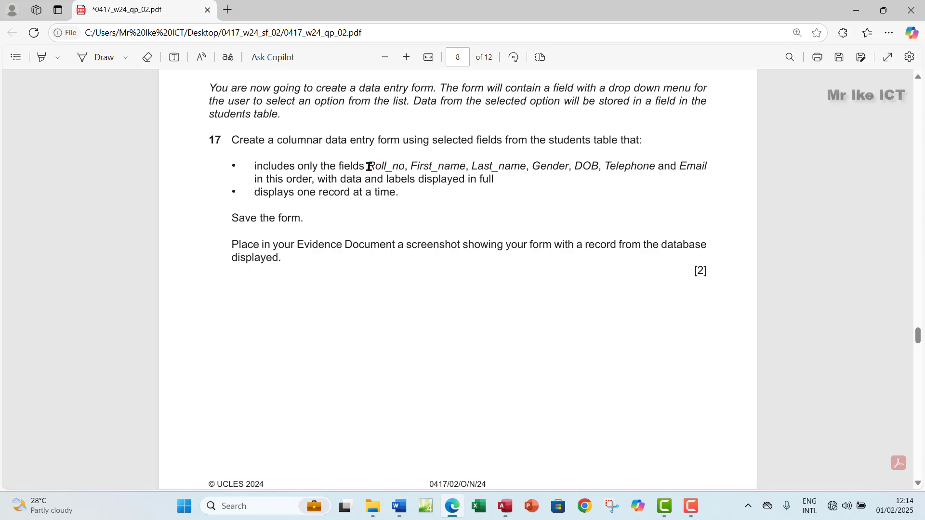
left_click_drag(367, 166, 707, 168)
left_click(417, 221)
left_click(505, 508)
left_click(89, 40)
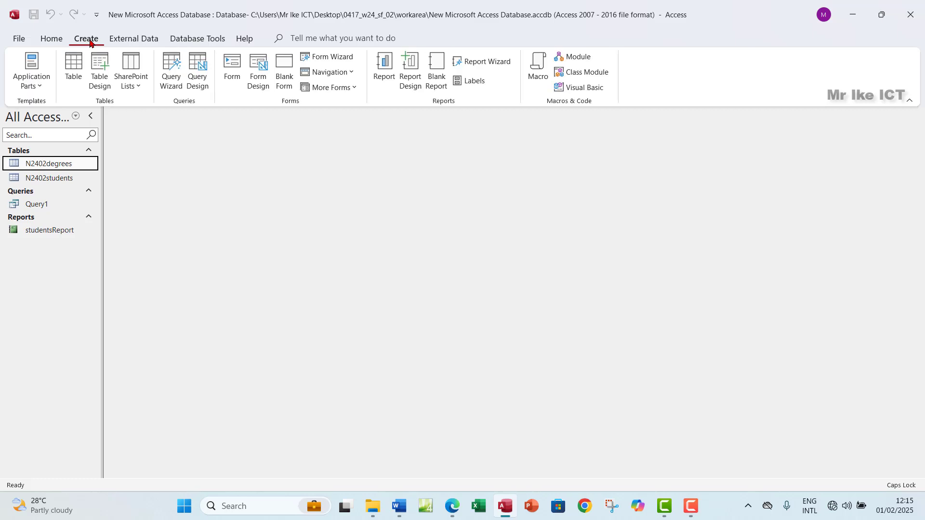
Start the Form Wizard and highlight 'students table' in yellow in the exam paper
left_click(326, 58)
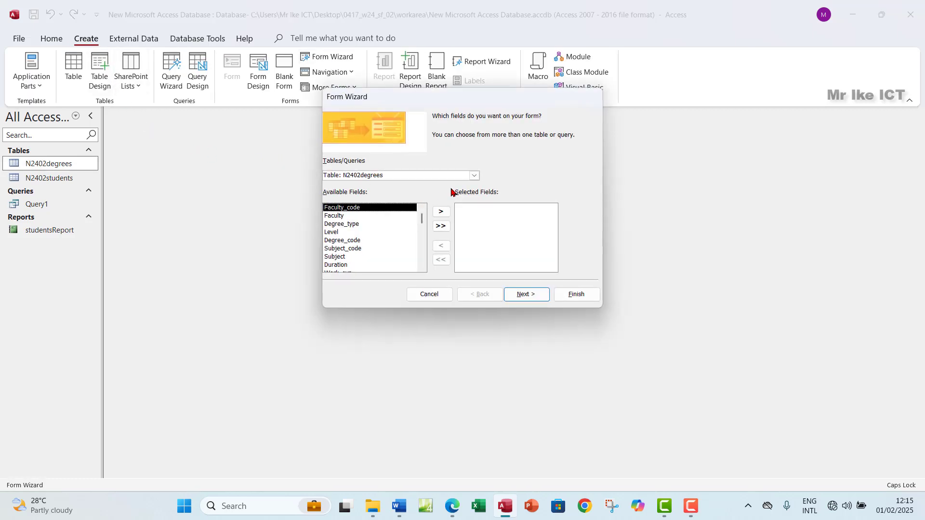
left_click(452, 508)
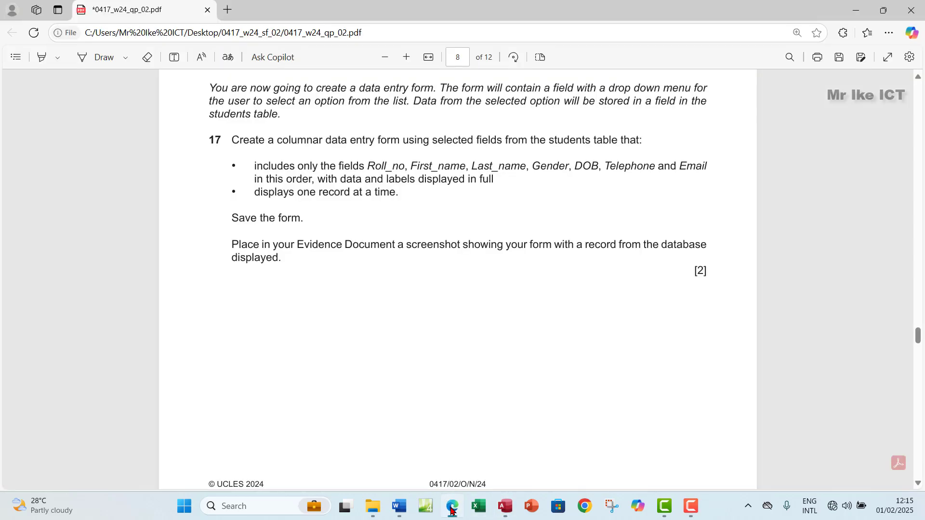
left_click(452, 508)
left_click(452, 509)
left_click_drag(550, 141, 620, 140)
right_click(622, 140)
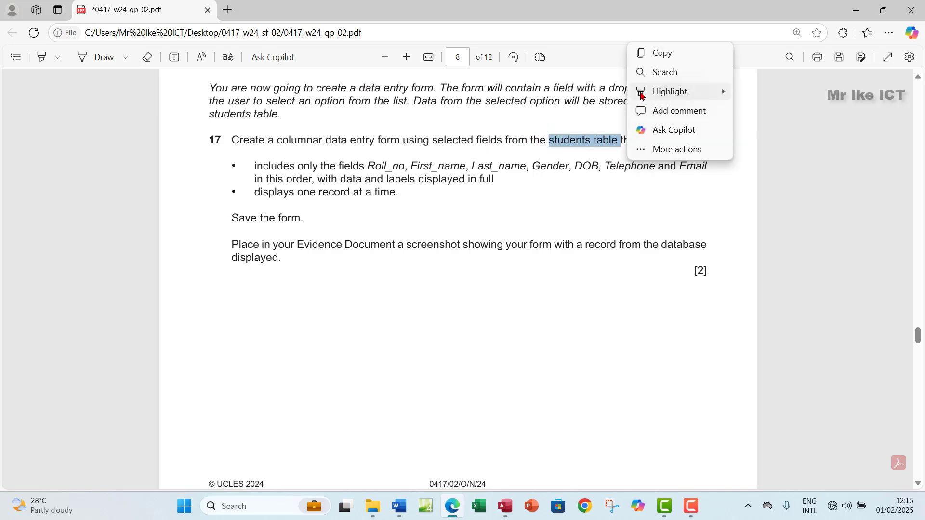
mouse_move(659, 92)
left_click(748, 94)
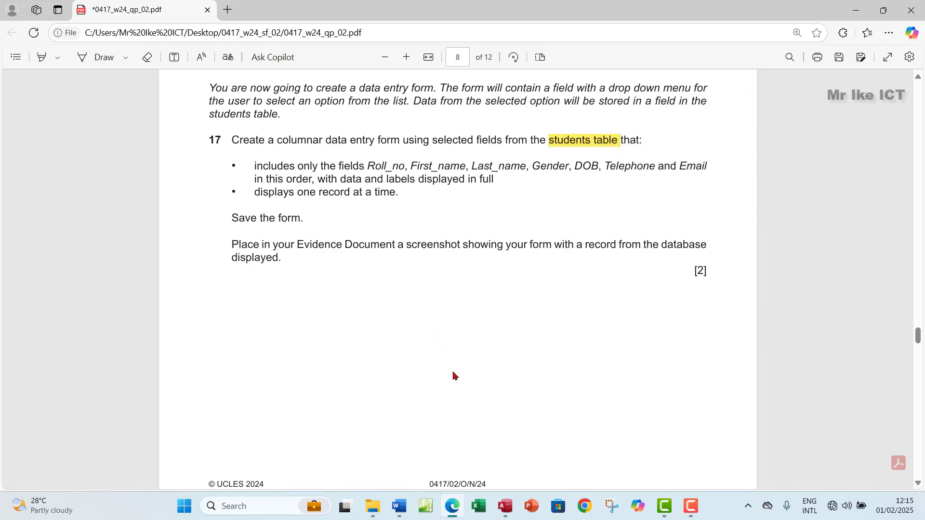
Base the new form on the N2402students table
left_click(505, 506)
left_click(474, 176)
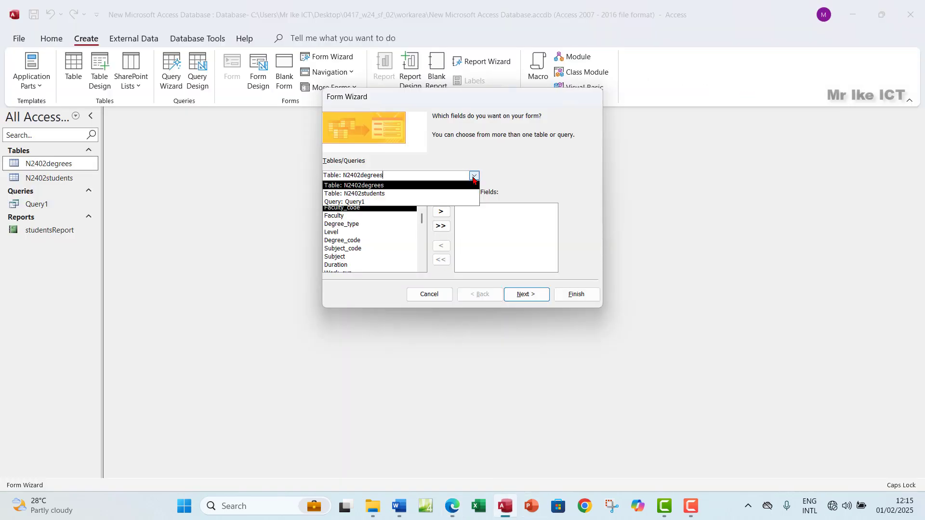
left_click(379, 194)
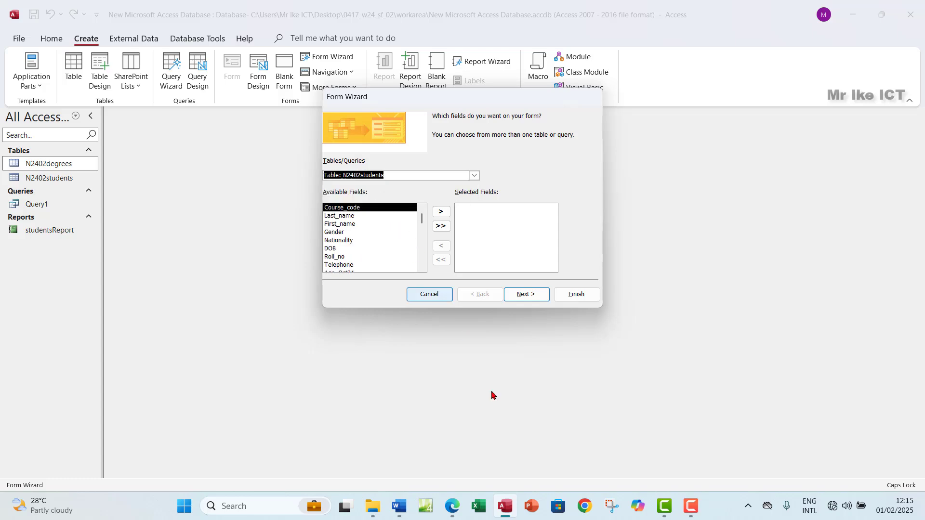
left_click(455, 512)
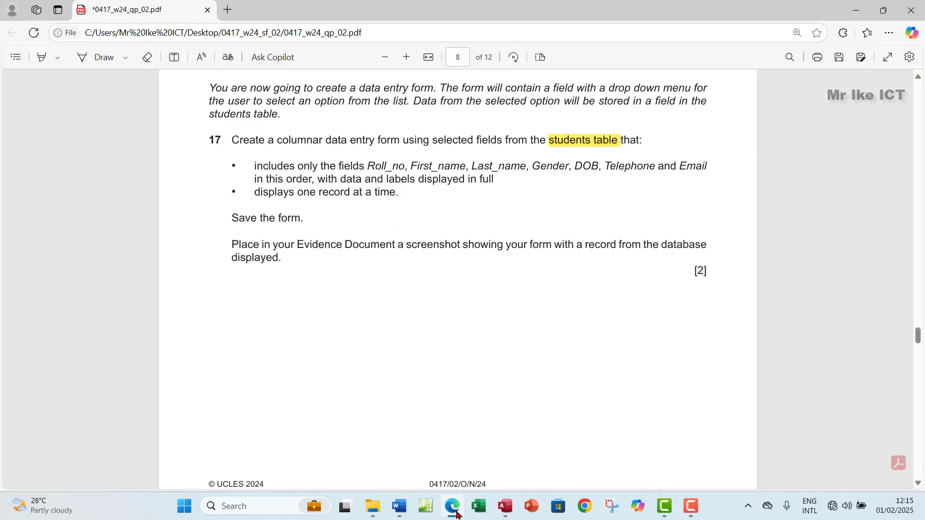
left_click(457, 511)
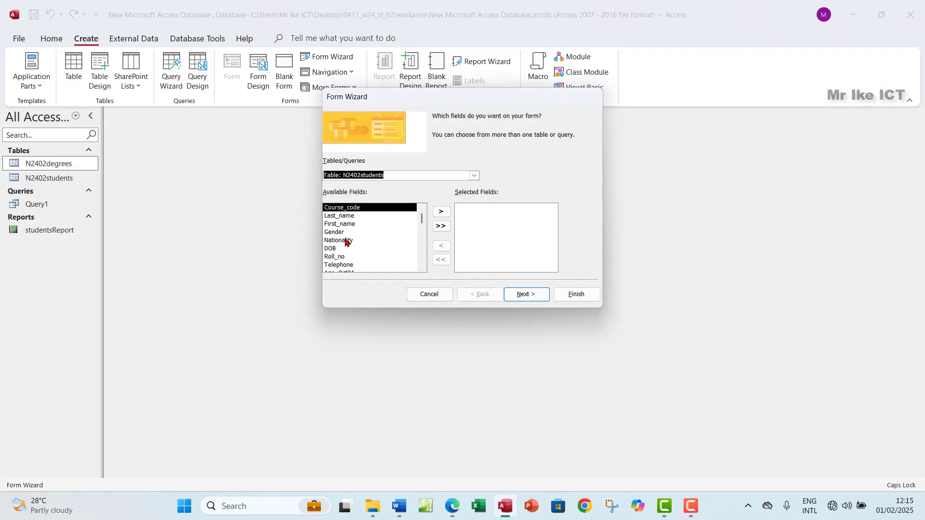
Add Roll_no, First_name and Last_name to the form's chosen fields
left_click(340, 256)
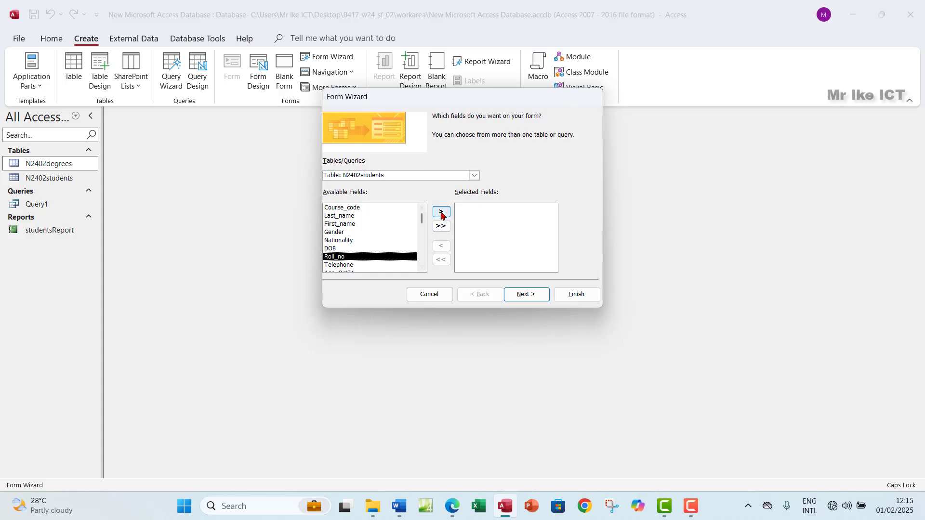
left_click(440, 212)
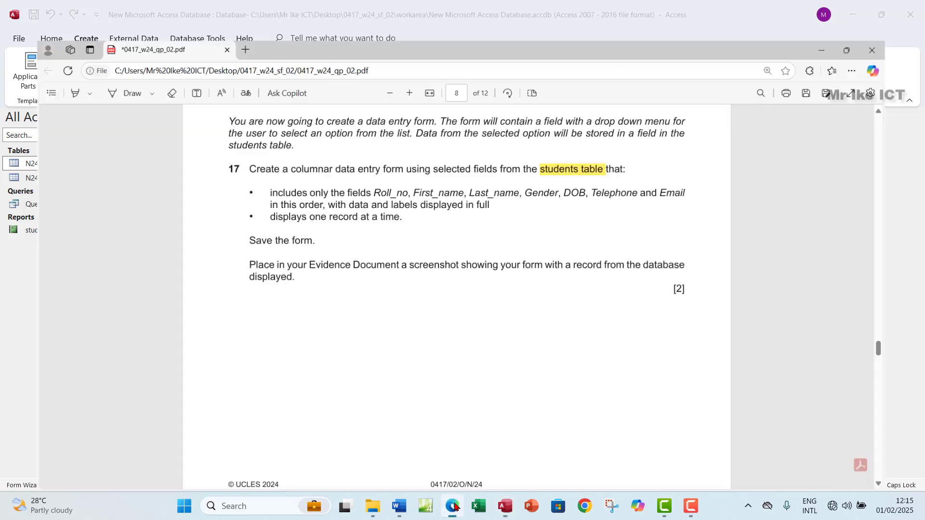
left_click(454, 507)
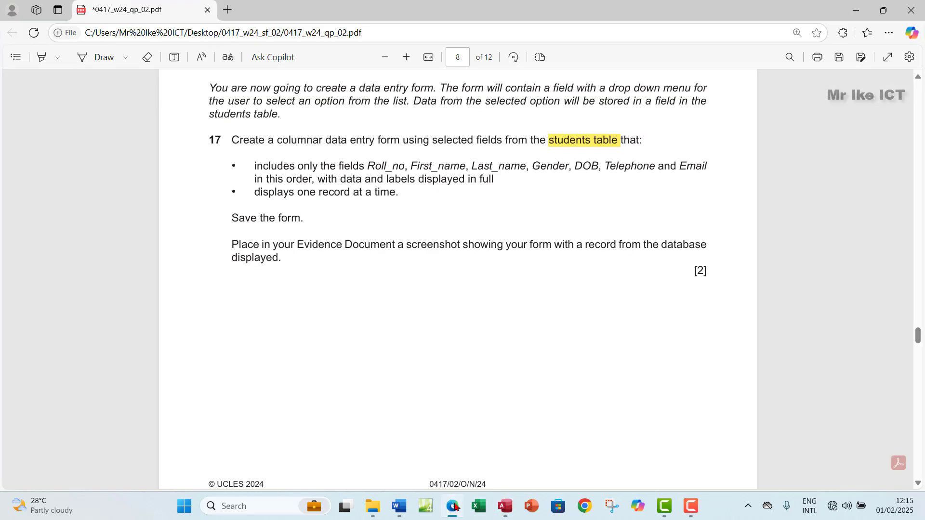
left_click(455, 507)
left_click(352, 224)
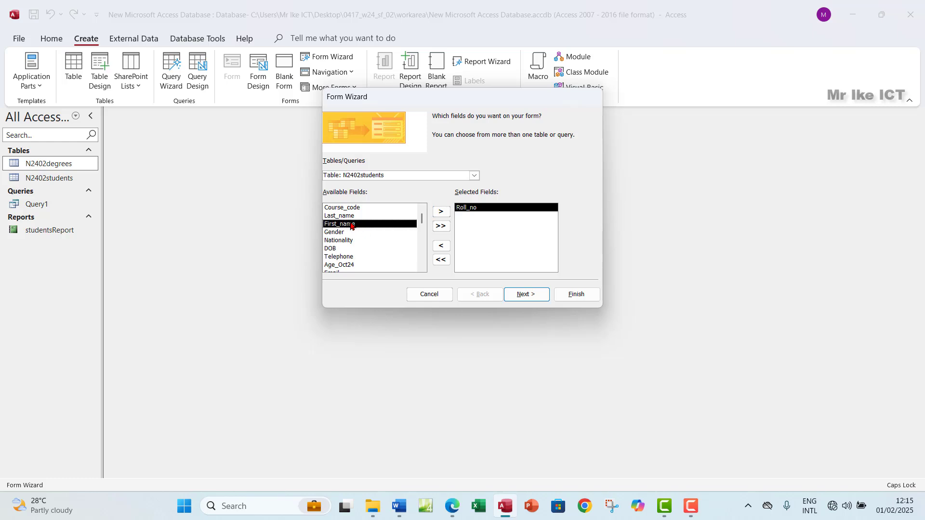
left_click(440, 212)
left_click(352, 216)
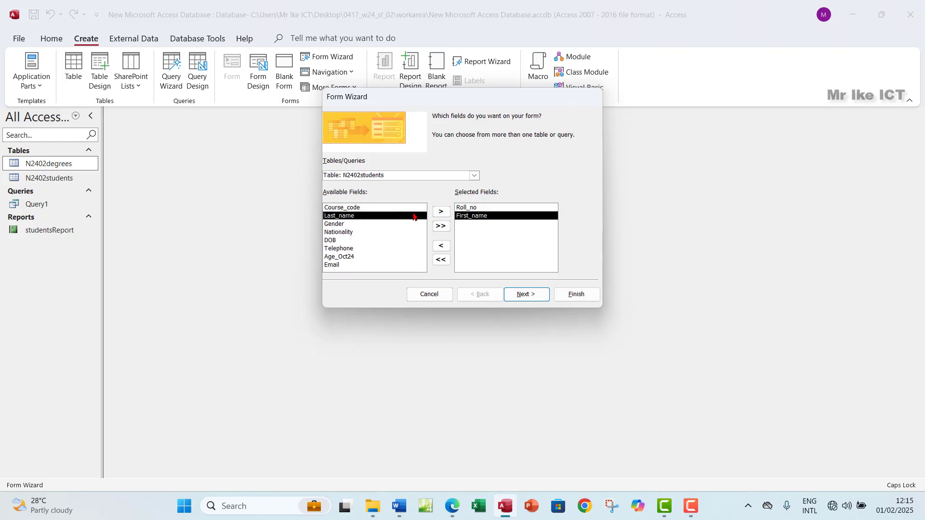
left_click(441, 212)
left_click(451, 507)
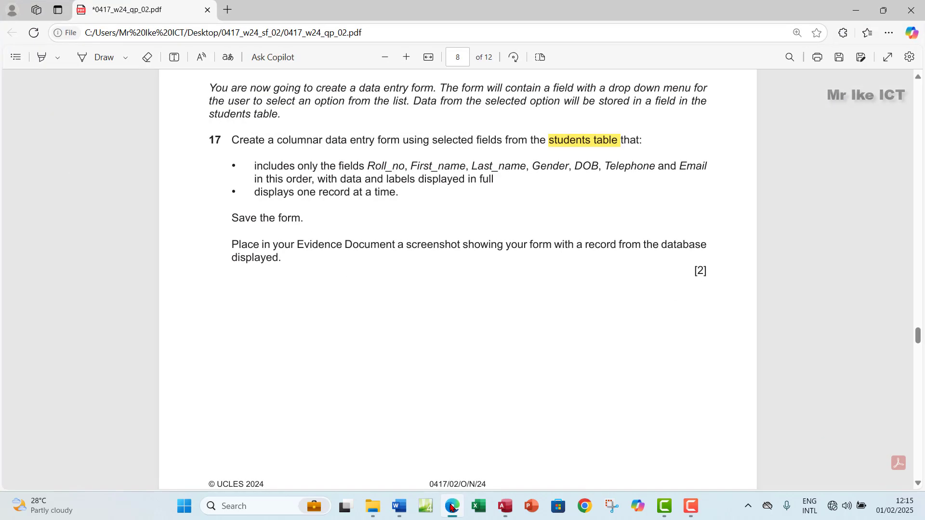
left_click(452, 507)
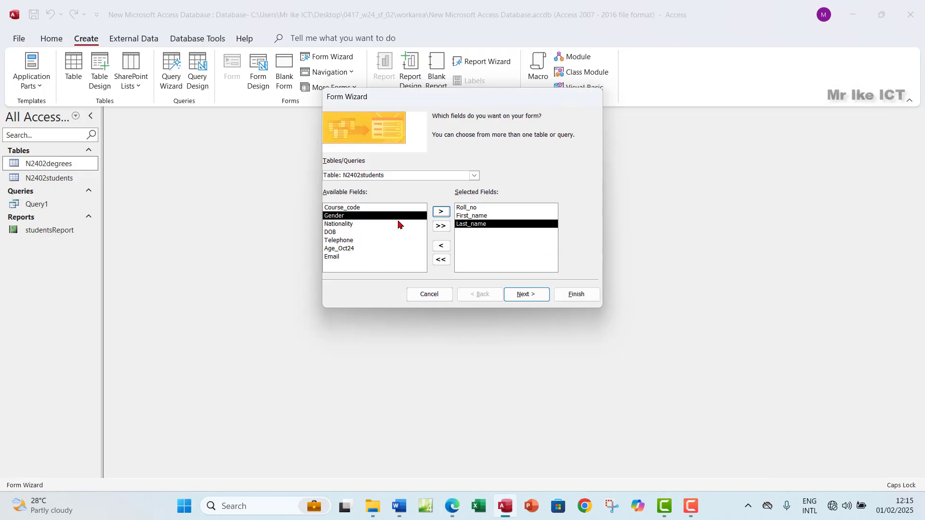
Add Gender, DOB, Telephone and Email, then continue to the layout page
left_click(439, 213)
left_click(350, 224)
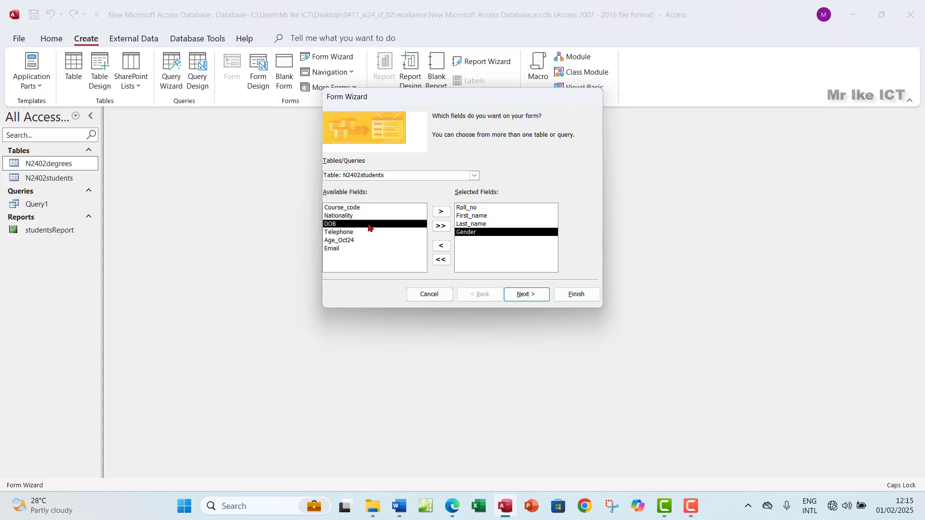
left_click(441, 212)
left_click(455, 507)
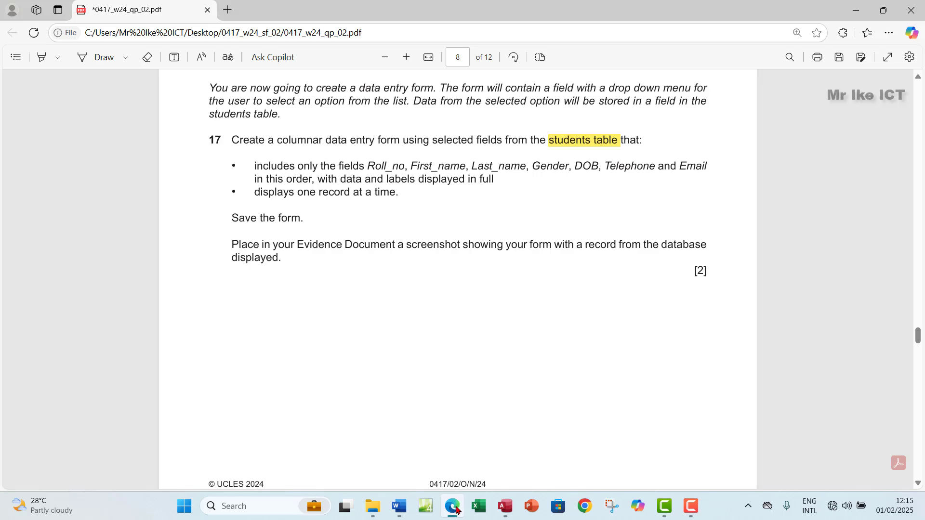
left_click(455, 506)
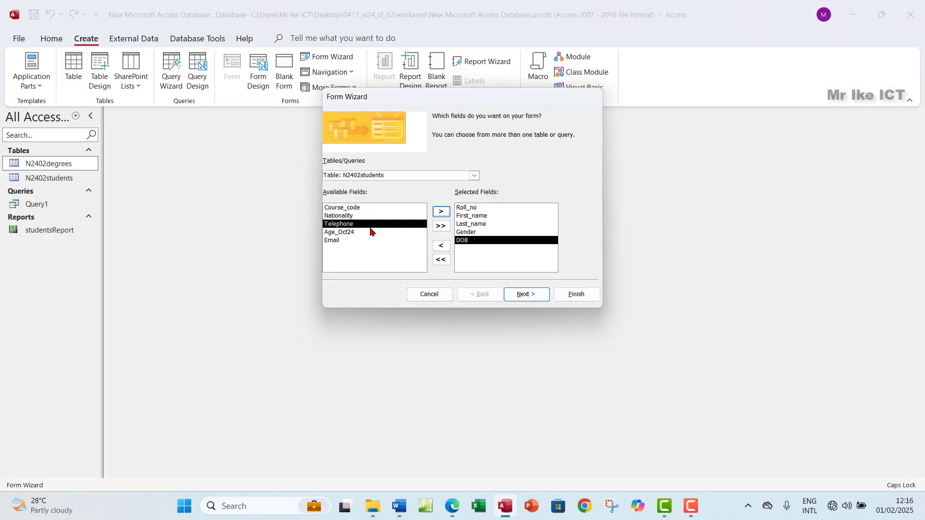
left_click(440, 212)
left_click(359, 233)
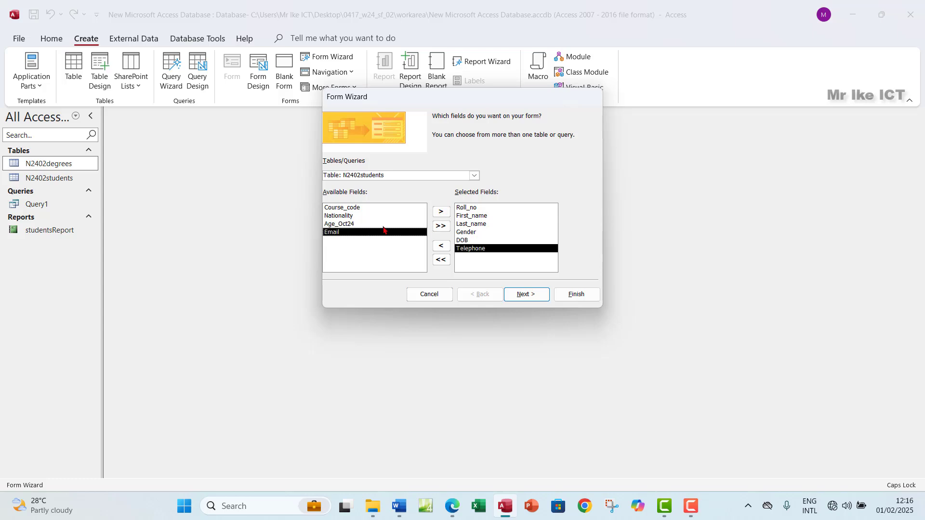
left_click(442, 212)
left_click(452, 506)
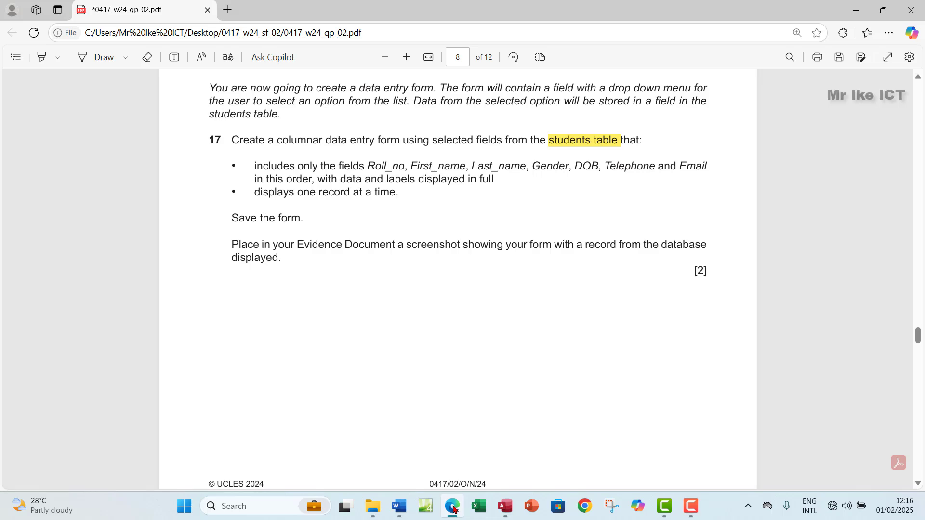
left_click(453, 506)
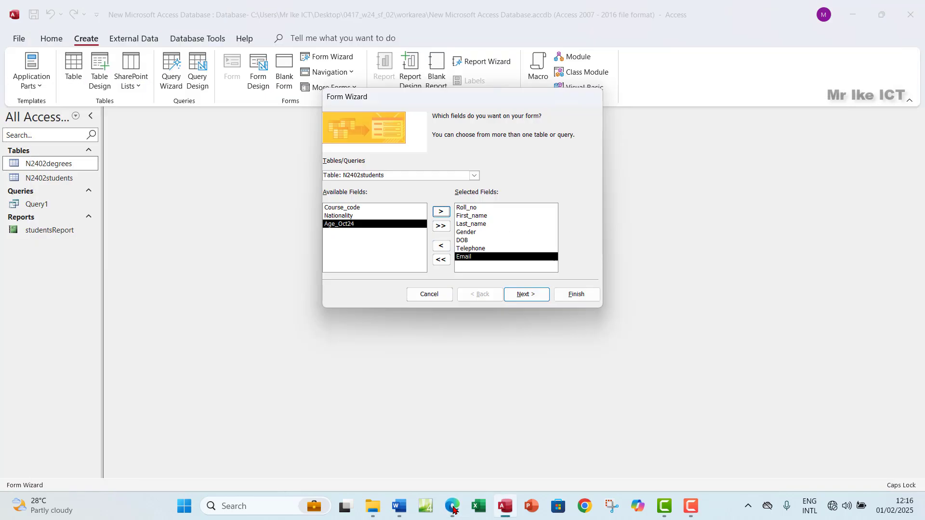
left_click(520, 295)
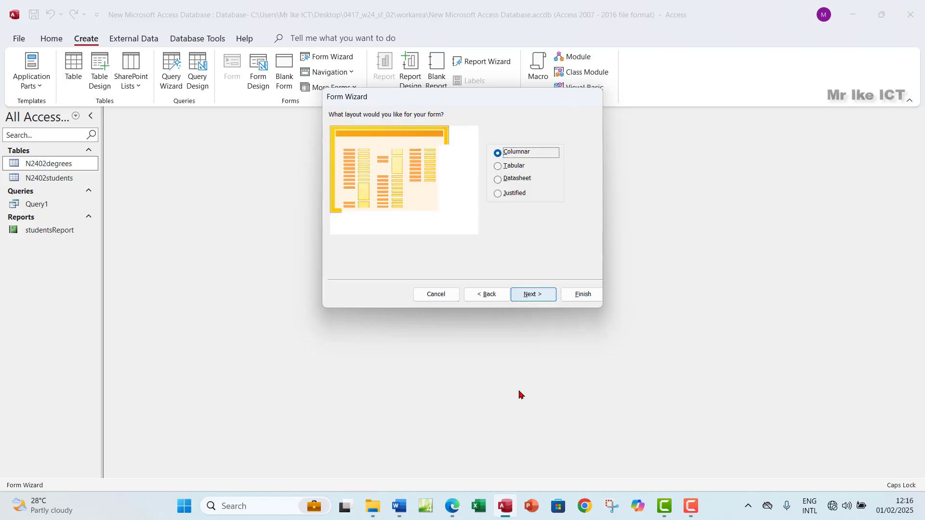
Mark 'columnar' in question 17 and accept the Columnar layout
left_click(452, 507)
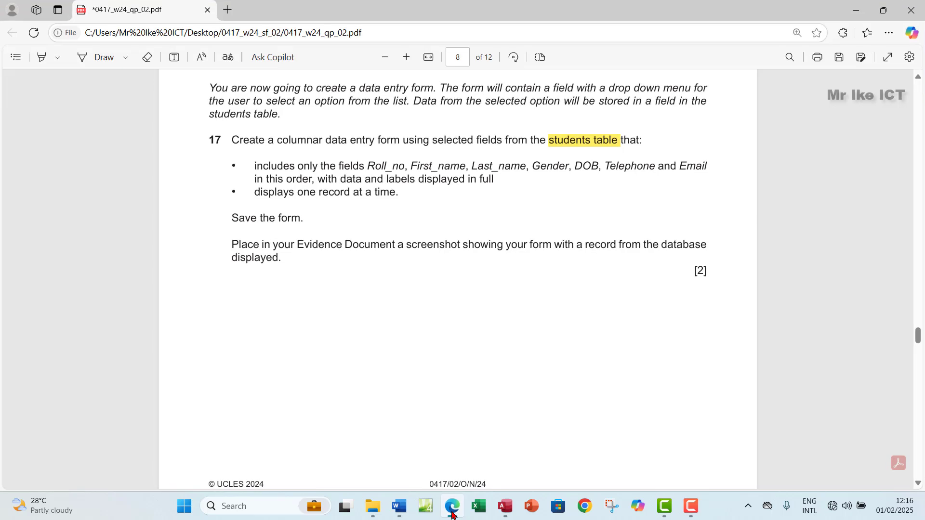
left_click_drag(280, 139, 317, 143)
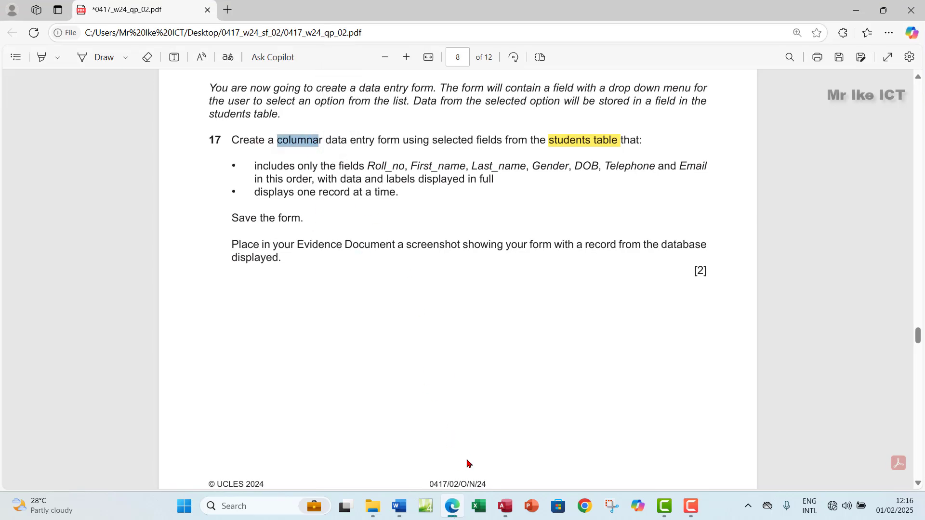
left_click(506, 508)
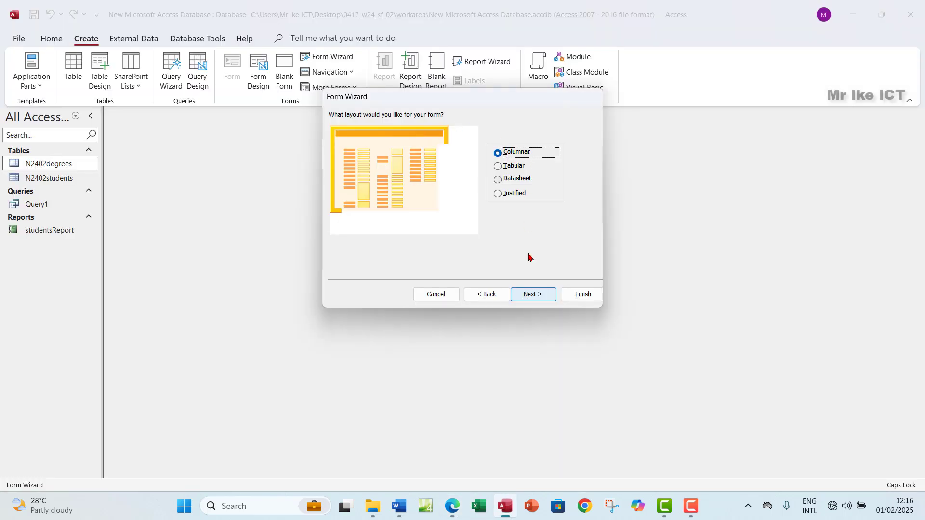
left_click(525, 295)
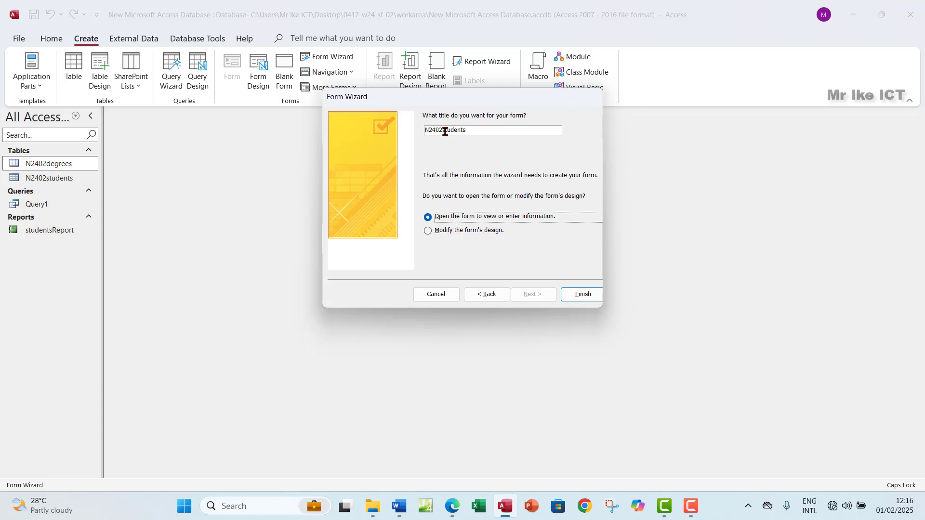
Remove the N2402 prefix from the suggested title, leaving studentsForm
left_click_drag(438, 131, 415, 131)
key("BackSpace")
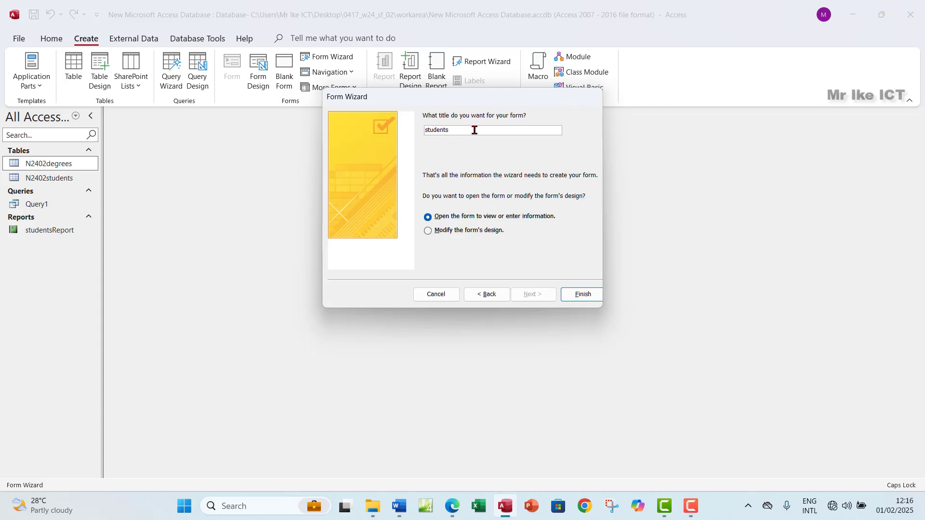
key("BackSpace")
key("Caps_Lock")
Finish the wizard so studentsForm opens in Form View, and compare it with question 17
left_click(578, 299)
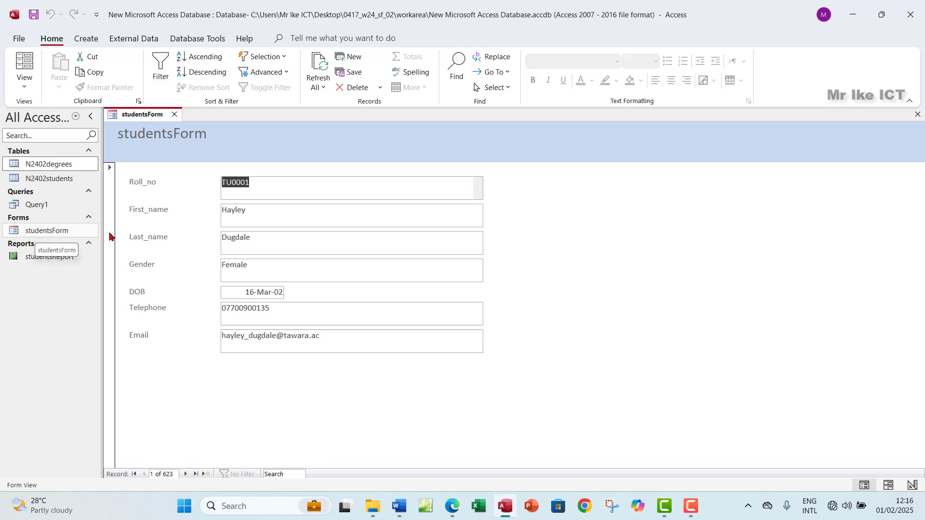
left_click(454, 504)
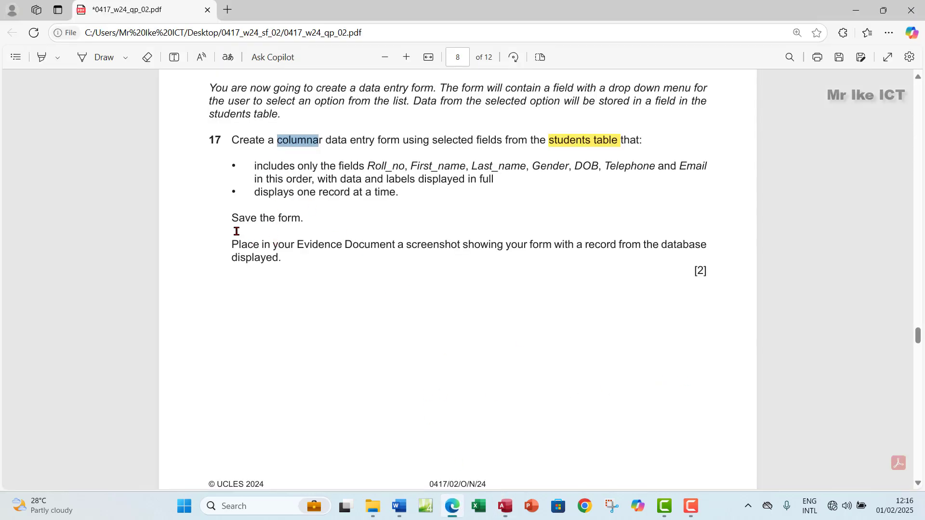
left_click(503, 506)
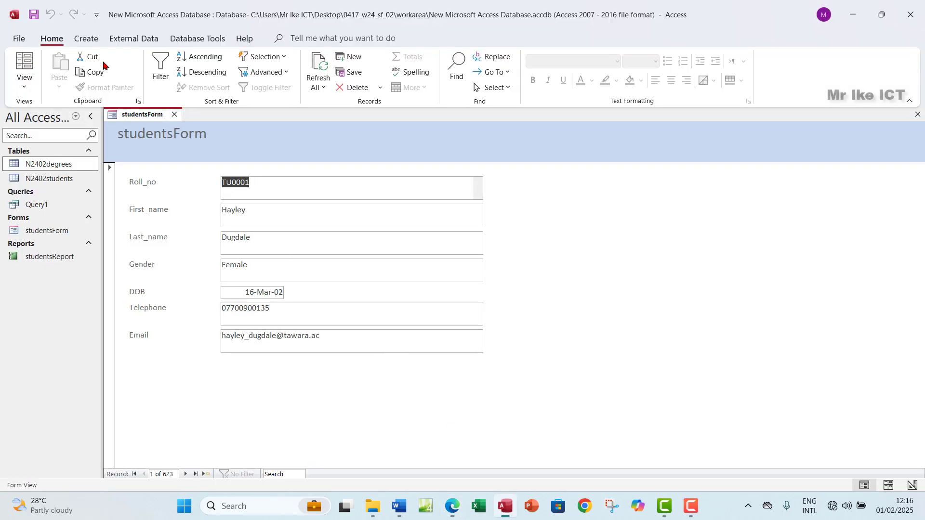
left_click(453, 506)
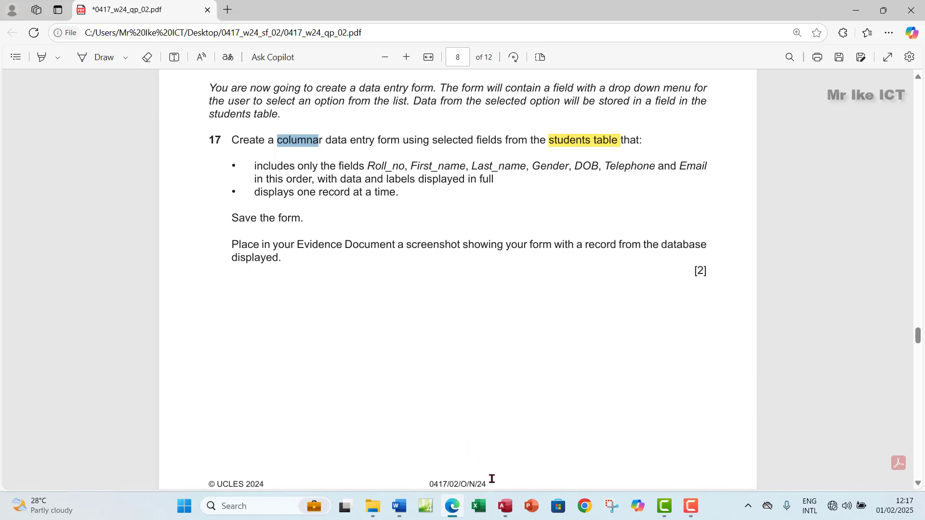
left_click(510, 515)
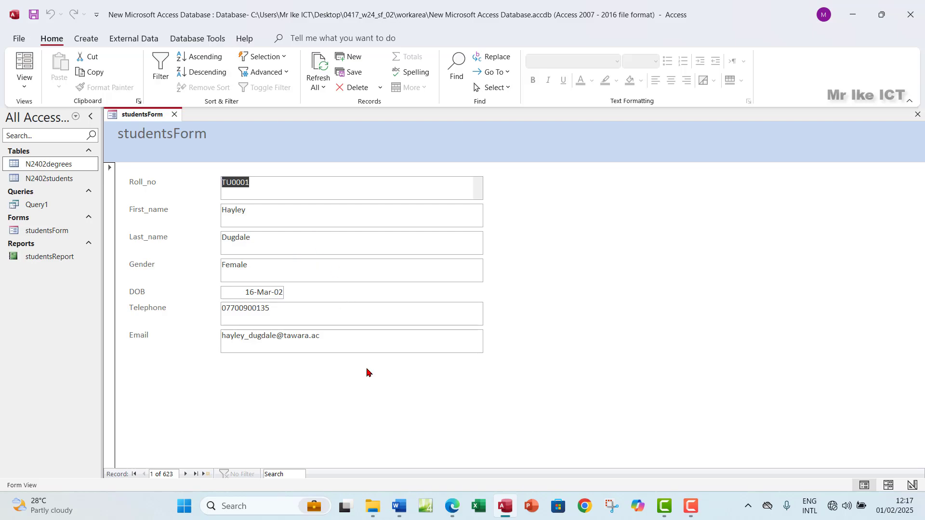
Snip the studentsForm area and paste it under 'Step 17 evidence:' in the Word document
key("super+shift+s")
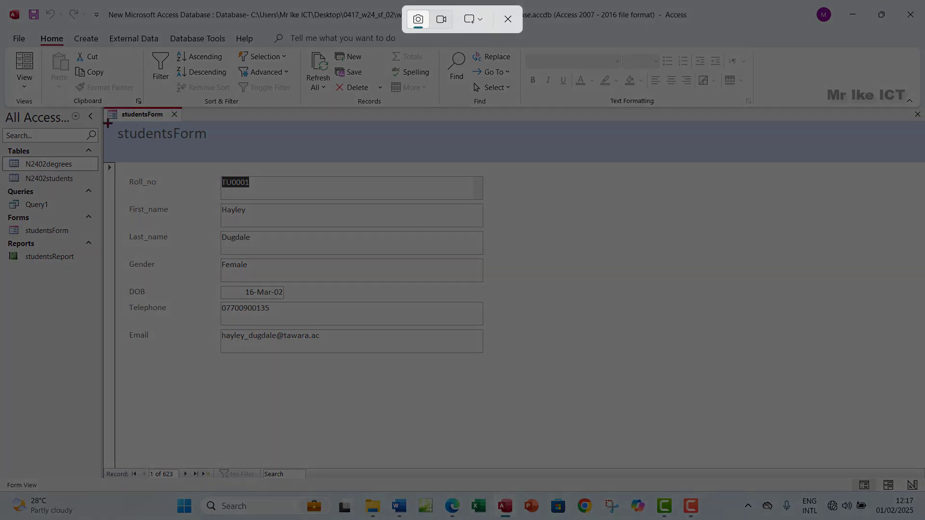
left_click_drag(105, 102, 493, 365)
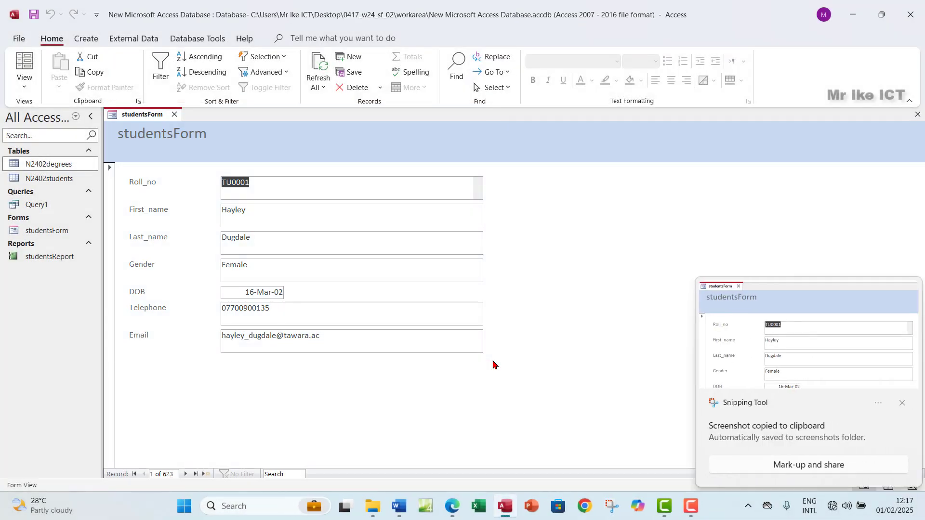
left_click(453, 506)
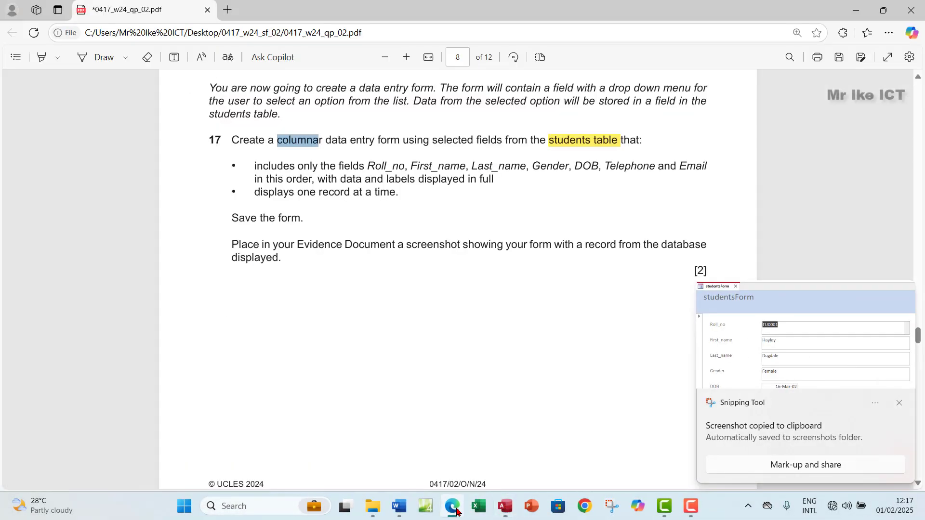
left_click(452, 506)
left_click(399, 506)
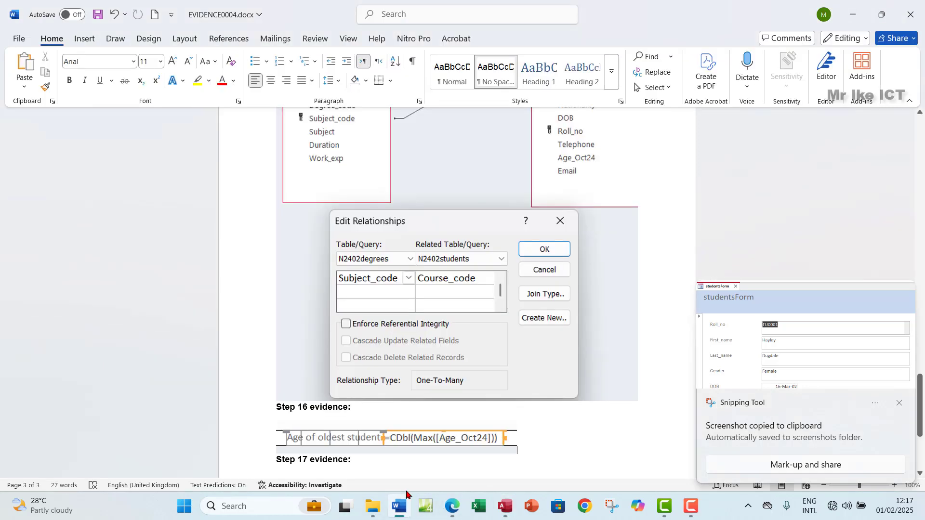
scroll(300, 344, "down", 3)
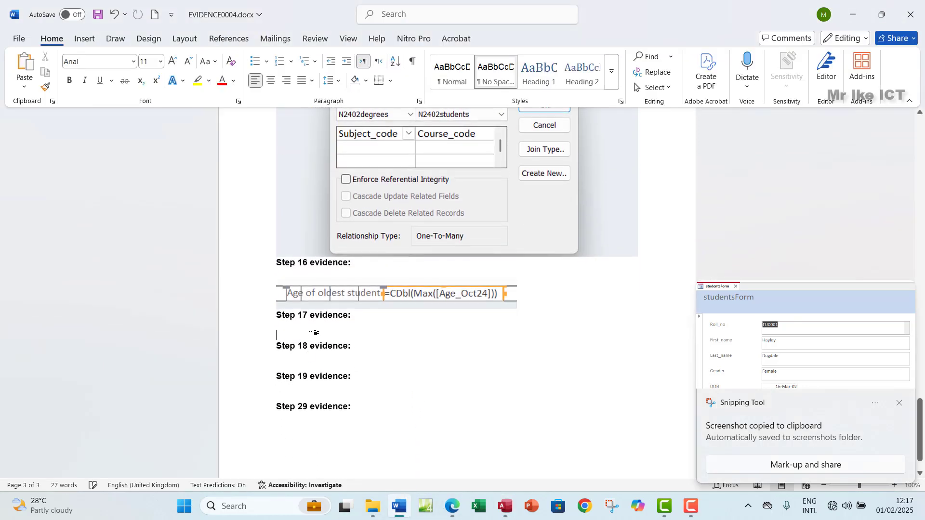
left_click(313, 332)
key("ctrl+v")
scroll(392, 355, "down", 3)
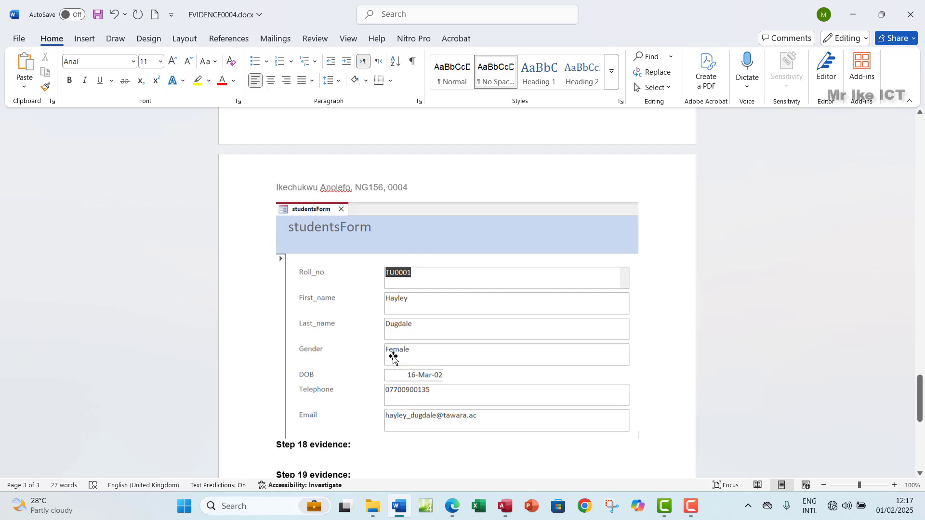
Highlight the whole of question 17 in green in the exam paper
mouse_move(506, 517)
left_click(453, 445)
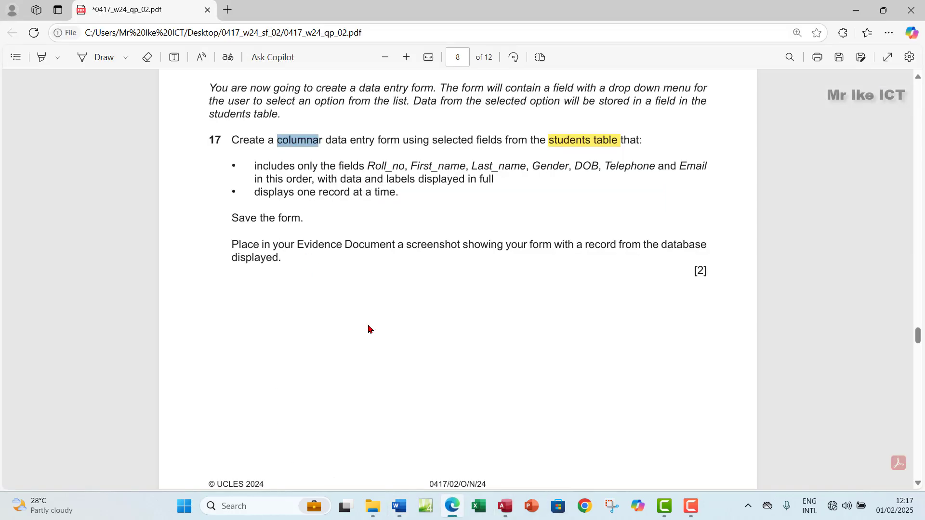
mouse_move(233, 139)
left_mouse_down()
mouse_move(272, 262)
mouse_move(282, 259)
left_mouse_up()
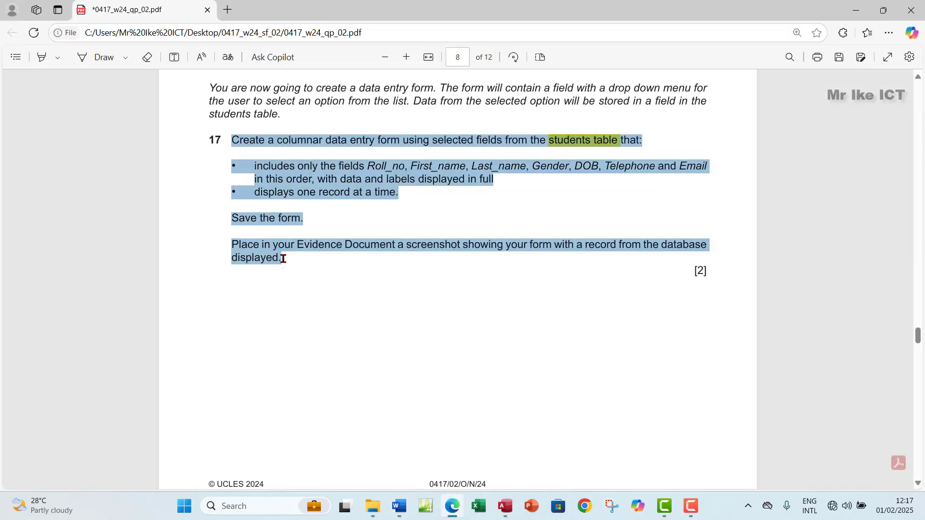
mouse_move(304, 198)
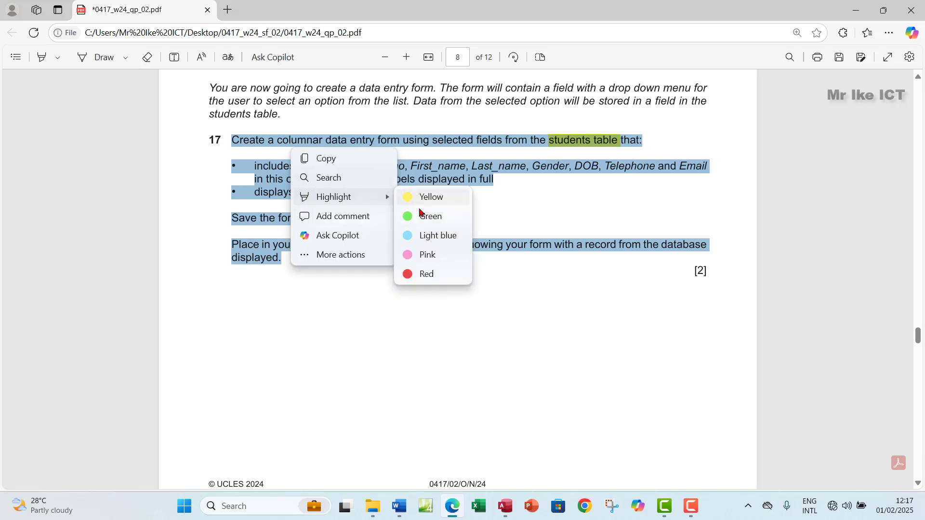
left_click(420, 214)
Scroll to page 9 to read question 18, then return to Access
scroll(426, 304, "down", 2)
scroll(289, 204, "down", 6)
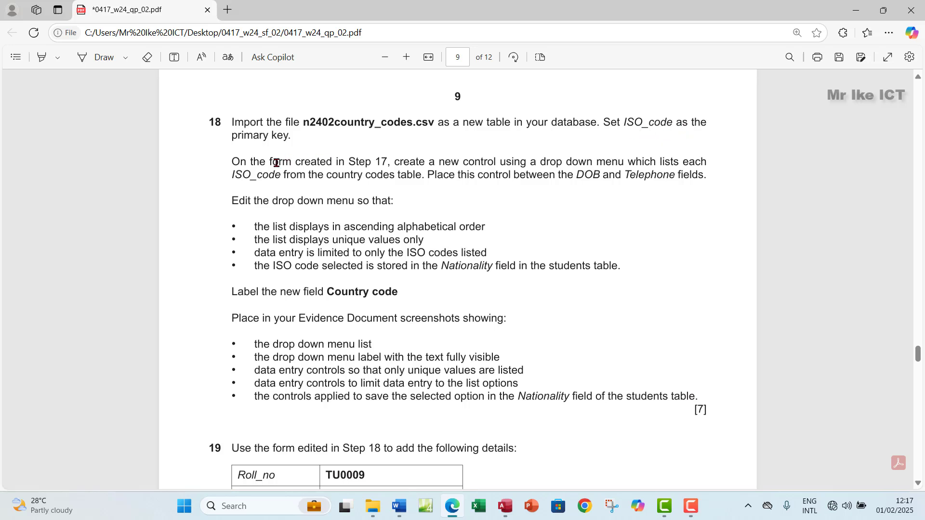
triple_click(257, 145)
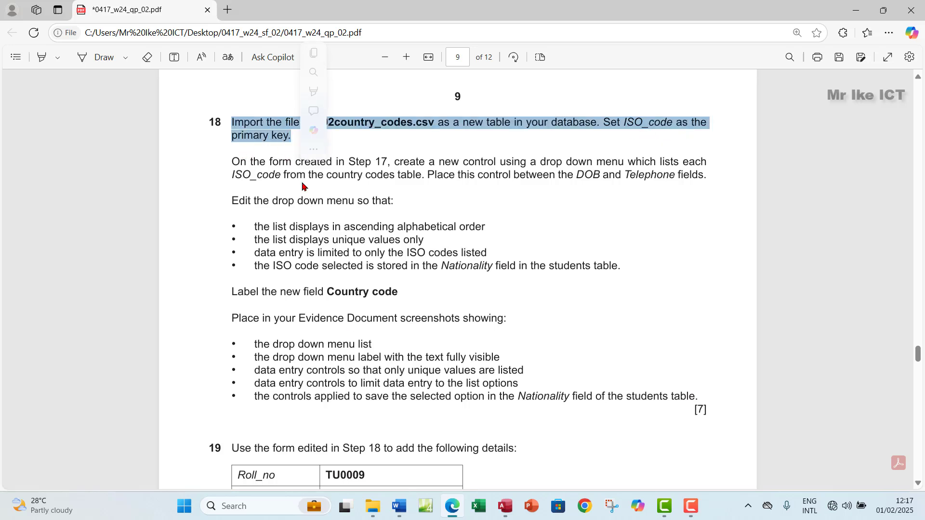
left_click(502, 506)
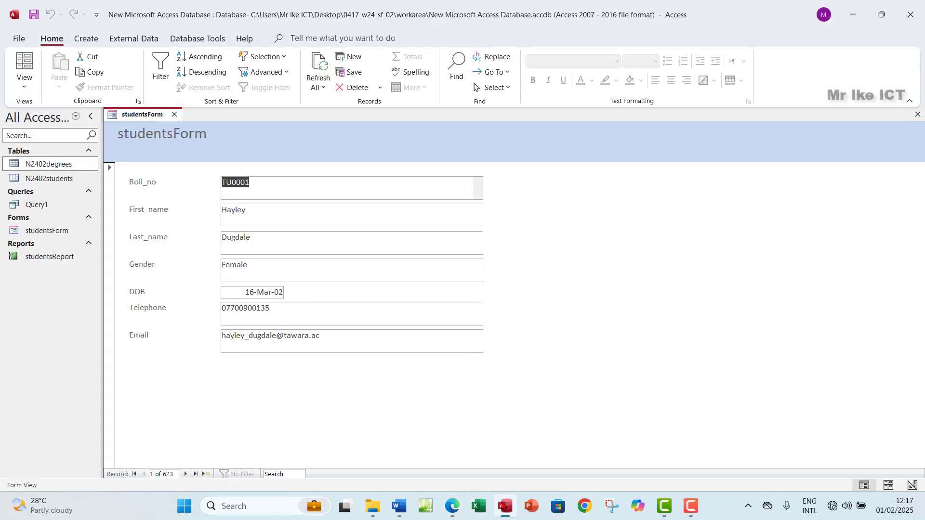
Close studentsForm and start a text file import of n2402country_codes.csv
left_click(174, 116)
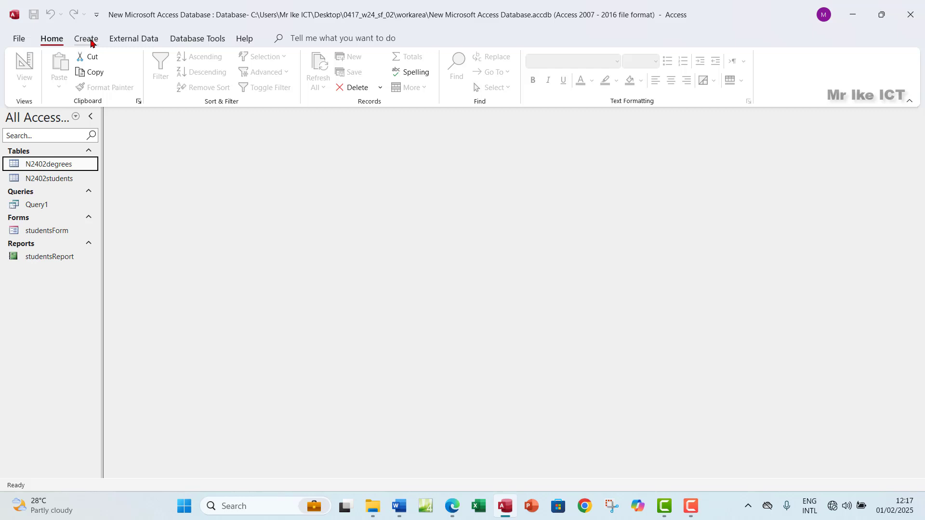
left_click(128, 40)
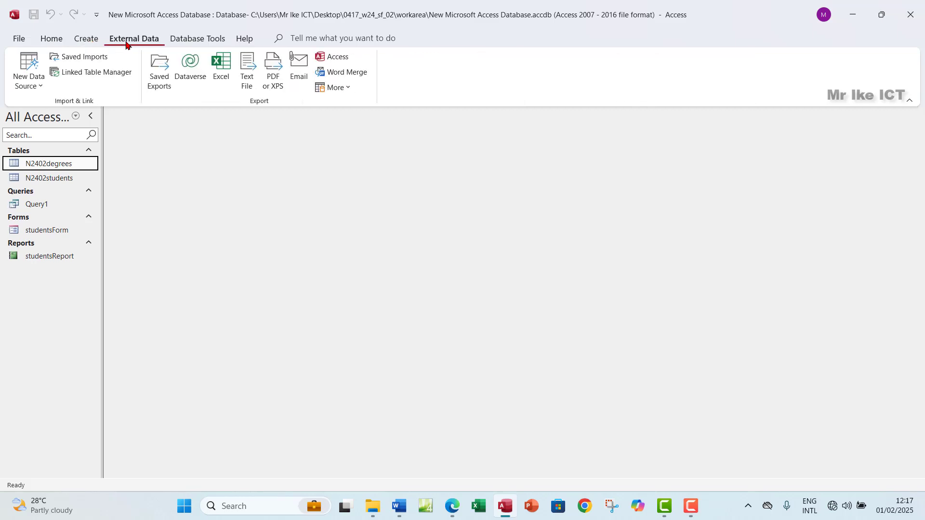
left_click(33, 82)
mouse_move(66, 112)
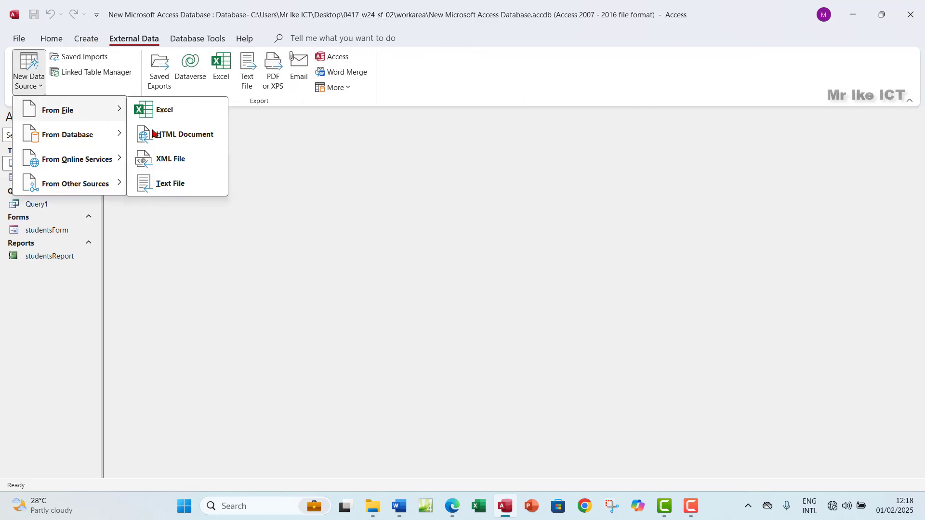
left_click(171, 186)
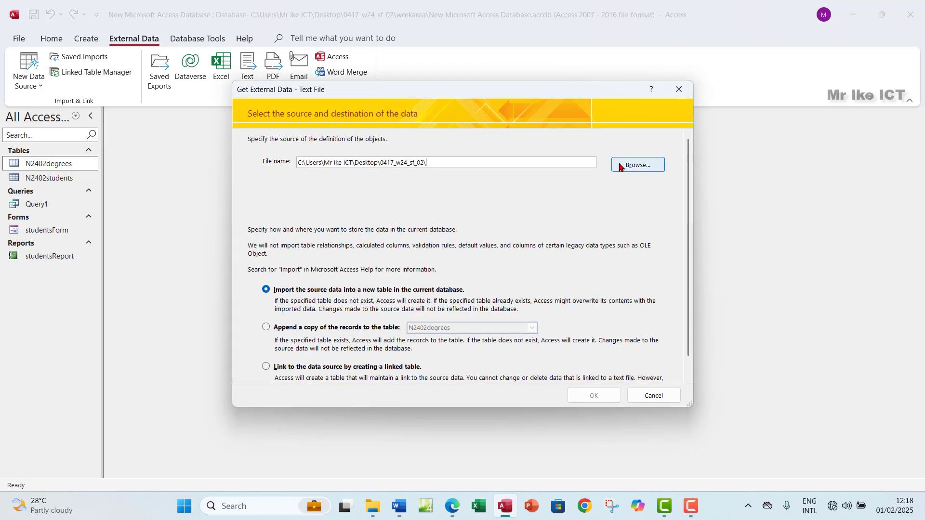
left_click(636, 163)
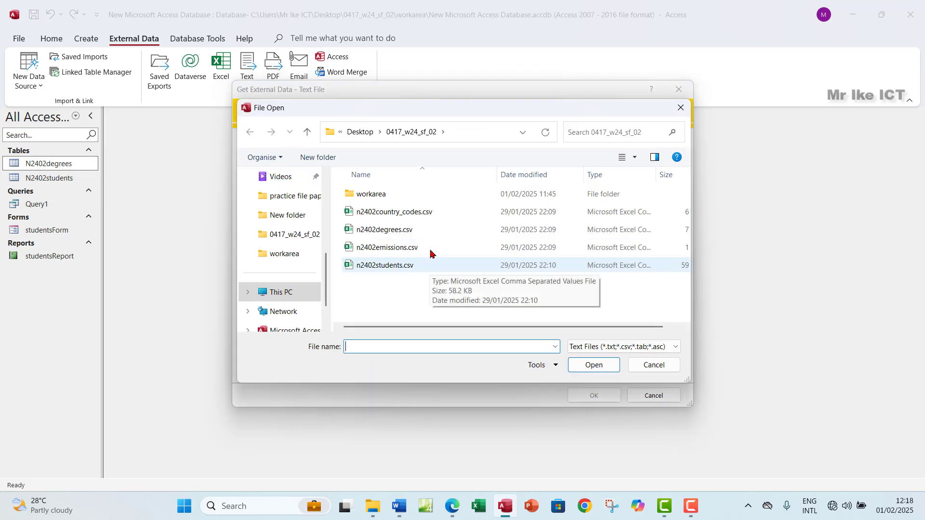
left_click(398, 212)
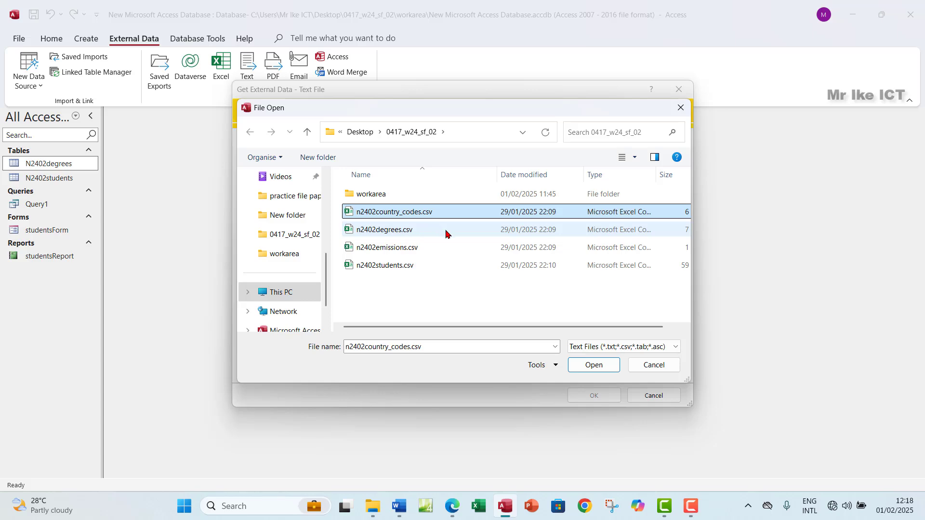
left_click(593, 365)
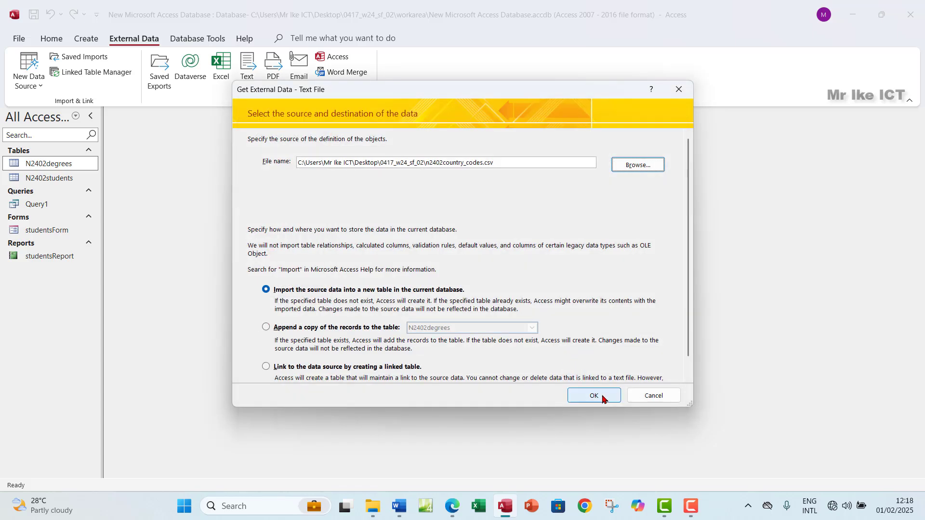
Import into a new table as delimited data, and opt to choose your own primary key
left_click(593, 396)
left_click(585, 362)
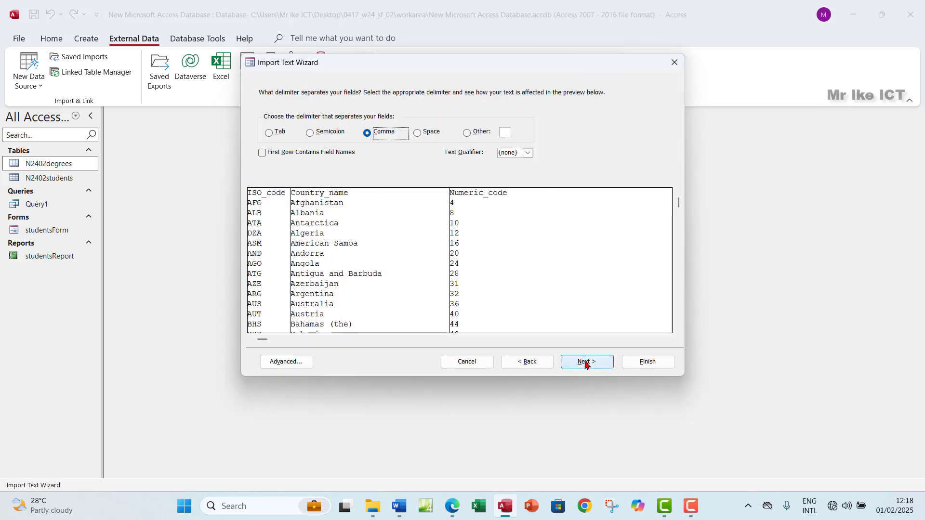
left_click(587, 362)
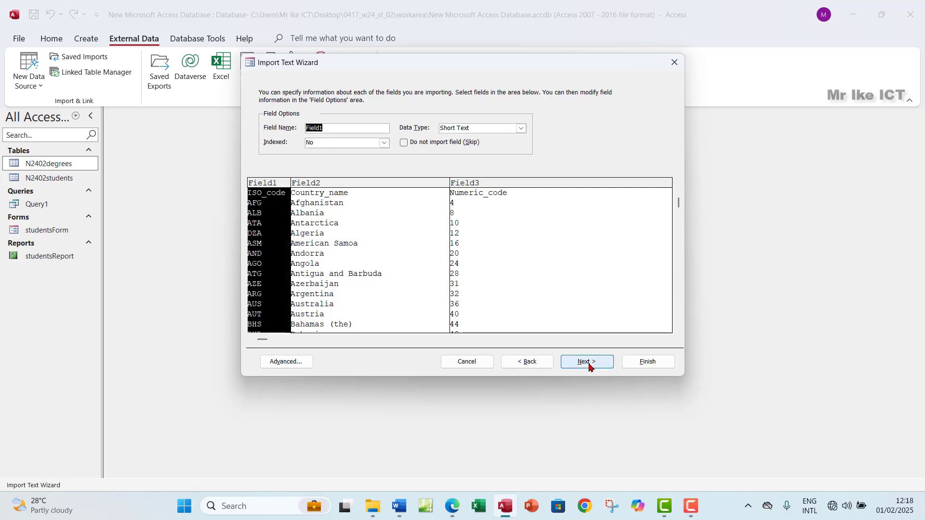
left_click(590, 368)
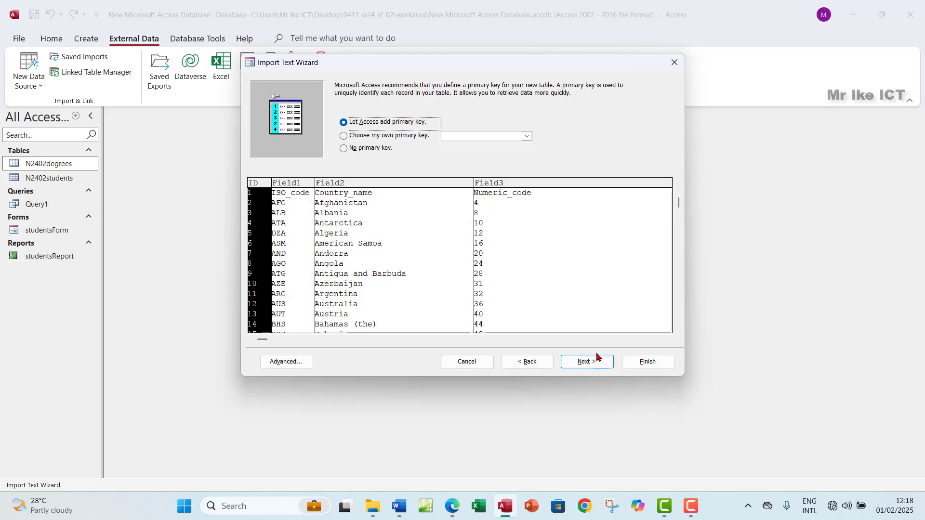
left_click(457, 510)
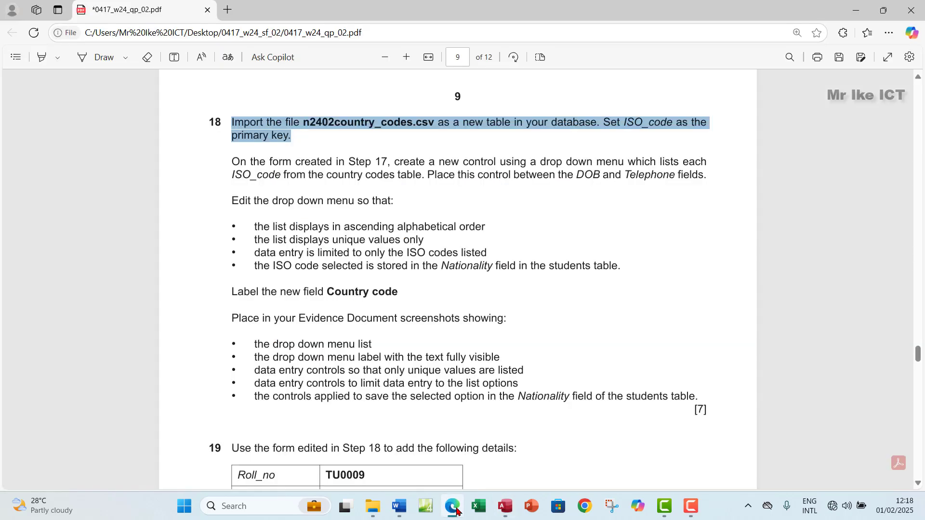
left_click(456, 510)
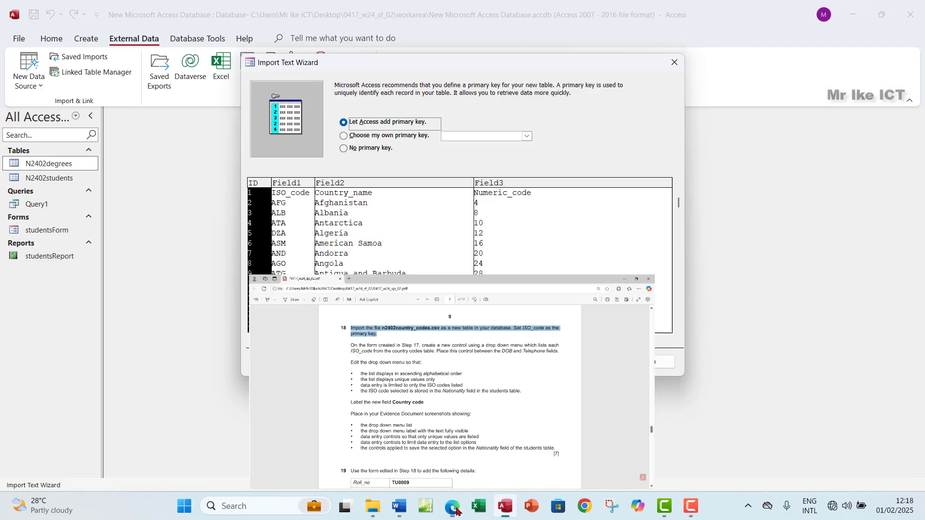
left_click(343, 136)
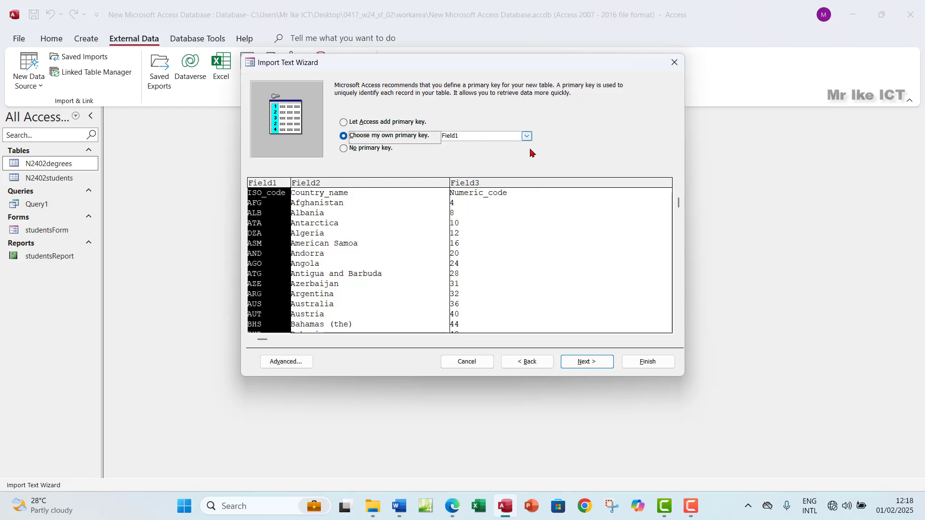
Go back to tick First Row Contains Field Names, keep ISO_code as primary key, and finish
left_click(528, 363)
left_click(529, 364)
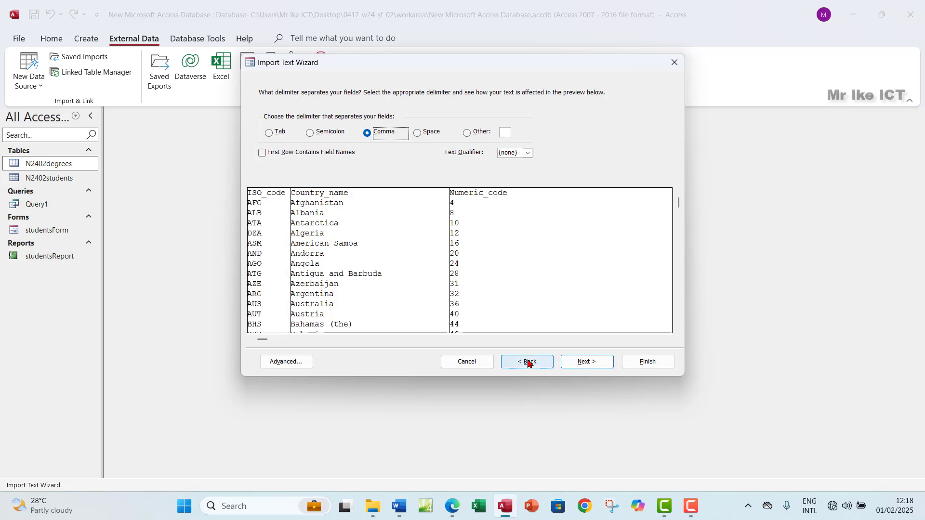
left_click(263, 154)
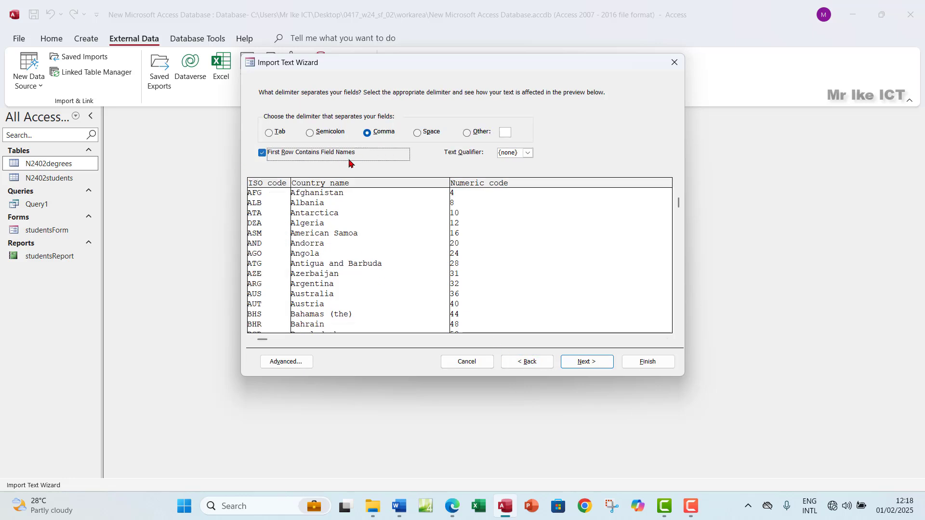
left_click(579, 364)
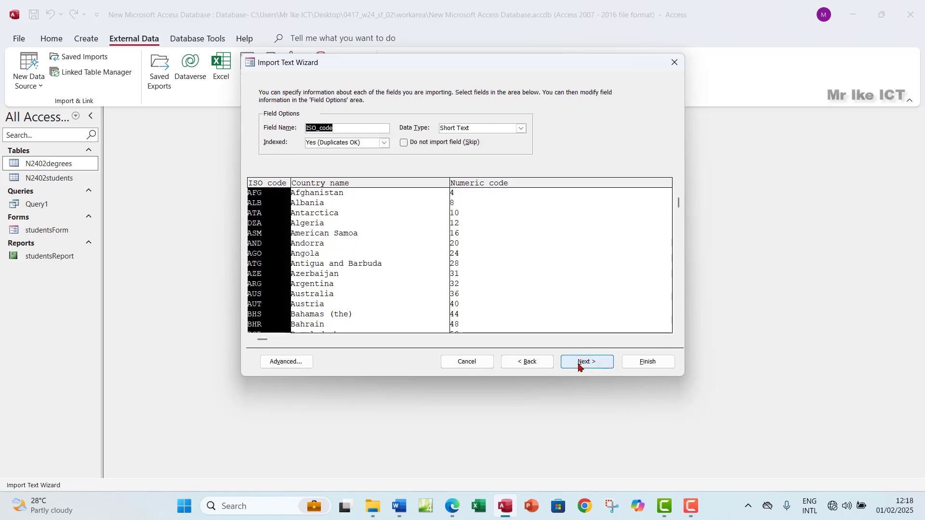
left_click(580, 366)
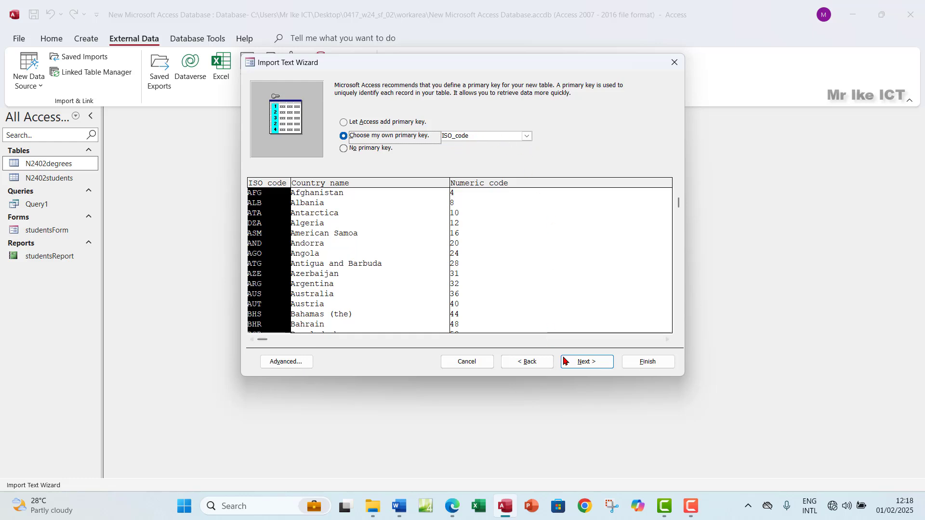
left_click(585, 361)
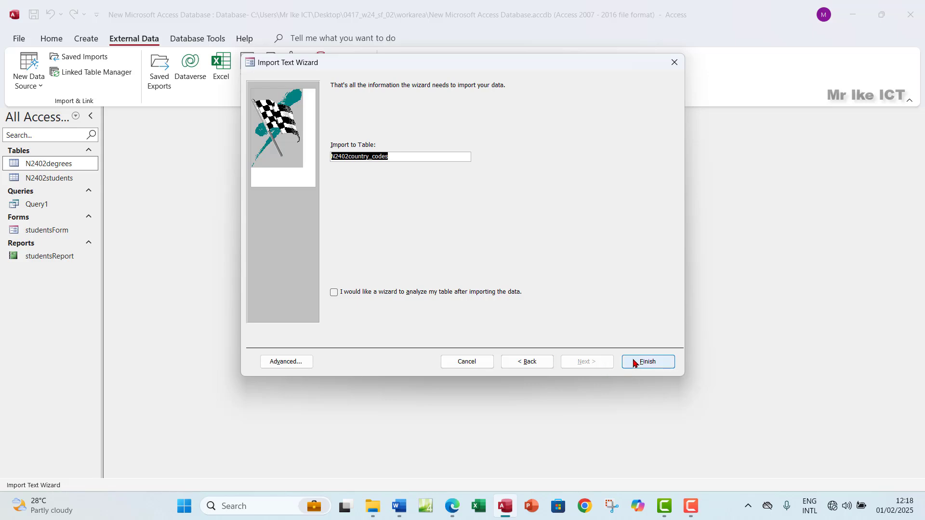
left_click(635, 362)
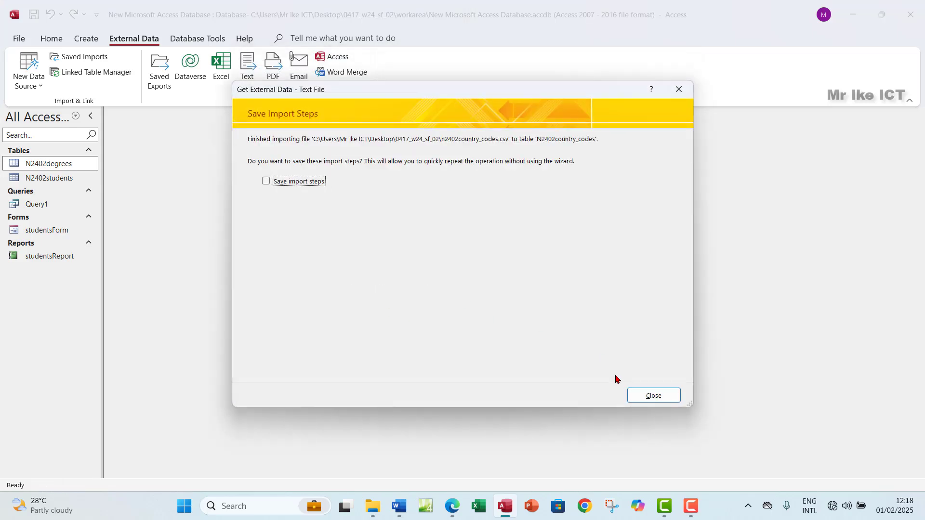
Open N2402country_codes, confirm in Design View that ISO_code is the primary key, then close it
left_click(632, 395)
double_click(64, 166)
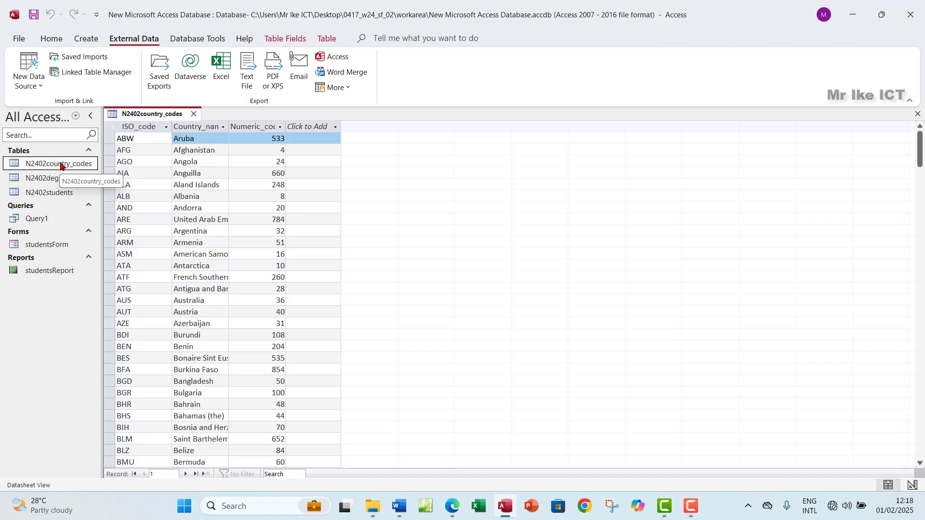
left_click(142, 126)
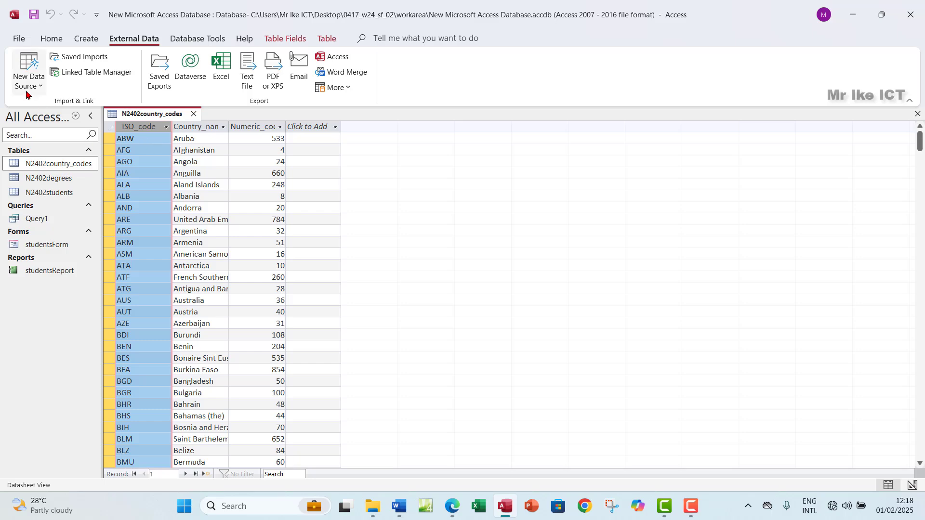
left_click(52, 39)
left_click(24, 83)
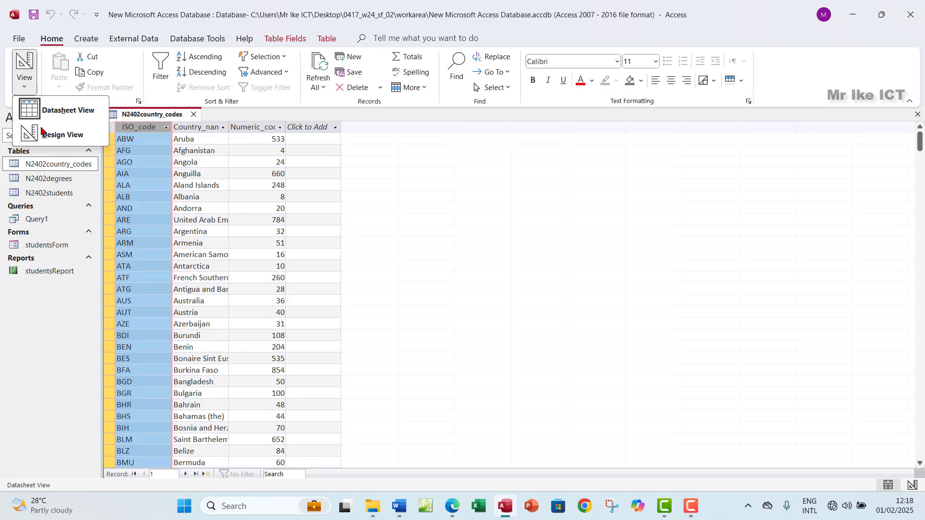
left_click(50, 134)
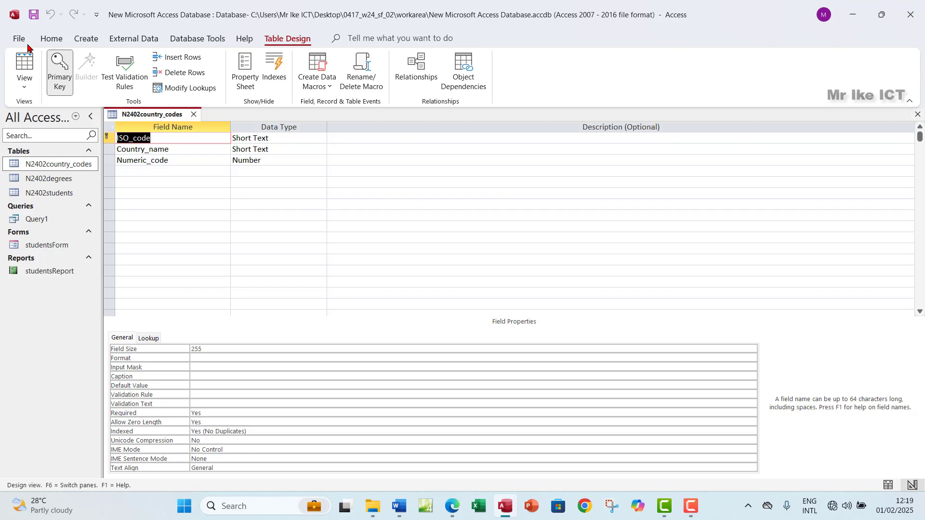
left_click(917, 114)
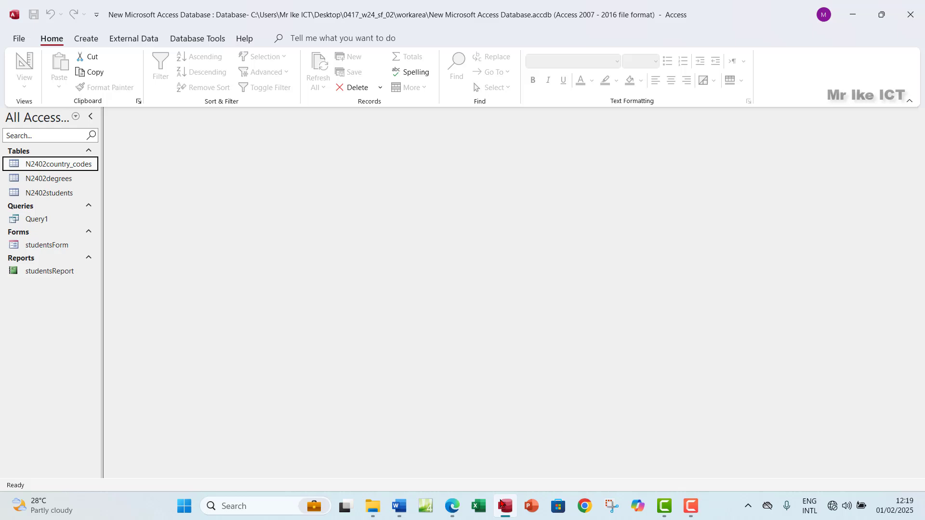
left_click(452, 505)
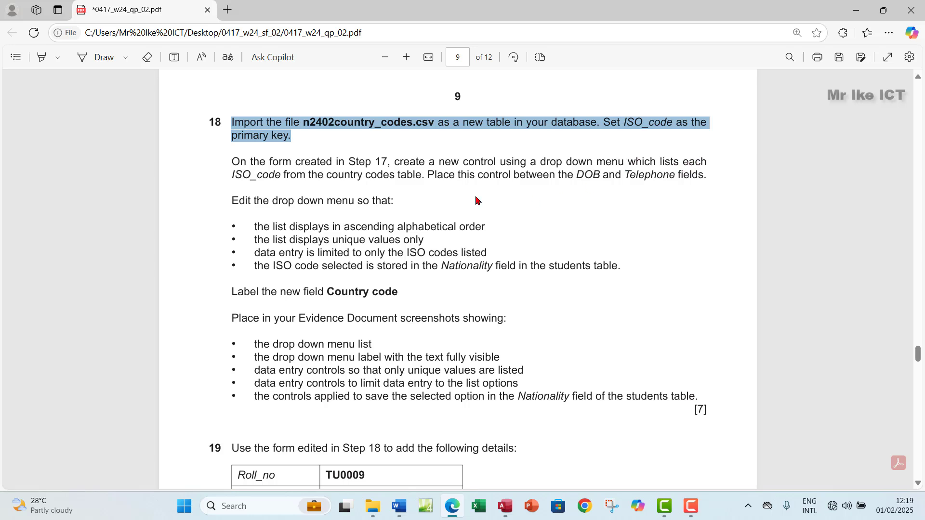
Highlight ISO_code in step 18 of the question paper in yellow
left_click_drag(232, 176, 280, 175)
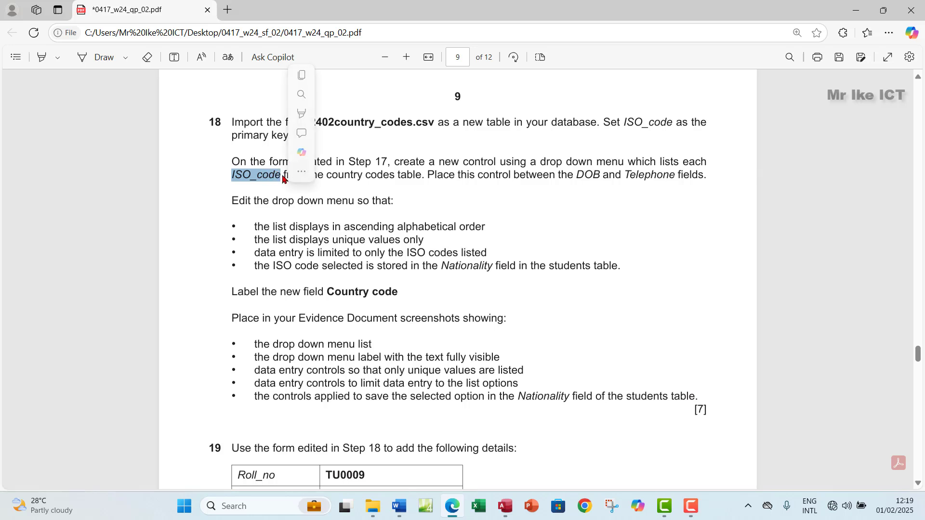
left_click(412, 115)
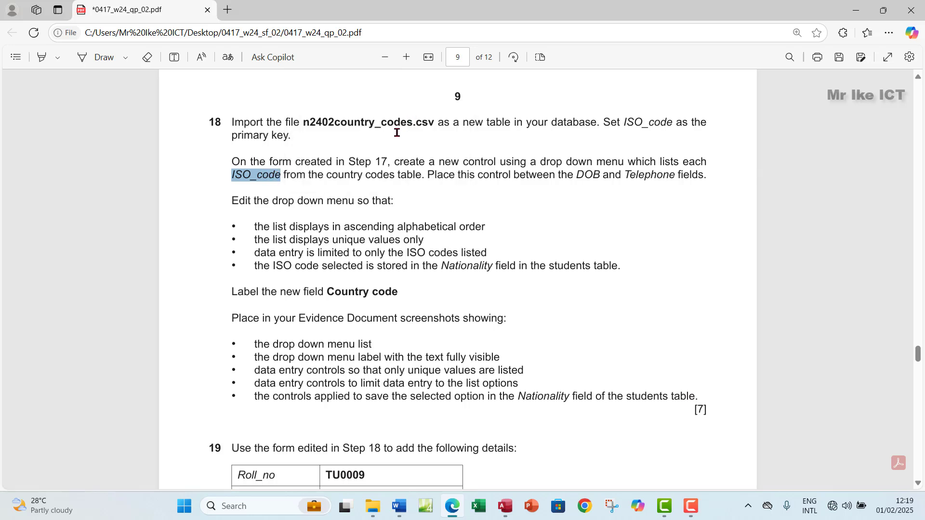
right_click(265, 175)
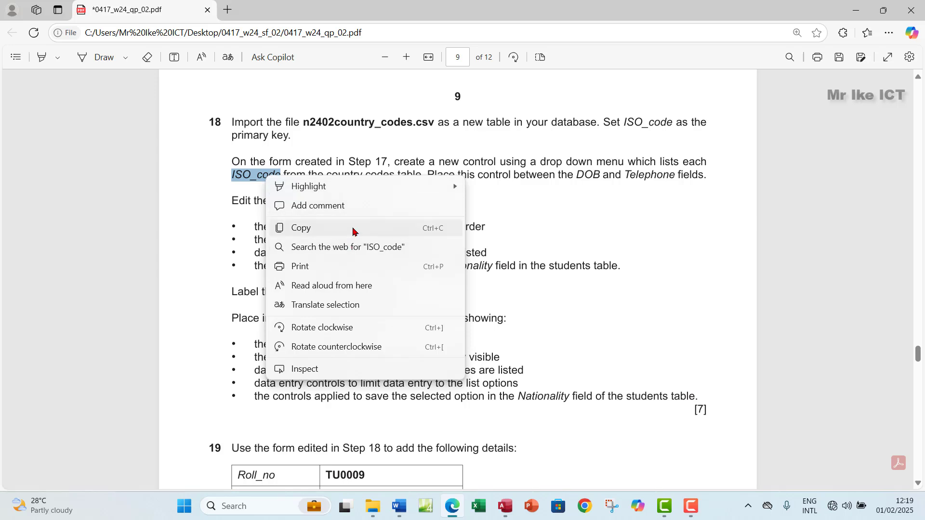
mouse_move(366, 187)
left_click(486, 194)
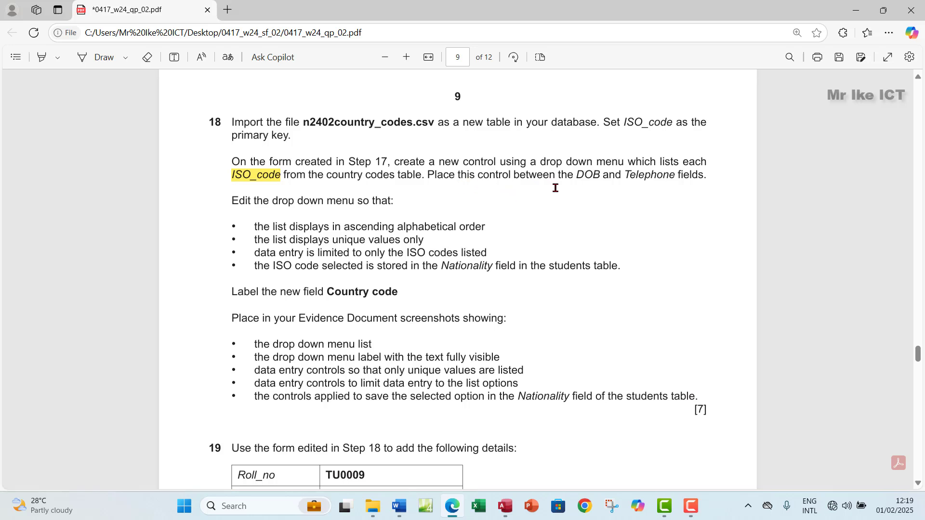
Select step 18's sentence text up to DOB and the end of its third bullet
left_click_drag(579, 176, 232, 175)
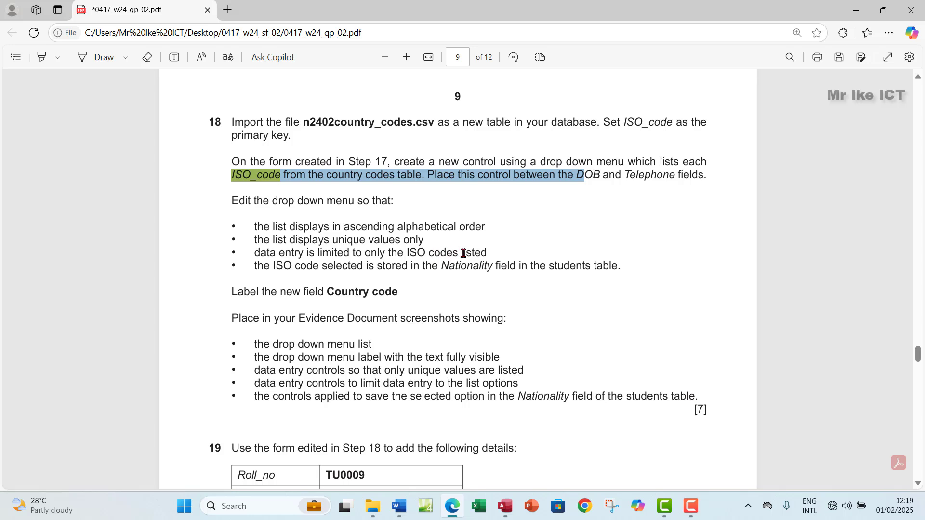
left_click_drag(488, 252, 407, 253)
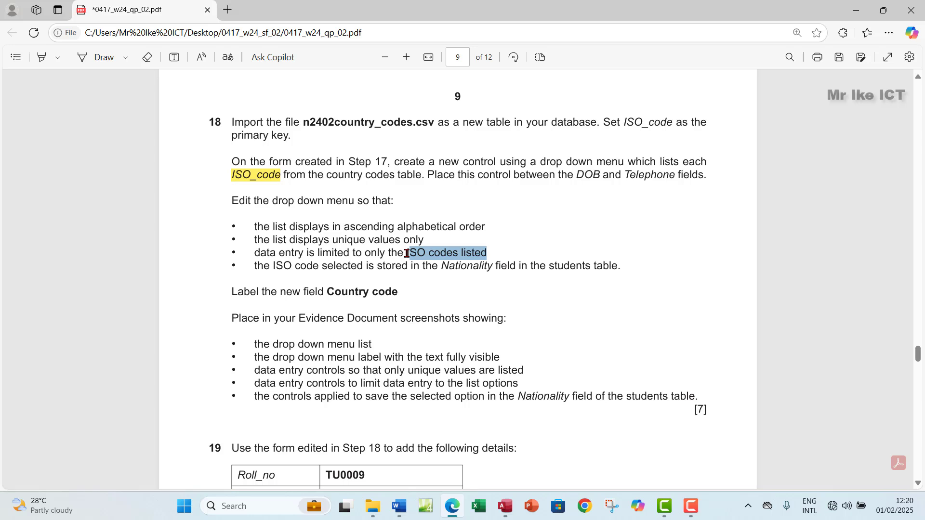
left_click_drag(407, 254, 407, 253)
Open N2402students and inspect its Nationality column codes
left_click(506, 507)
double_click(63, 194)
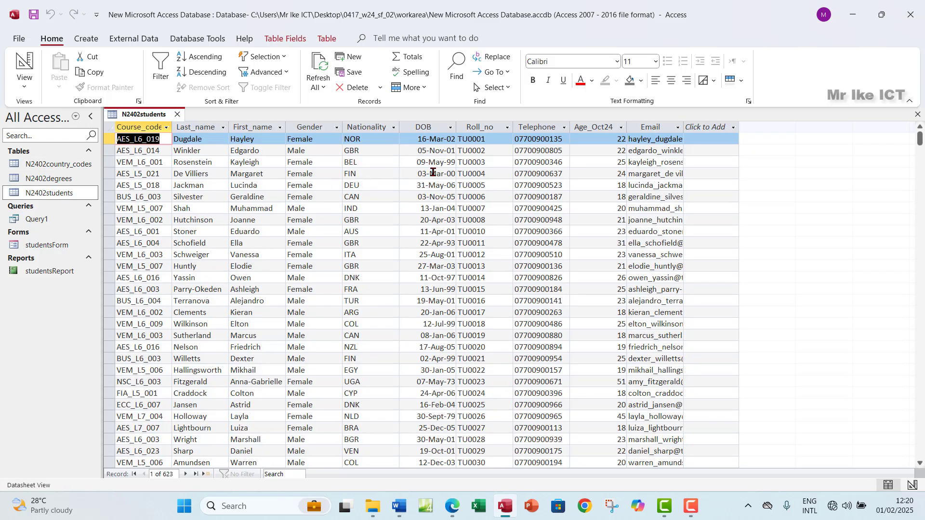
left_click(377, 129)
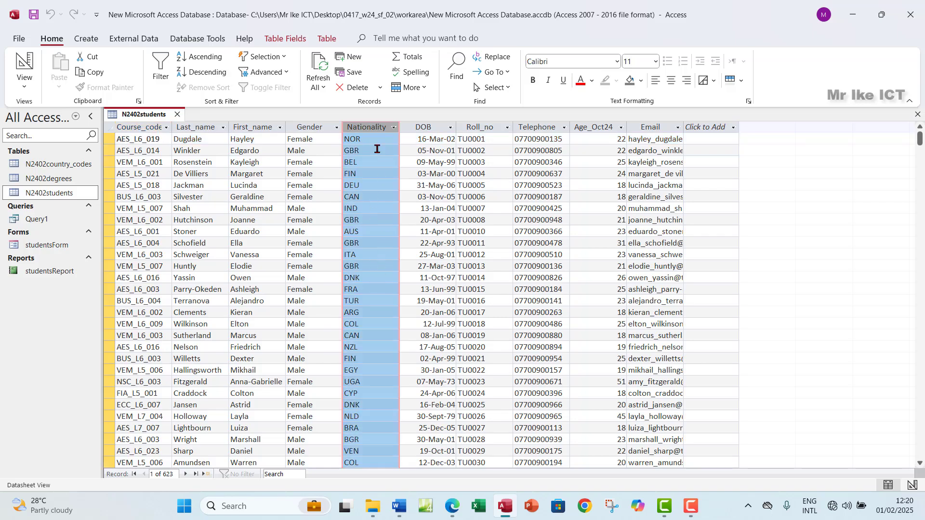
scroll(387, 230, "down", 5)
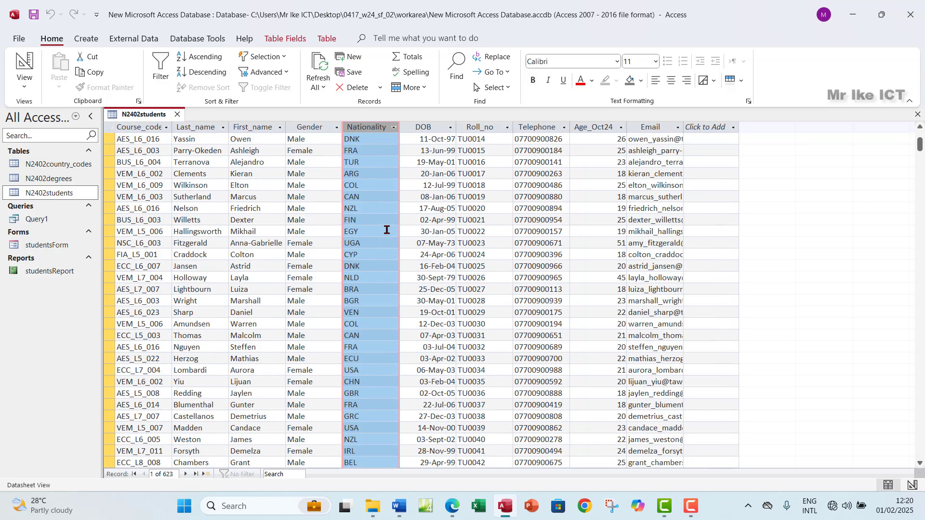
scroll(385, 280, "down", 4)
scroll(385, 281, "up", 5)
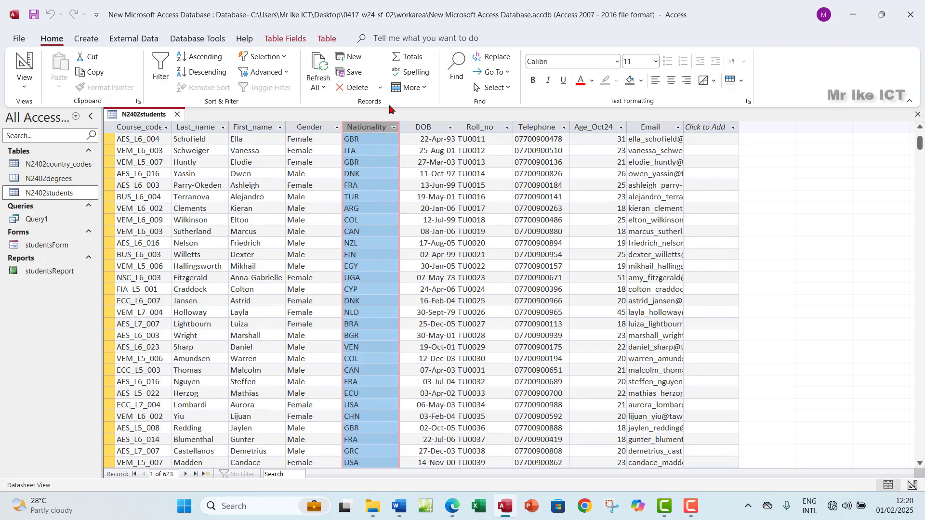
Open N2402country_codes to check its 245 ISO_code records, then close both tables
double_click(67, 165)
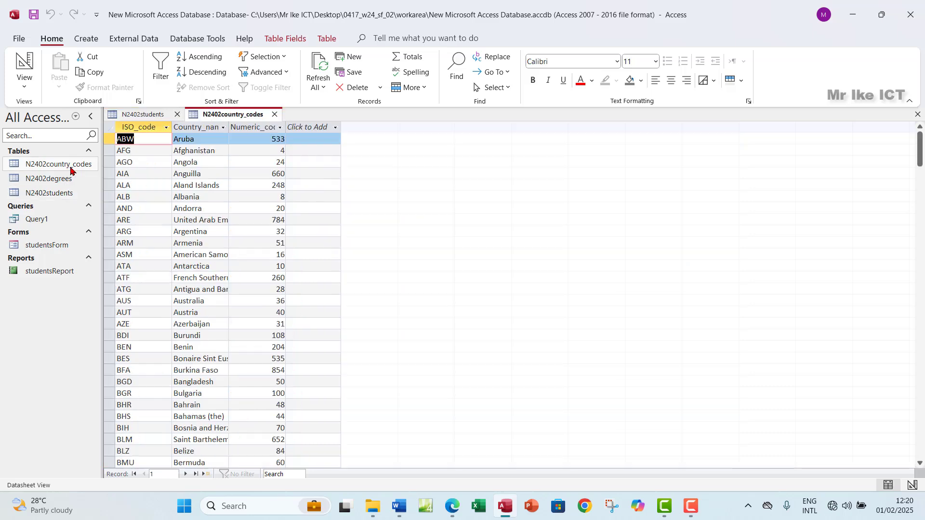
left_click(143, 126)
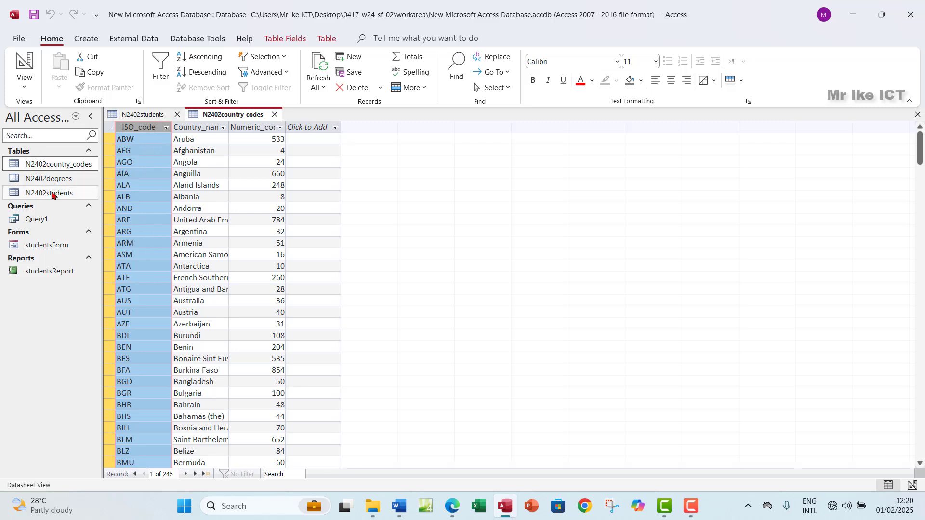
left_click(149, 114)
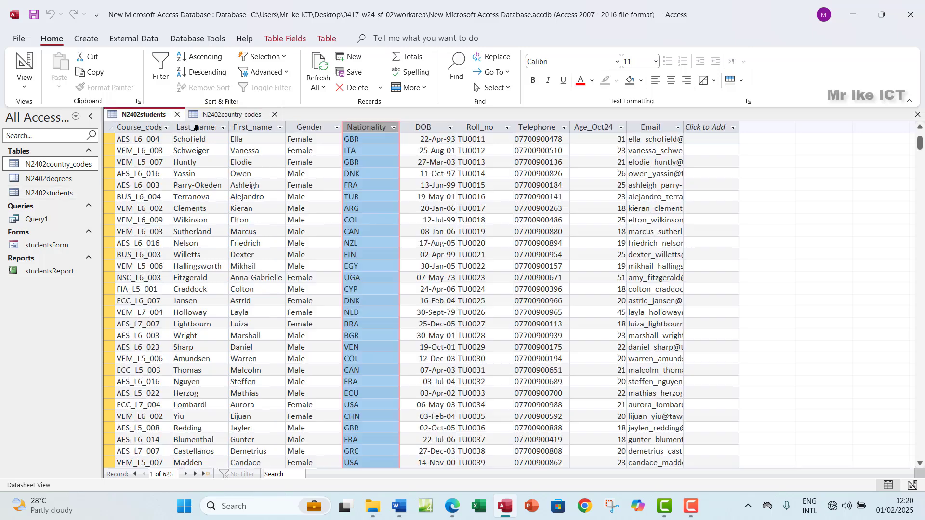
left_click(917, 115)
left_click(917, 115)
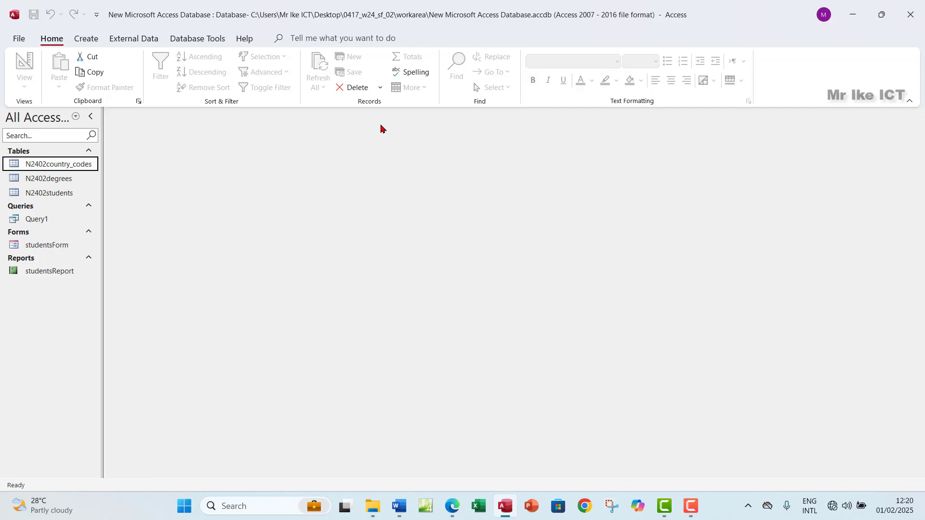
Copy the label text 'Country code' from step 18 of the exam paper in Edge
left_click(452, 506)
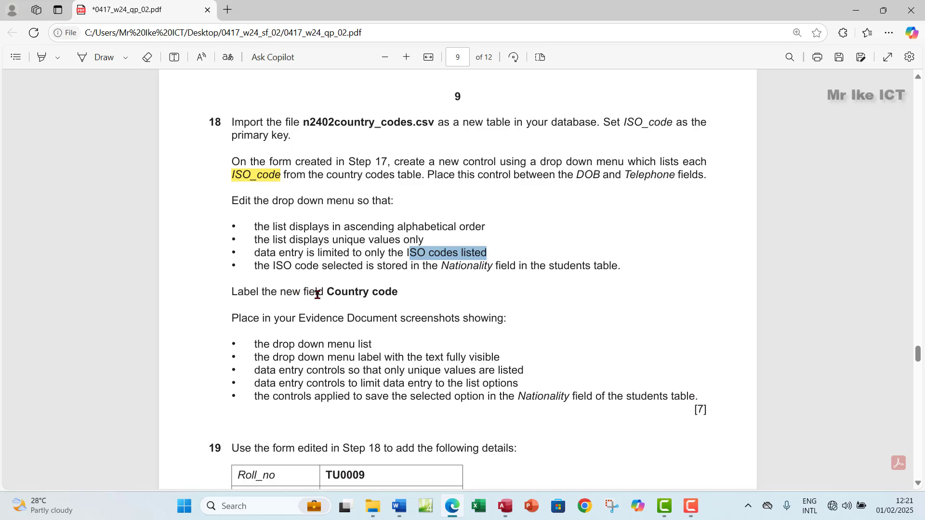
left_click_drag(328, 292, 401, 293)
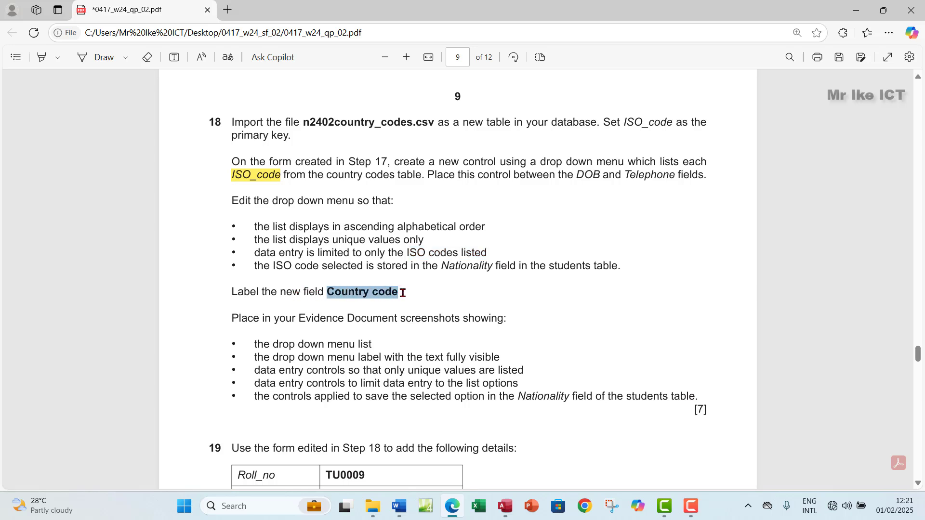
left_click(424, 195)
Reread the drop-down and DOB/Telephone instructions in step 18, then return to Access
left_click_drag(304, 345, 289, 345)
left_click_drag(345, 380, 345, 383)
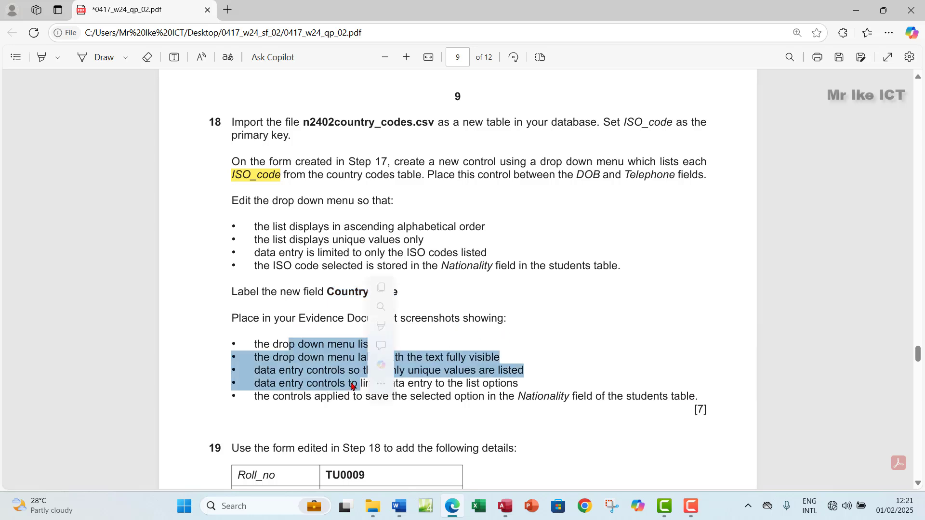
left_click_drag(233, 163, 405, 287)
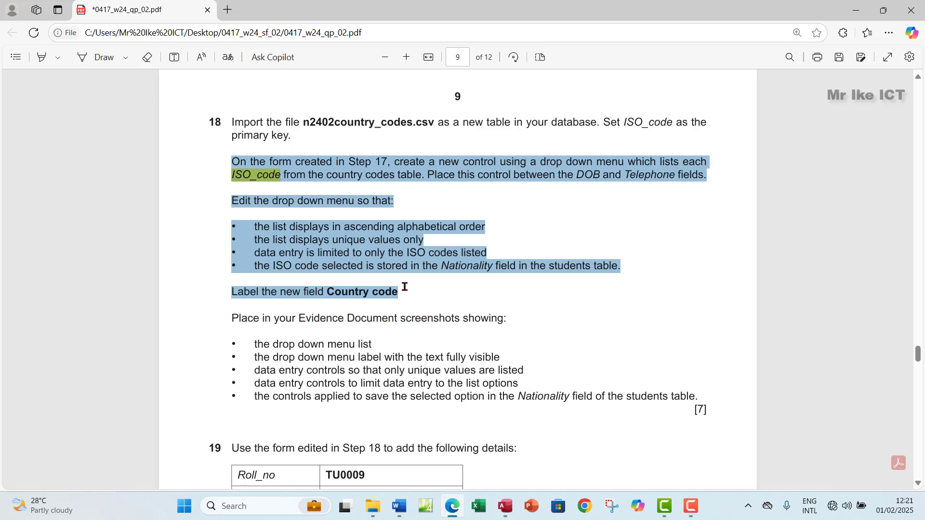
left_click(272, 179)
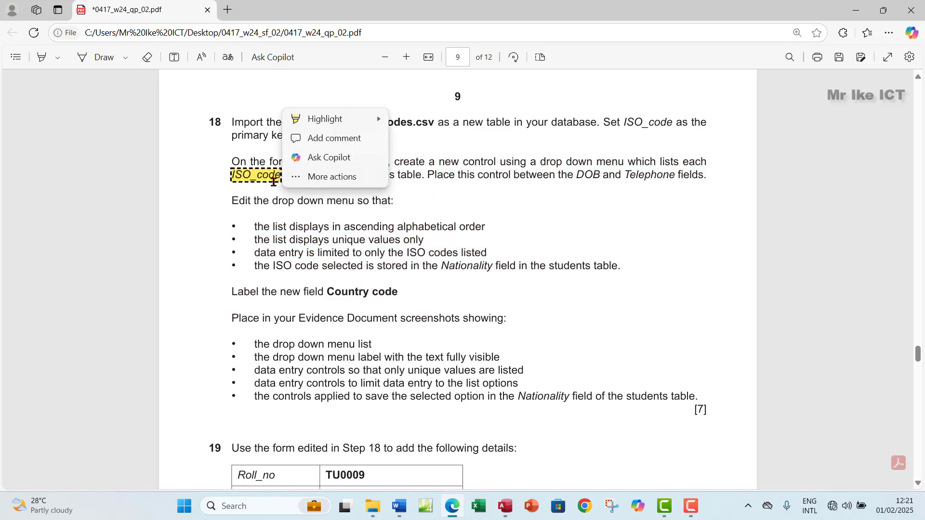
left_click(476, 179)
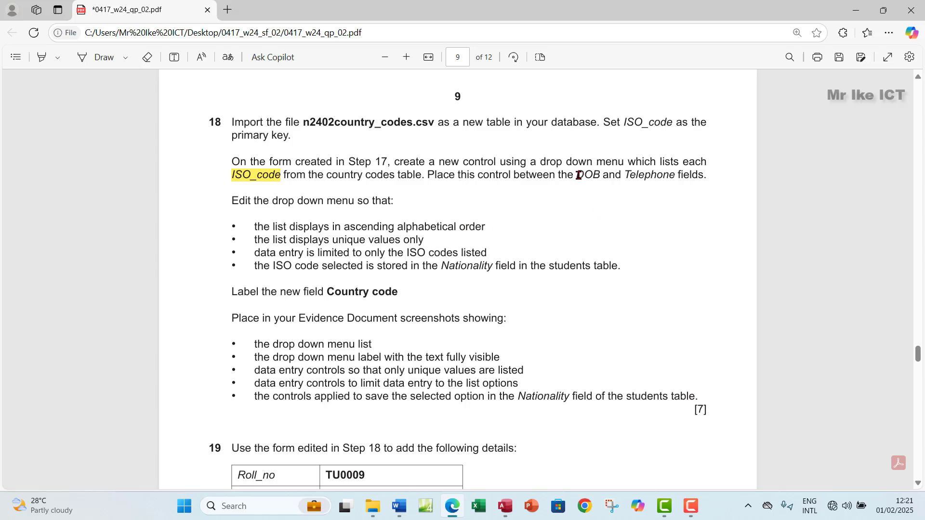
left_click_drag(578, 175, 708, 192)
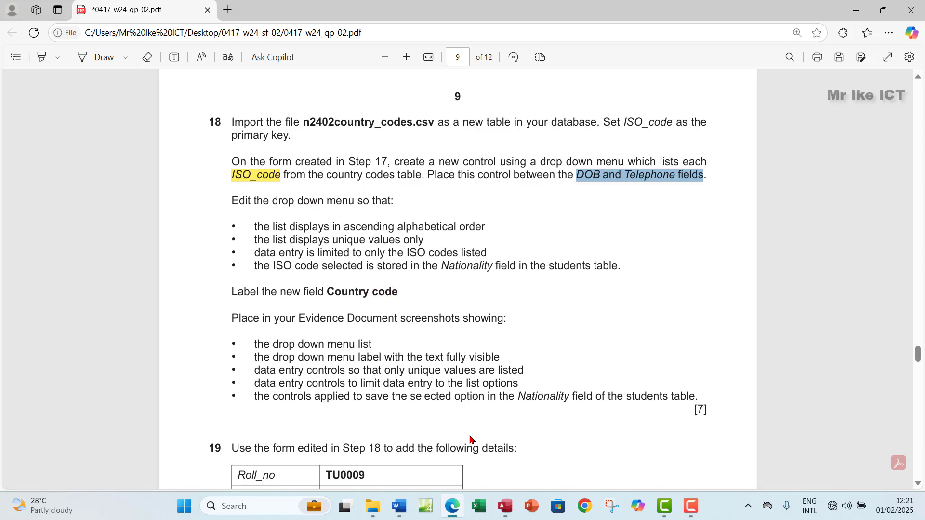
left_click(505, 506)
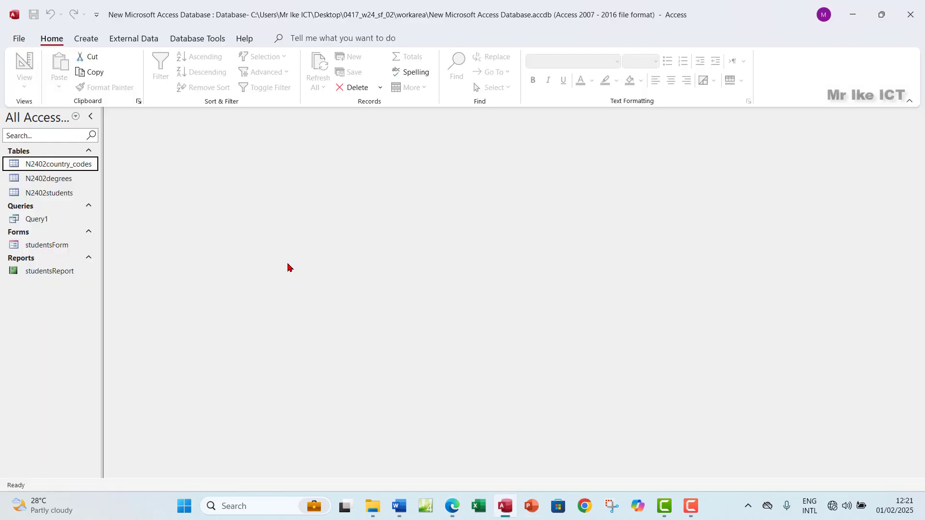
Open studentsForm in Design View
left_click(62, 248)
double_click(61, 248)
left_click(28, 82)
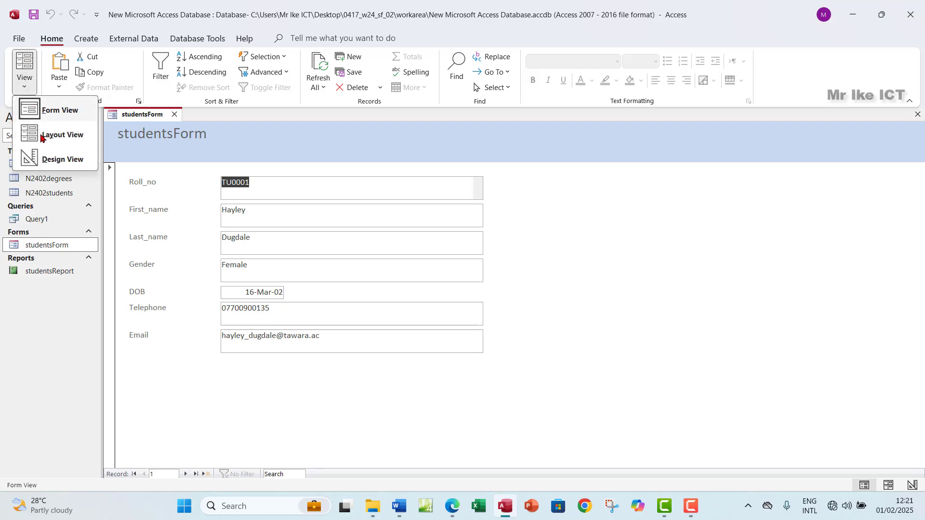
left_click(68, 159)
Enlarge the Detail section and move Telephone and Email lower, leaving a gap below DOB
scroll(368, 294, "down", 3)
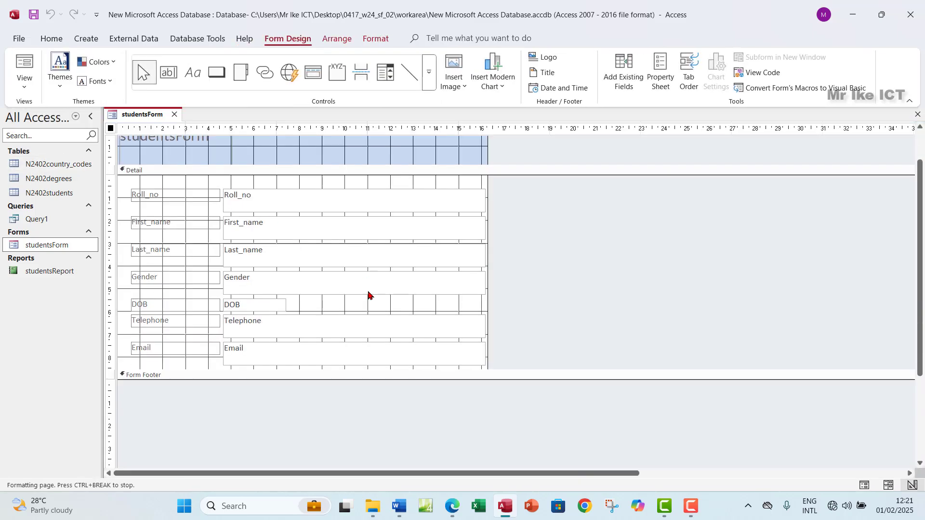
left_click_drag(315, 326, 318, 373)
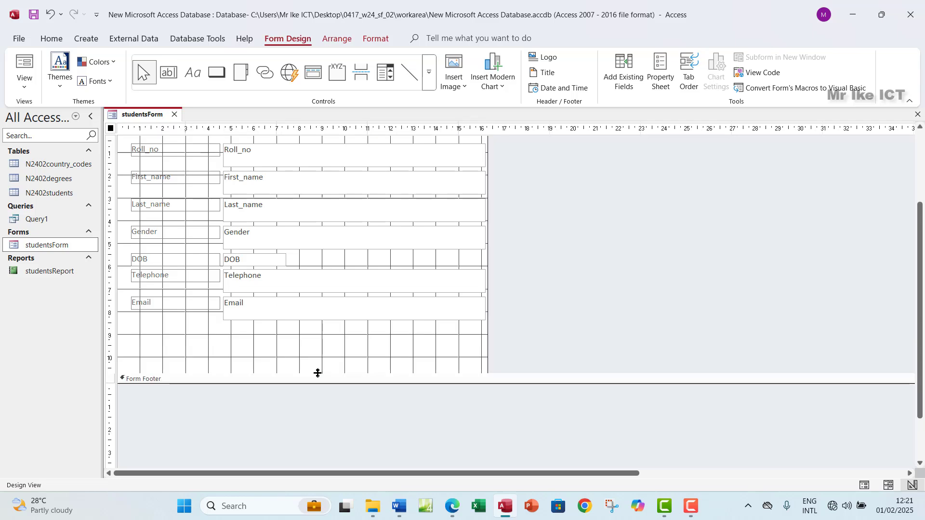
left_click(320, 380)
left_click(435, 354)
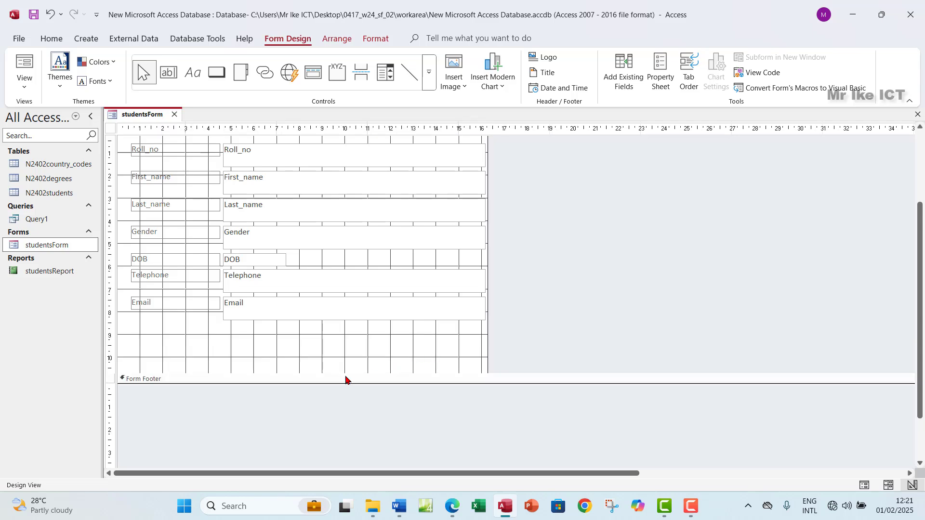
left_click_drag(359, 374, 359, 389)
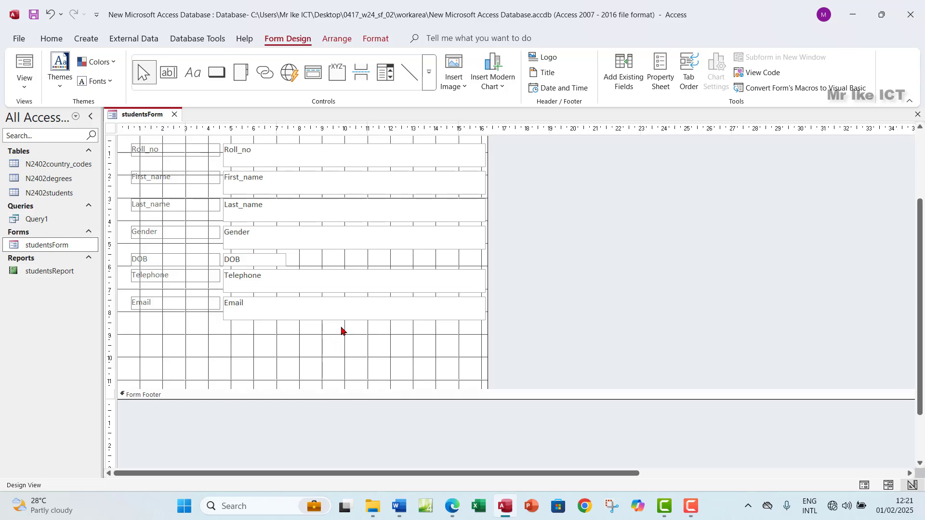
left_click_drag(127, 322, 368, 277)
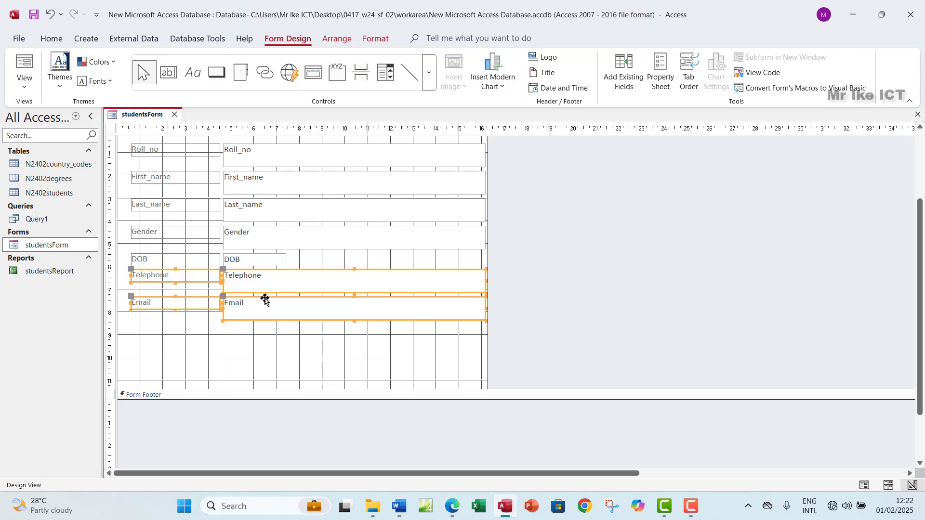
left_click_drag(265, 285, 265, 332)
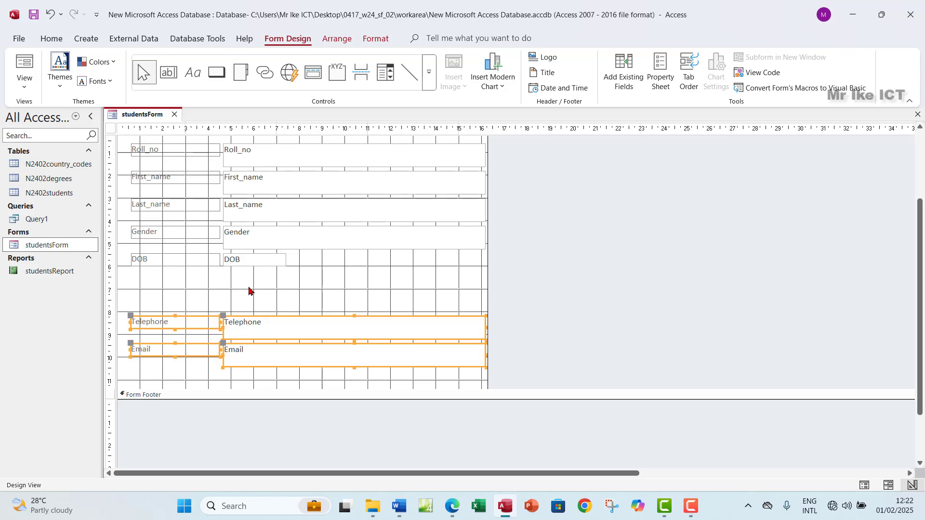
Draw a combo box between DOB and Telephone, taking its values from another table
left_click(385, 74)
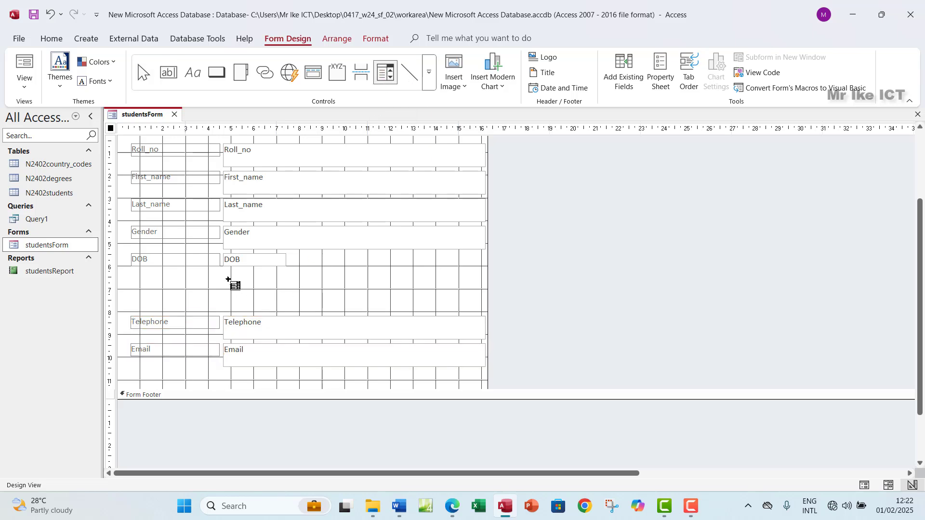
left_click_drag(226, 278, 286, 305)
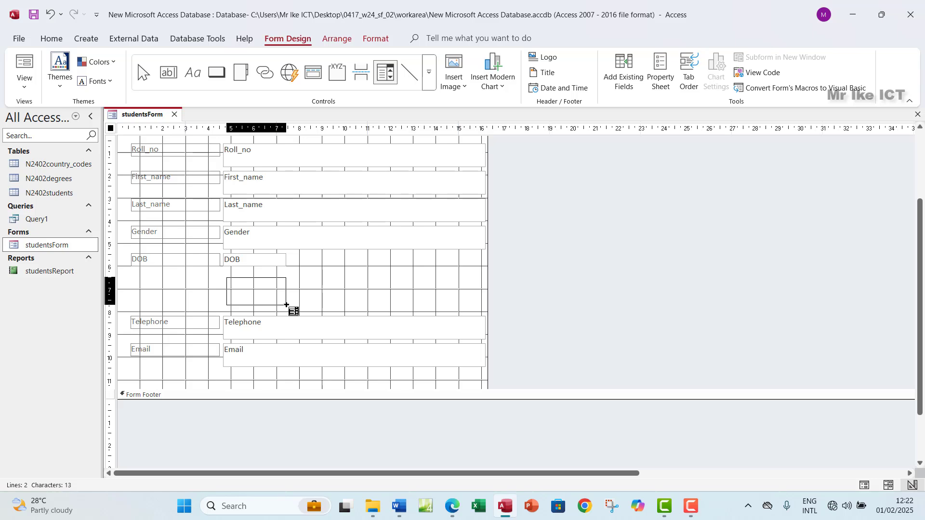
left_click_drag(286, 305, 286, 305)
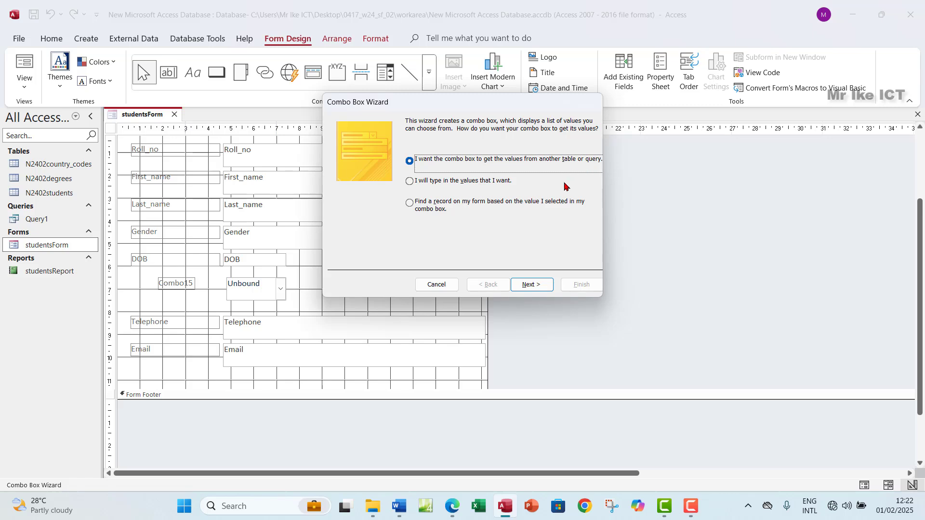
left_click(530, 286)
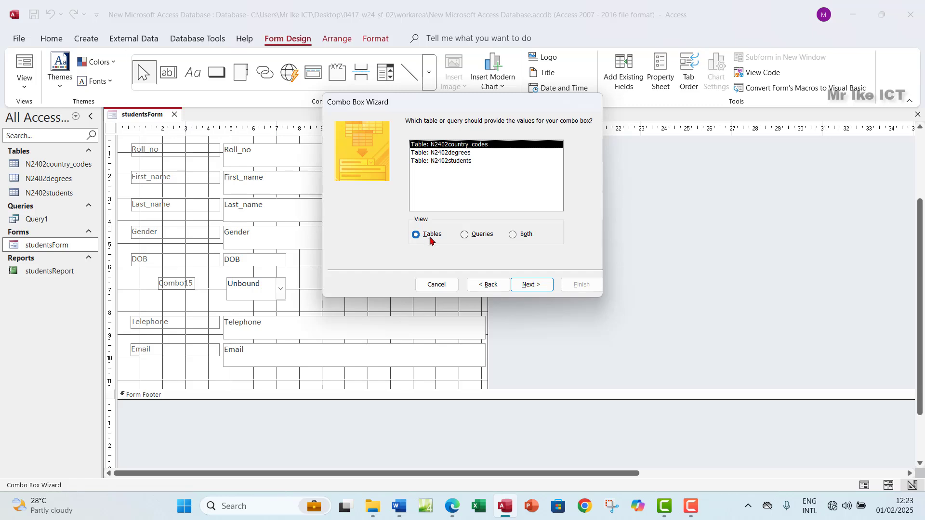
Use the N2402country_codes table as the list source and add ISO_code as its only field
left_click(532, 285)
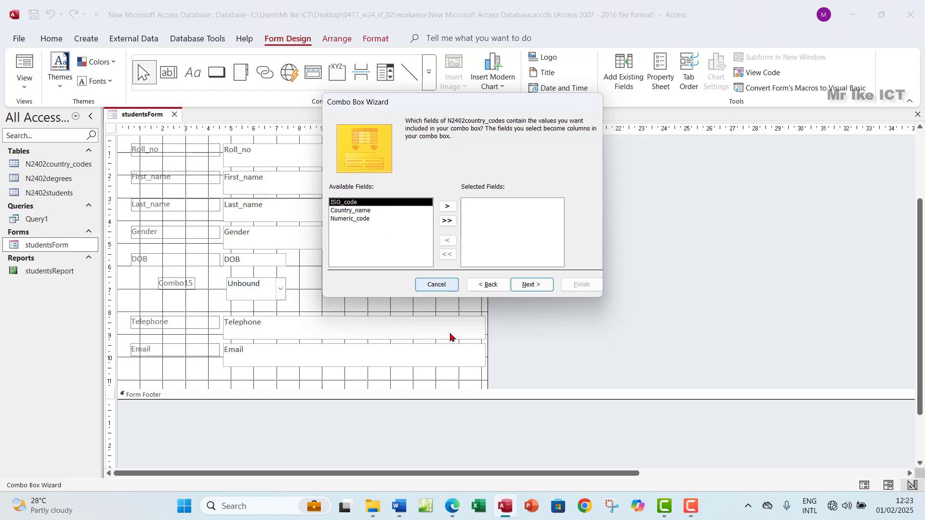
left_click(457, 504)
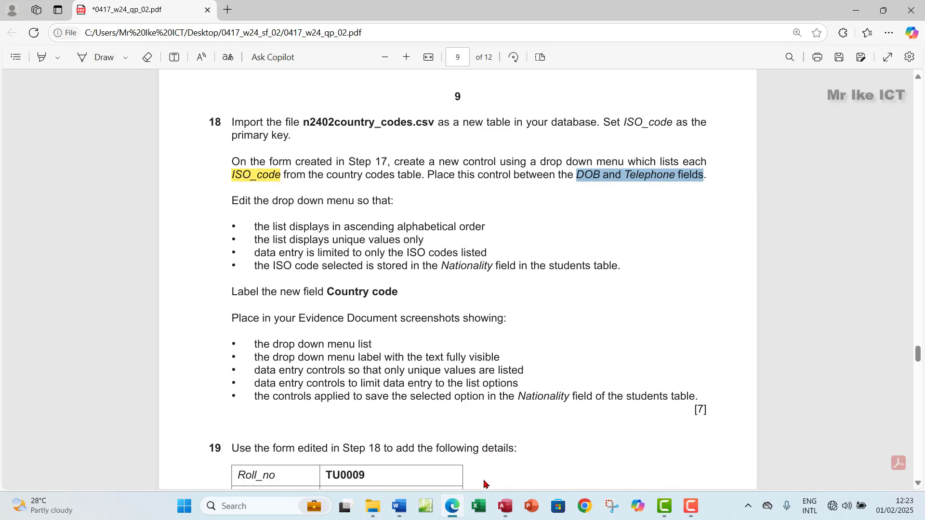
left_click(504, 508)
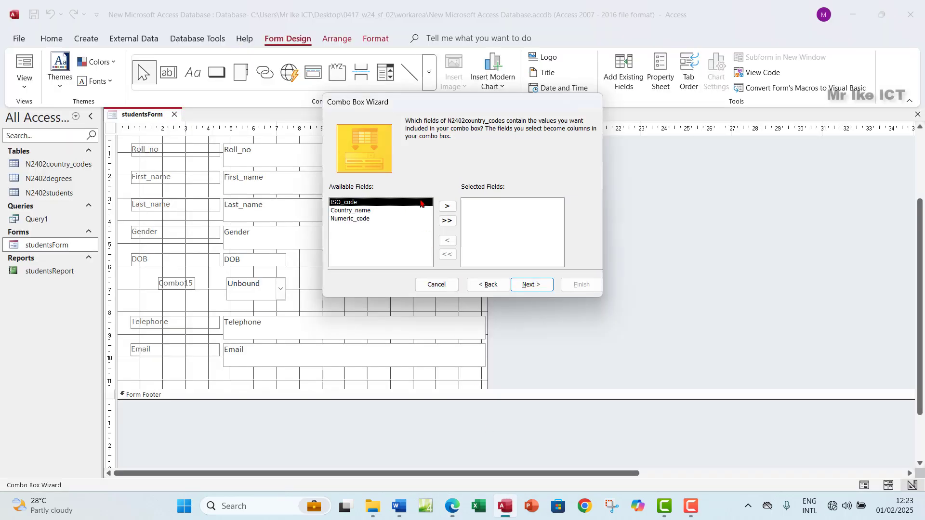
left_click(449, 207)
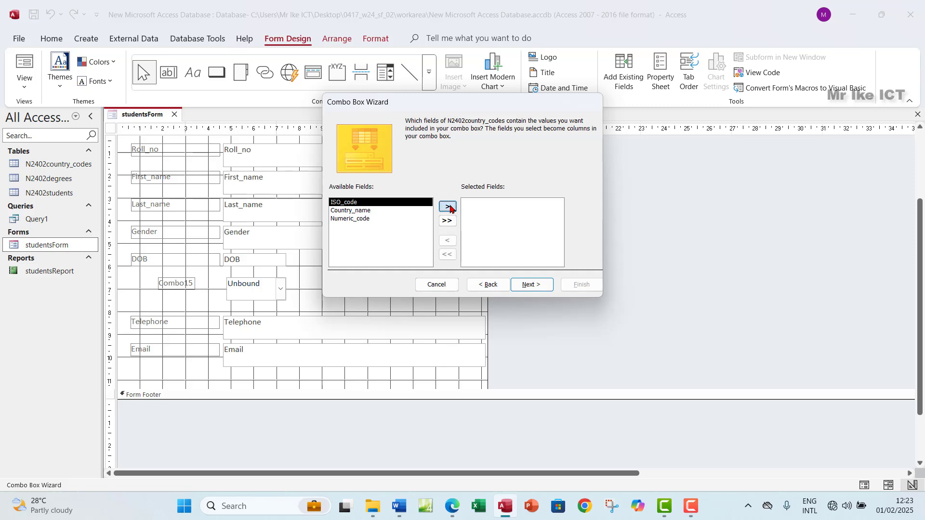
Choose ISO_code as the combo box's sort field
left_click(526, 285)
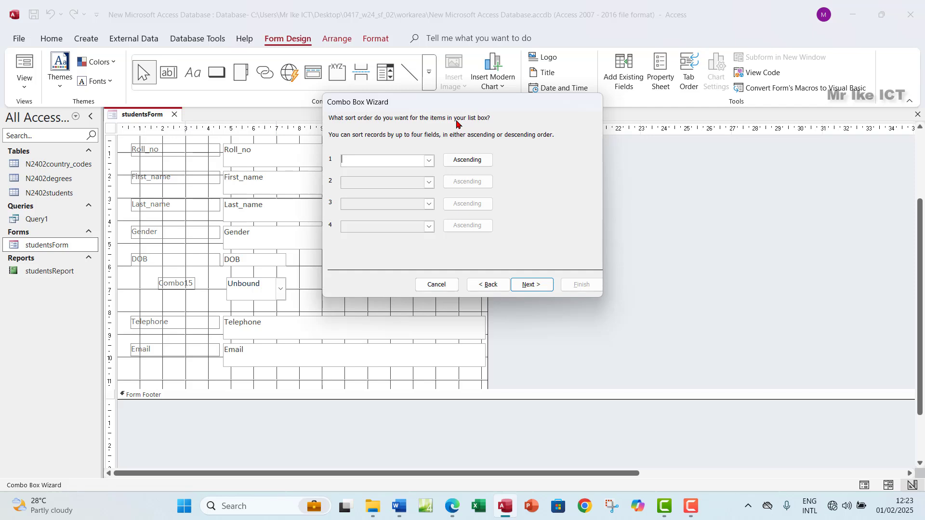
left_click(429, 162)
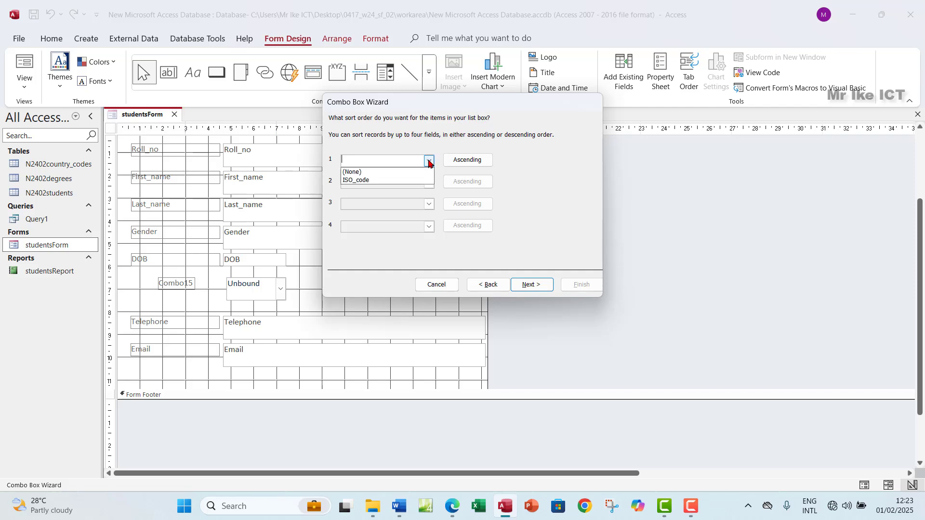
left_click(380, 181)
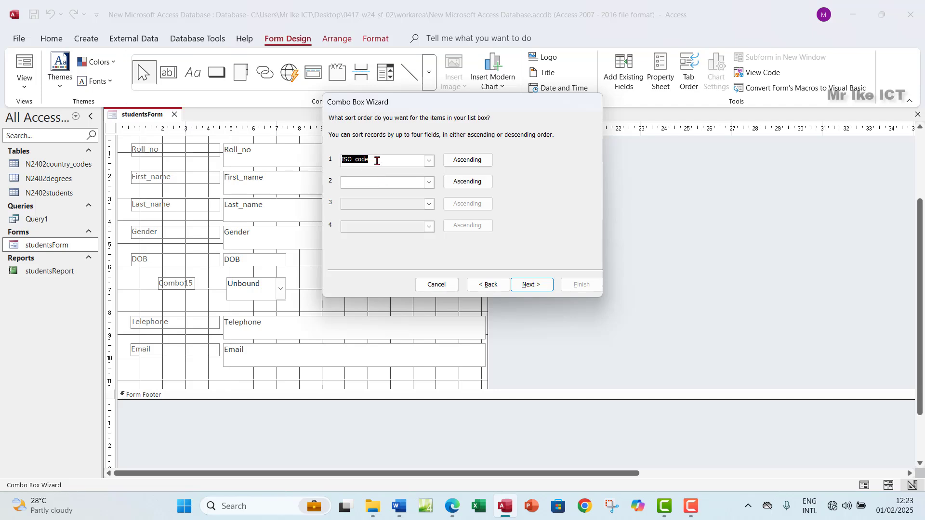
Highlight the ascending alphabetical order requirement in green in the exam PDF
left_click(452, 505)
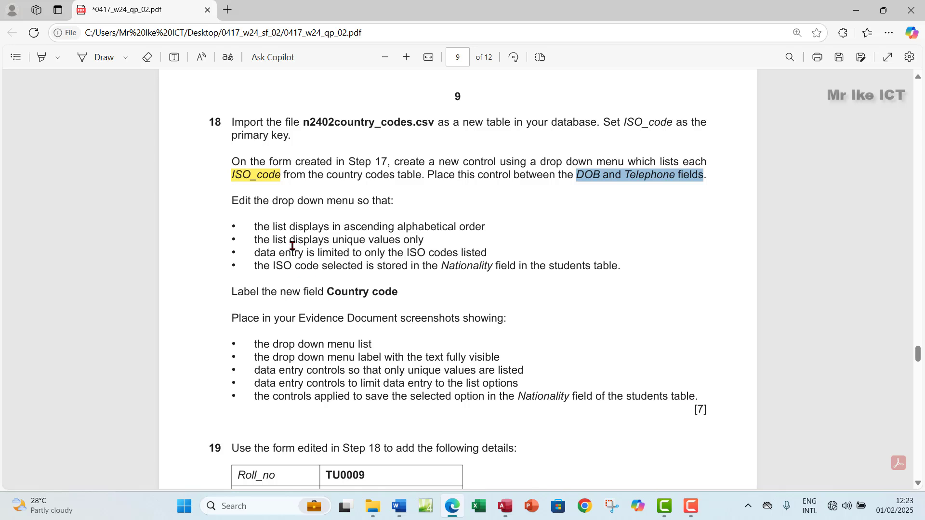
left_click_drag(249, 226, 491, 227)
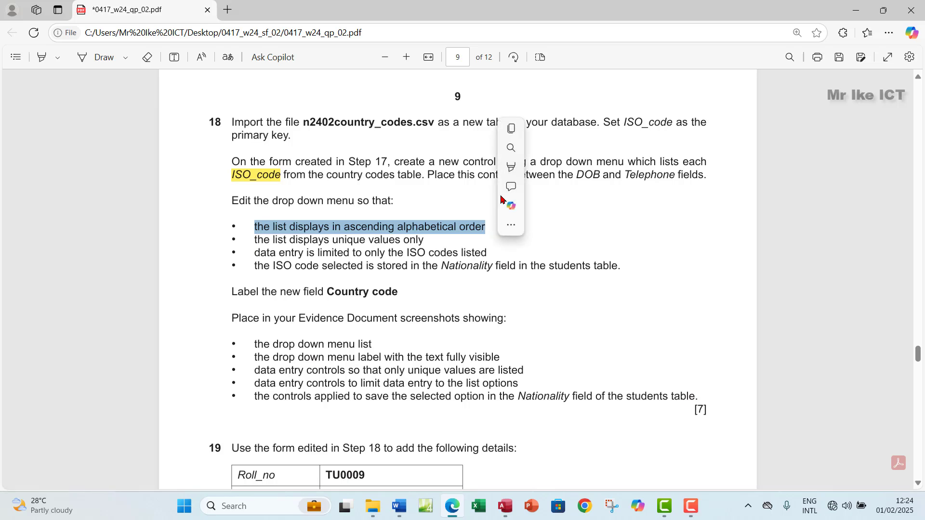
mouse_move(578, 167)
left_click(612, 185)
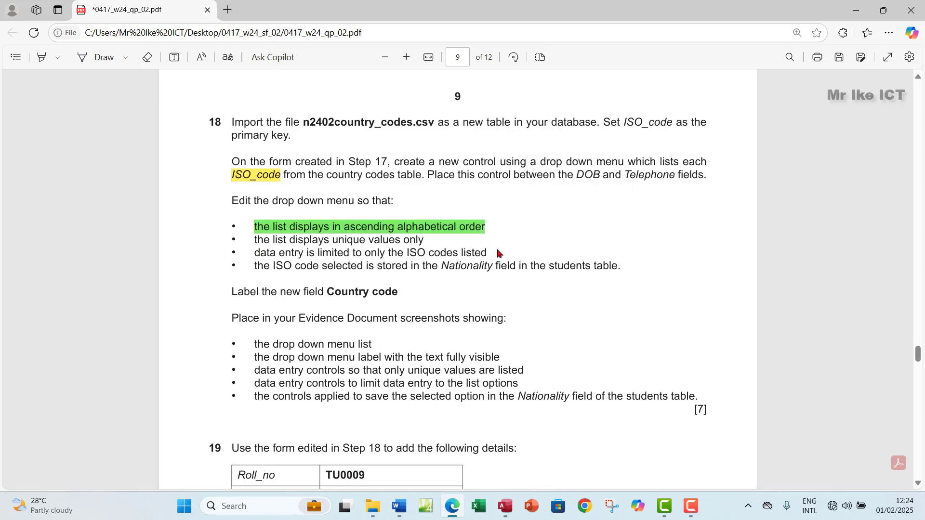
Confirm the ISO_code sort is Ascending, briefly trying Descending first
left_click(504, 506)
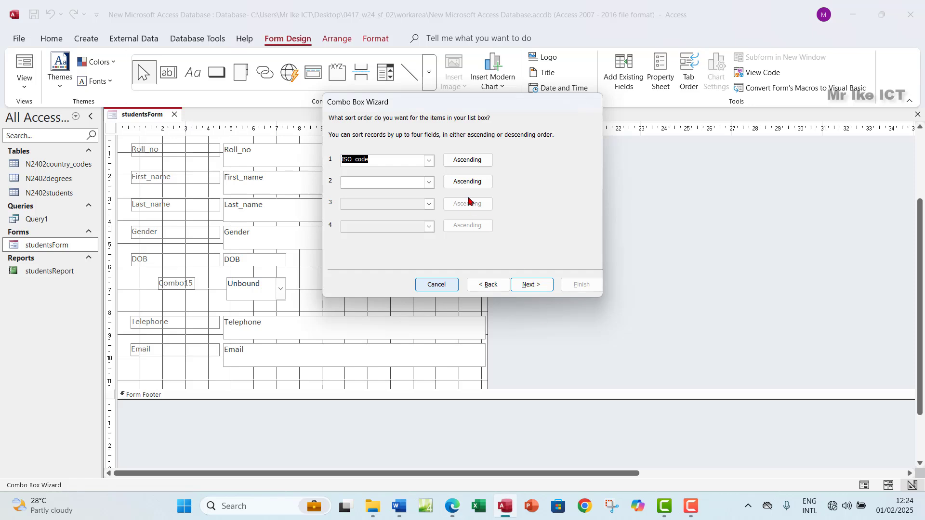
left_click(468, 161)
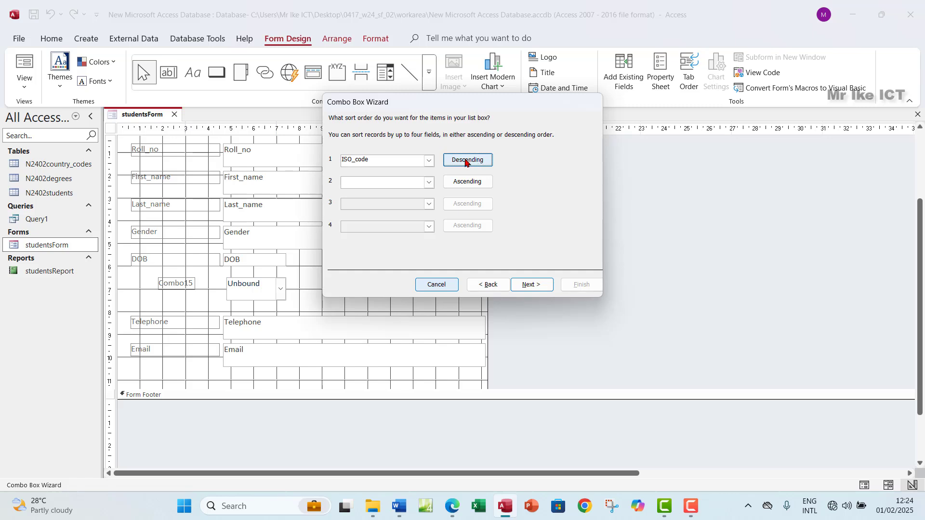
left_click(466, 163)
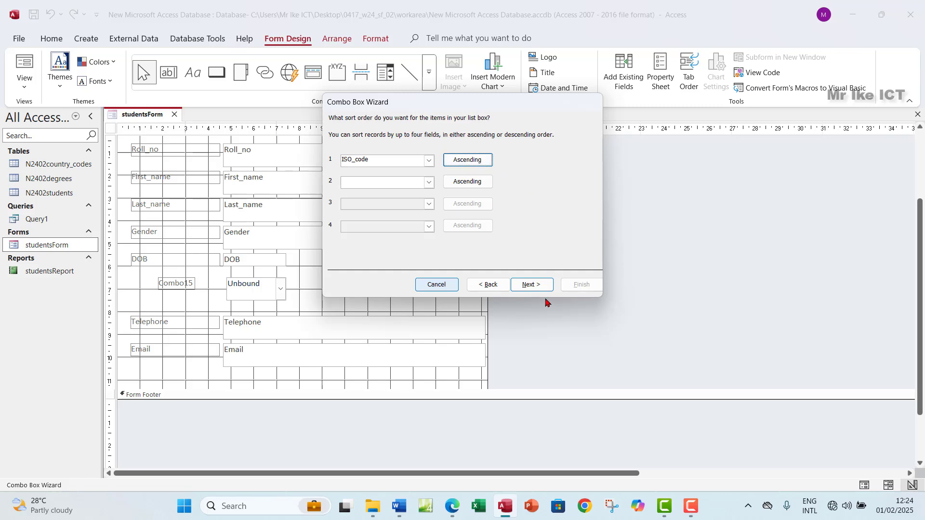
left_click(528, 288)
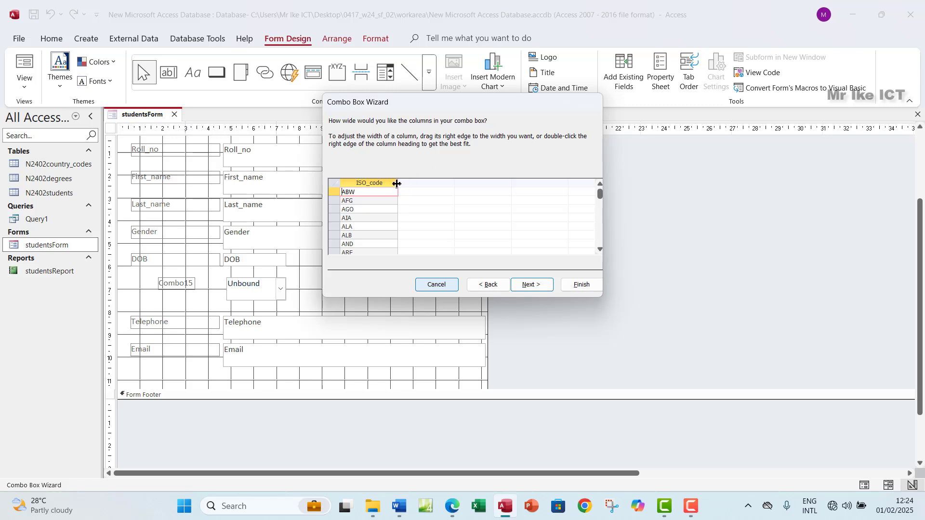
Best-fit the ISO_code column width to its code values
left_click_drag(397, 184, 369, 185)
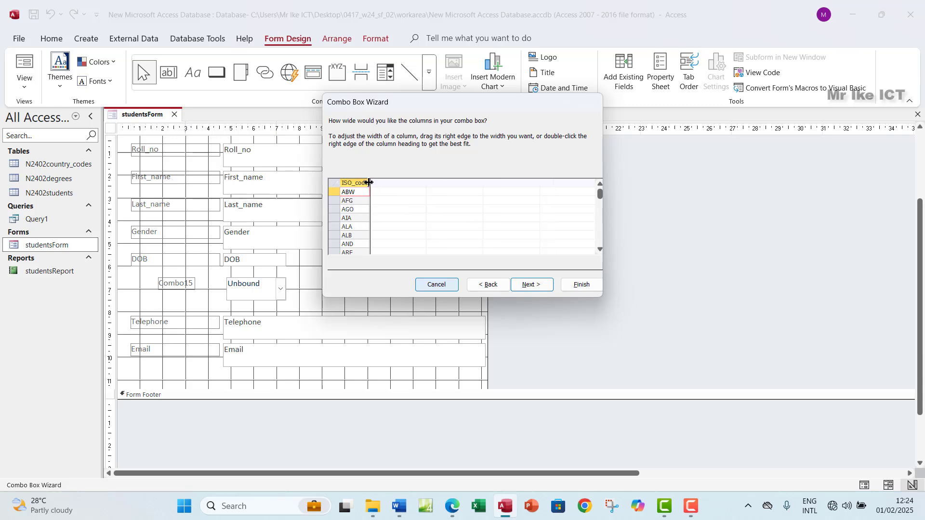
double_click(369, 183)
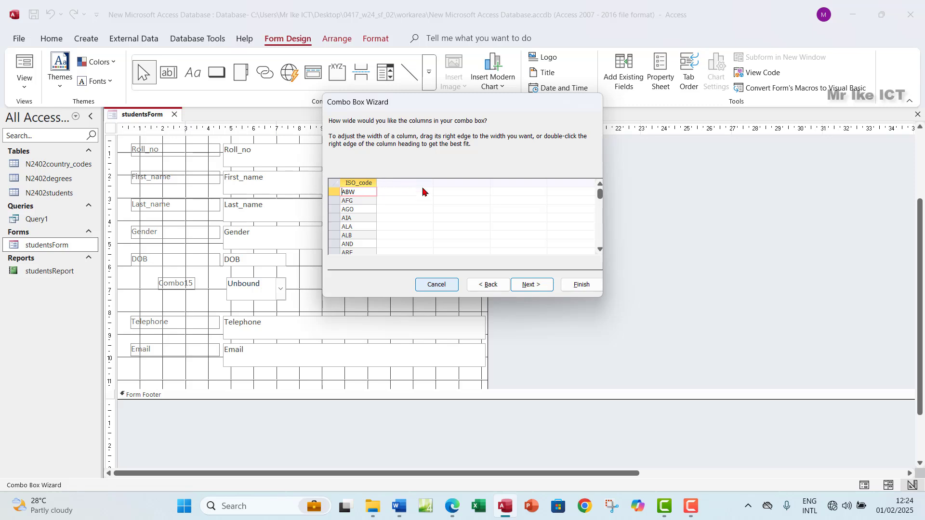
left_click(536, 287)
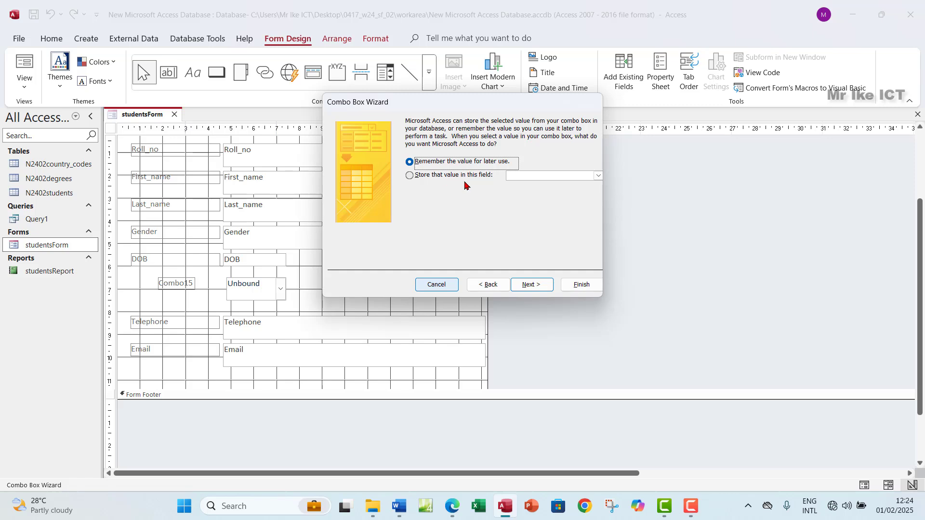
Choose to store the value in a field and highlight the Nationality requirement green in the PDF
left_click(412, 178)
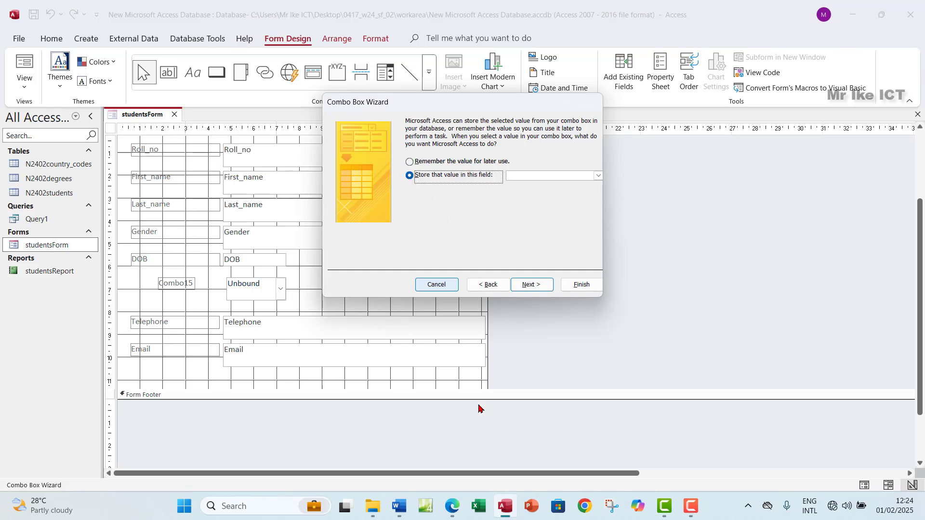
left_click(451, 505)
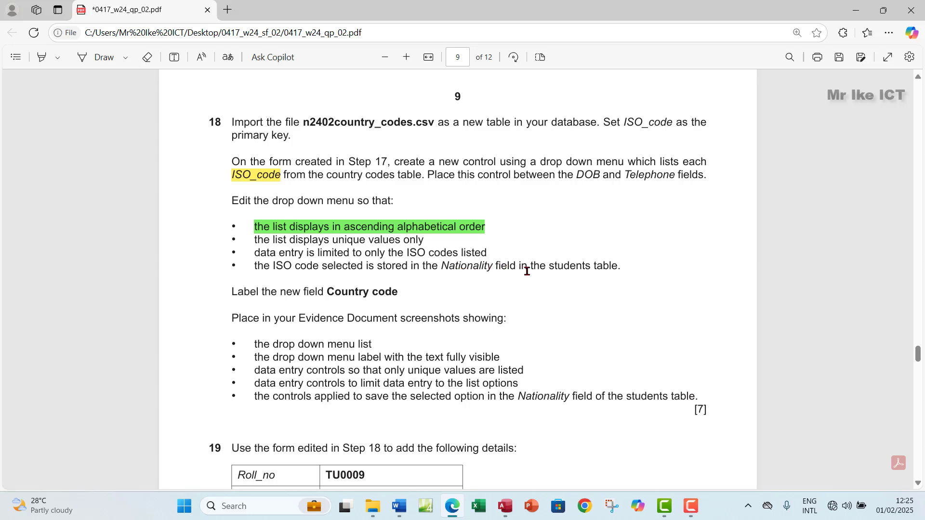
left_click_drag(625, 268, 264, 267)
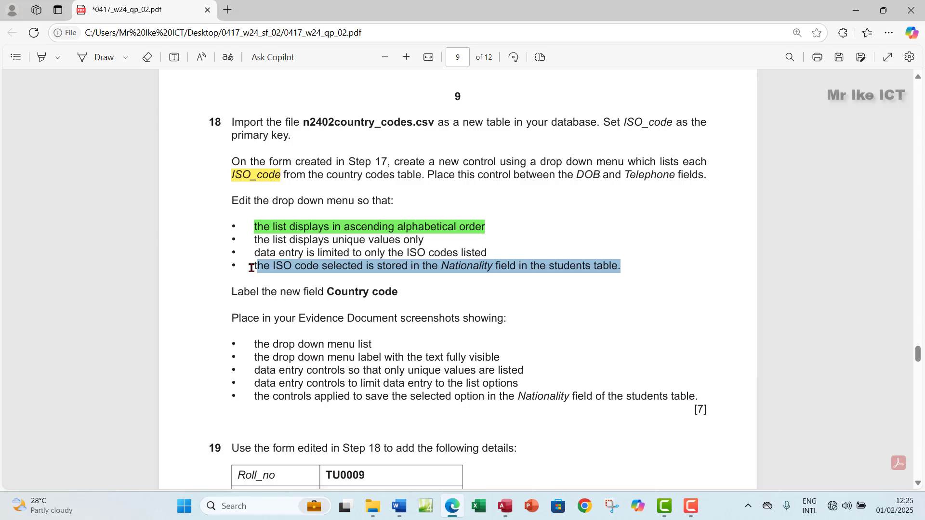
mouse_move(353, 212)
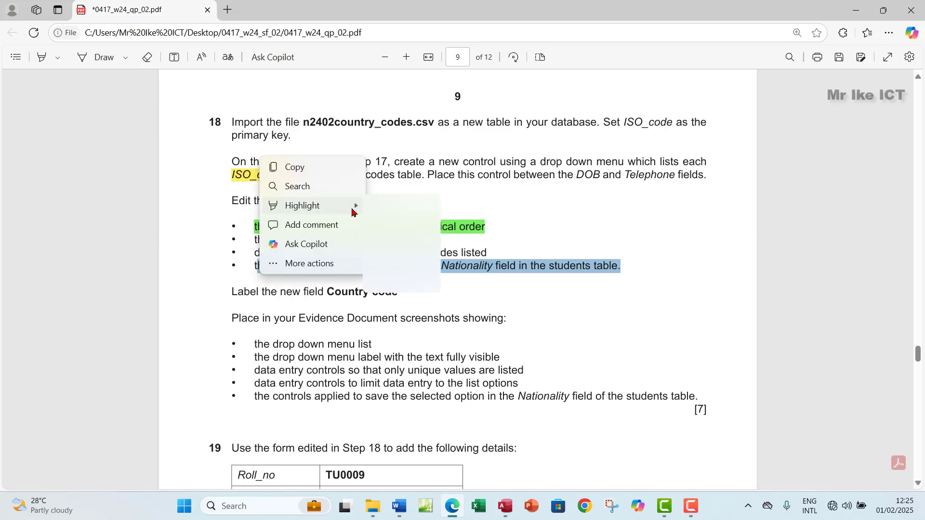
left_click(385, 225)
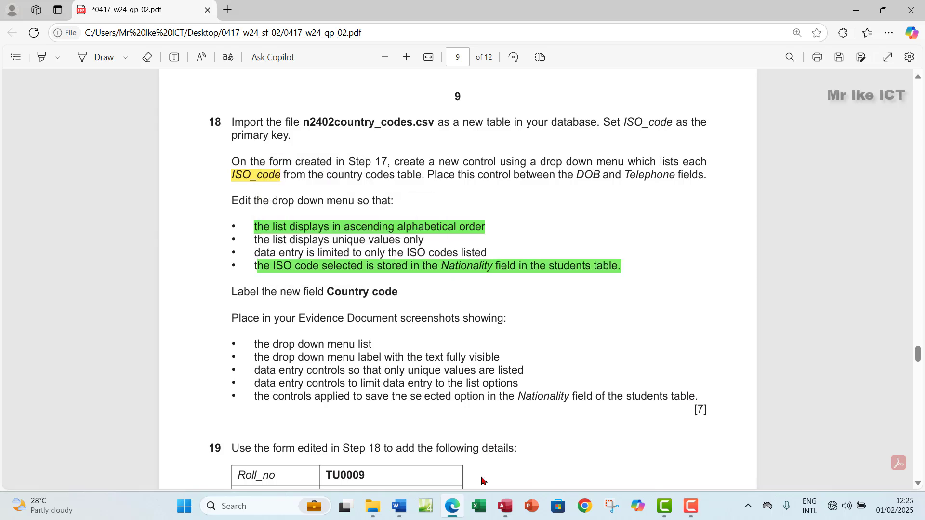
Store the combo box's selected code in the Nationality field
left_click(506, 504)
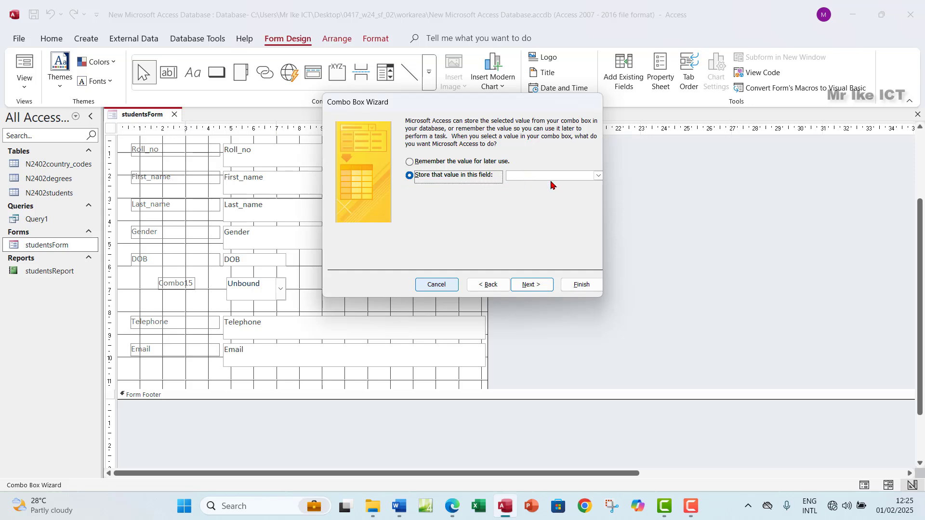
left_click(598, 175)
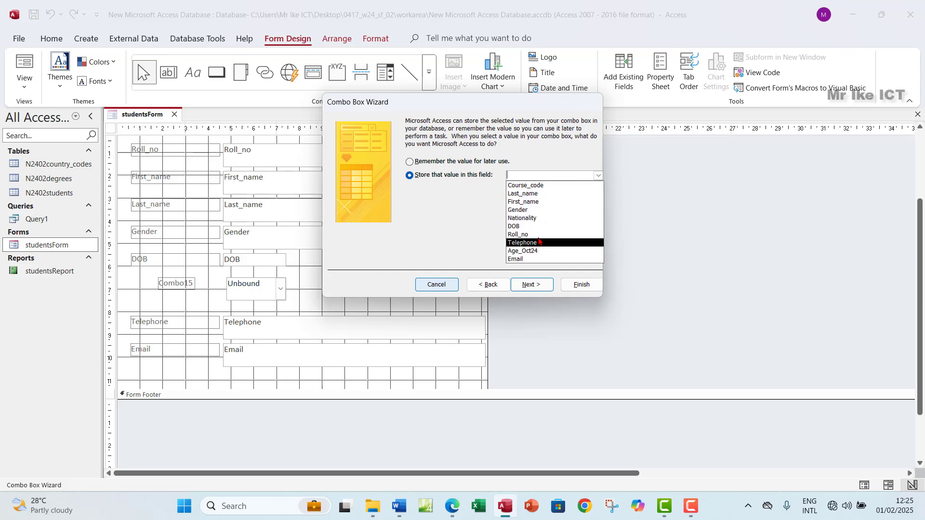
left_click(540, 219)
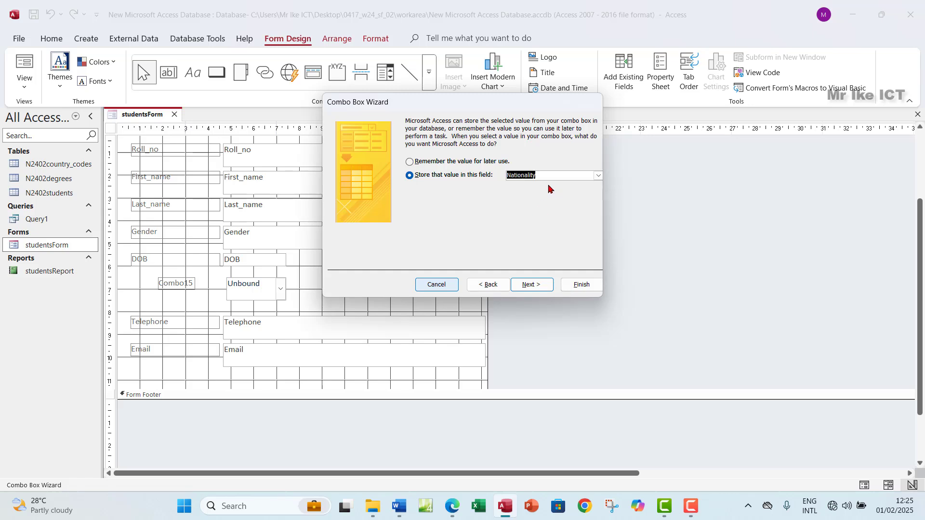
left_click(598, 177)
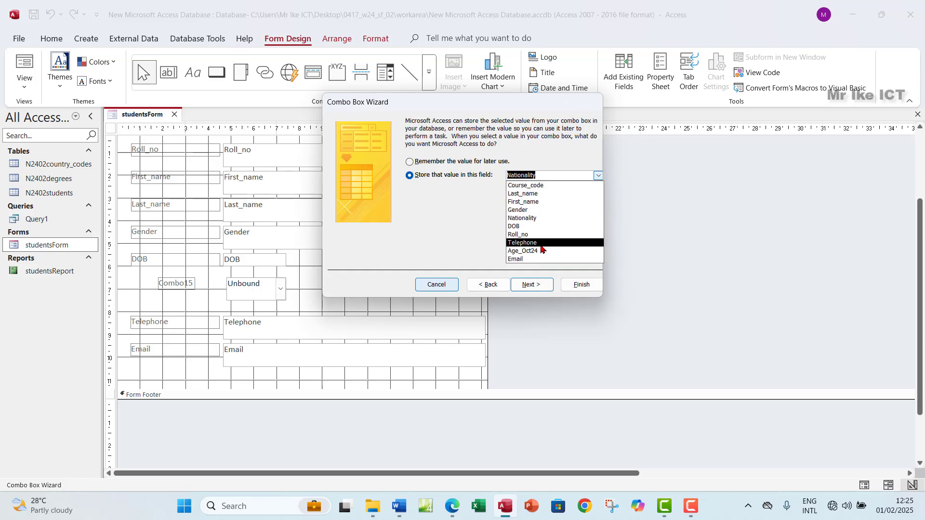
left_click(597, 171)
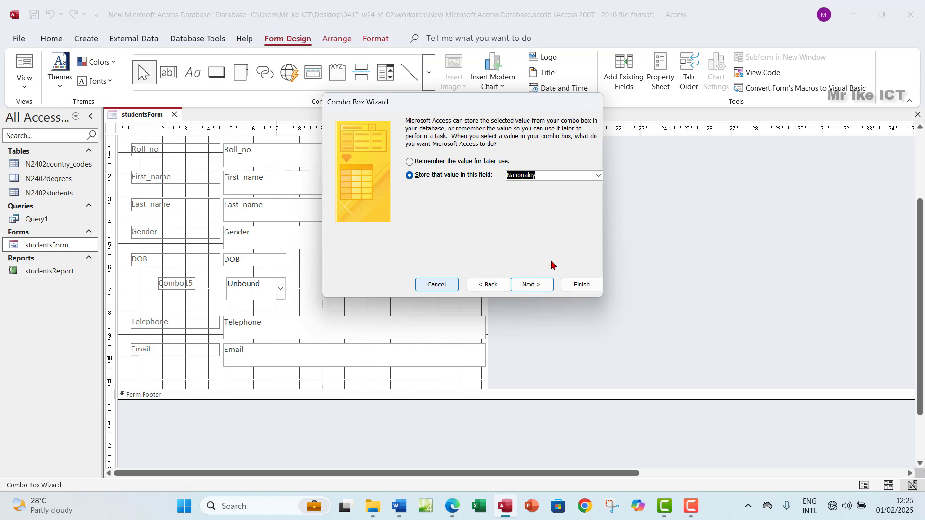
left_click(531, 284)
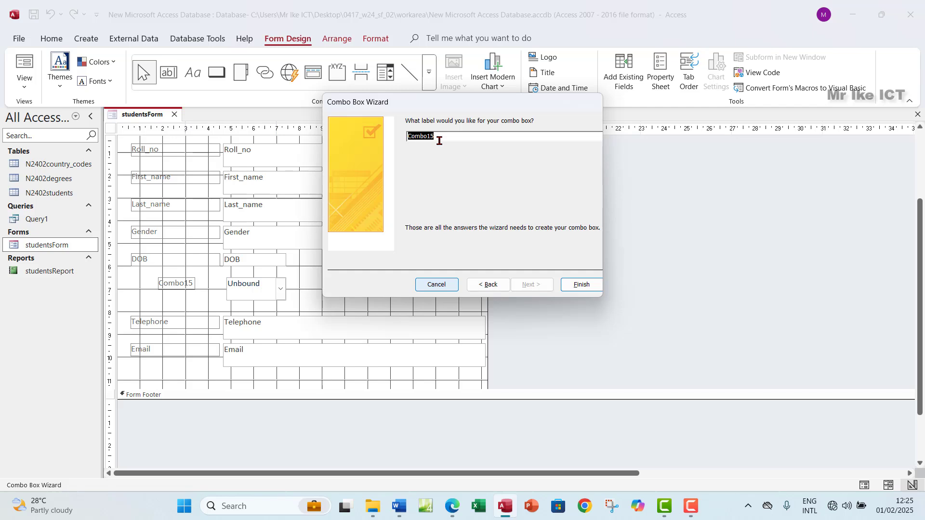
Label the combo box 'Country code', highlight that instruction green in the PDF, and finish the wizard
type("Country code")
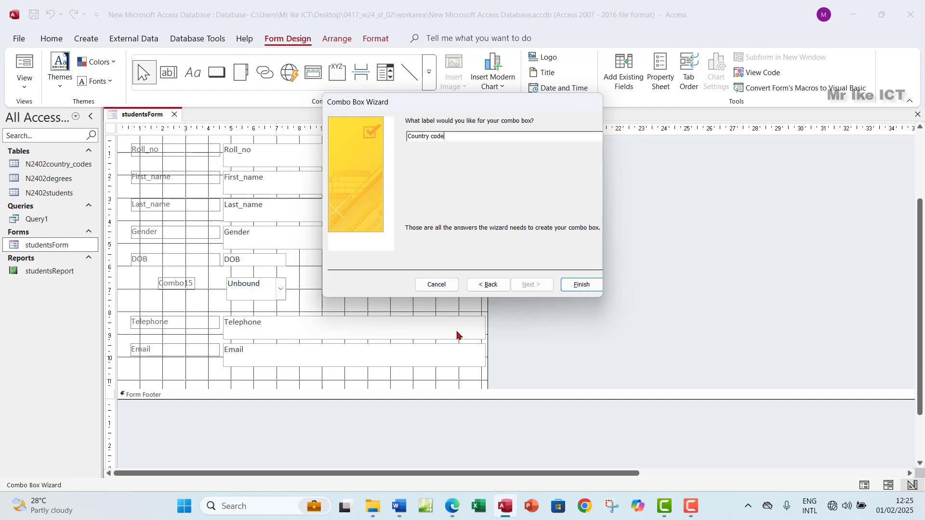
left_click(452, 508)
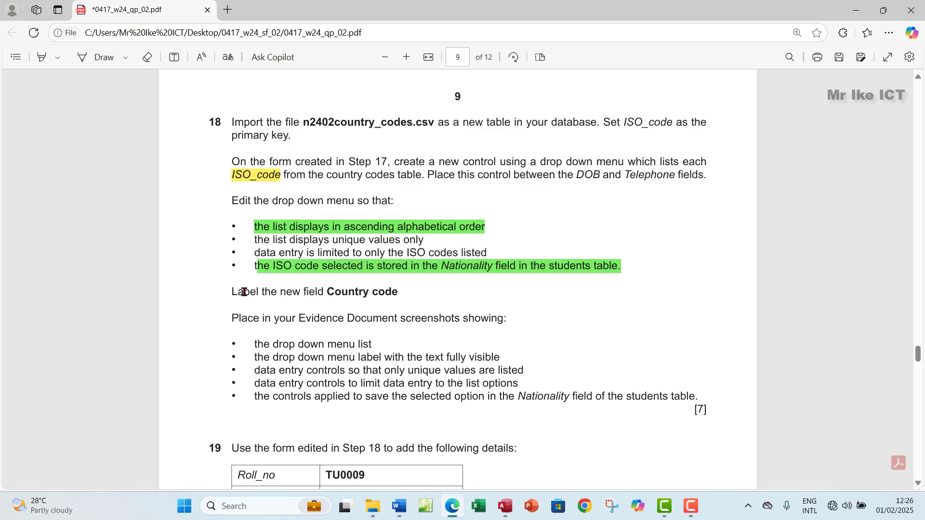
mouse_move(231, 292)
left_mouse_down()
mouse_move(415, 291)
mouse_move(398, 291)
left_mouse_up()
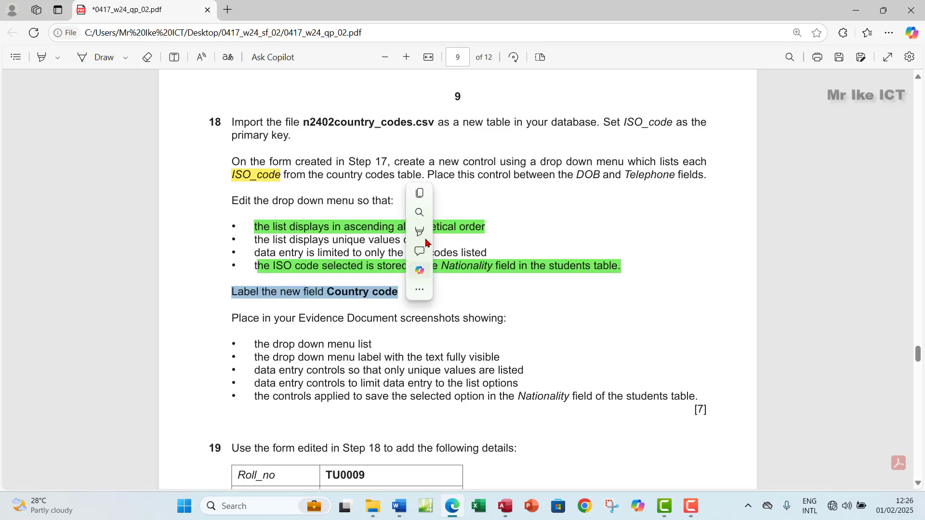
mouse_move(421, 236)
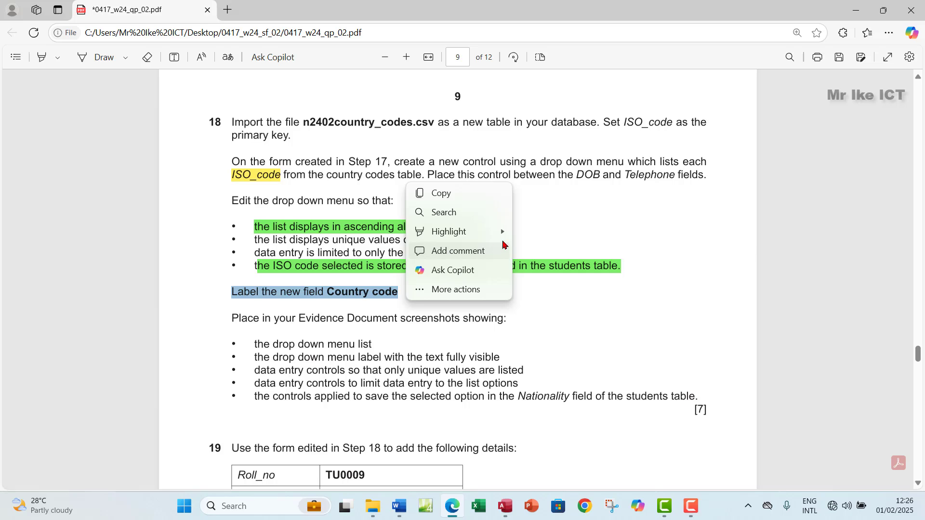
mouse_move(504, 236)
left_click(532, 251)
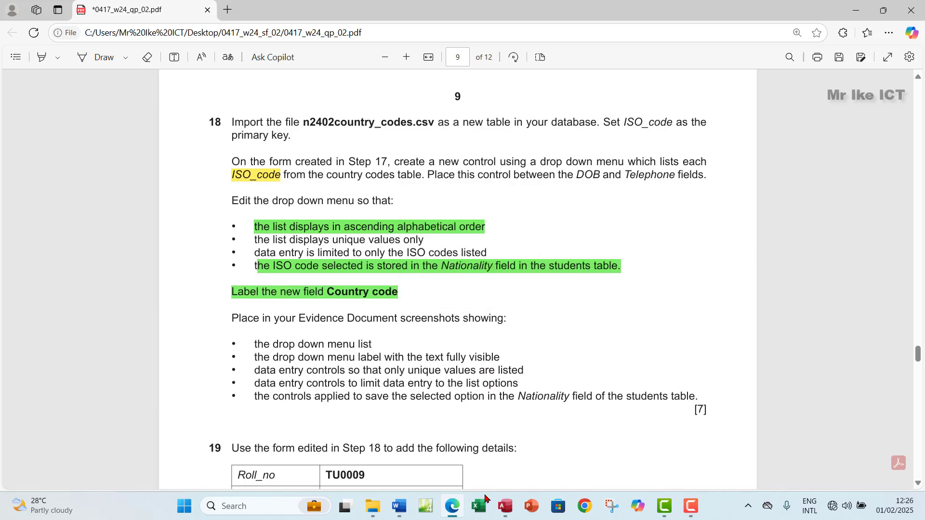
left_click(504, 506)
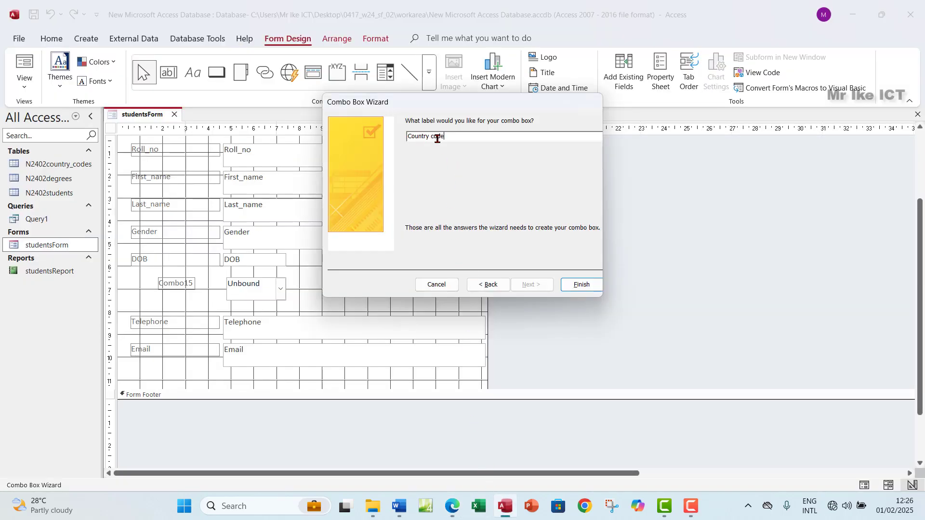
left_click(580, 285)
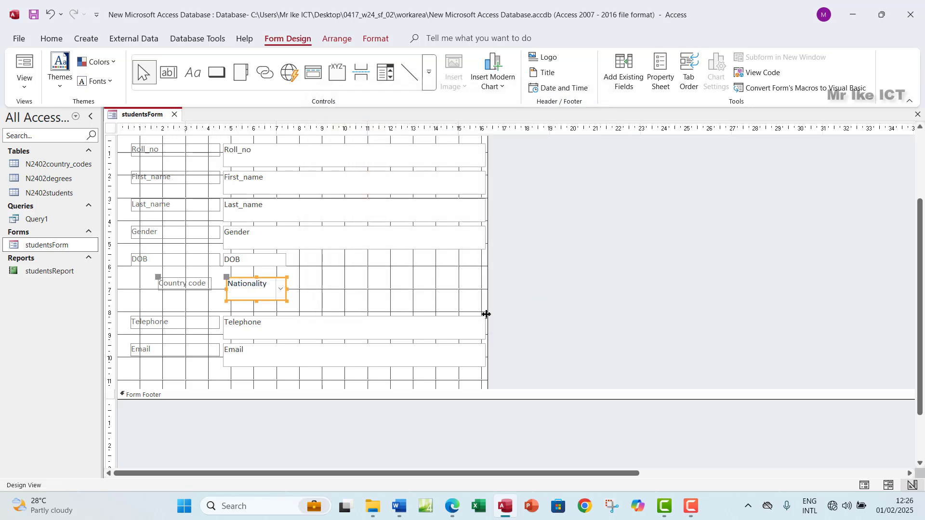
left_click(186, 287)
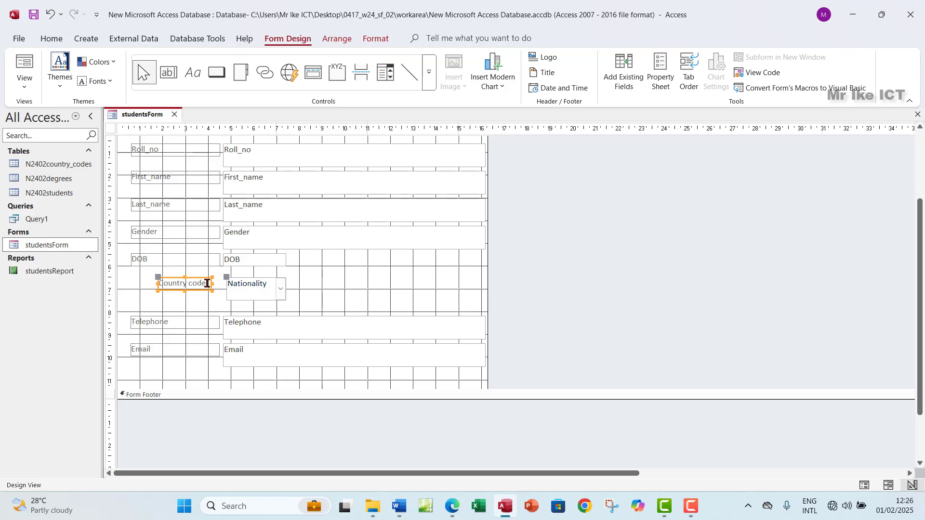
left_click_drag(208, 283, 155, 283)
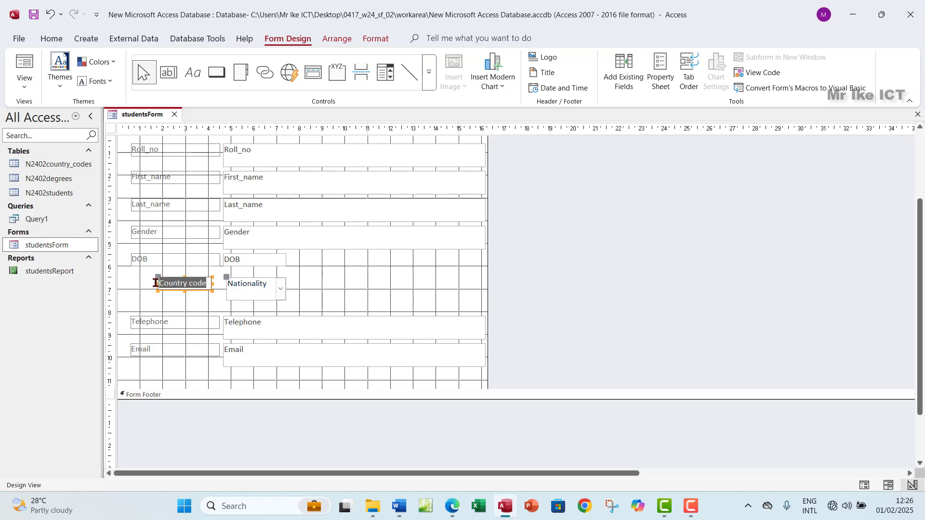
left_click(238, 285)
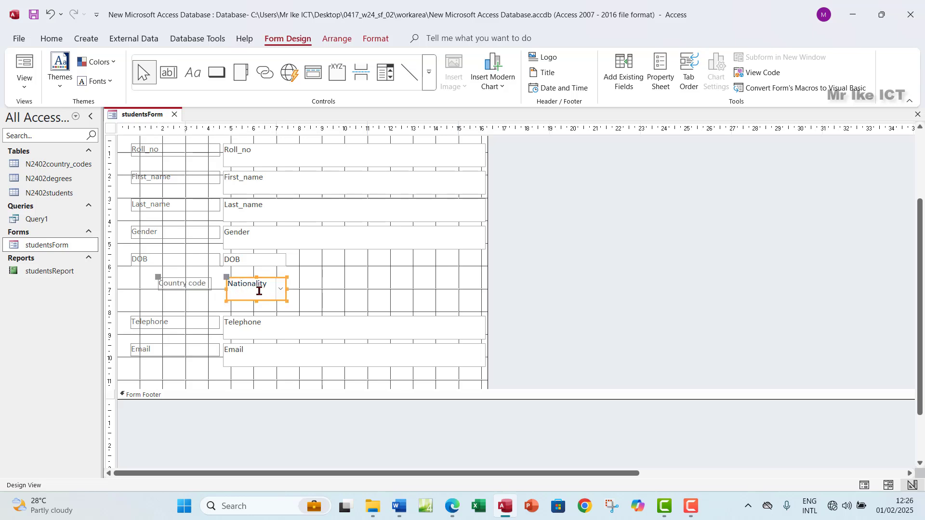
left_click(281, 290)
left_click(455, 513)
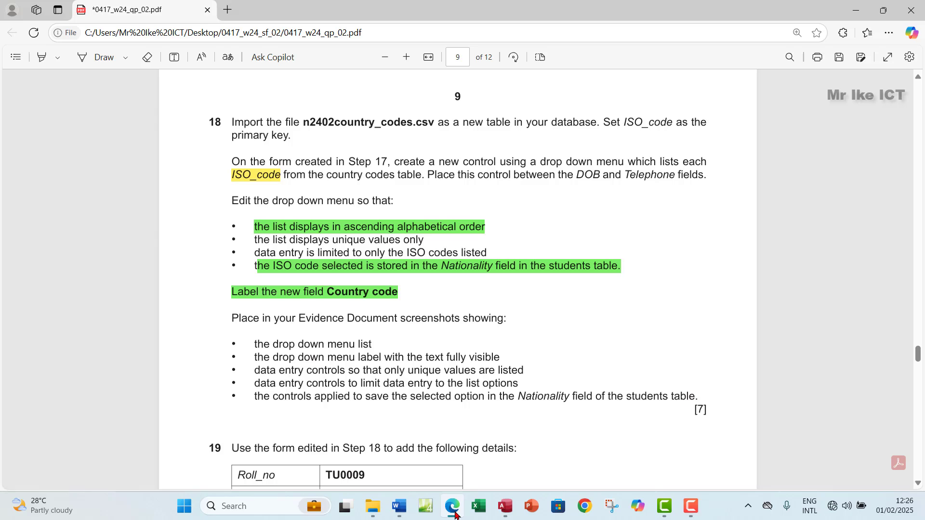
left_click(455, 513)
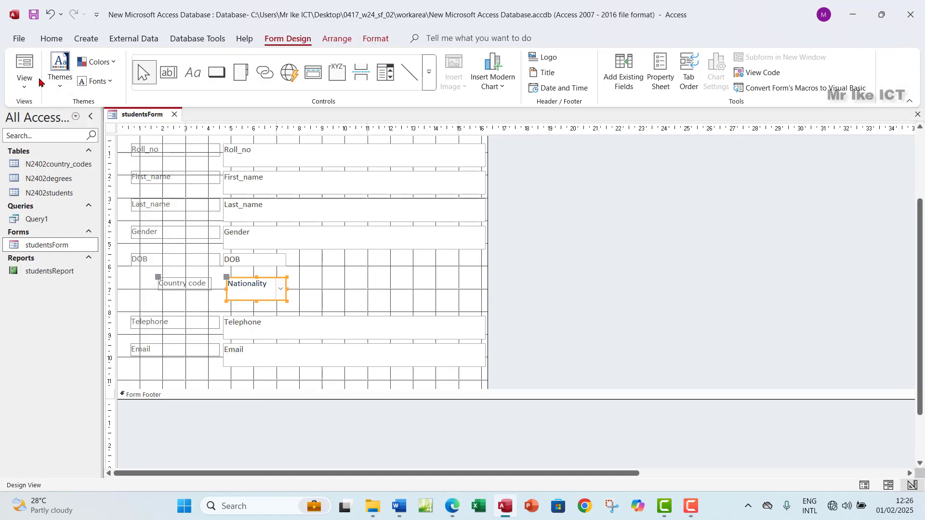
View studentsForm in Form View and browse the Country code list, leaving NOR selected
left_click(24, 83)
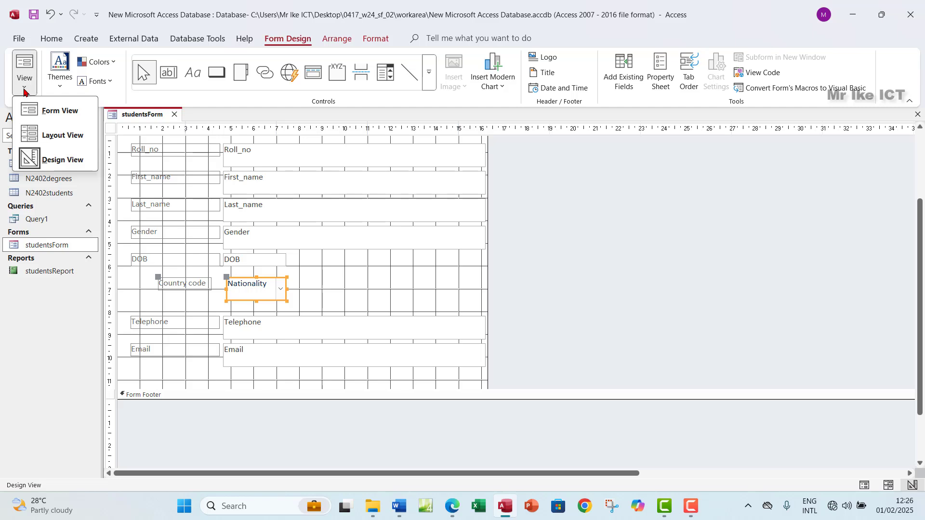
left_click(55, 110)
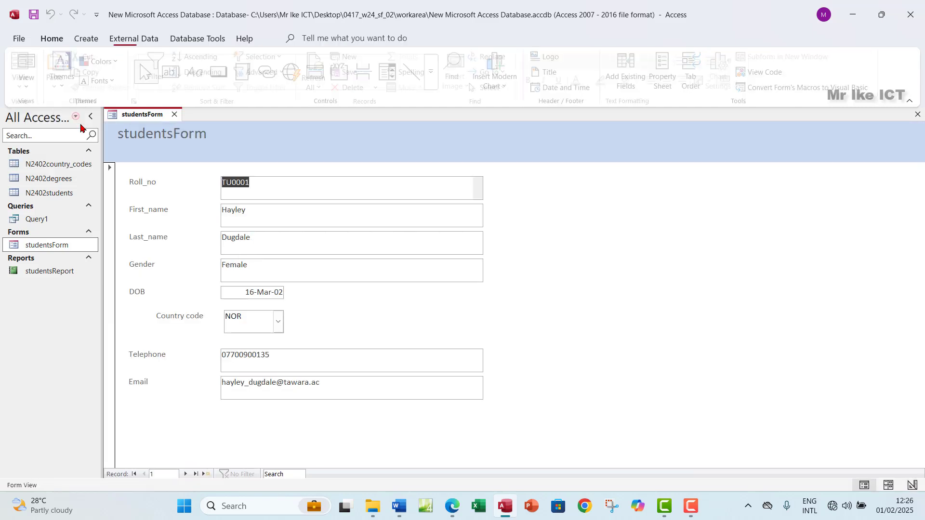
left_click(276, 327)
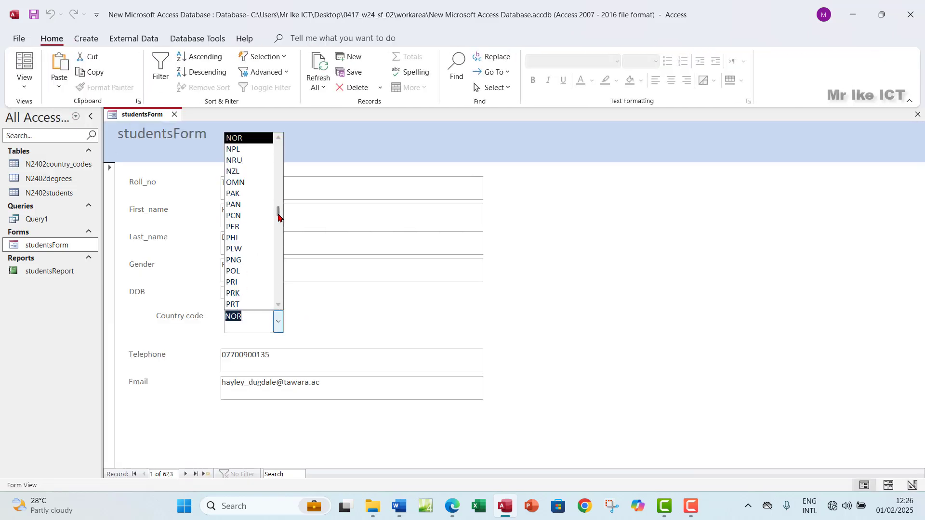
left_click_drag(278, 216, 276, 316)
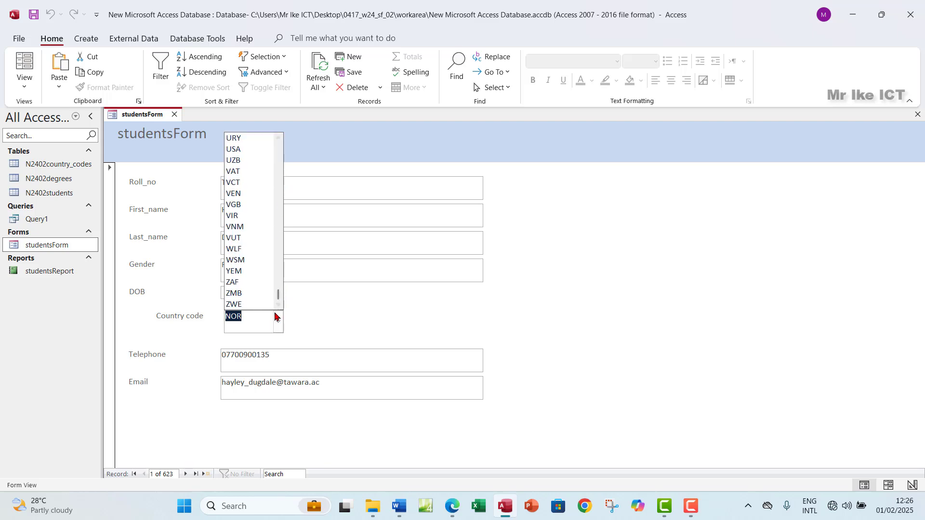
left_click(277, 319)
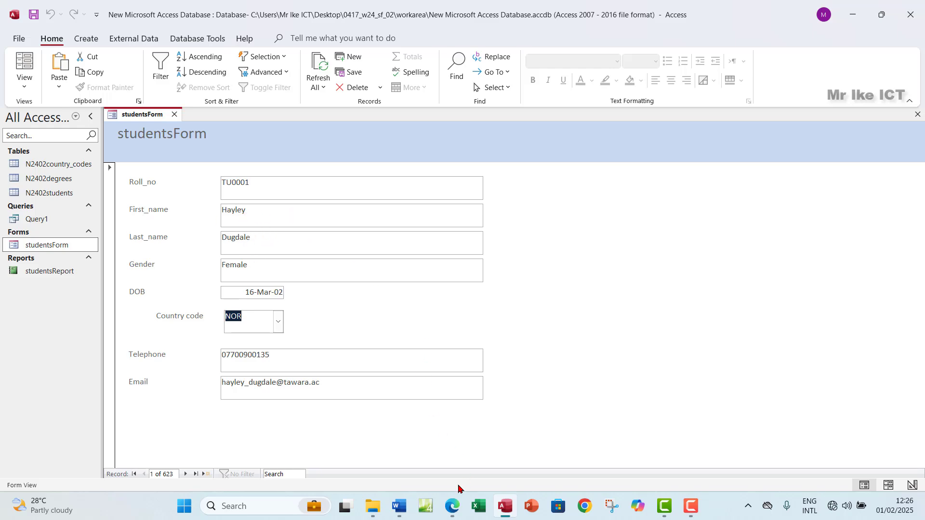
left_click(452, 505)
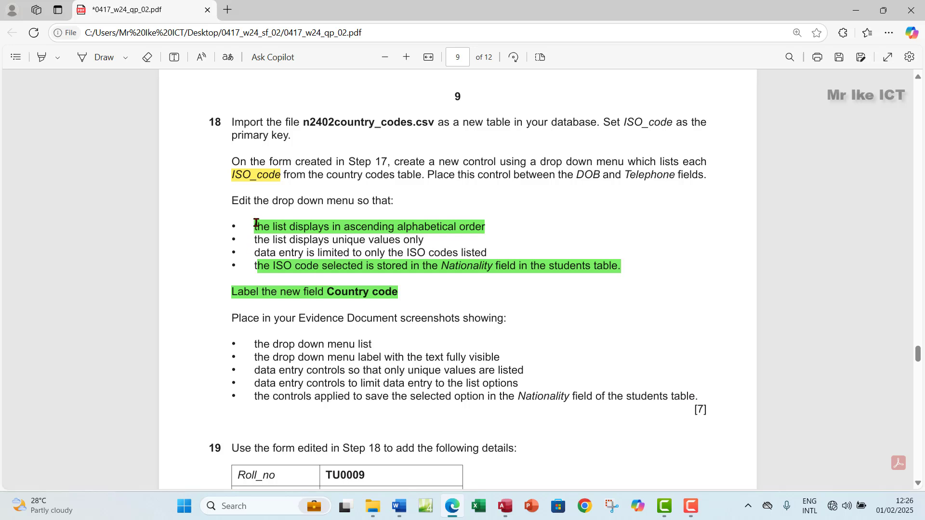
Highlight the 'On the form created in Step 17' paragraph in green in the exam PDF
left_click_drag(233, 157, 704, 176)
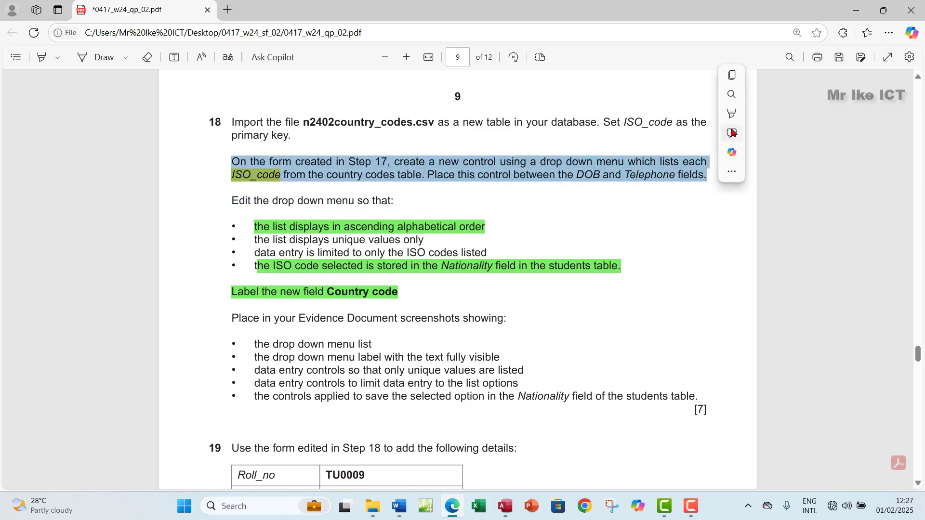
mouse_move(732, 121)
left_click(843, 135)
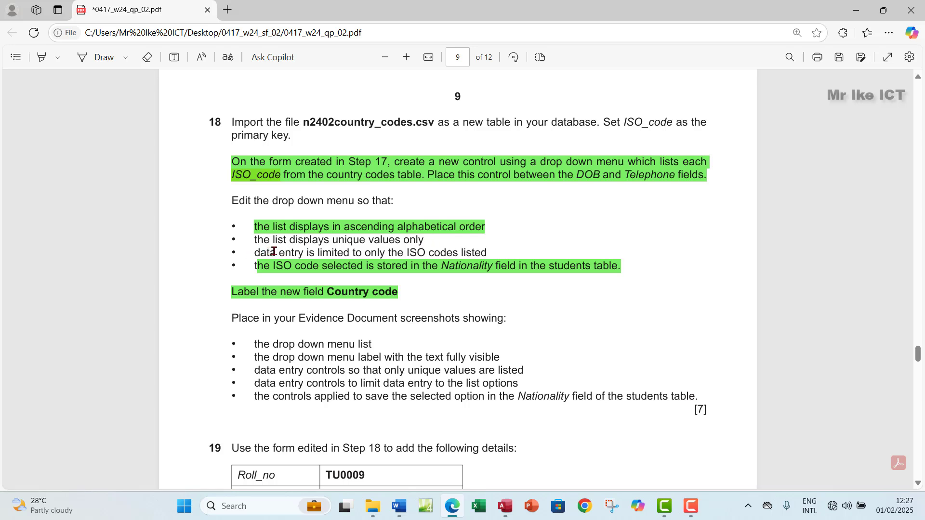
left_click(504, 507)
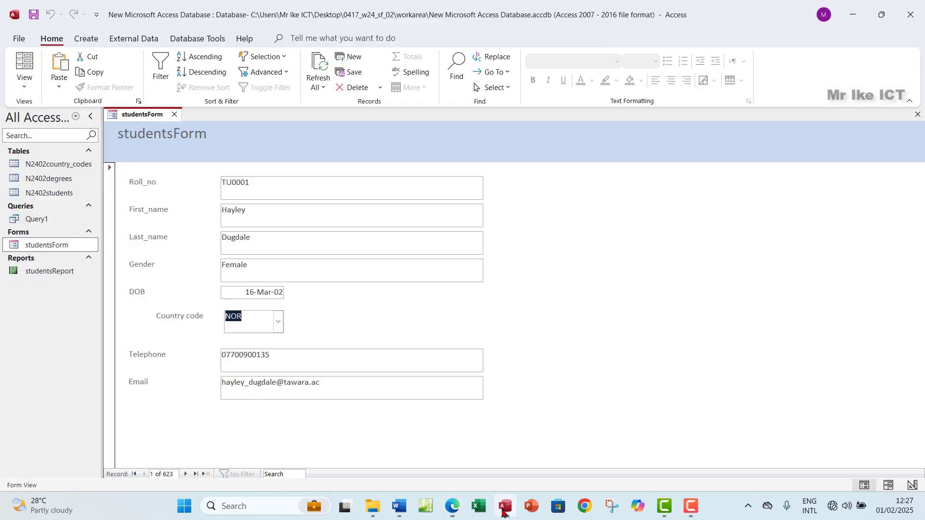
Review the Country code list and exam question, then switch studentsForm to Design View
left_click(278, 322)
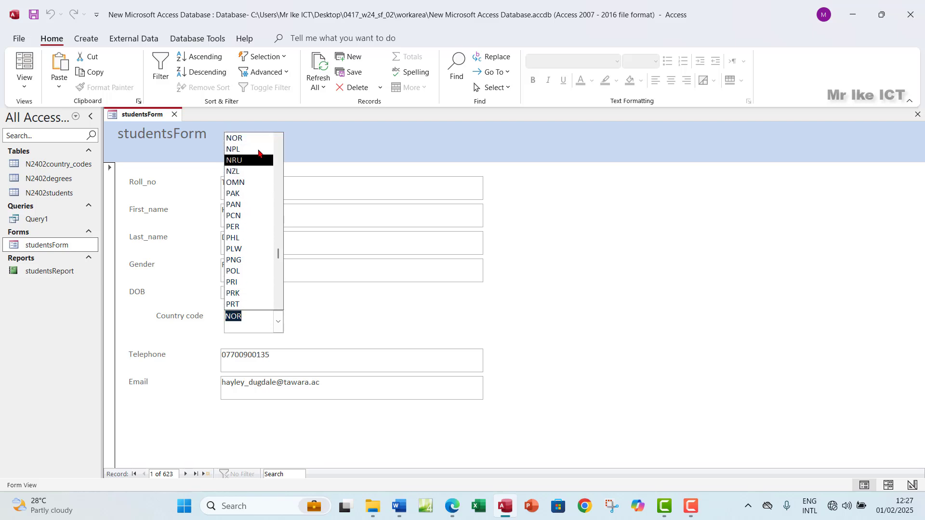
left_click(323, 151)
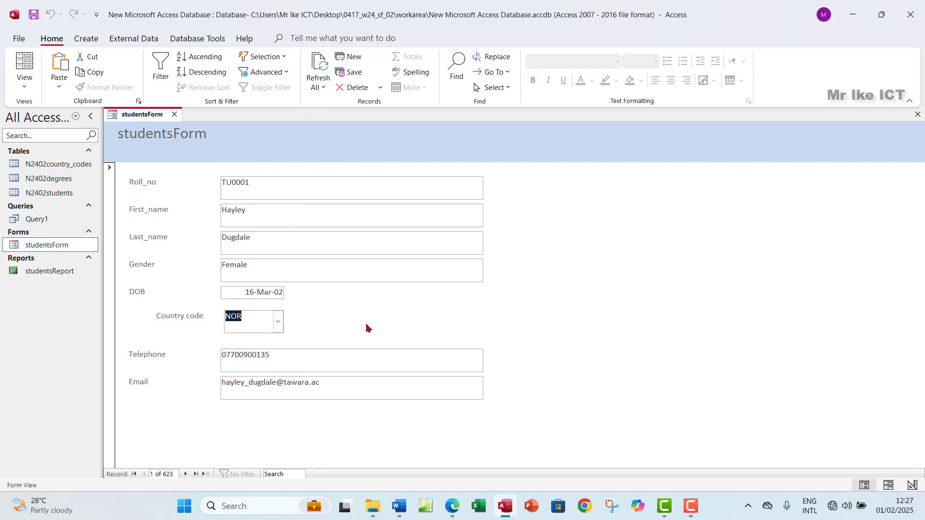
left_click(450, 507)
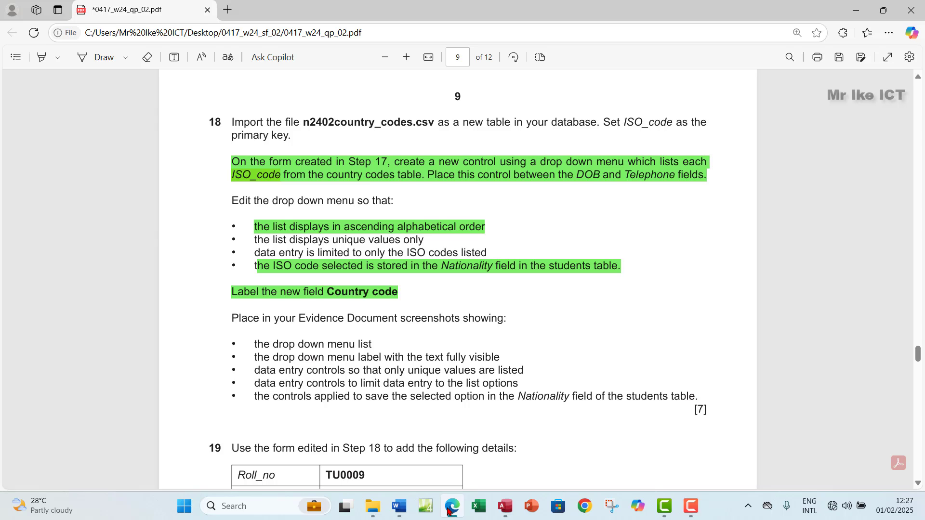
left_click(450, 507)
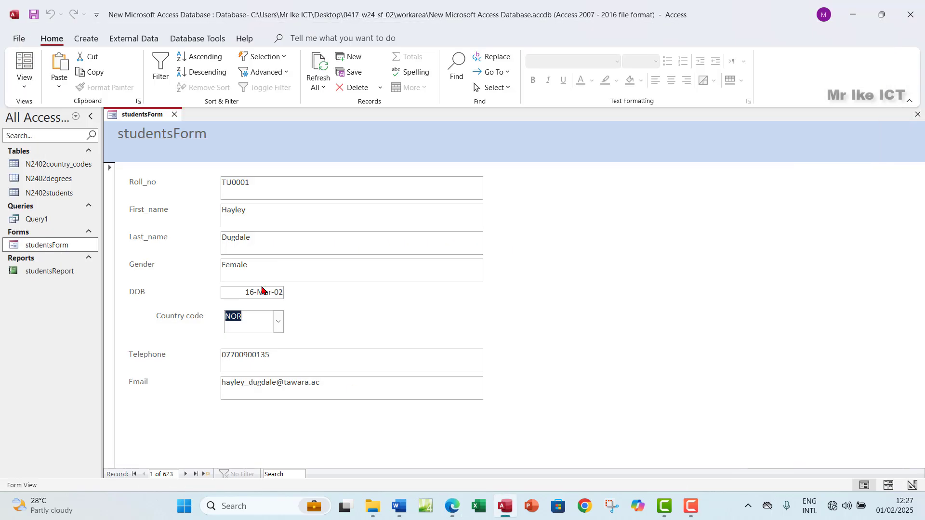
left_click(22, 86)
left_click(57, 161)
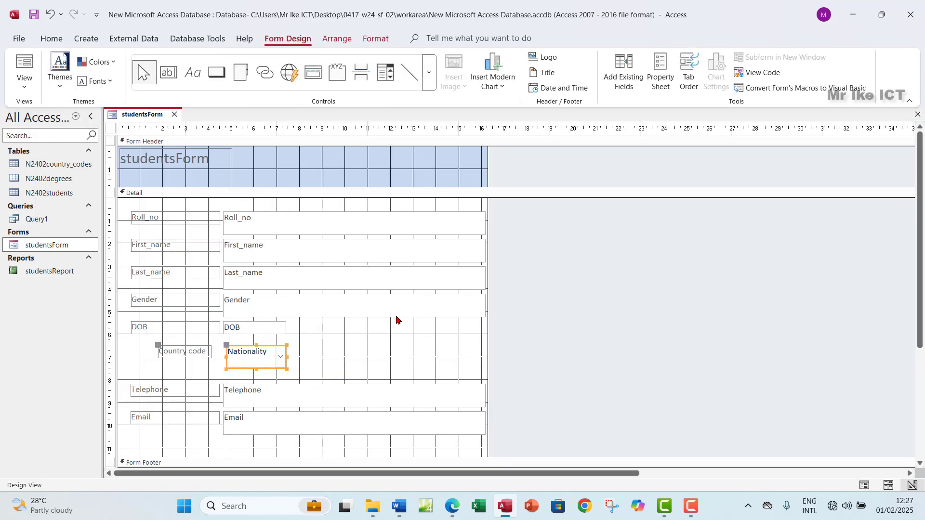
Show the drop-down's Property Sheet with the Limit To List data setting selected
left_click(662, 85)
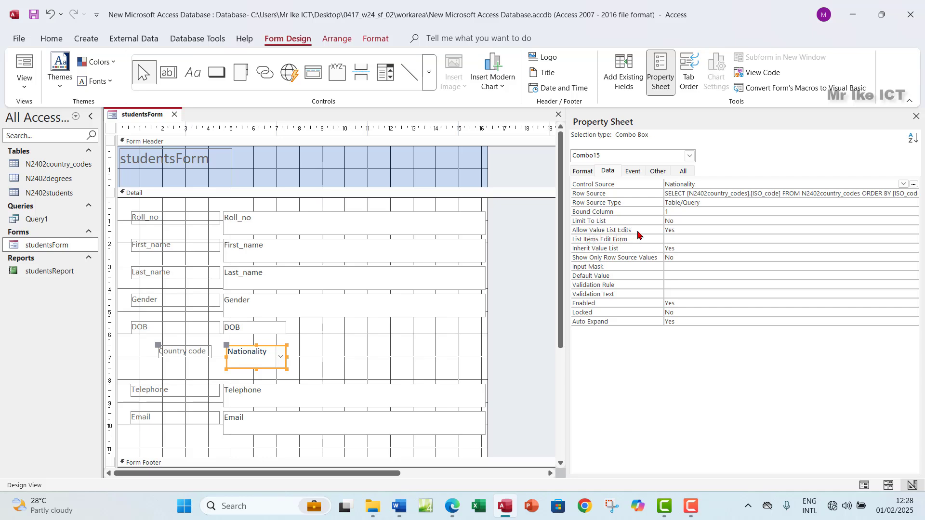
left_click(594, 223)
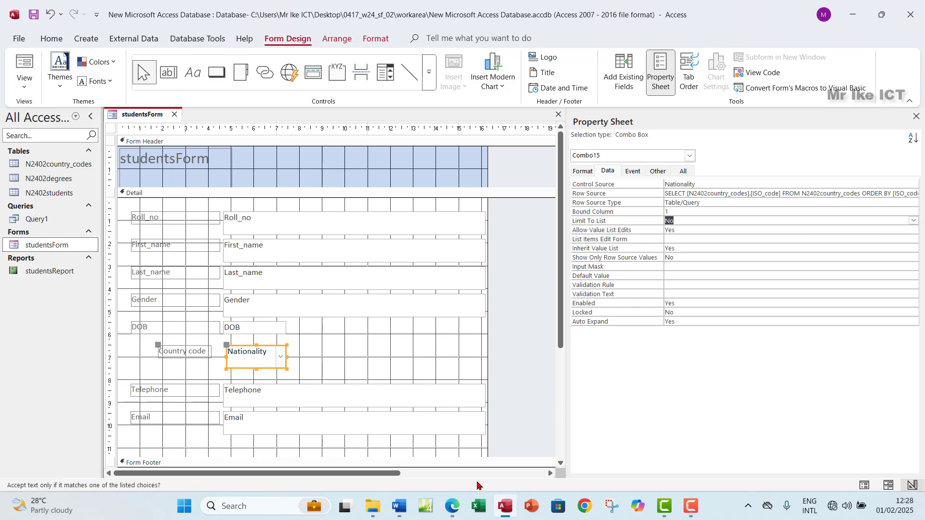
left_click(452, 505)
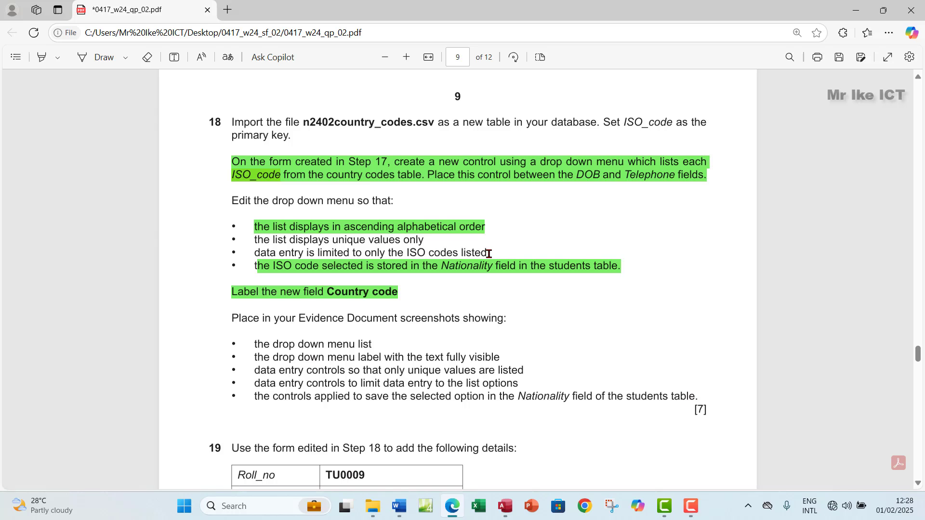
Test entering a value in the Country code box in Form View
left_click(515, 504)
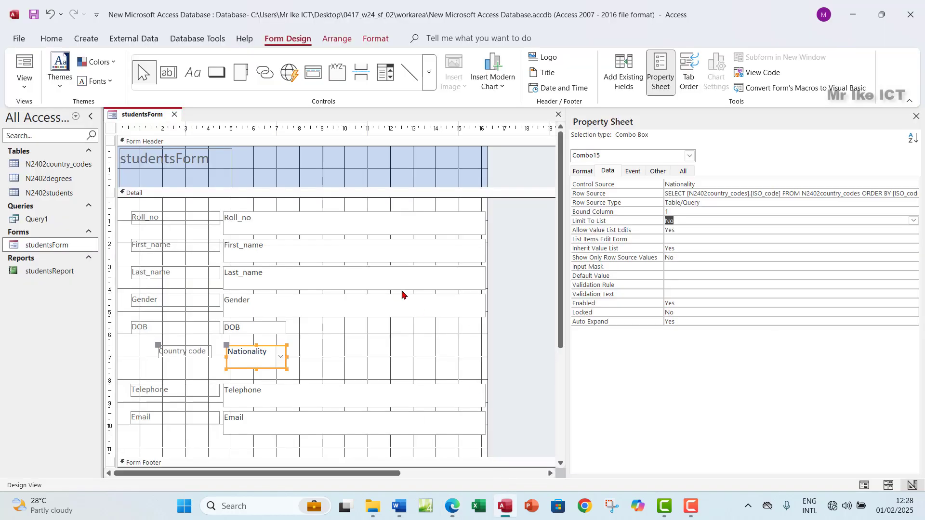
left_click(19, 88)
left_click(53, 115)
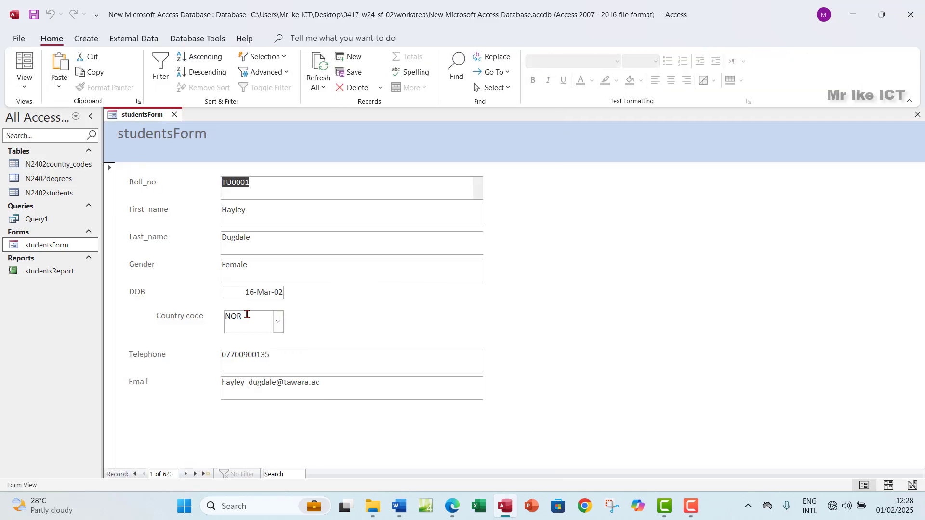
left_click(269, 318)
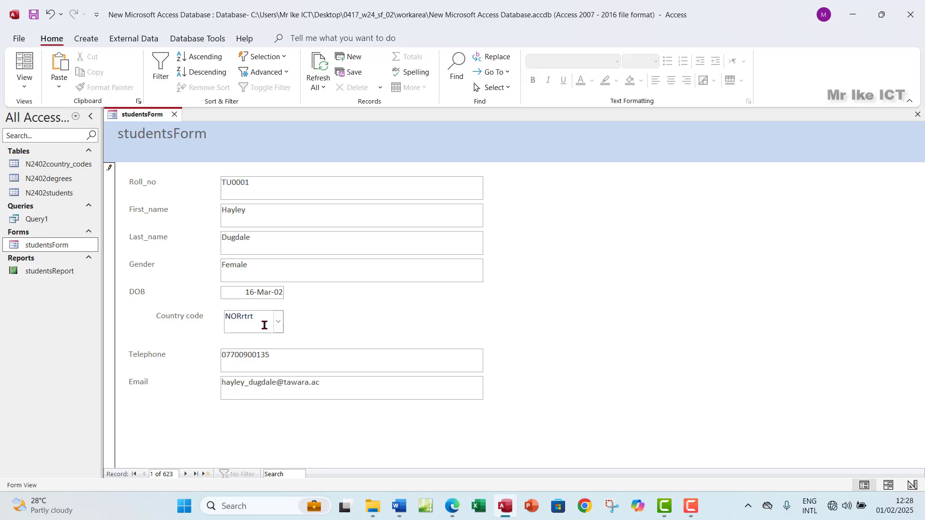
left_click(284, 358)
left_click(259, 320)
Recheck the question and the code list, keeping NOR, then return to Design View
left_click(450, 507)
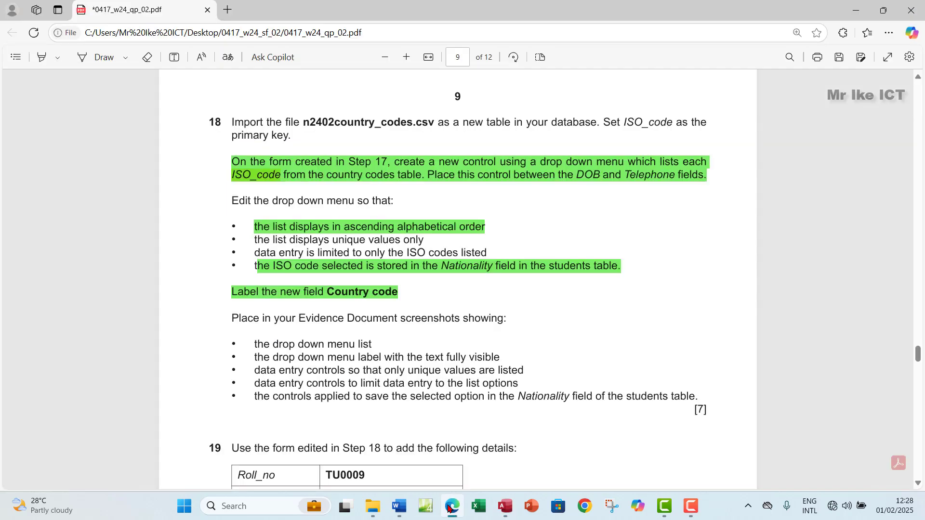
left_click(450, 507)
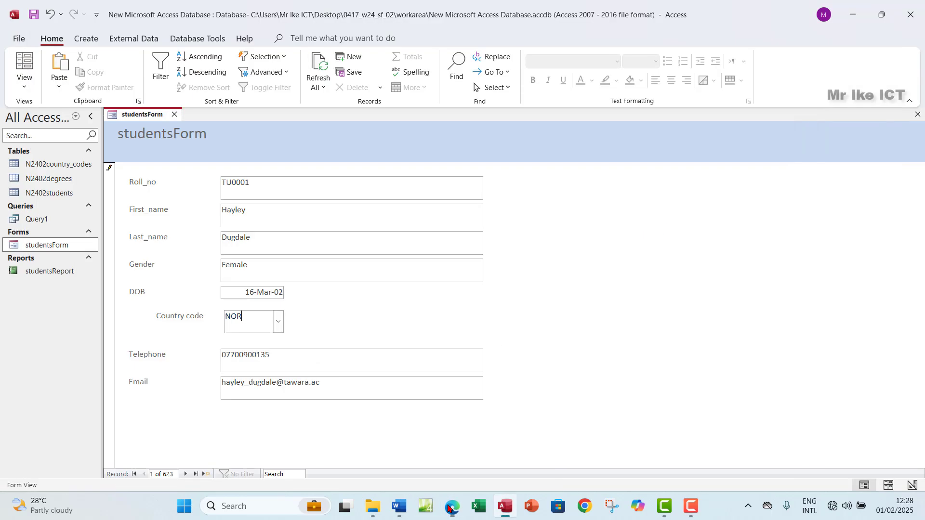
left_click(278, 321)
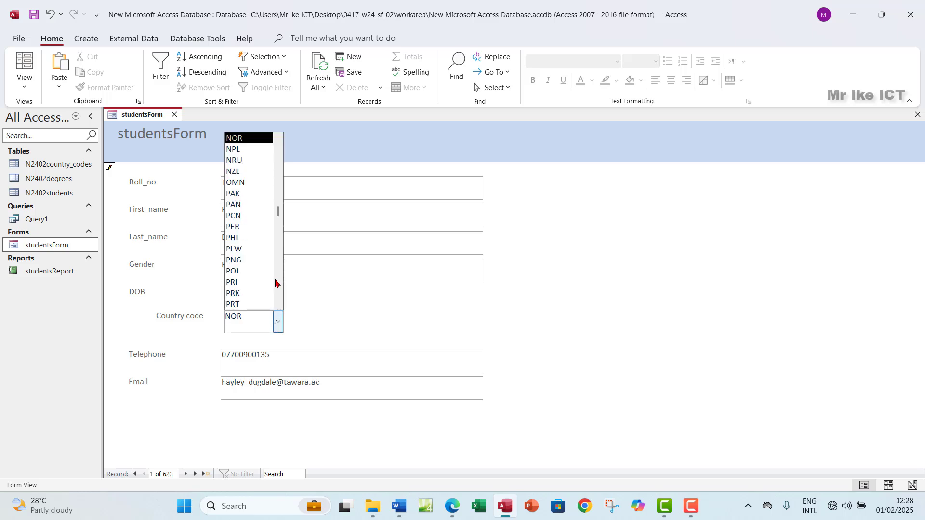
left_click(276, 321)
left_click(26, 90)
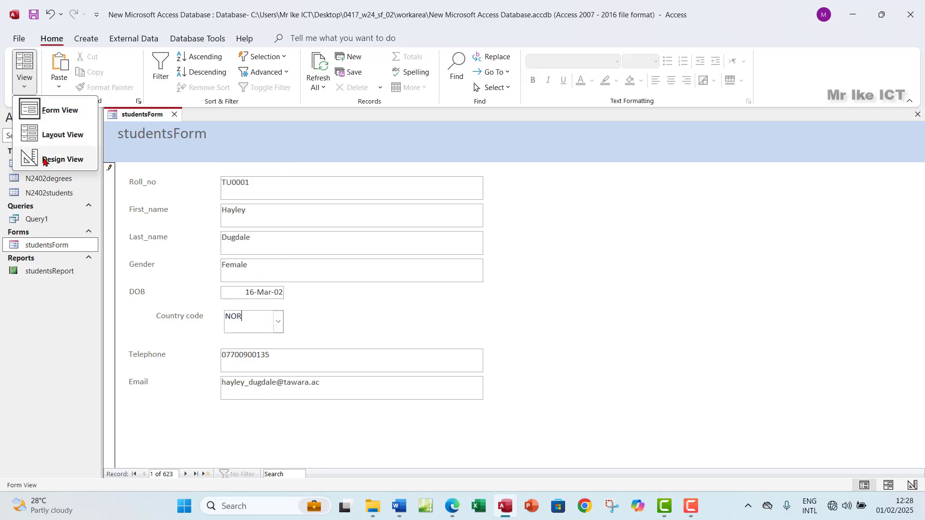
left_click(50, 160)
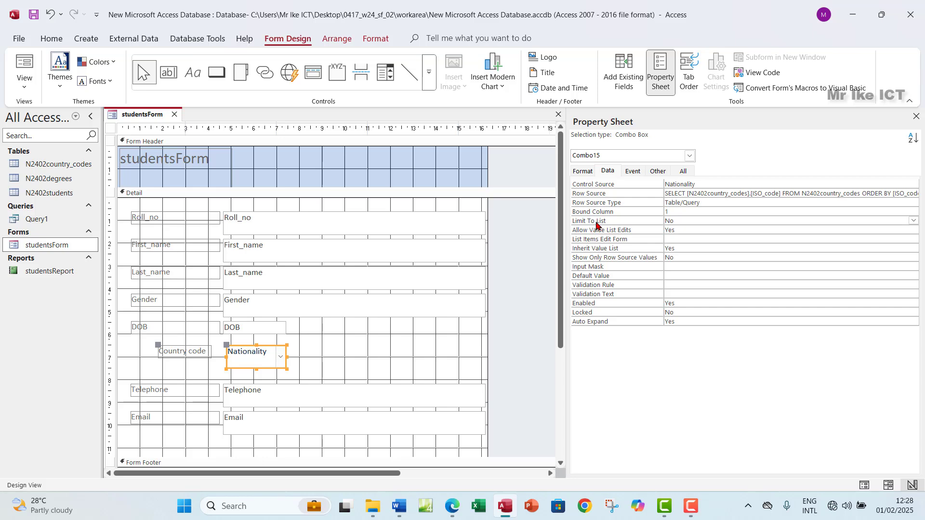
Set the Country code drop-down's Limit To List to Yes and switch studentsForm to Form View
left_click(636, 221)
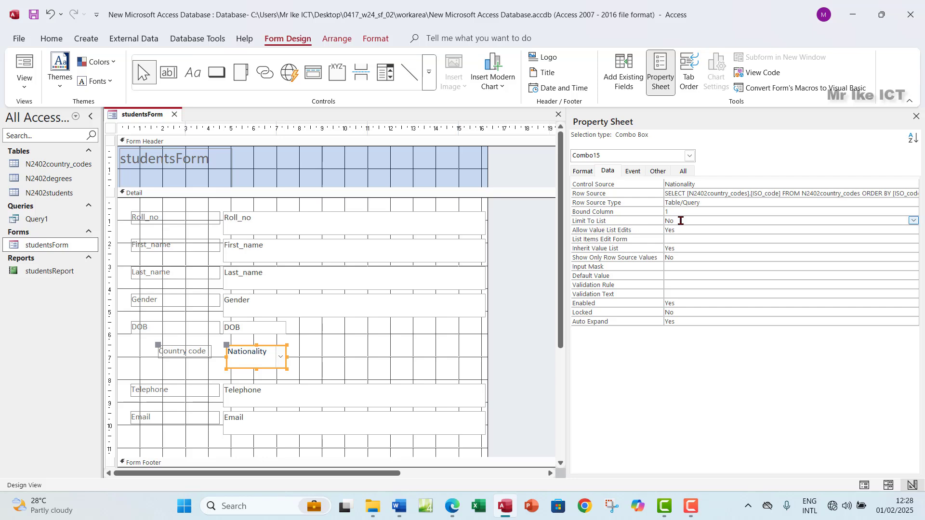
left_click(913, 221)
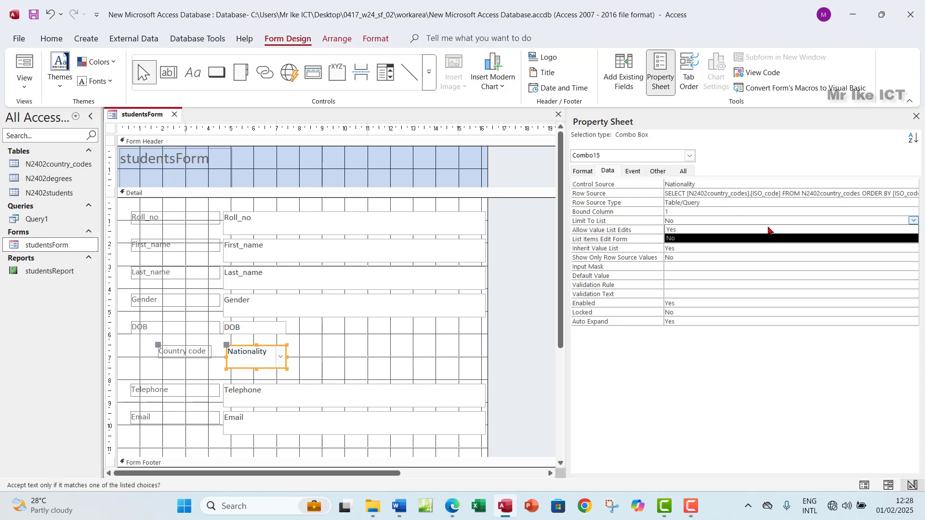
left_click(690, 233)
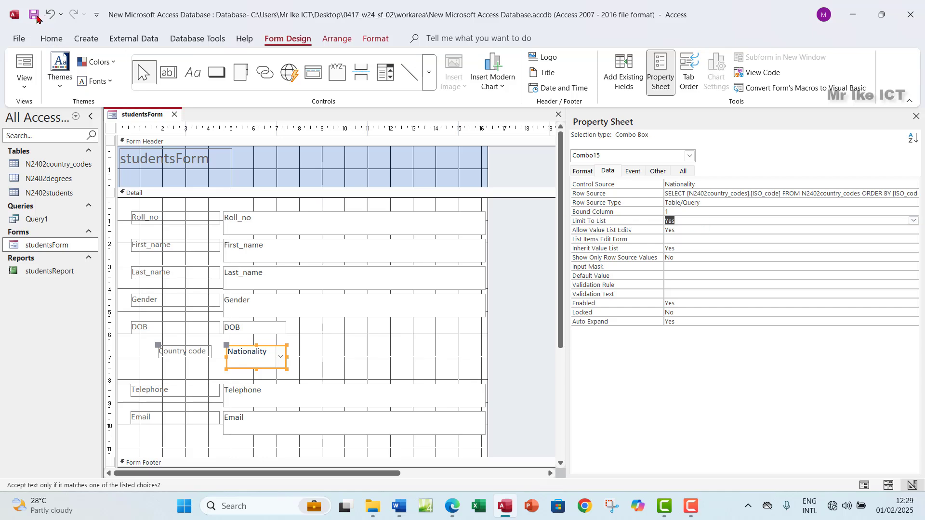
left_click(26, 90)
left_click(39, 110)
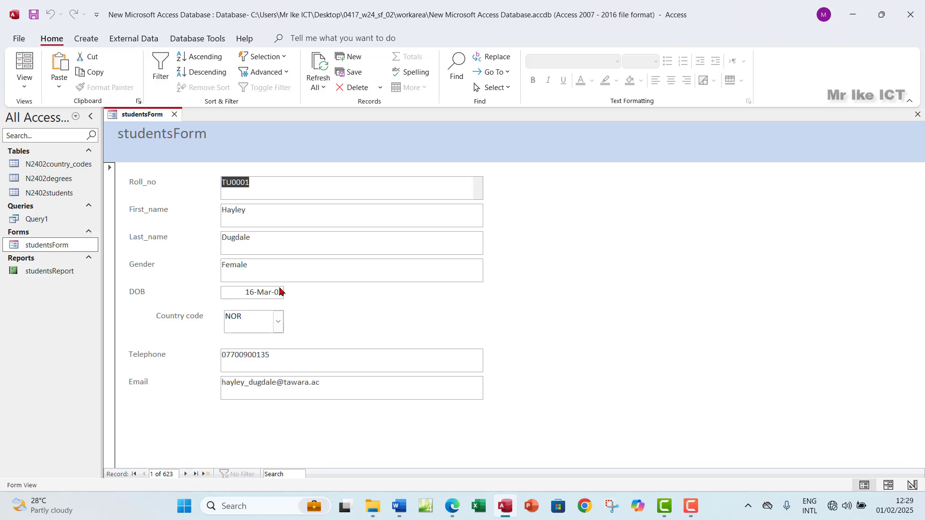
Verify Country code rejects 'ertt' added to NOR, restore NOR, then select the third requirement in Edge
left_click(249, 321)
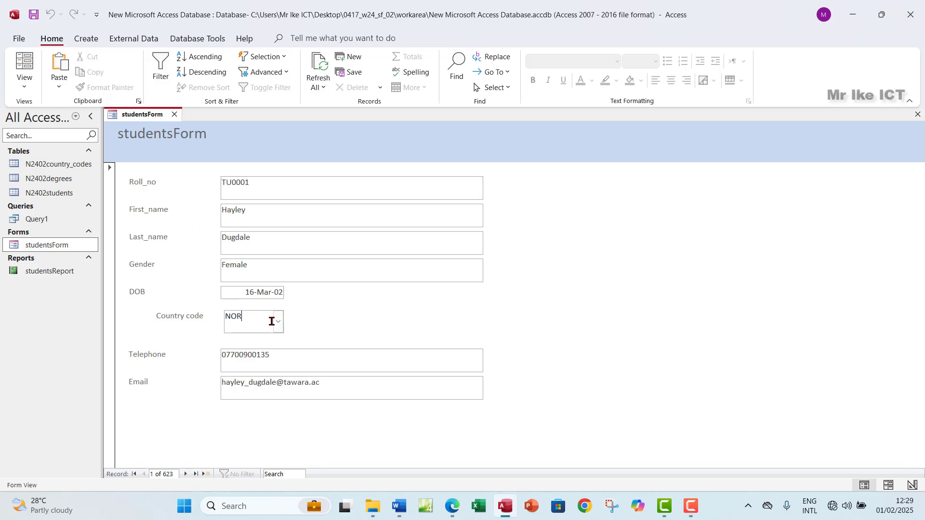
type("ertt")
left_click(284, 361)
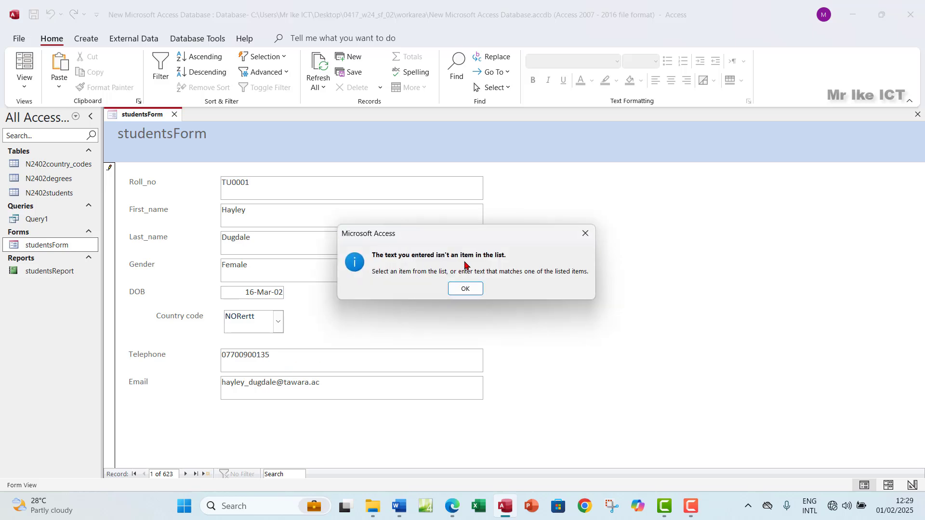
left_click(464, 289)
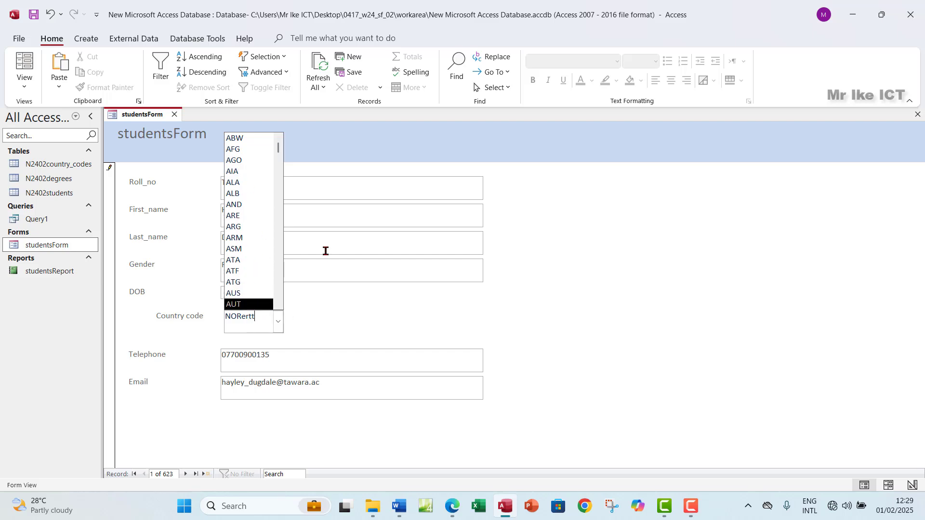
key("BackSpace")
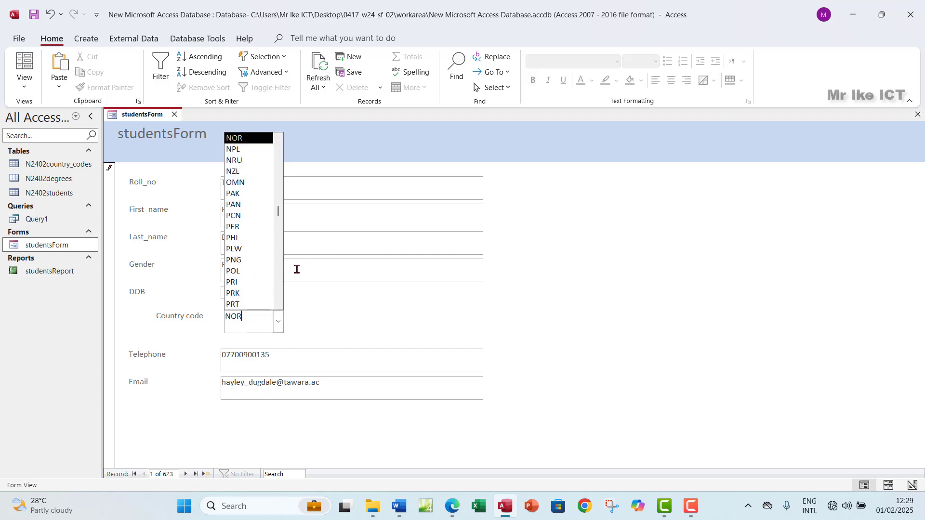
left_click(309, 359)
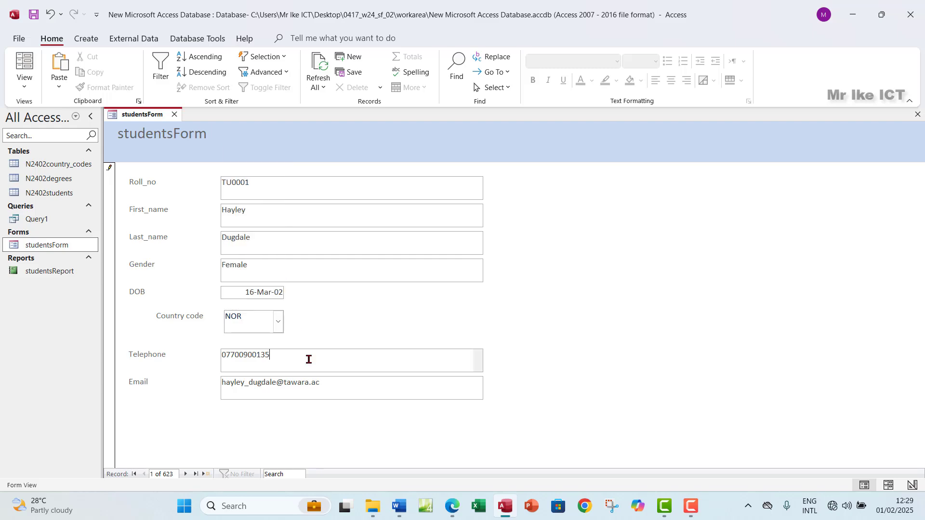
left_click(452, 506)
left_click_drag(253, 255, 492, 249)
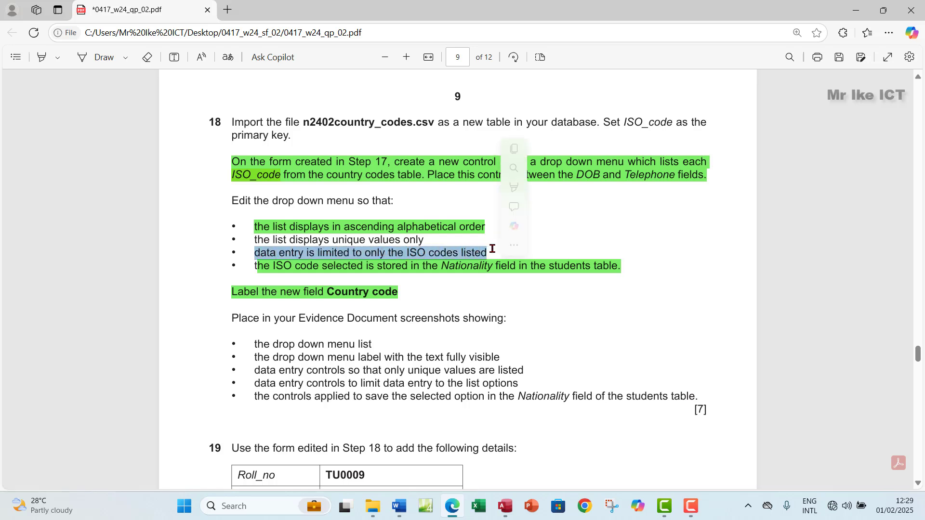
Highlight the selected ISO-codes-only requirement green in the question paper
mouse_move(578, 187)
left_click(624, 207)
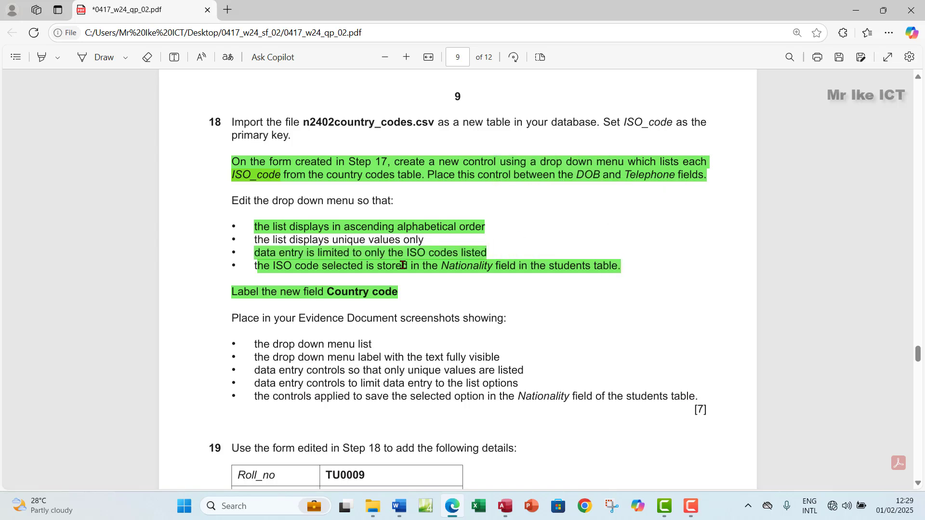
left_click(502, 514)
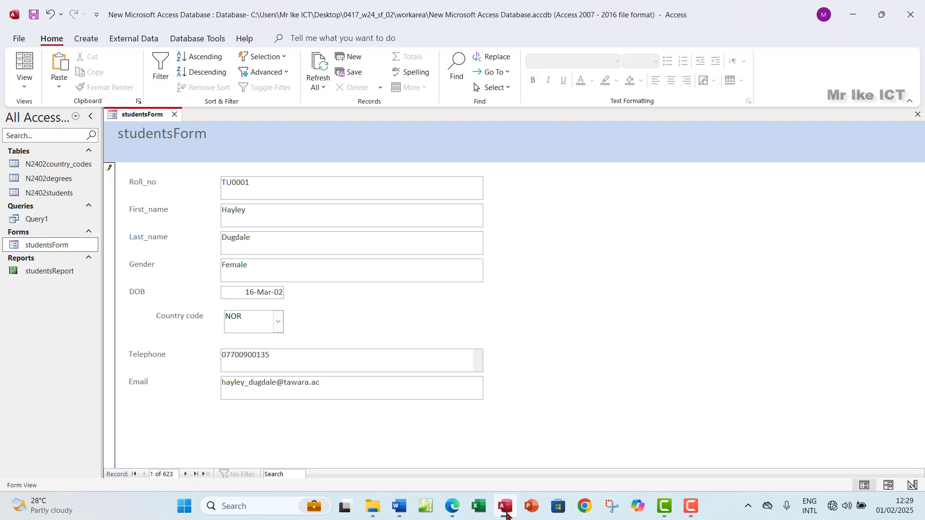
left_click(454, 516)
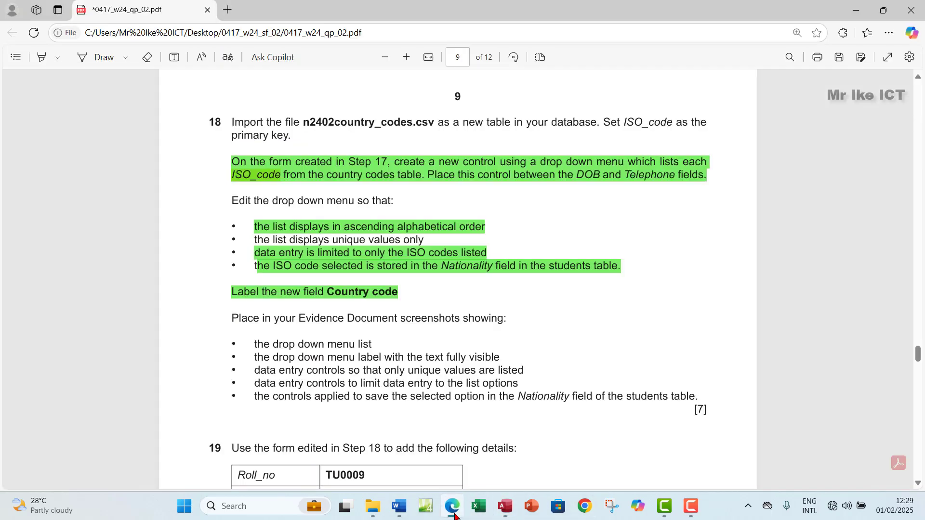
left_click(455, 515)
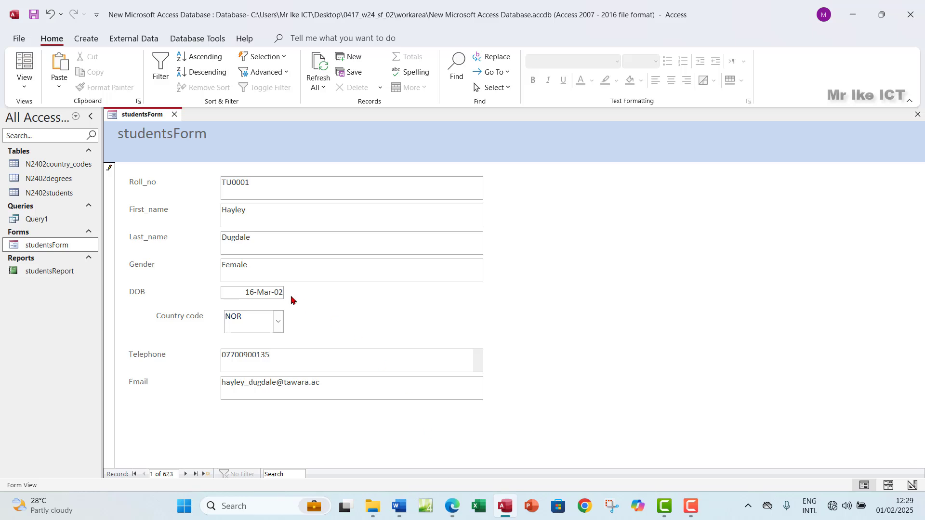
Check the Country code list still keeps NOR, then switch studentsForm to Design View
left_click(279, 321)
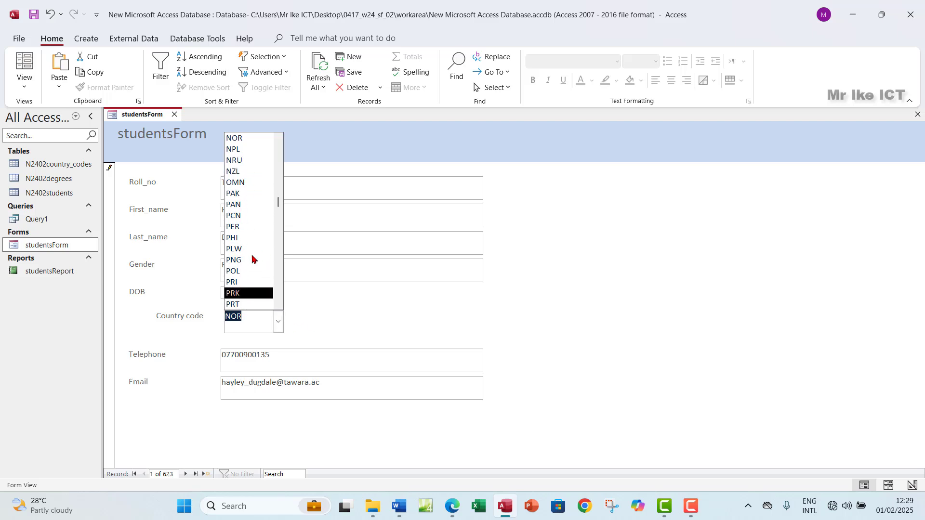
left_click(317, 323)
left_click(24, 86)
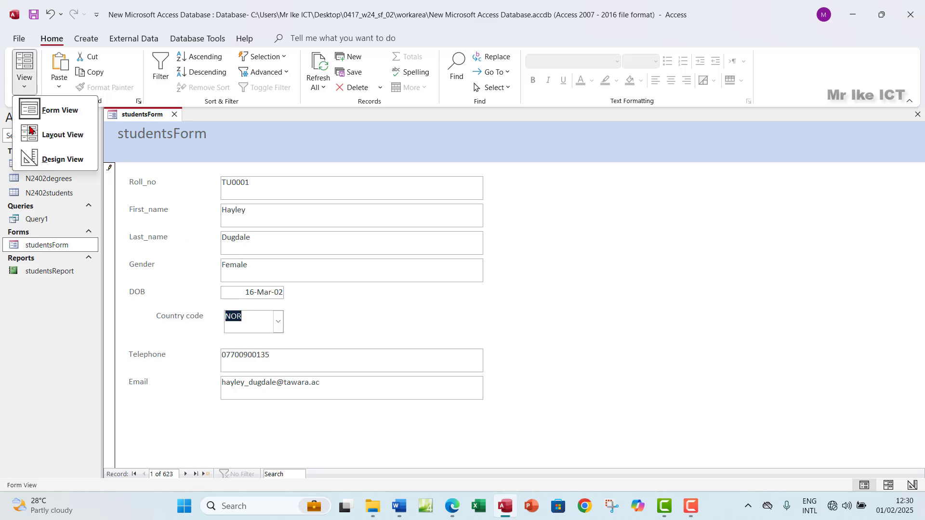
left_click(57, 162)
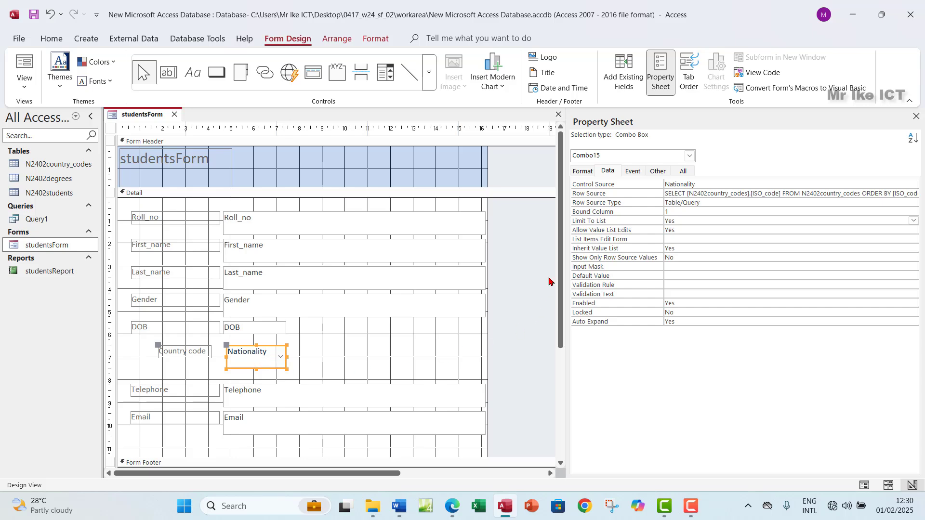
Widen the Property Sheet and open the Country code Row Source in the Query Builder
left_click_drag(565, 246, 507, 246)
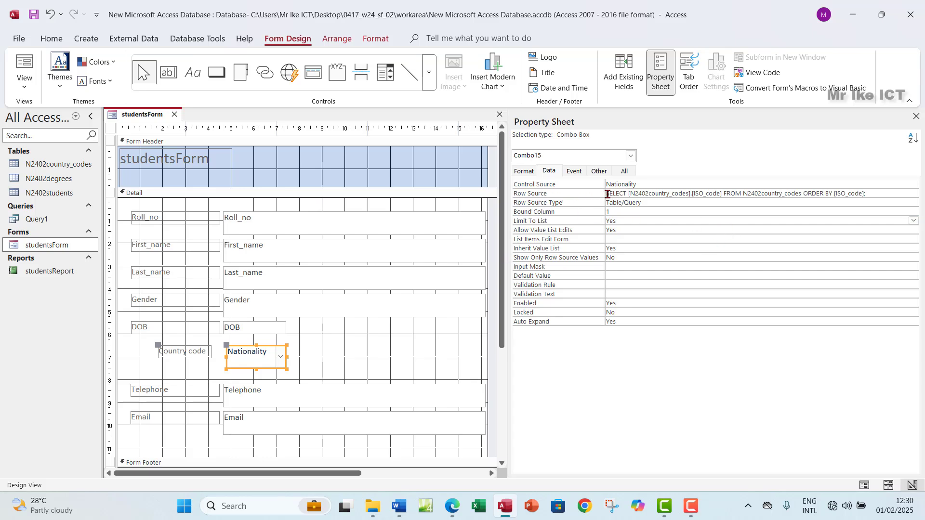
left_click_drag(608, 194, 785, 186)
left_click(875, 194)
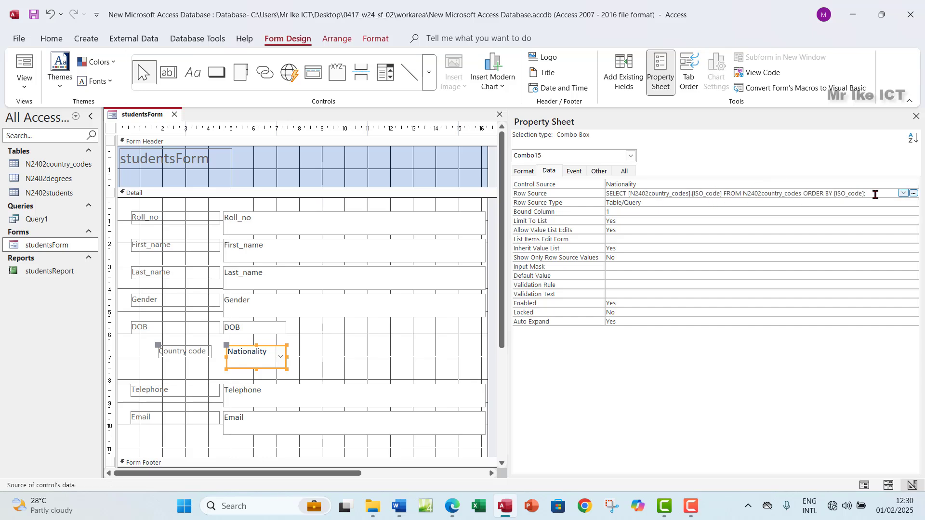
left_click(913, 193)
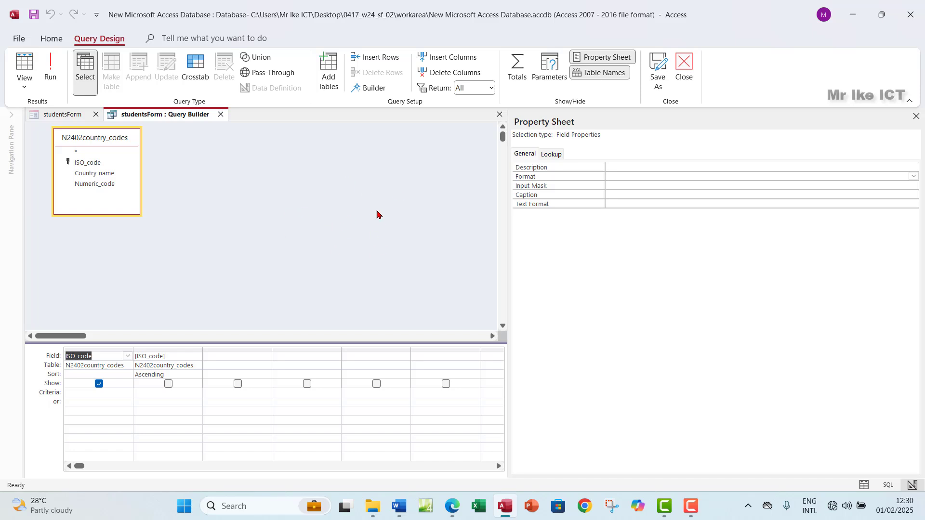
Set the country code query's Unique Values property to Yes
left_click(329, 221)
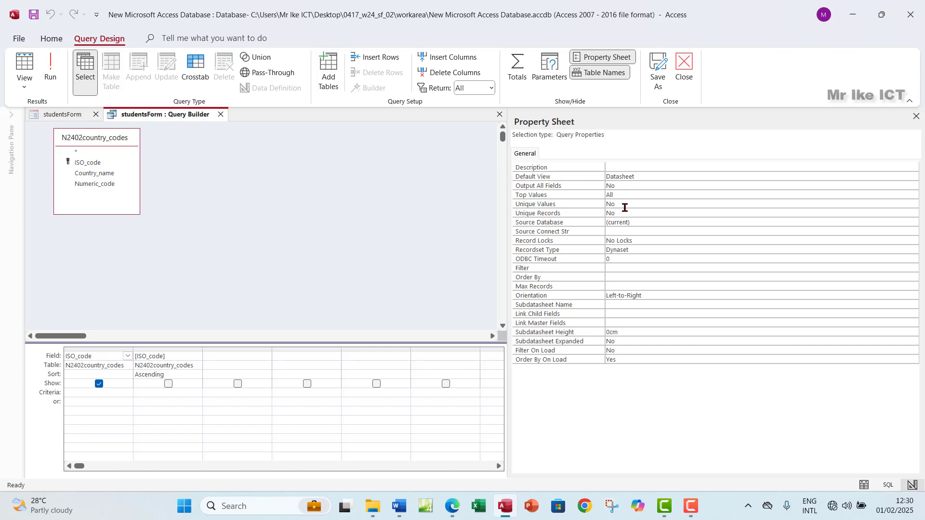
left_click(619, 207)
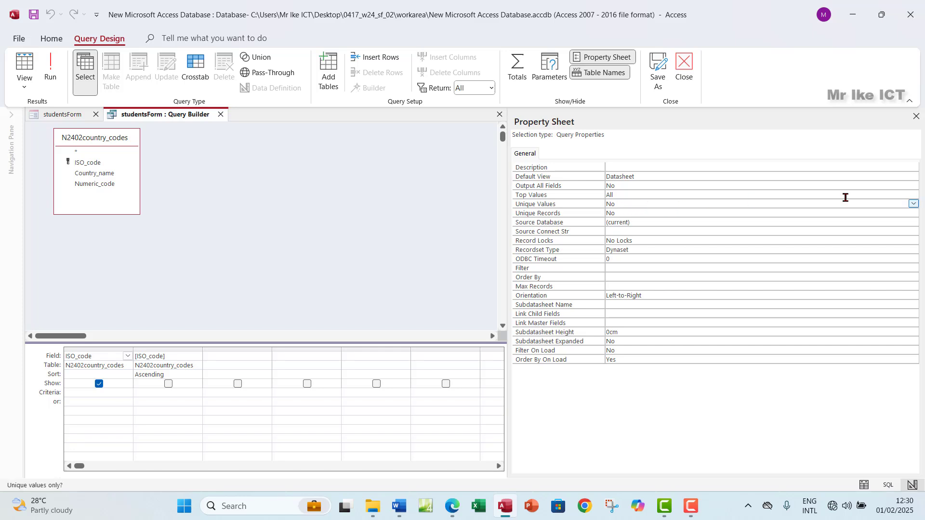
left_click(914, 204)
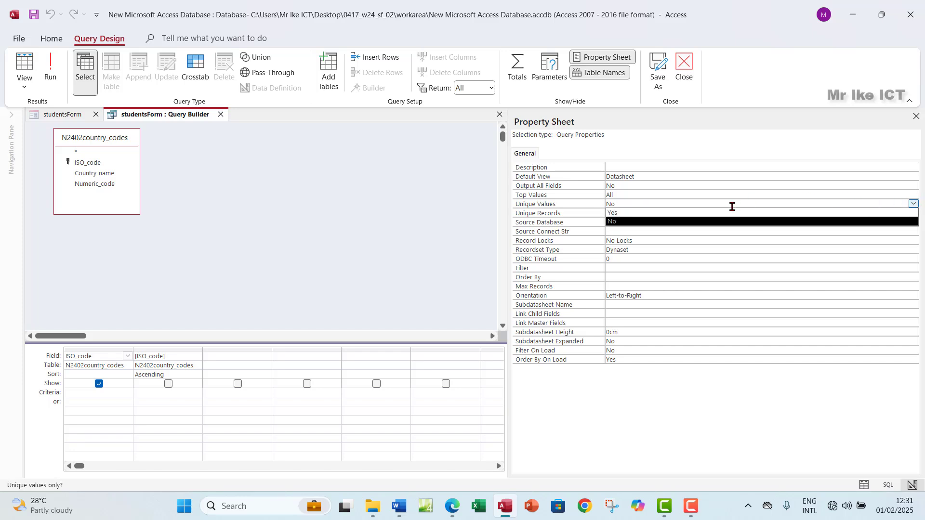
left_click(645, 213)
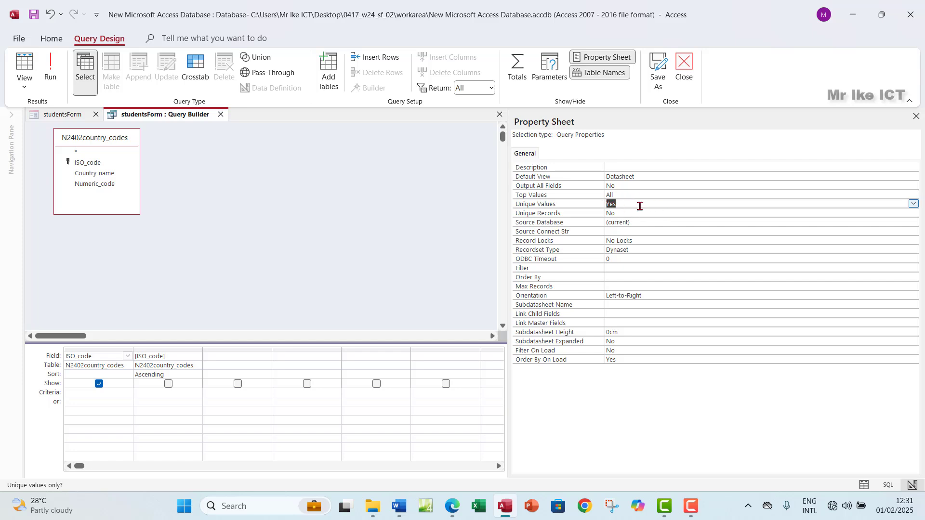
Close the Query Builder and its Property Sheet, returning to studentsForm's Design View
left_click(686, 68)
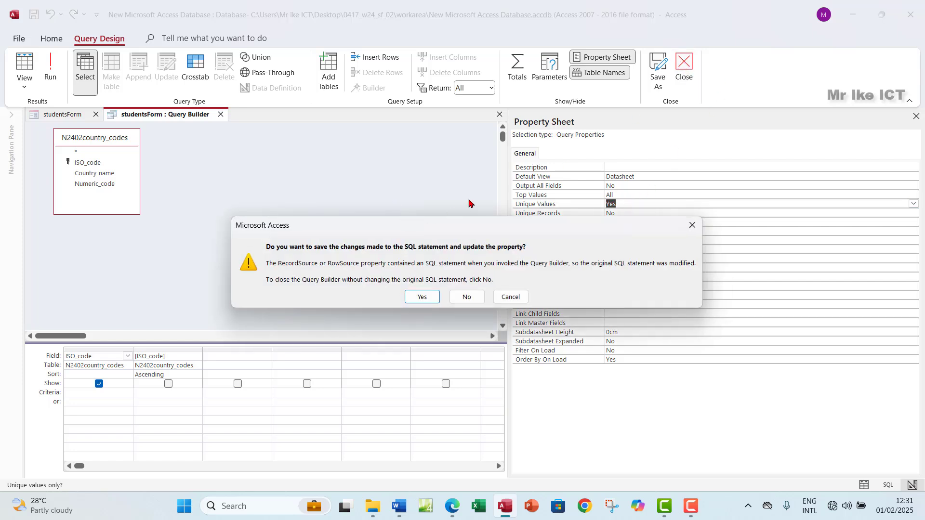
left_click(692, 225)
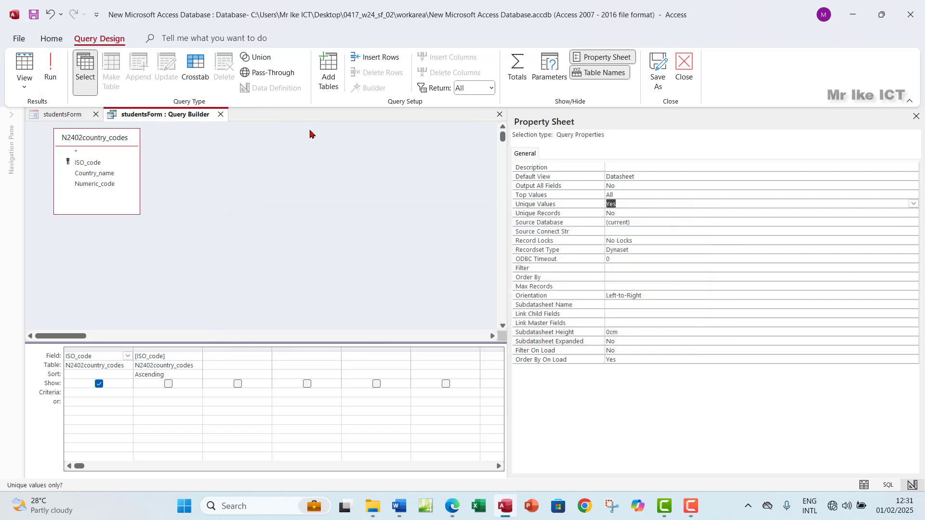
left_click(917, 117)
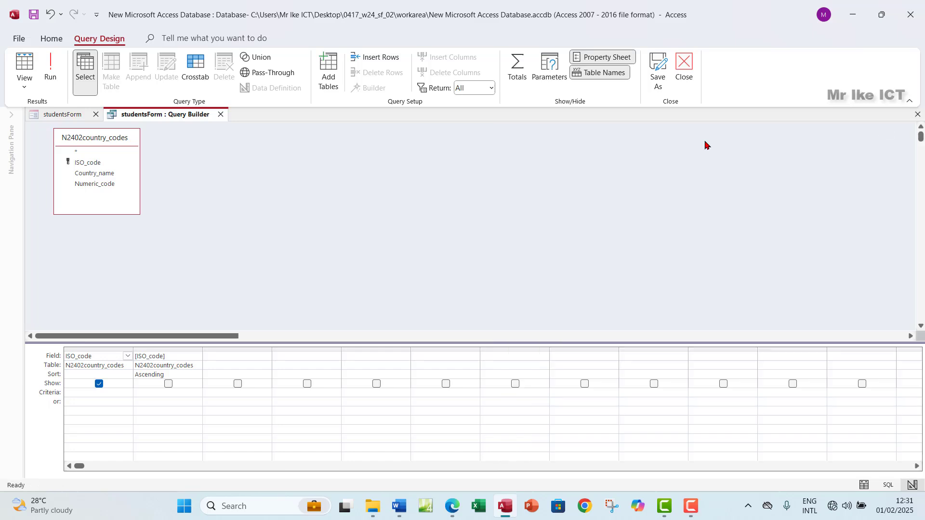
left_click(917, 115)
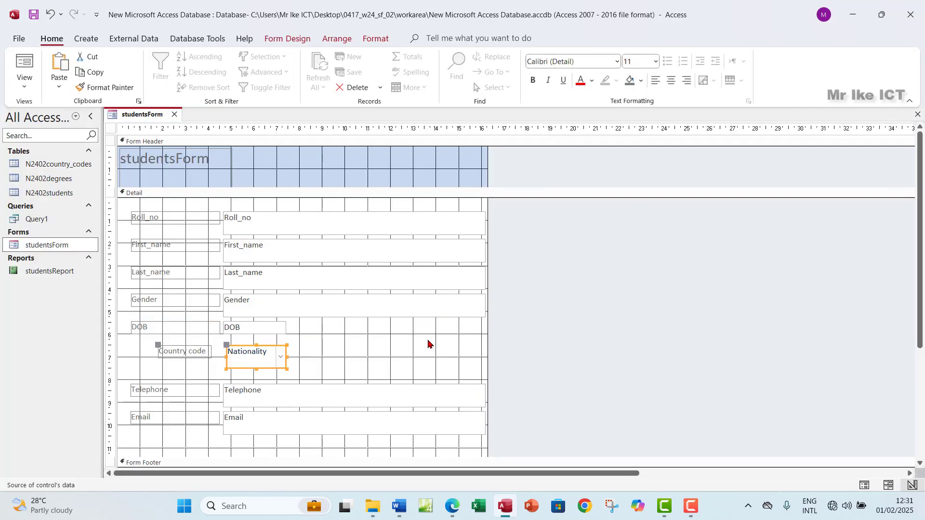
Switch studentsForm to Form View, check the Country code list, and return to the PDF
left_click(24, 82)
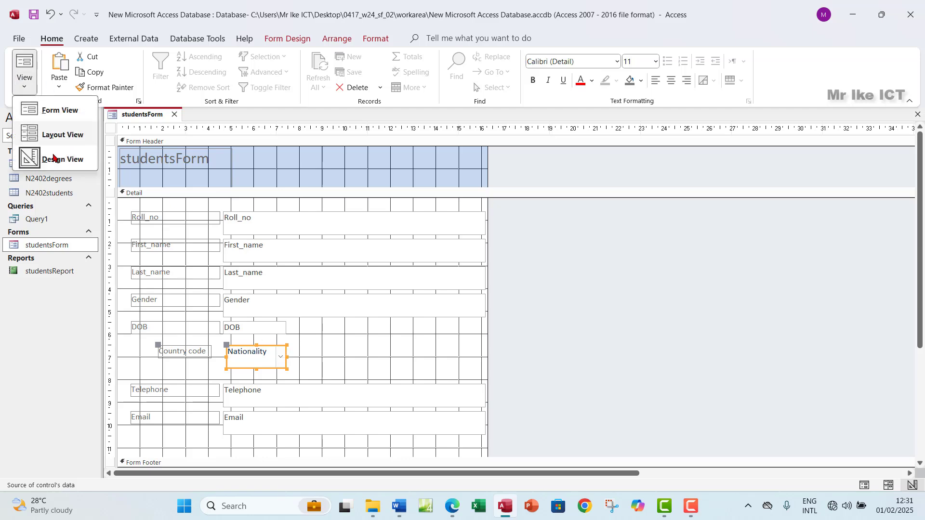
left_click(56, 111)
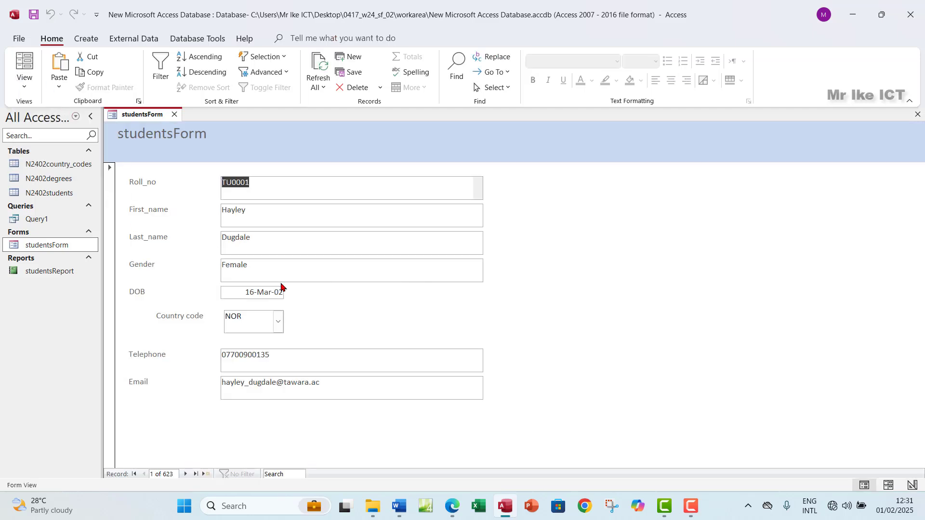
left_click(278, 322)
left_click(278, 327)
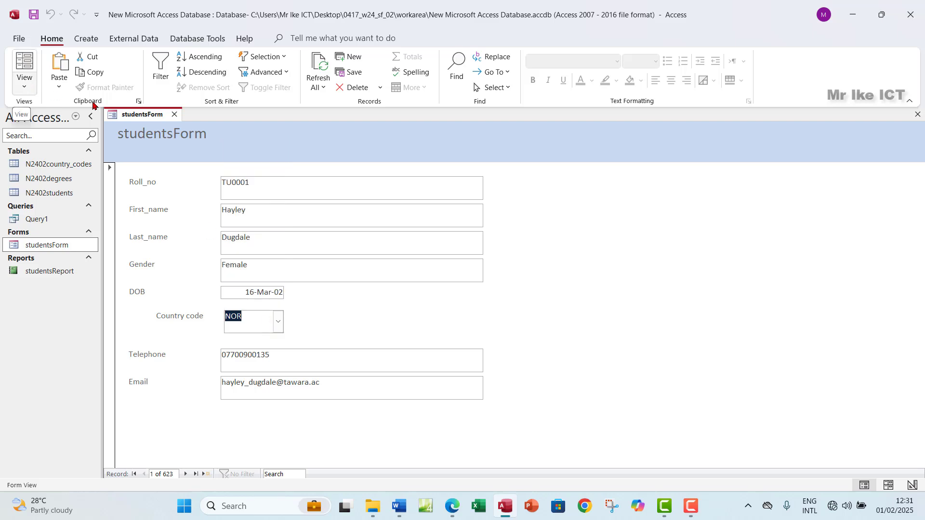
left_click(455, 505)
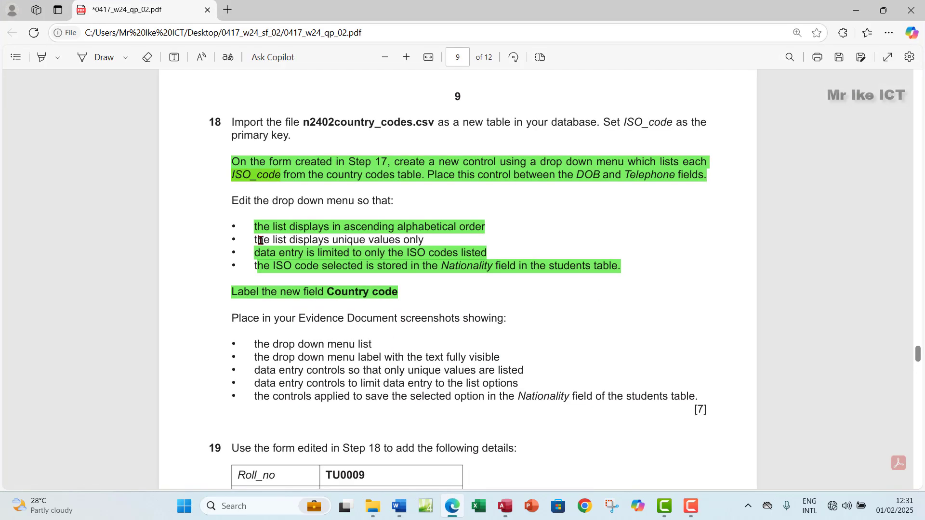
Highlight the unique-values-only requirement line green
left_click_drag(260, 240, 422, 240)
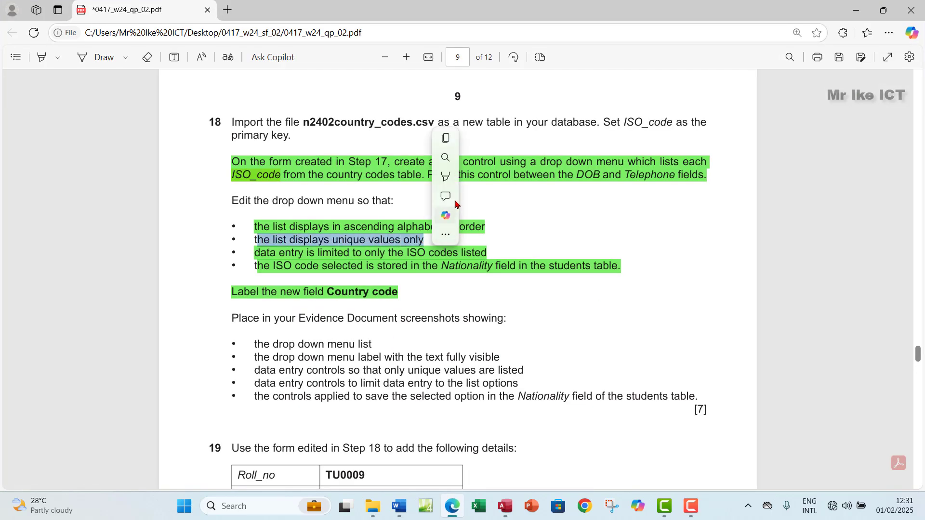
mouse_move(451, 180)
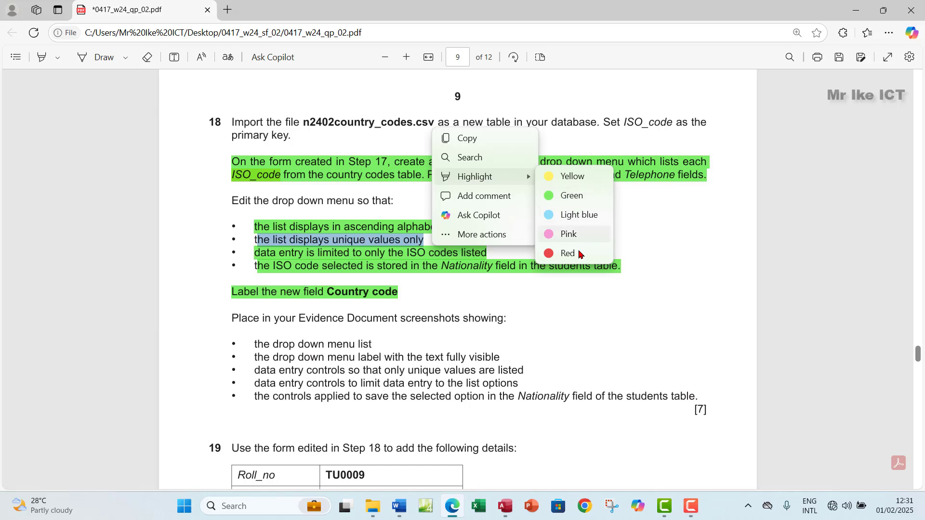
left_click(566, 198)
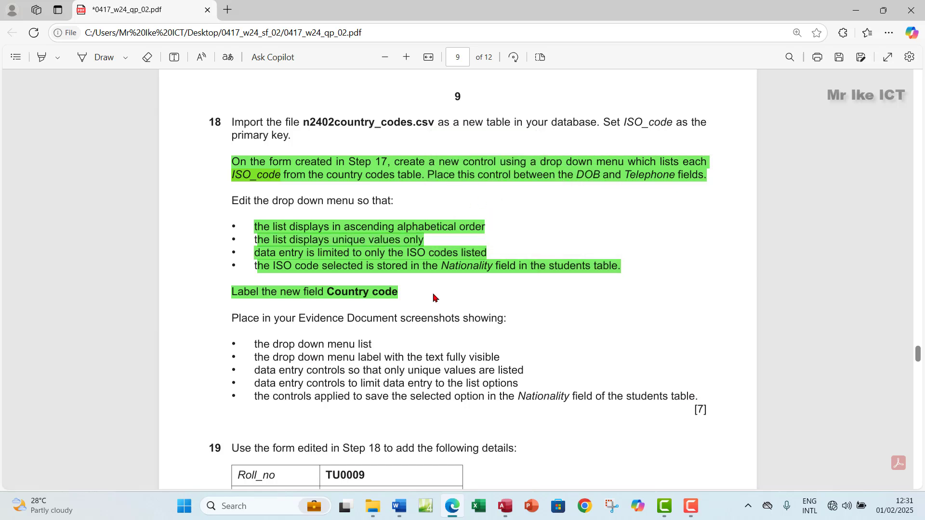
scroll(434, 294, "down", 3)
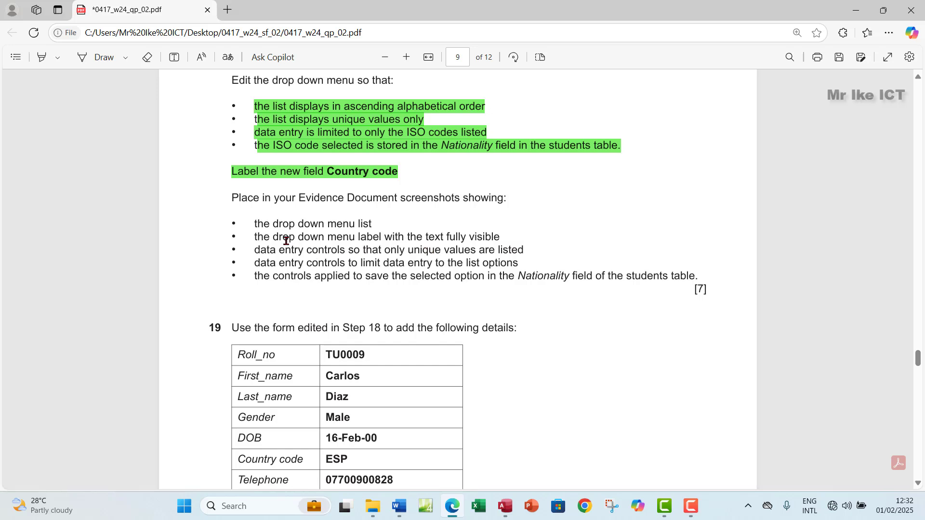
Highlight the first two evidence bullets green, then go back to Access
left_click_drag(256, 225, 499, 236)
mouse_move(605, 172)
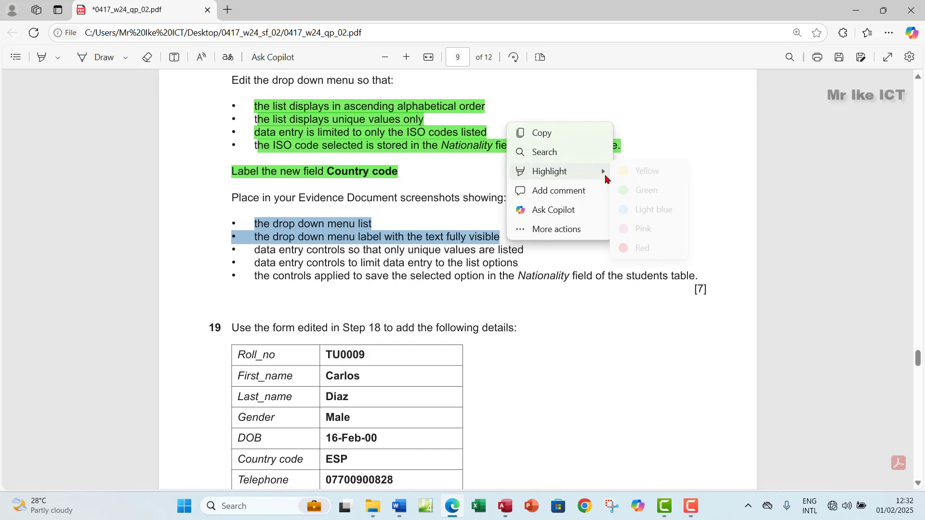
left_click(623, 190)
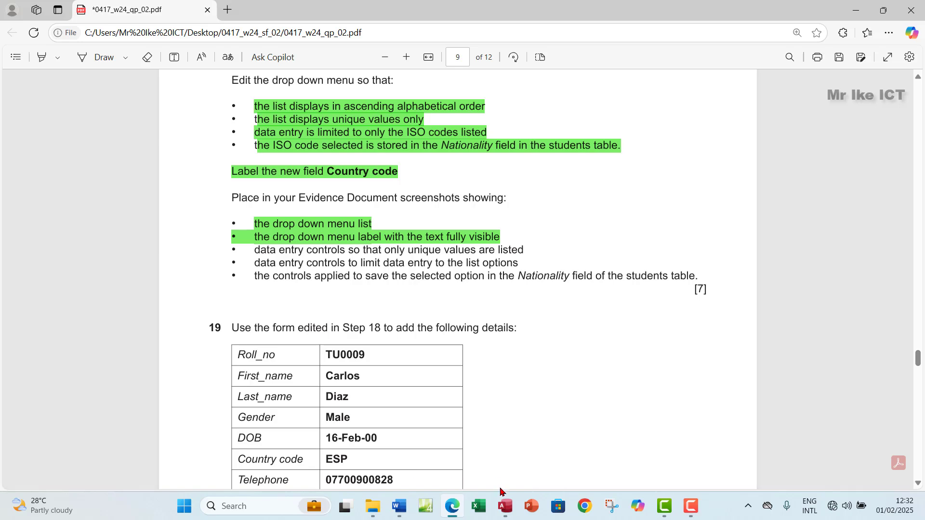
left_click(505, 506)
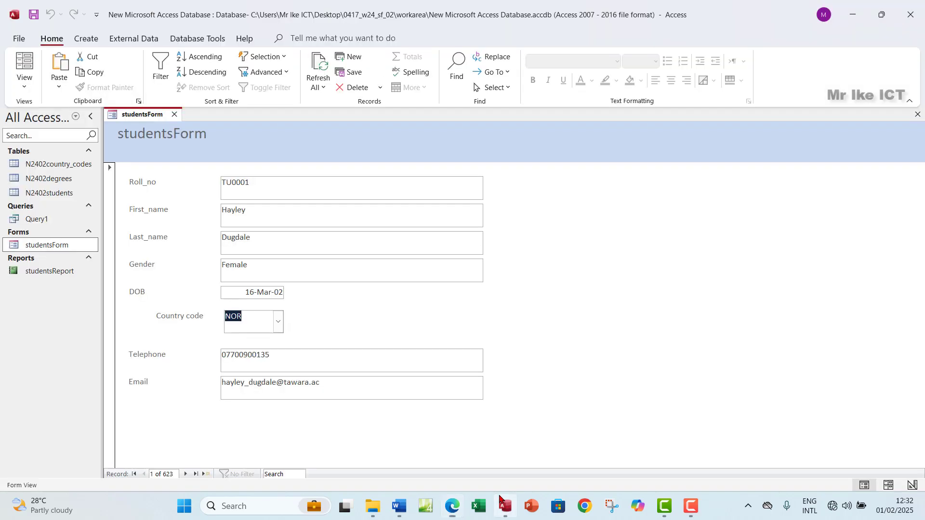
Snip a screenshot of studentsForm with the Country code drop-down list open
left_click(278, 321)
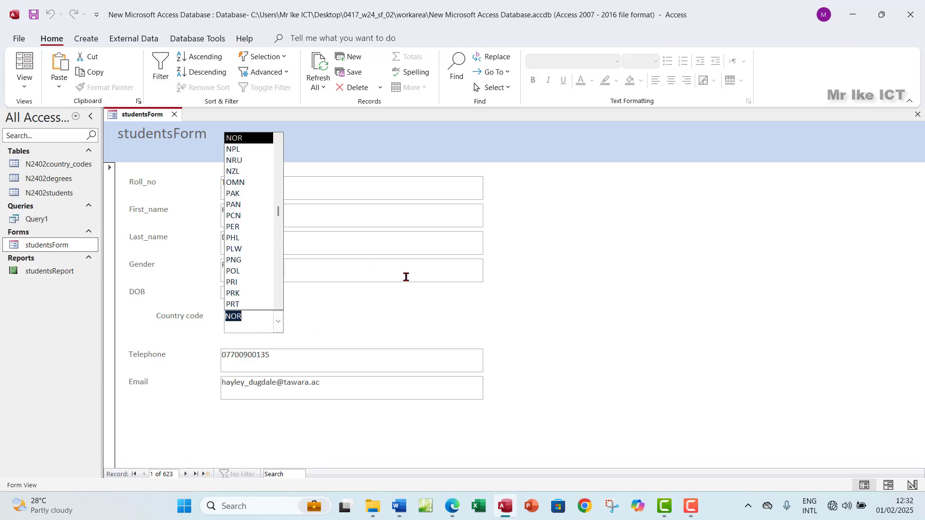
key("super+shift+s")
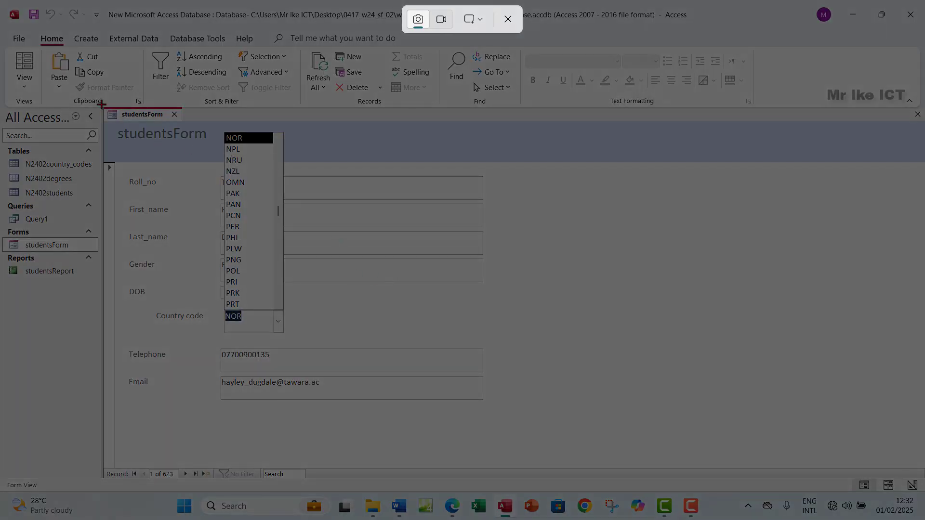
left_click_drag(101, 104, 499, 420)
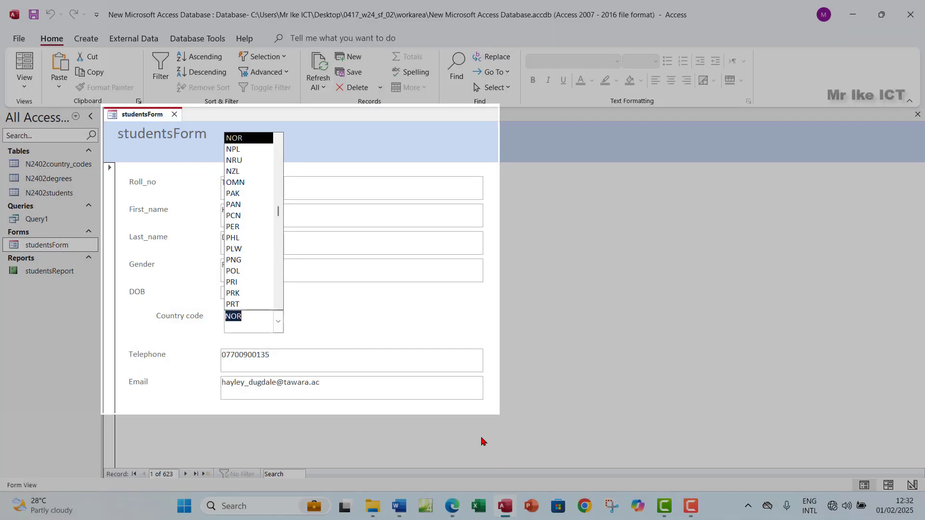
left_click(453, 510)
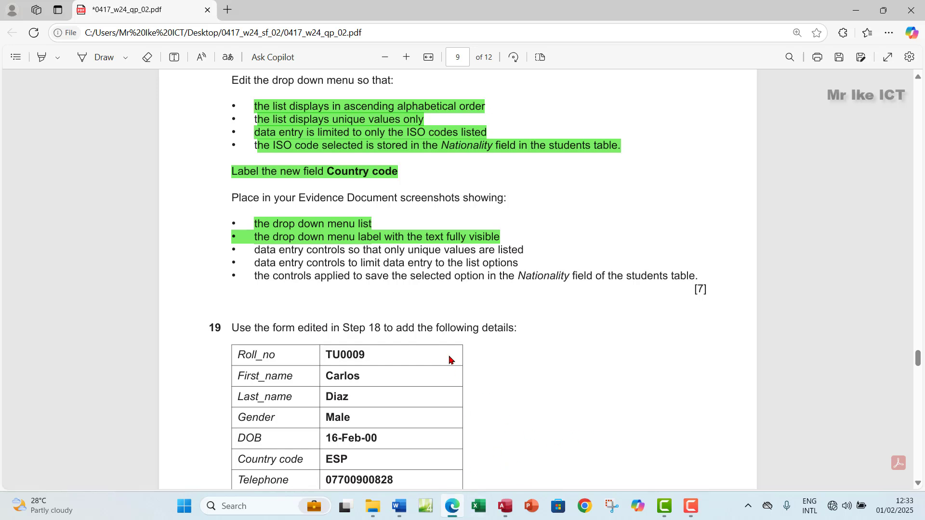
scroll(332, 265, "up", 3)
scroll(331, 265, "down", 3)
Paste the form screenshot under Step 18 evidence in Word, then return to Access
left_click(399, 506)
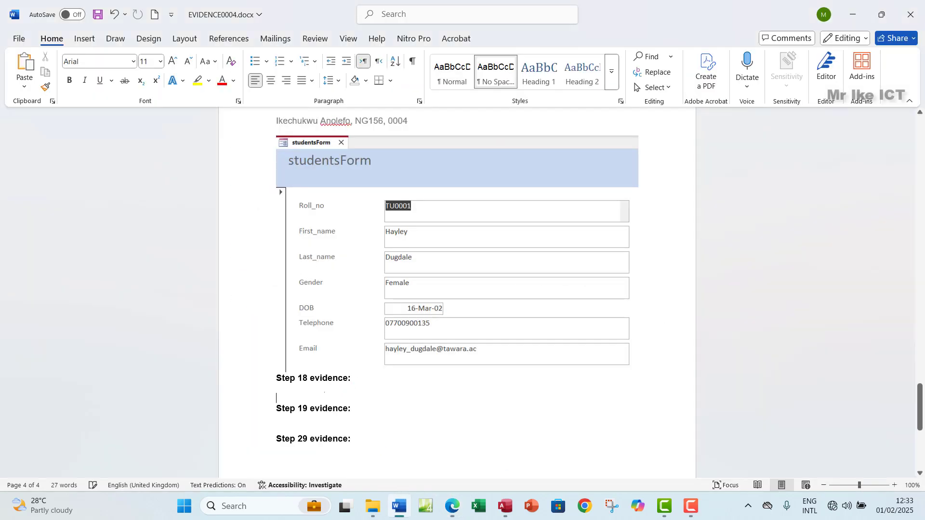
key("ctrl+v")
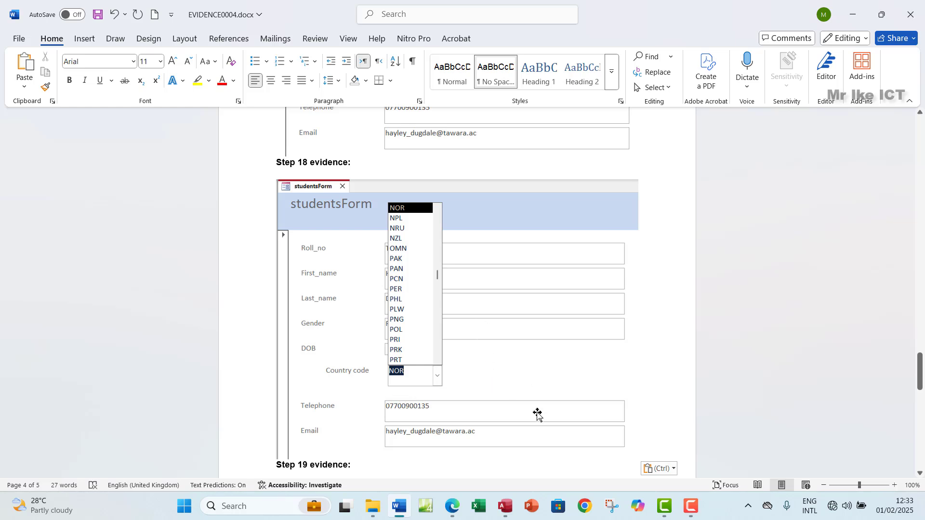
left_click(504, 506)
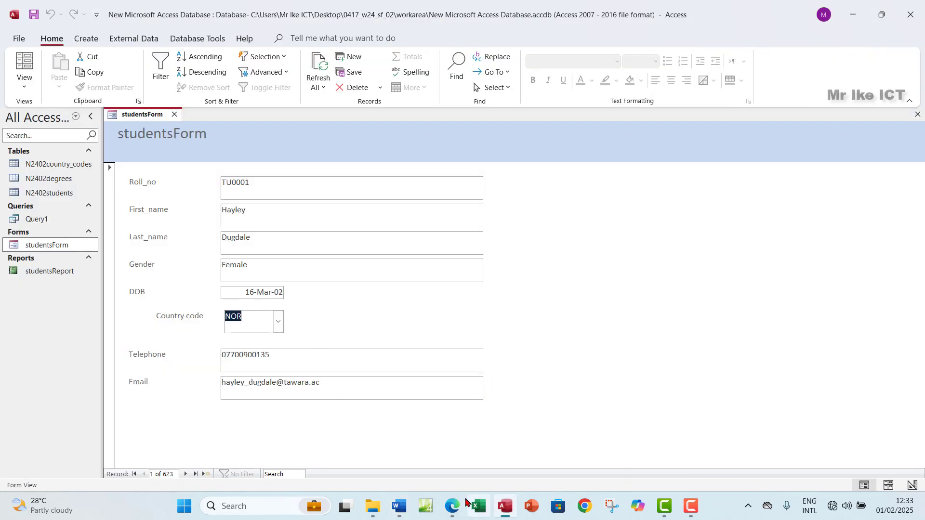
left_click(452, 506)
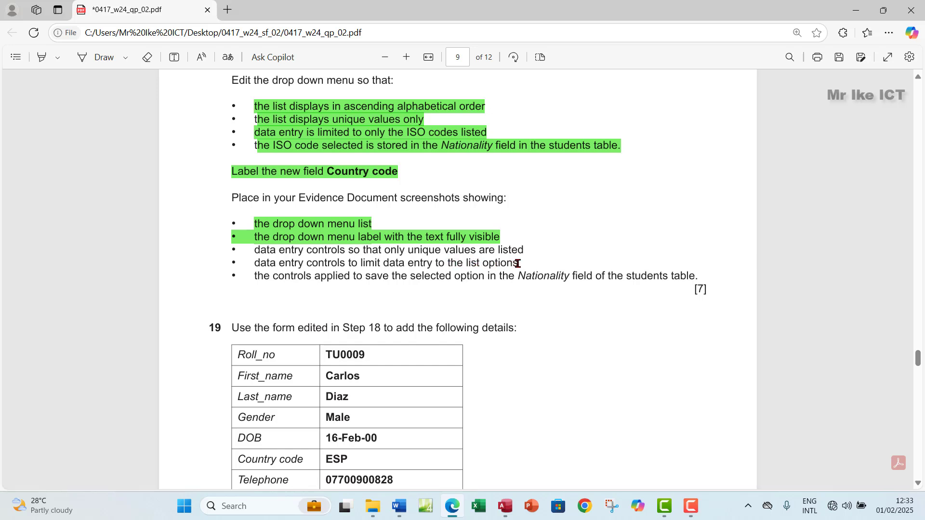
left_click(506, 513)
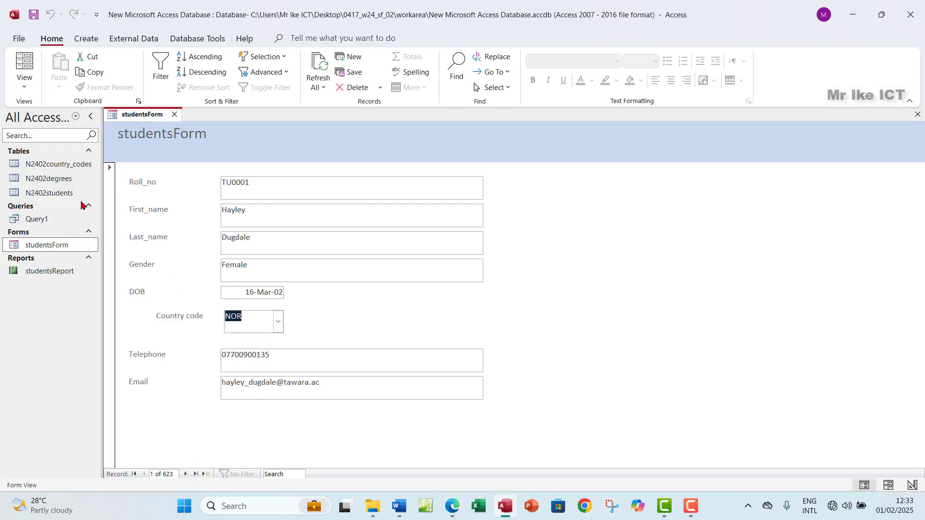
Open studentsForm in Design View and show the Country code box's properties with DISTINCT selected
left_click(24, 81)
left_click(58, 160)
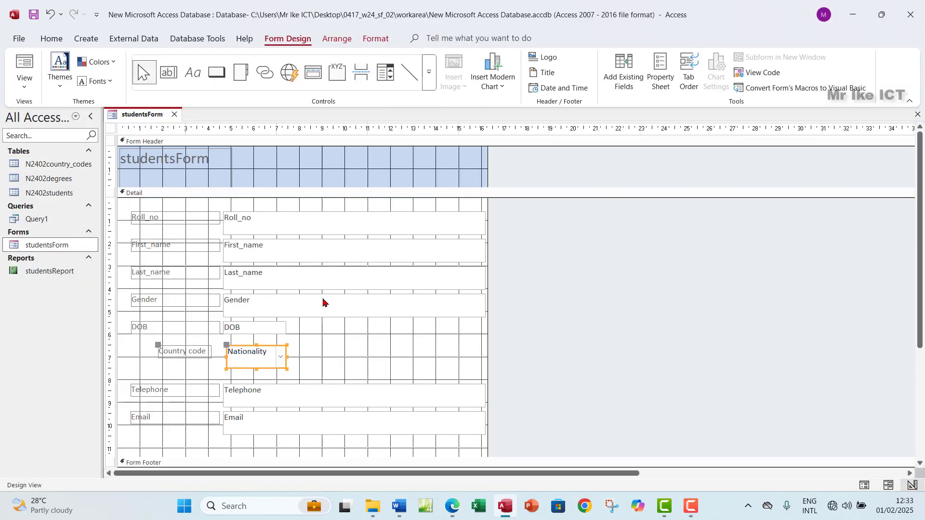
left_click(660, 78)
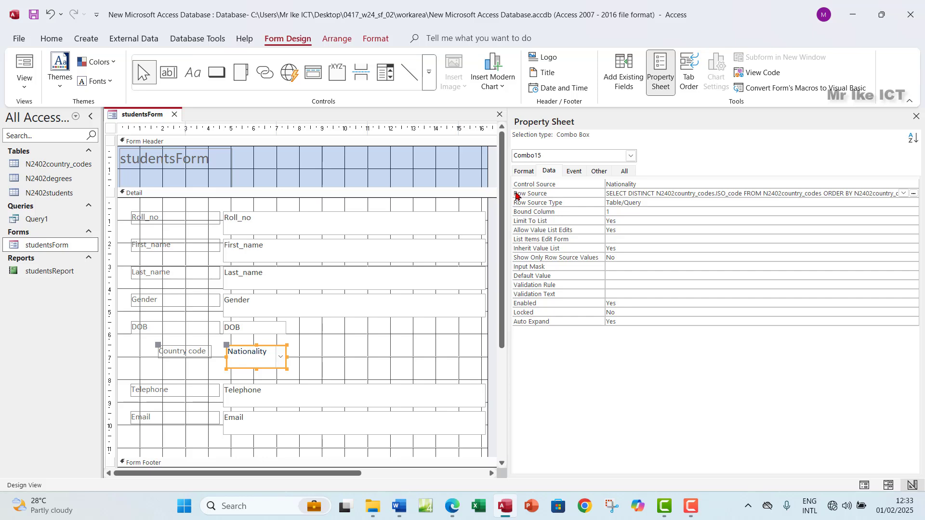
left_click_drag(628, 194, 654, 192)
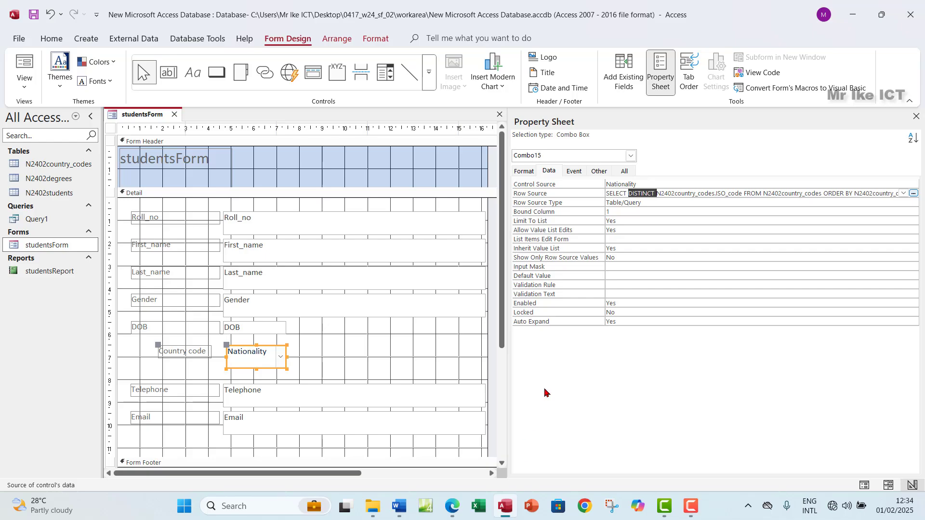
Snip the combo box's Data properties and clear the DISTINCT highlight
key("super+shift+s")
left_click_drag(505, 109, 916, 343)
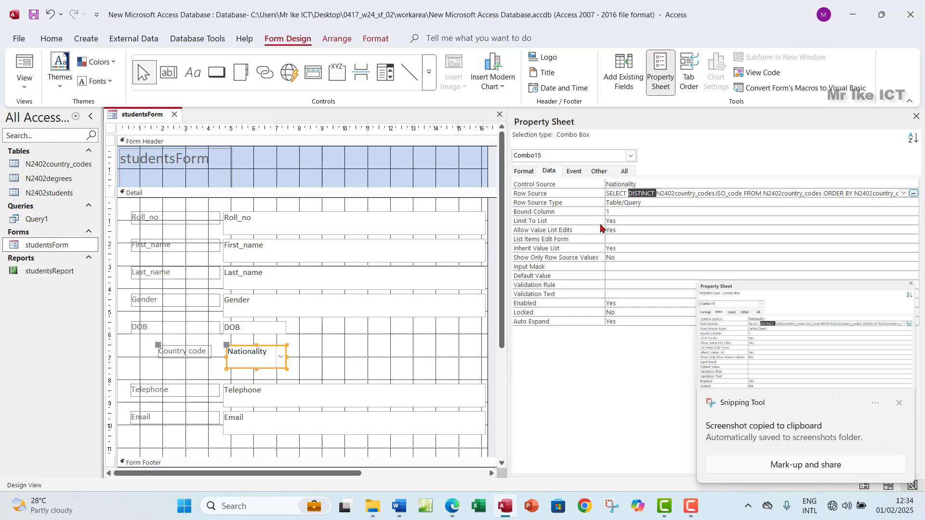
left_click(640, 194)
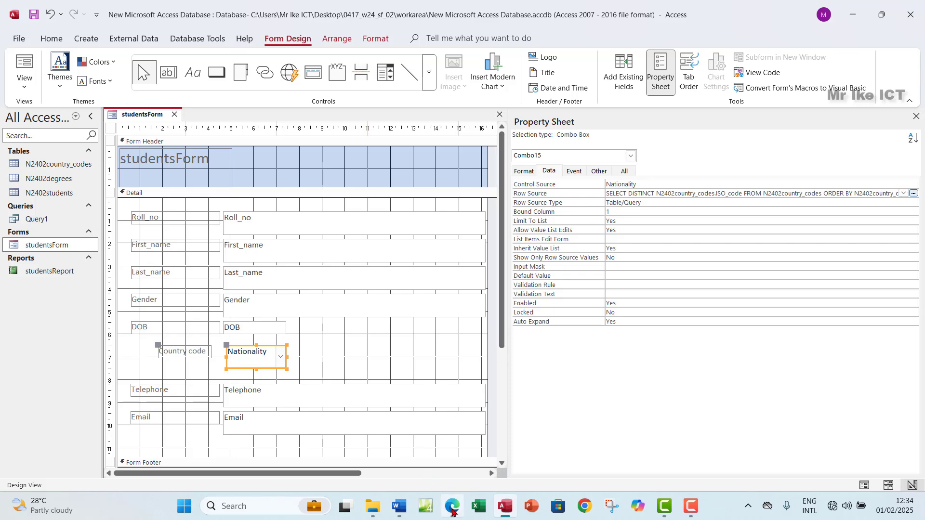
Paste the combo box property screenshot on a new line below the form image in Word
left_click(409, 511)
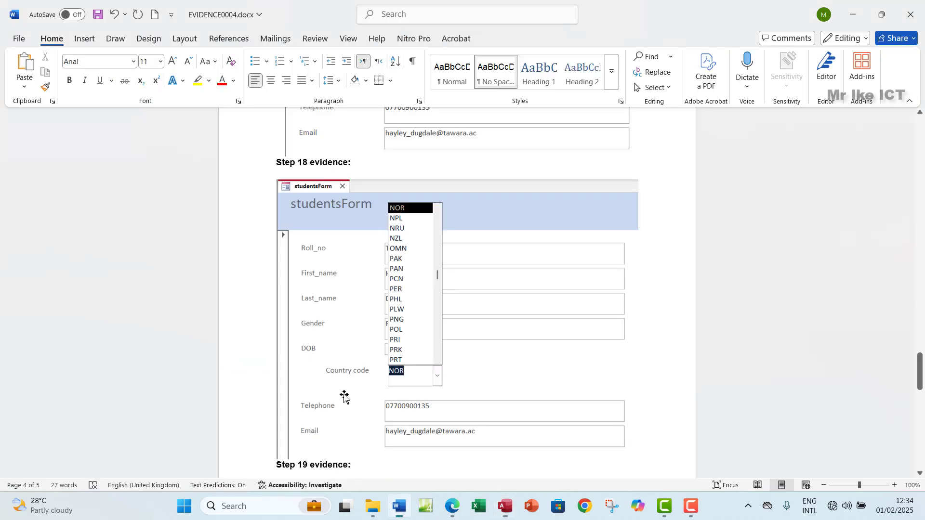
scroll(477, 403, "down", 3)
key("Return")
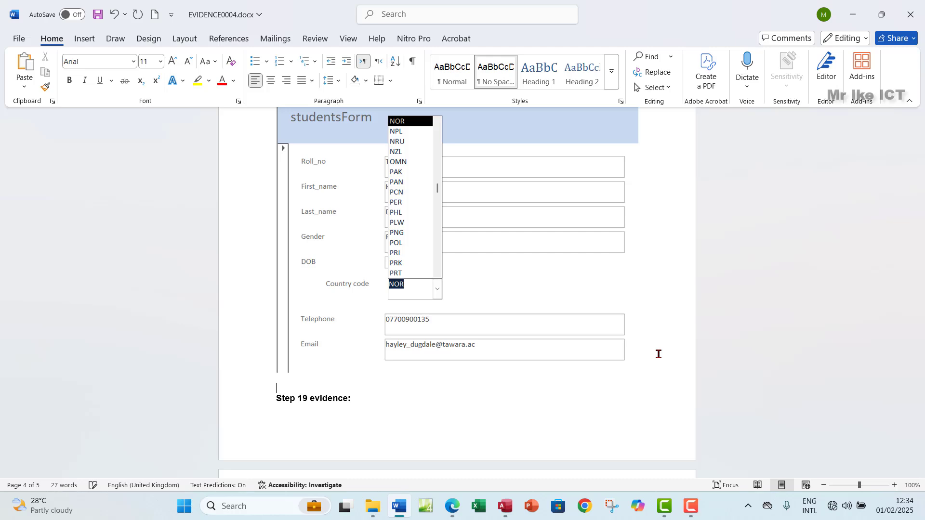
key("ctrl+v")
Snip Access's studentsForm design view together with its Property Sheet
left_click(503, 508)
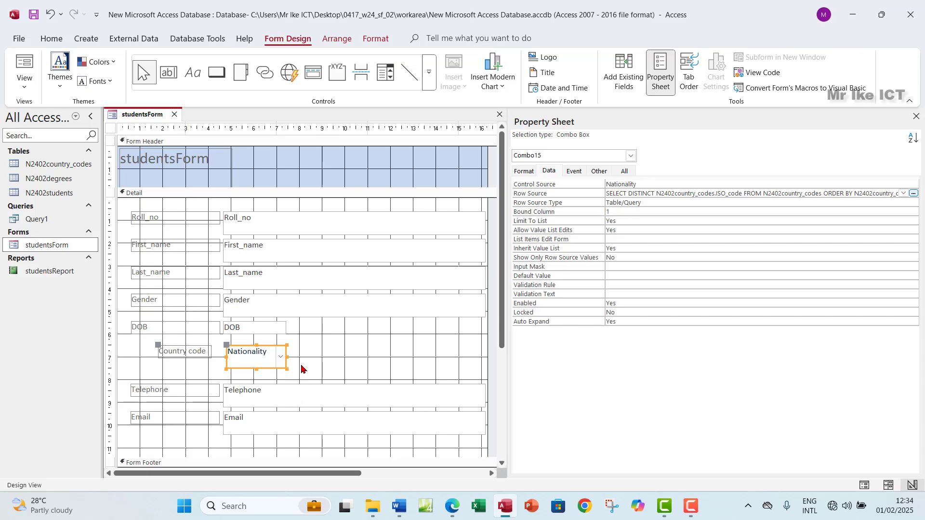
key("super+shift+s")
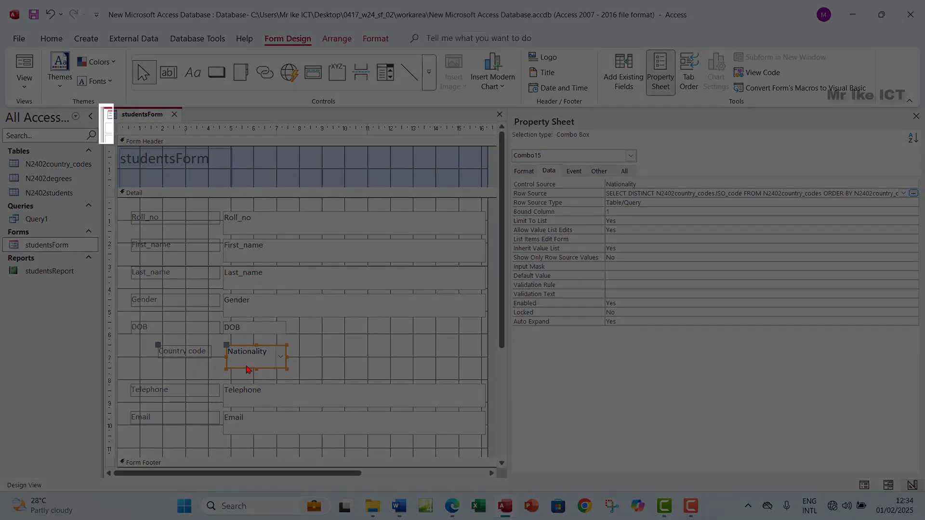
left_click_drag(100, 104, 620, 480)
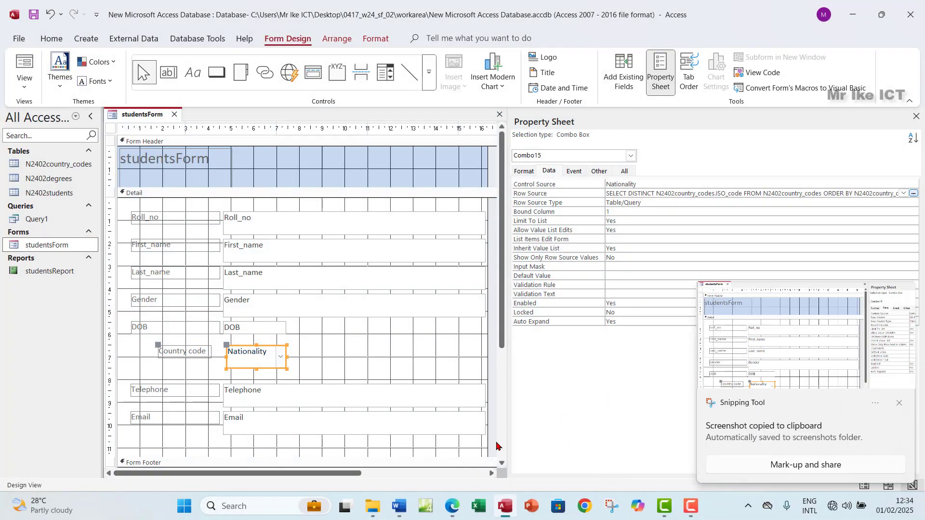
Paste the studentsForm design view snip below the Property Sheet image in EVIDENCE0004.docx
mouse_move(455, 503)
left_click(441, 441)
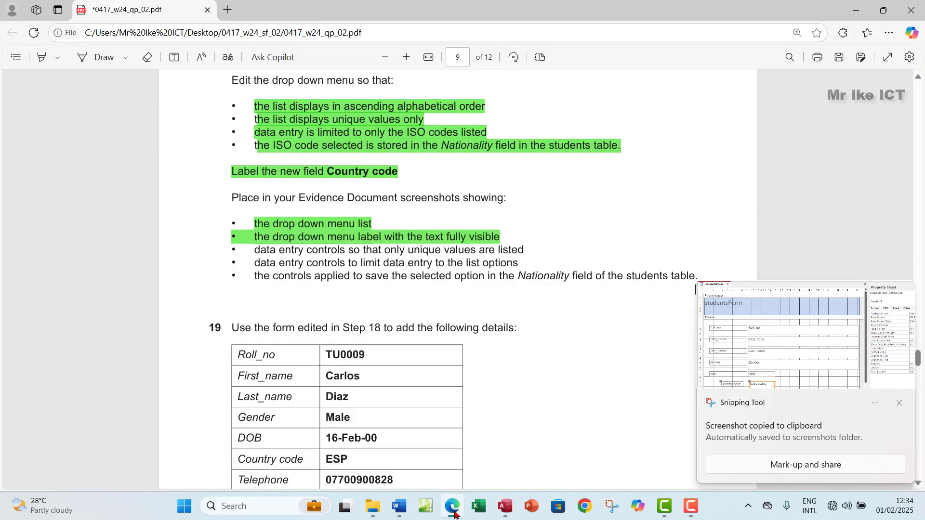
left_click(400, 507)
scroll(616, 426, "down", 2)
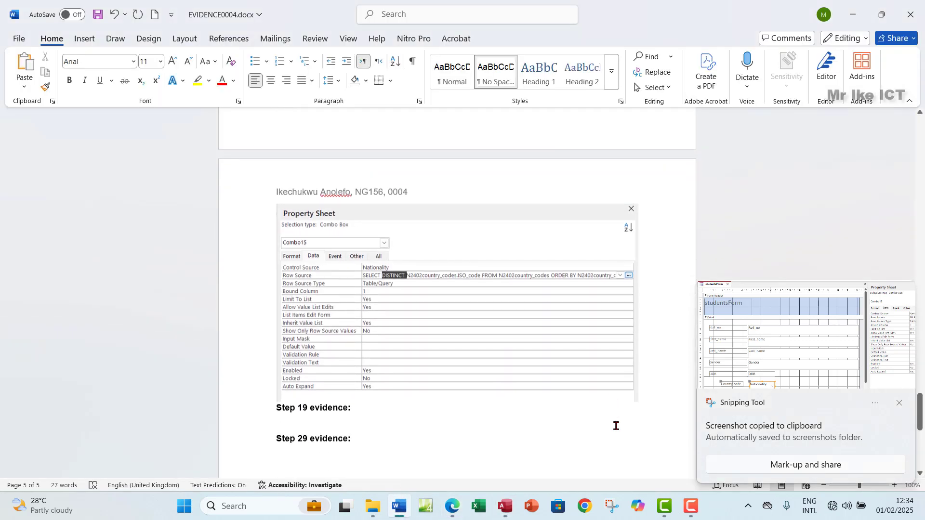
key("Return")
key("ctrl+v")
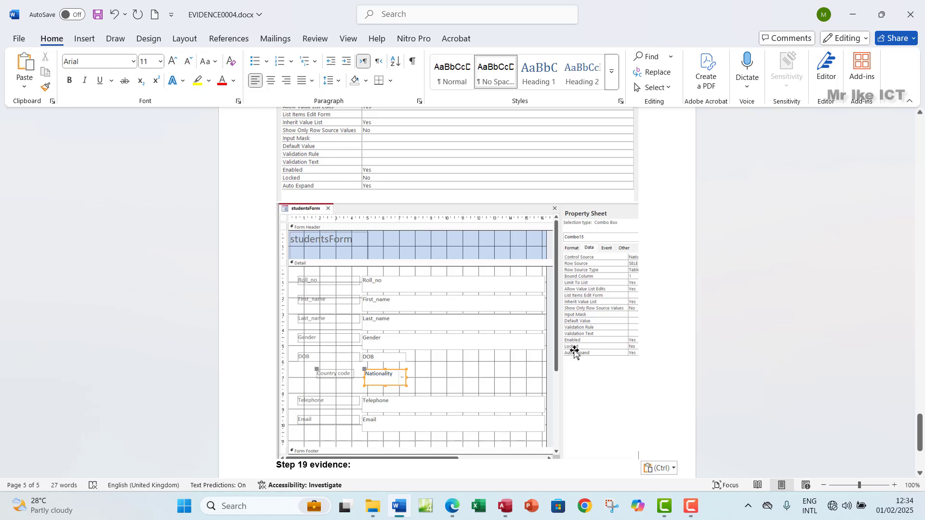
left_click(506, 507)
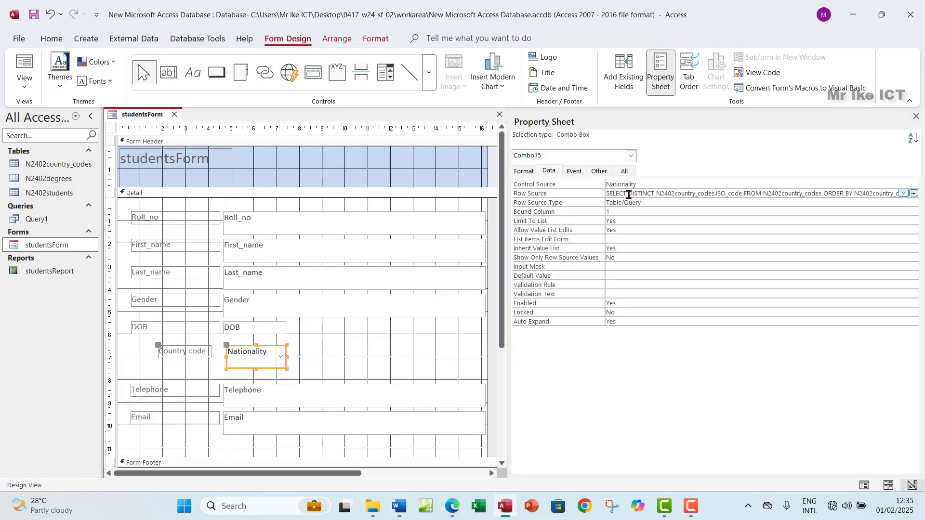
Open the Row Source query builder and snip its Query Properties showing Unique Values Yes
left_click_drag(628, 194, 654, 194)
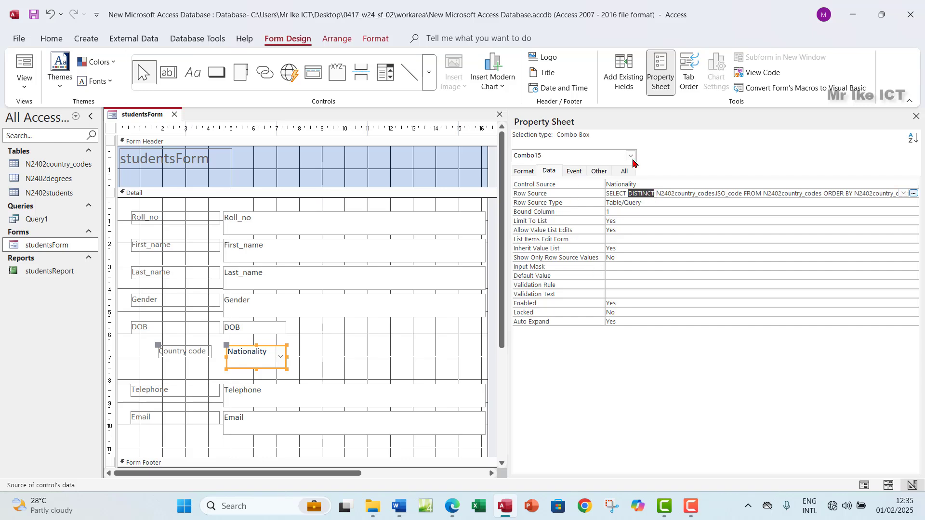
left_click(913, 194)
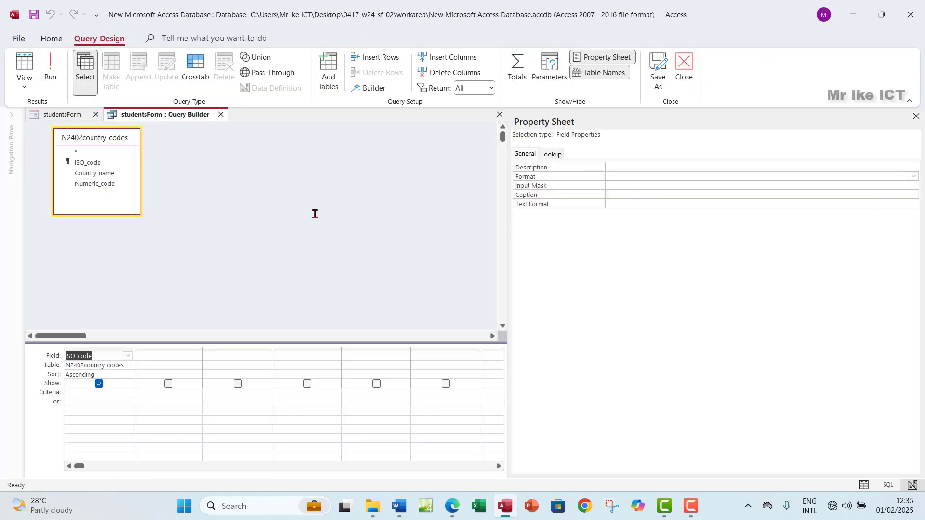
left_click(315, 216)
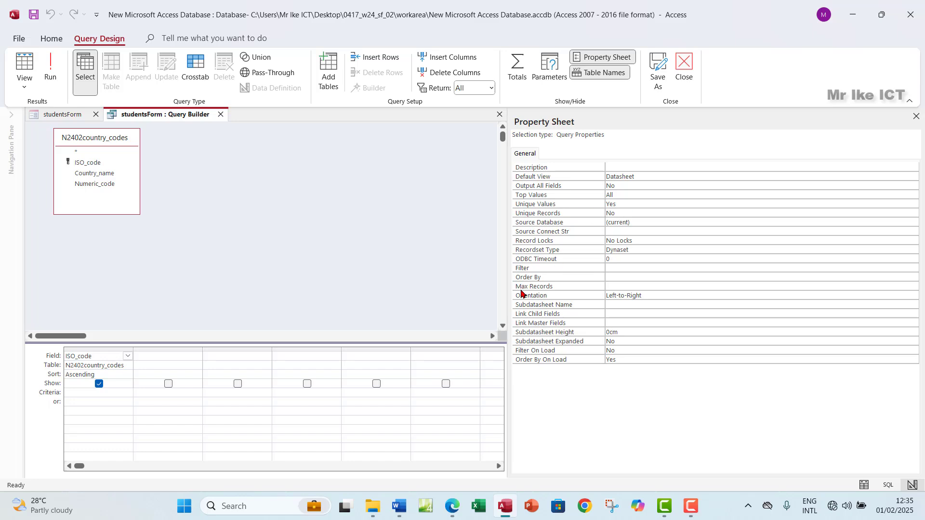
key("super+shift+s")
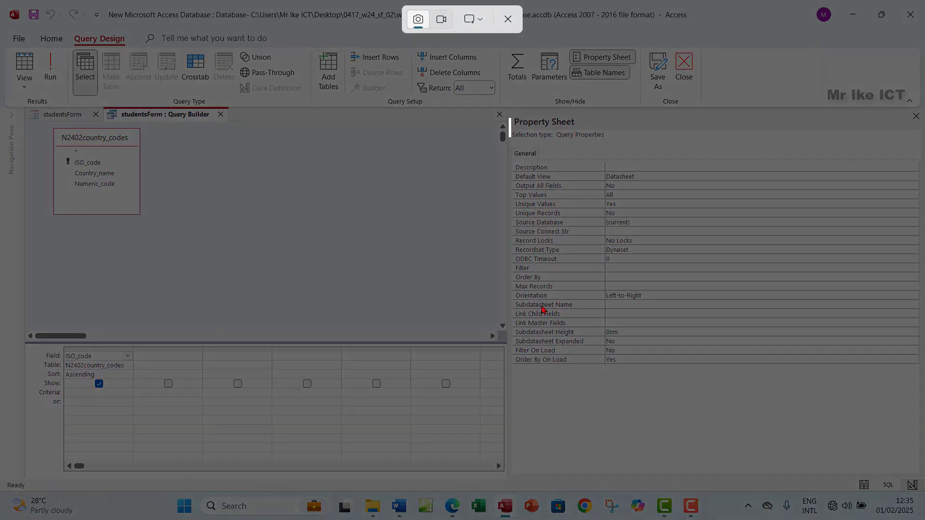
left_click_drag(508, 118, 776, 391)
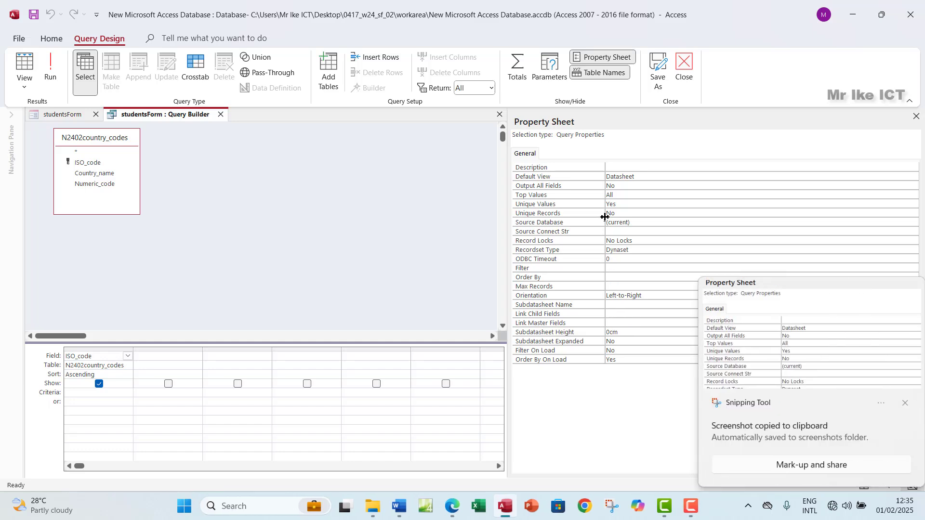
Paste the query properties screenshot on a new line in the Word evidence document
left_click(399, 506)
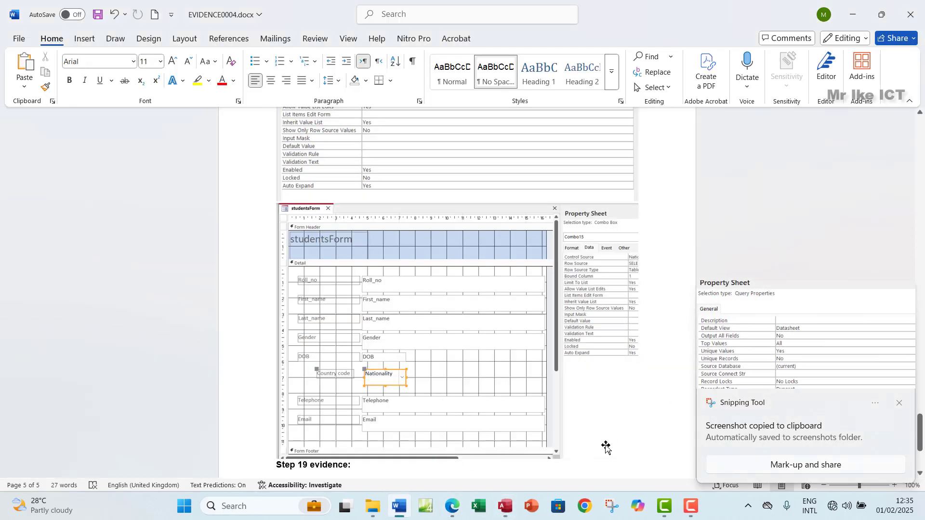
key("Return")
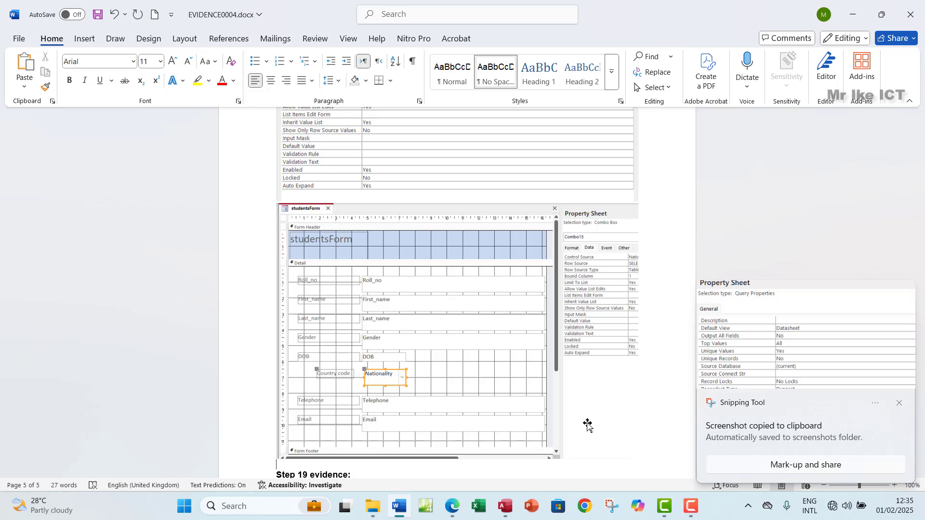
key("ctrl+v")
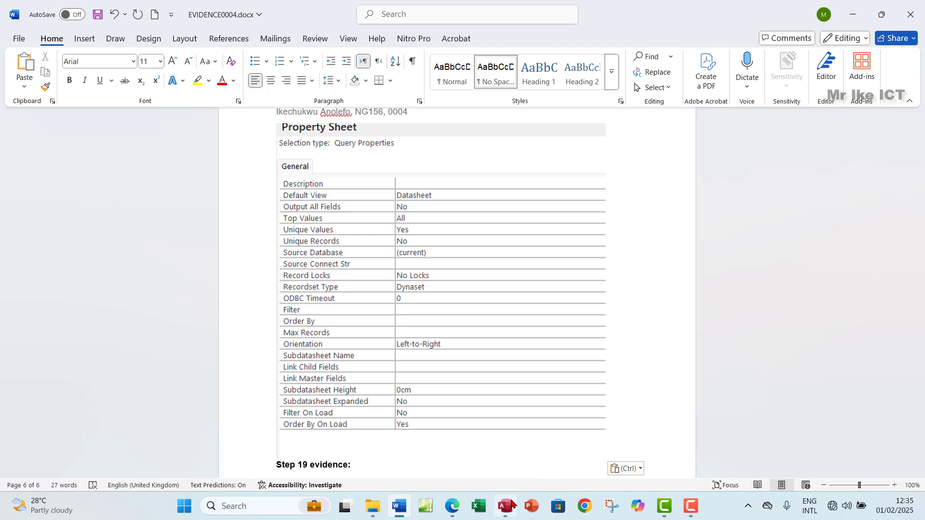
Snip the Query Builder showing ISO_code sorted ascending and paste it below the properties image
left_click(512, 504)
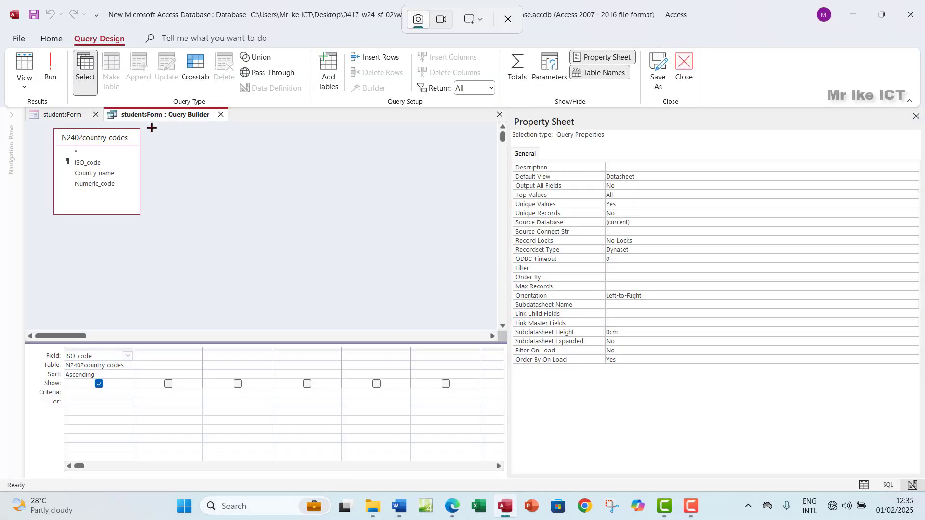
key("super+shift+s")
left_click_drag(26, 107, 252, 411)
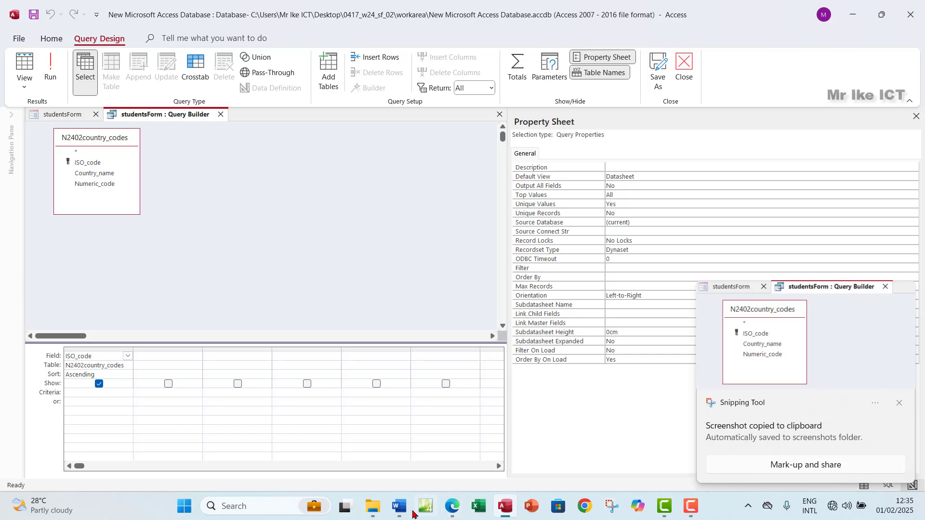
left_click(400, 506)
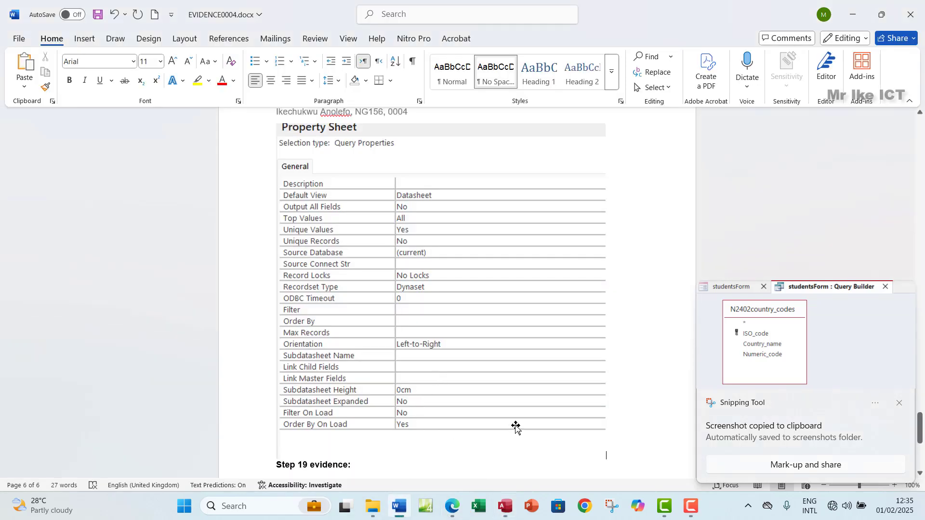
key("Return")
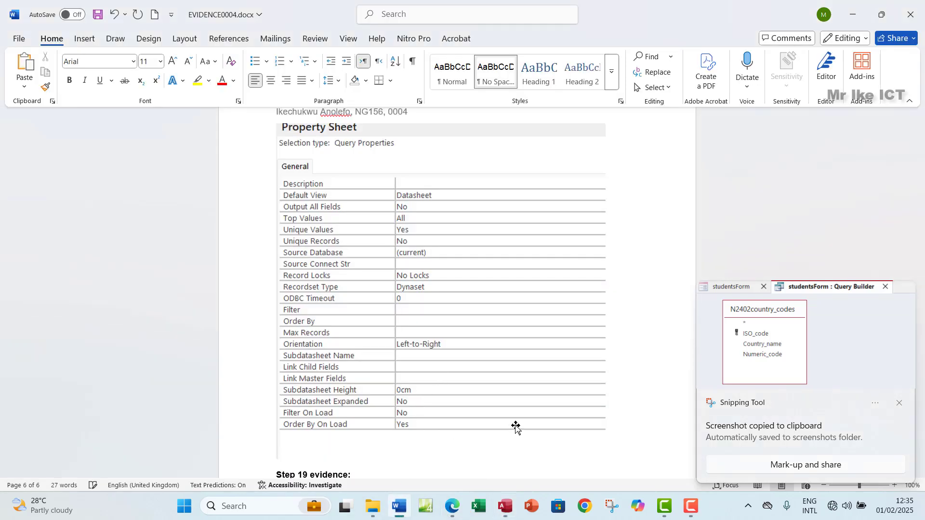
key("ctrl+v")
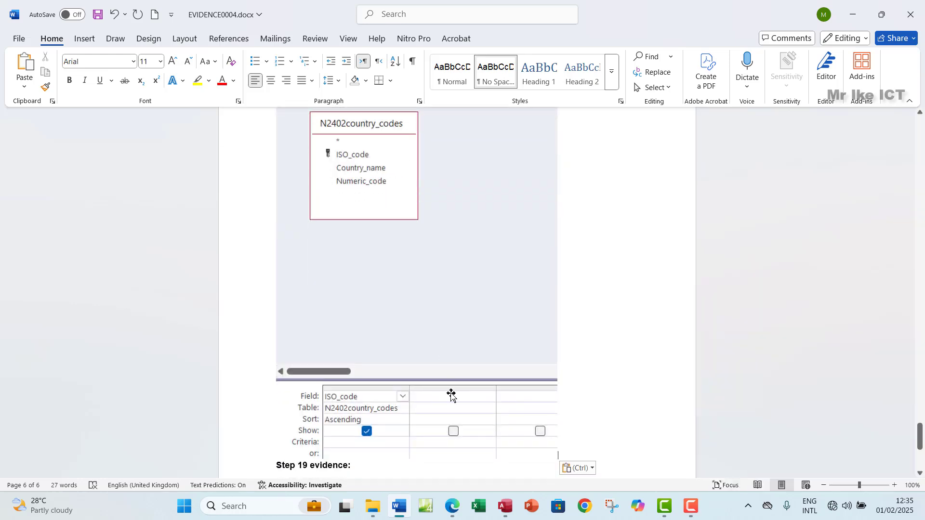
Scroll EVIDENCE0004.docx down to the Step 19 evidence heading, then bring up the exam PDF
scroll(450, 392, "up", 3)
scroll(451, 395, "up", 15)
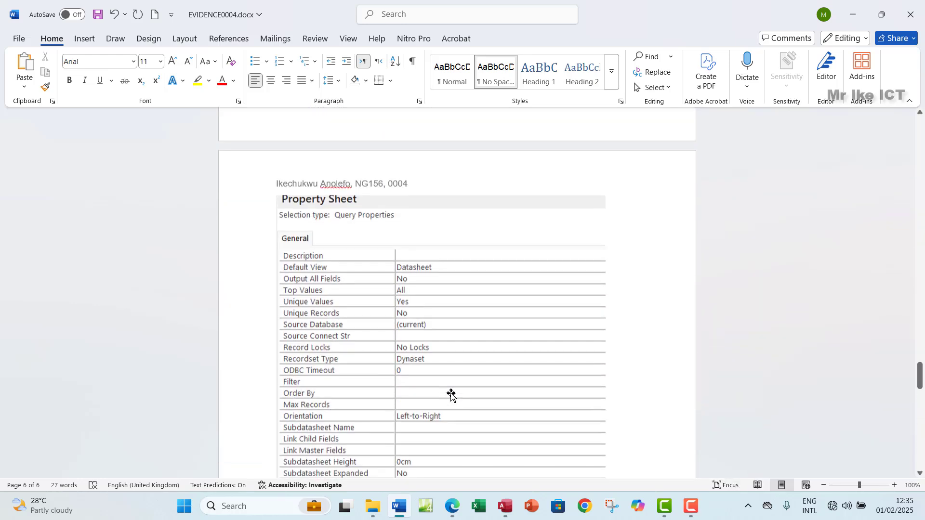
scroll(450, 395, "up", 13)
scroll(451, 395, "down", 5)
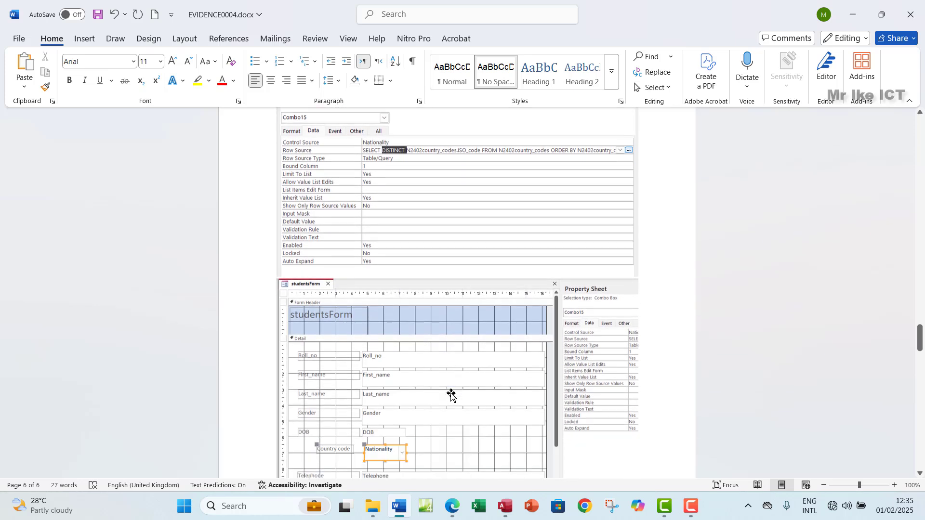
scroll(451, 395, "down", 8)
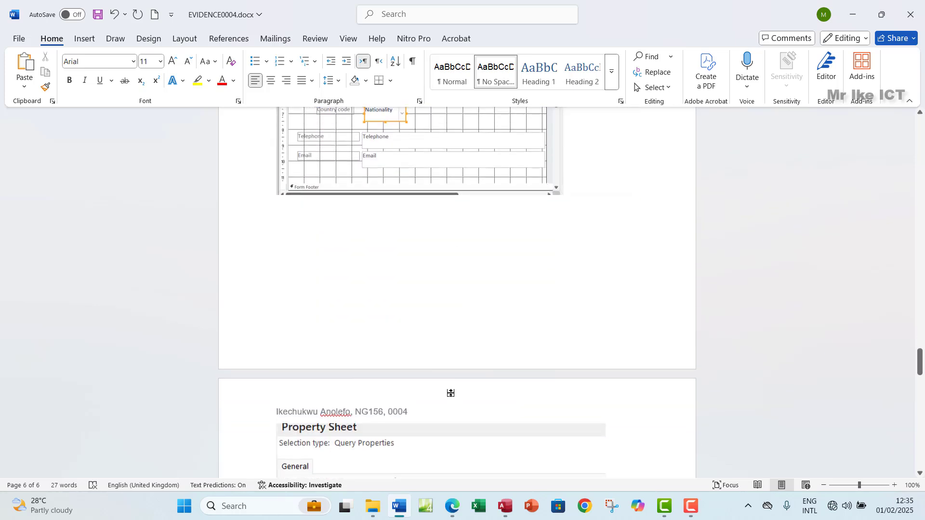
scroll(451, 395, "down", 13)
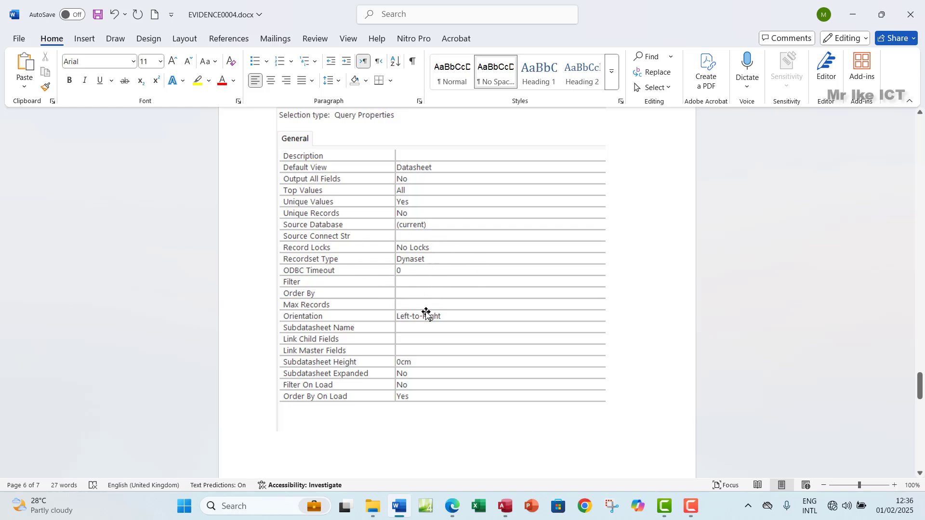
scroll(476, 375, "down", 12)
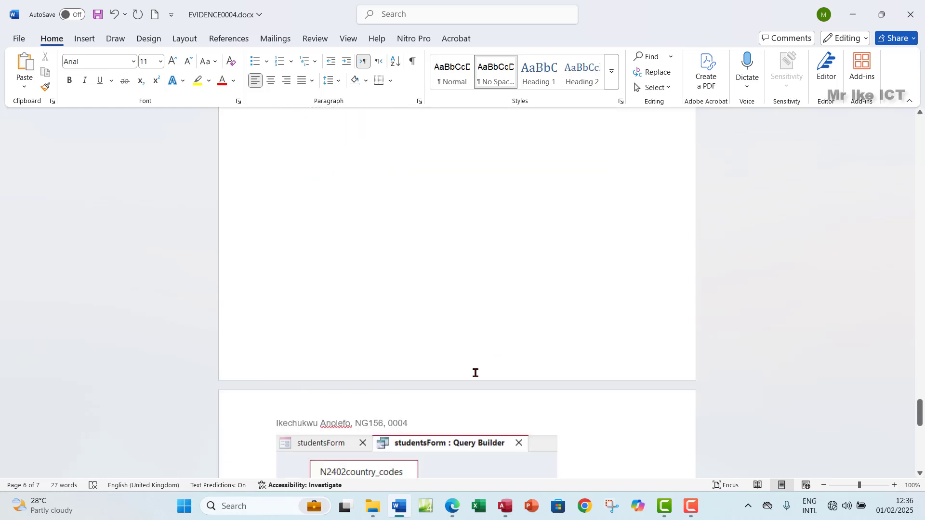
scroll(476, 375, "down", 10)
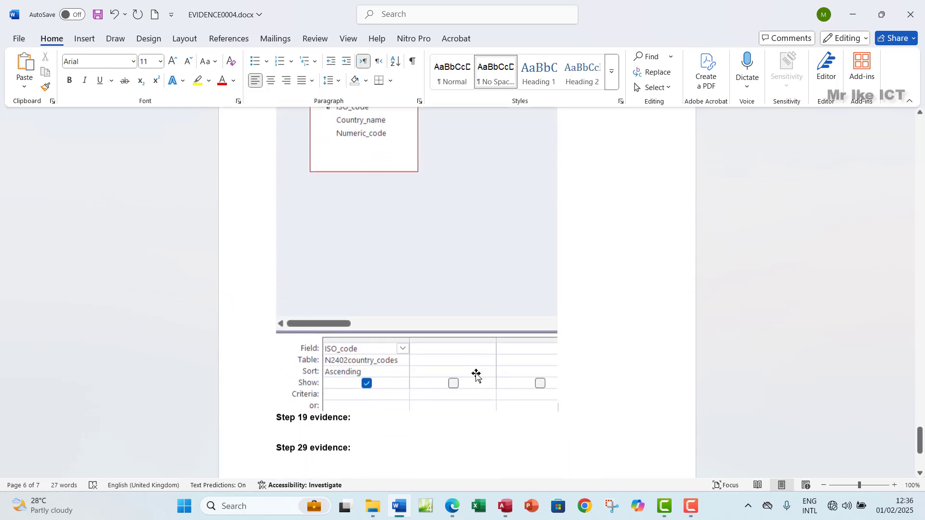
scroll(476, 375, "down", 3)
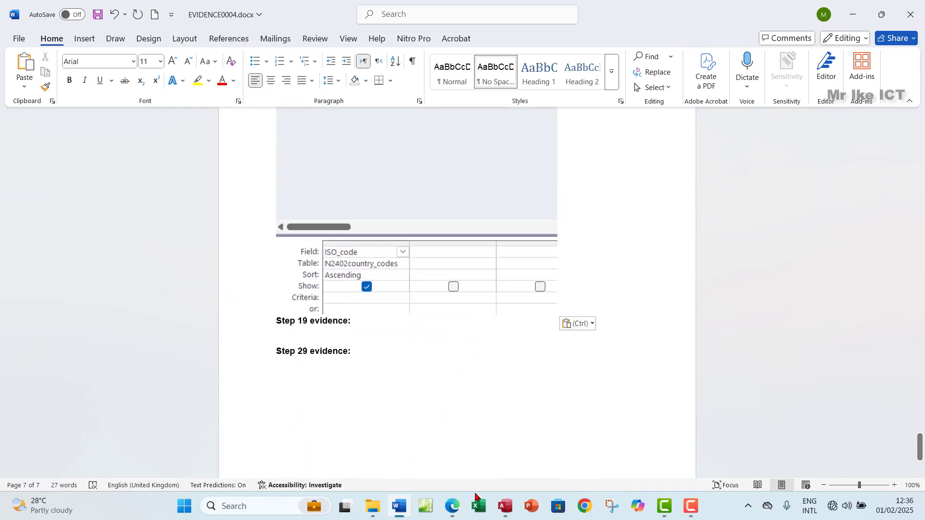
left_click(451, 507)
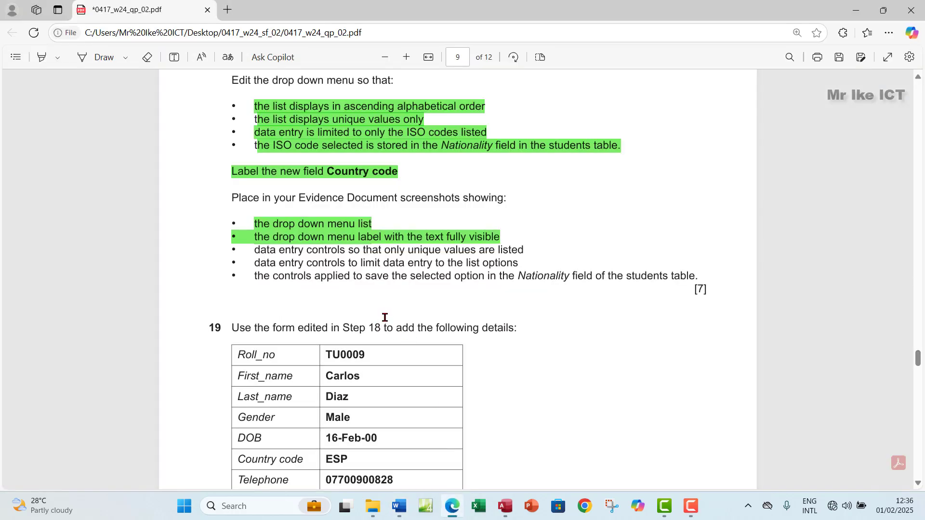
Close the Property Sheet and Query Builder, switch studentsForm to Form View, and check the Country code list
left_click(505, 506)
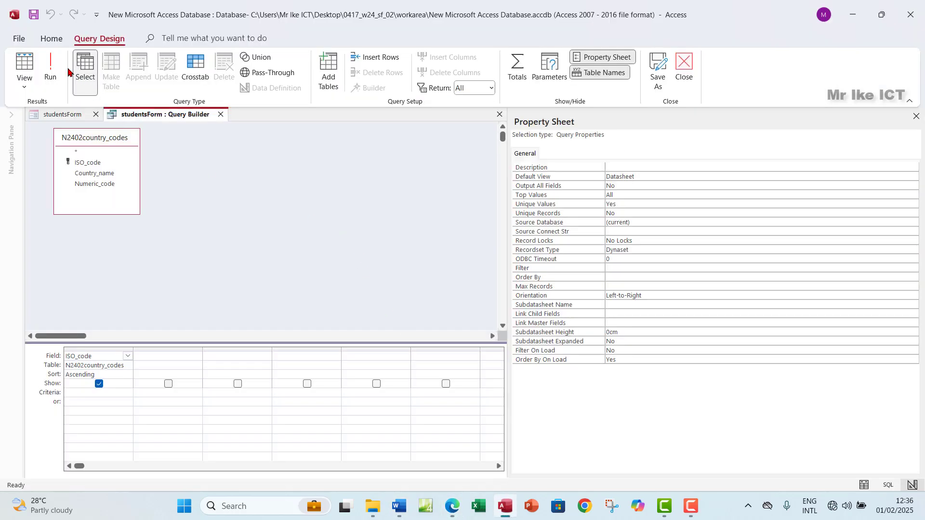
left_click(915, 116)
left_click(221, 115)
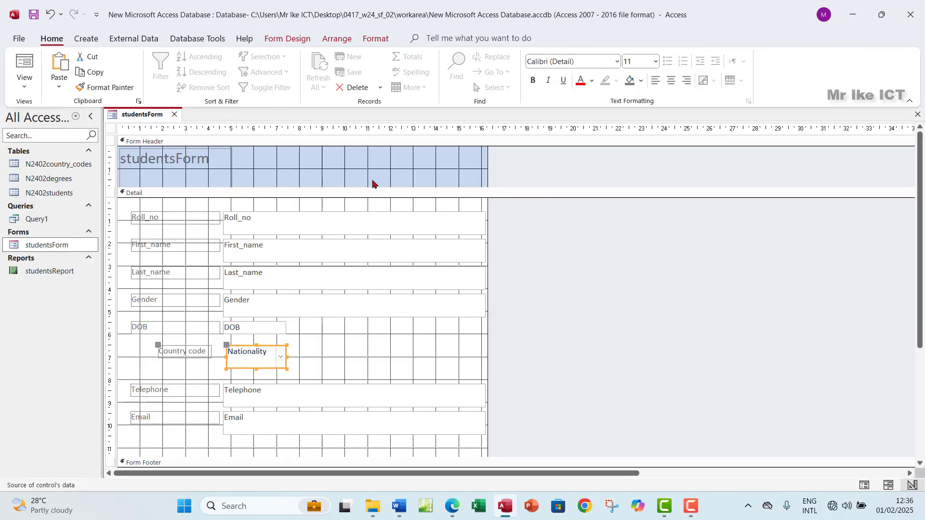
left_click(22, 87)
left_click(58, 109)
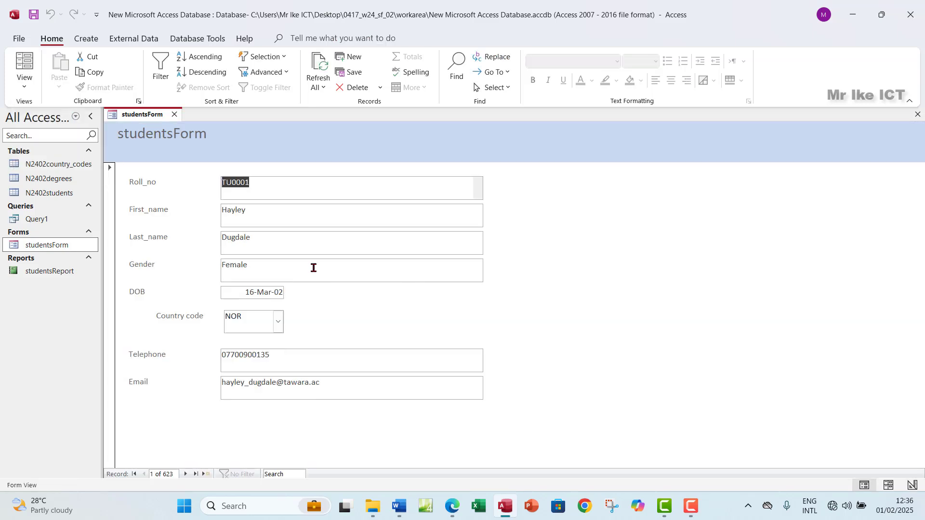
left_click(278, 323)
left_click(278, 324)
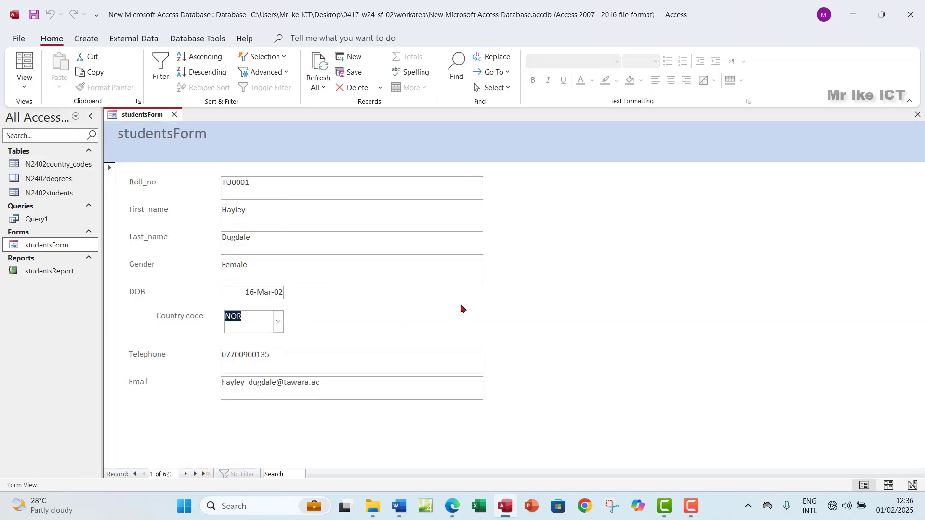
left_click(451, 505)
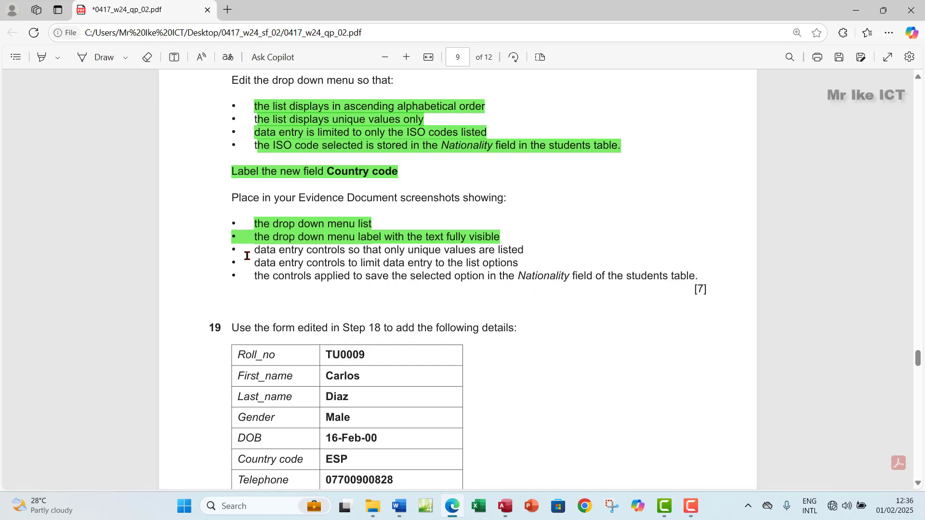
Highlight question 18's last three evidence bullets green and scroll to question 19's table
left_click_drag(257, 253, 696, 282)
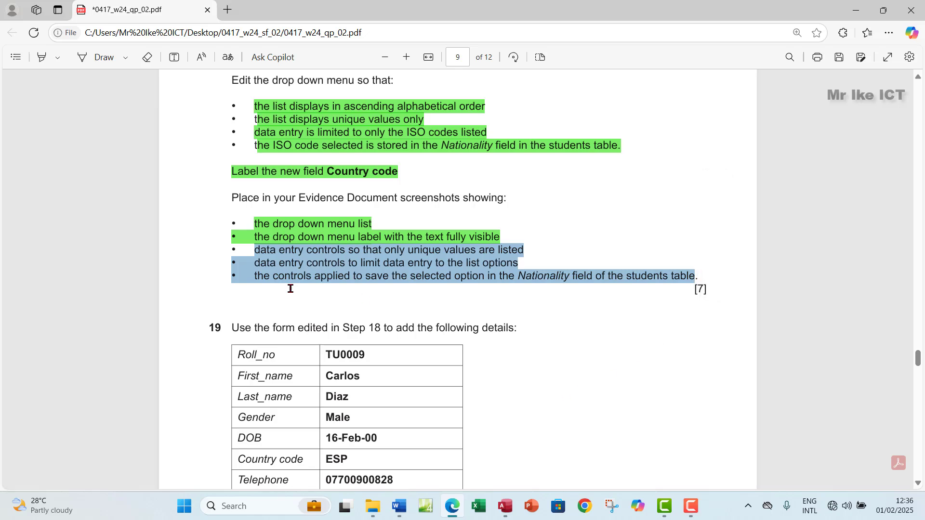
right_click(659, 277)
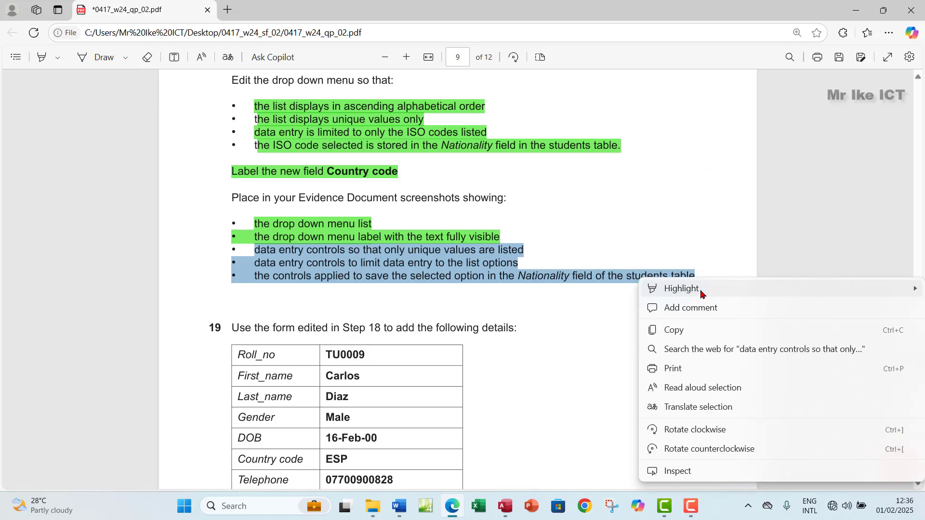
mouse_move(698, 291)
left_click(599, 308)
scroll(418, 276, "down", 3)
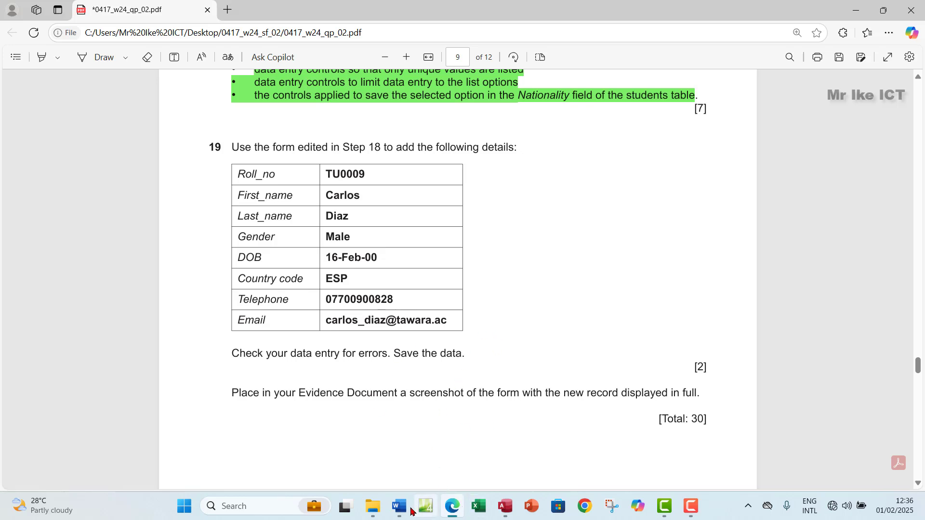
Start a blank new record 624 in studentsForm, then return to question 19 in the PDF
left_click(505, 507)
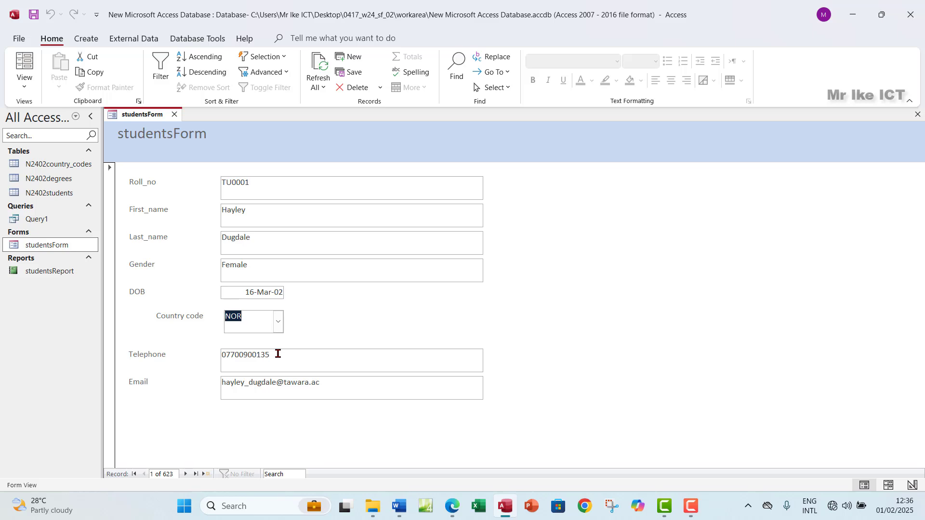
left_click(206, 475)
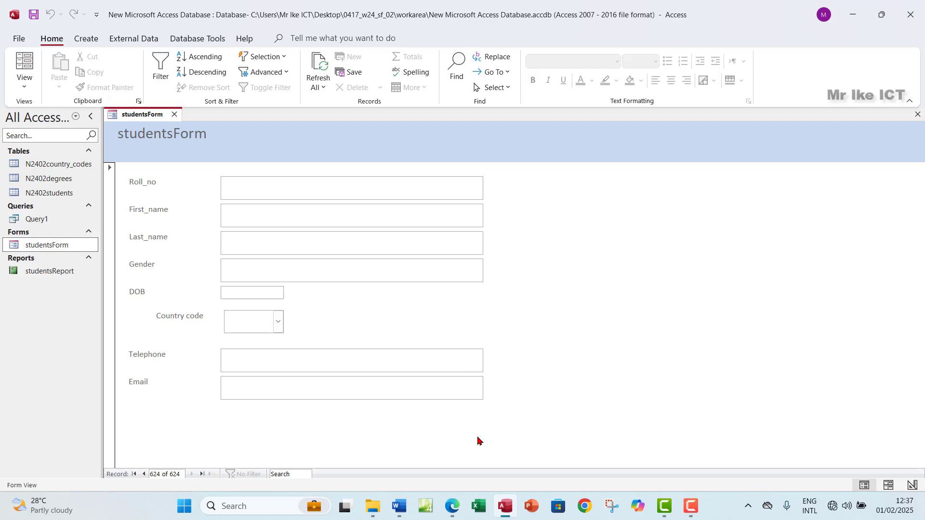
left_click(453, 506)
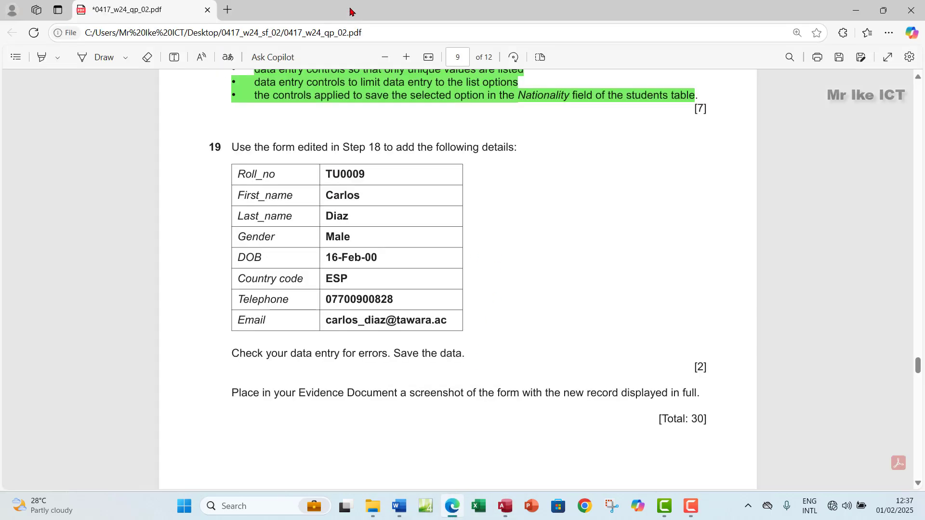
Tile the exam PDF beside Access and paste the student's roll number into Roll_no
left_click_drag(350, 11, 313, 41)
left_click(739, 241)
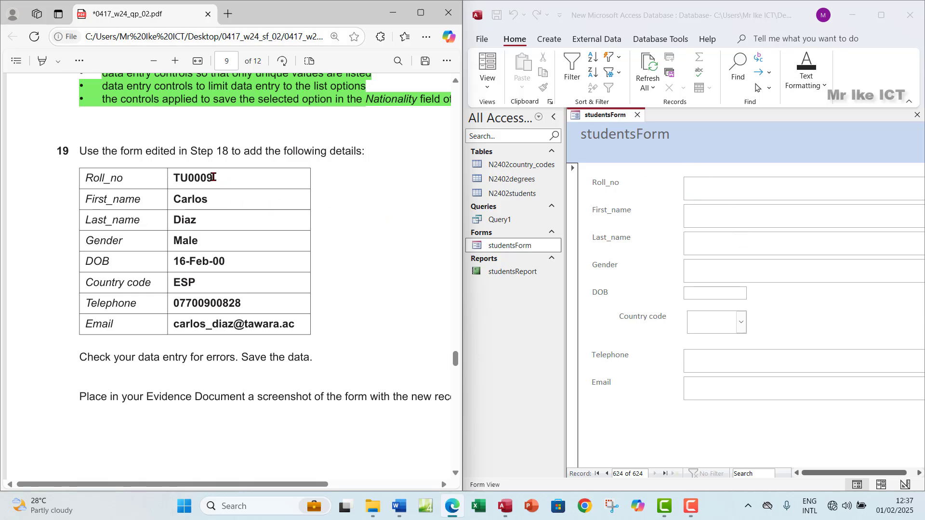
left_click_drag(213, 177, 172, 180)
right_click(166, 181)
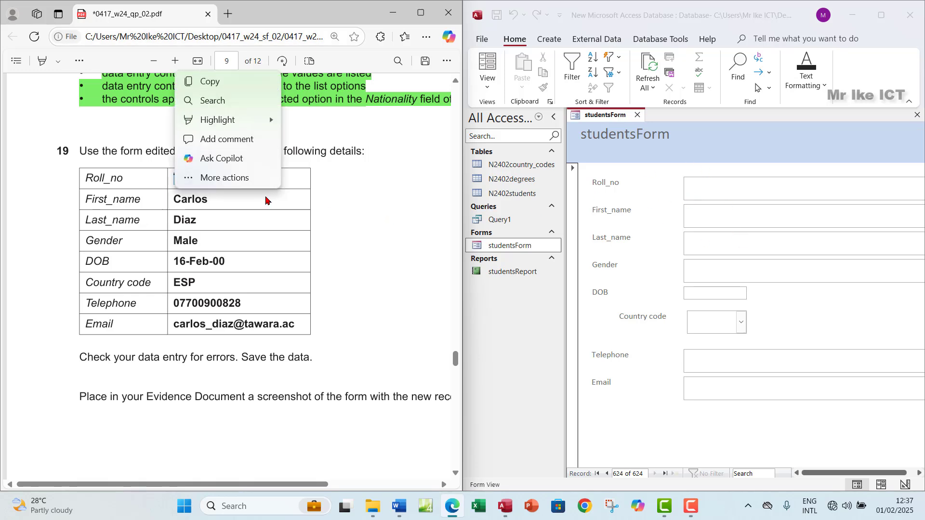
left_click(206, 79)
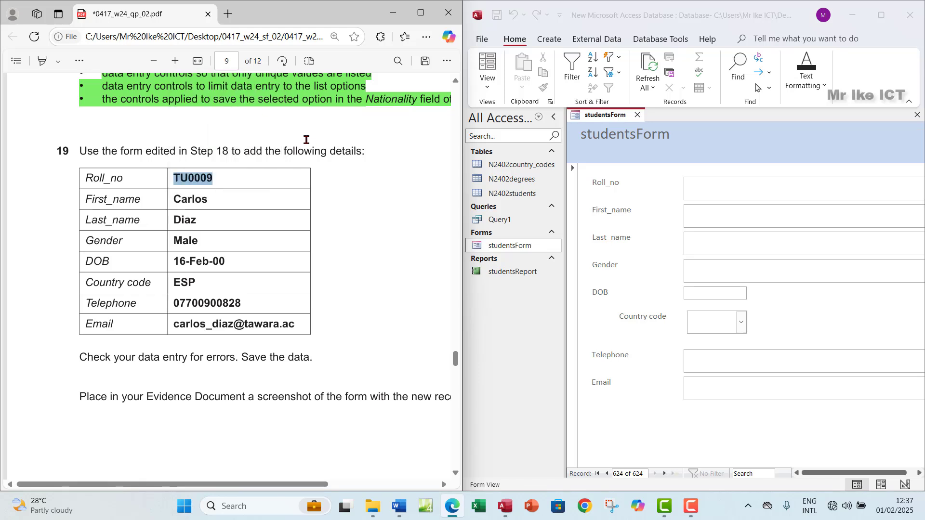
left_click(702, 193)
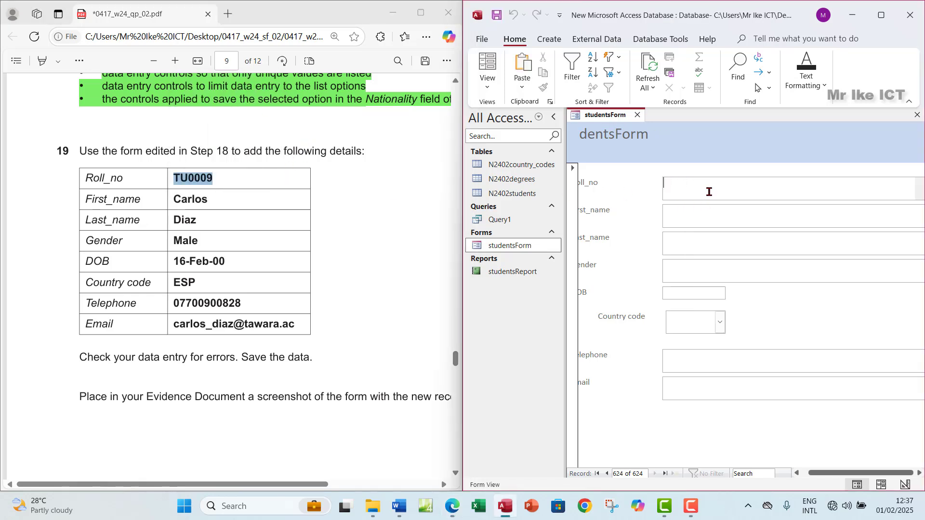
key("ctrl+v")
Copy the student's first name and surname from the PDF into First_name and Last_name
left_click_drag(212, 199, 165, 200)
left_click(186, 100)
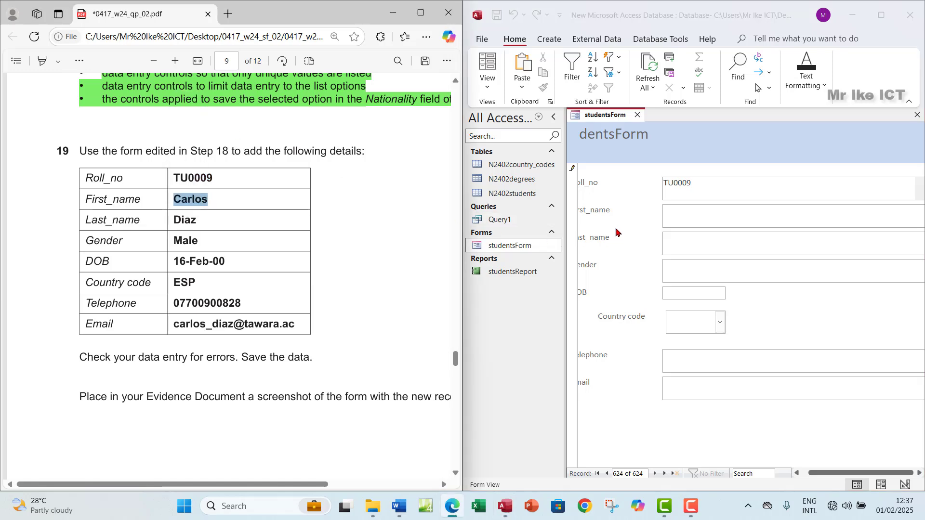
left_click(675, 218)
key("ctrl+v")
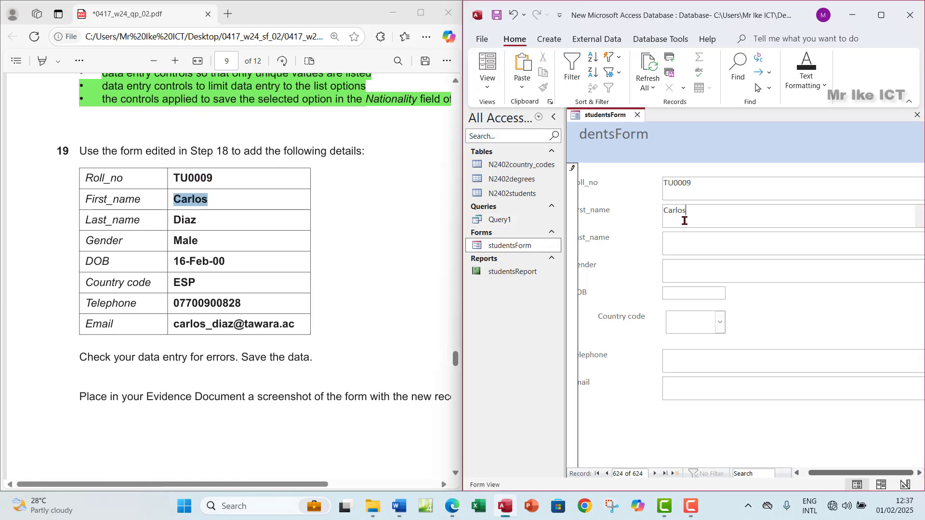
left_click(210, 230)
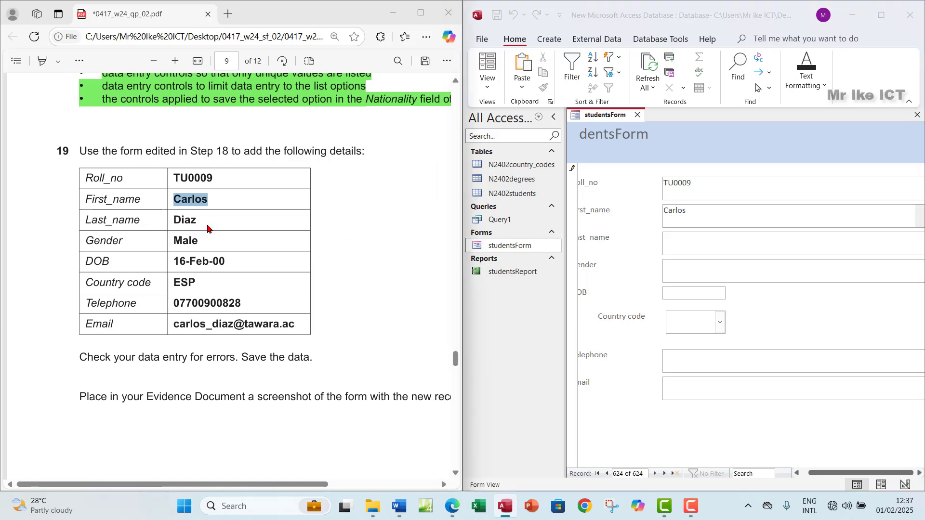
left_click_drag(198, 220, 174, 221)
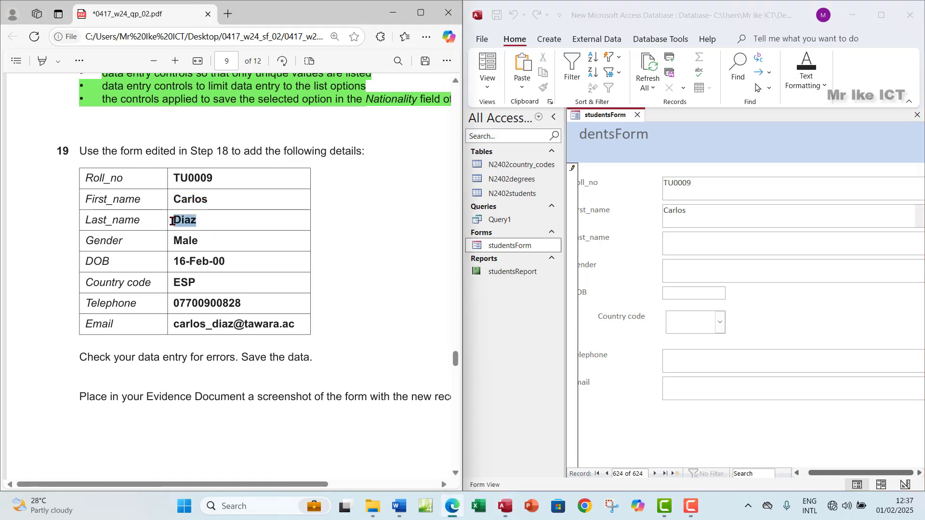
left_click(680, 244)
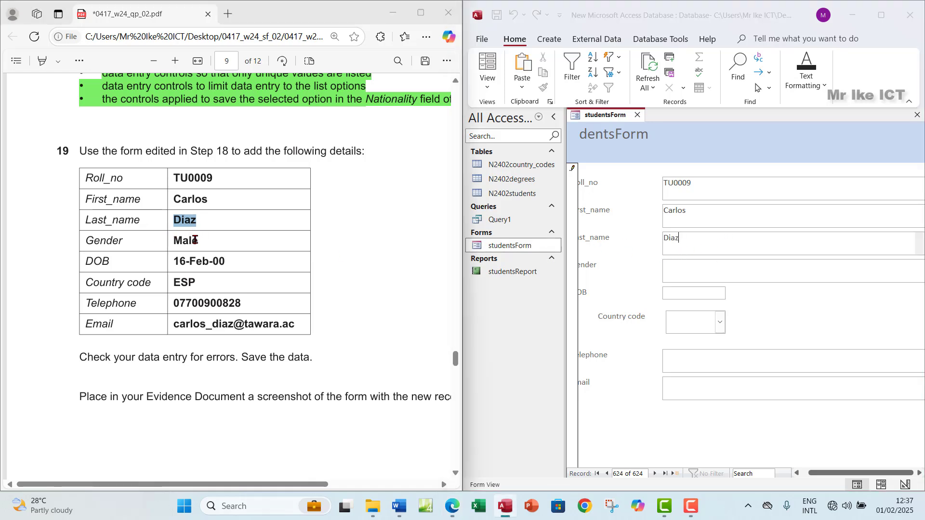
Fill Gender with Male and DOB with 16-Feb-00 from the PDF table
left_click_drag(198, 241, 158, 238)
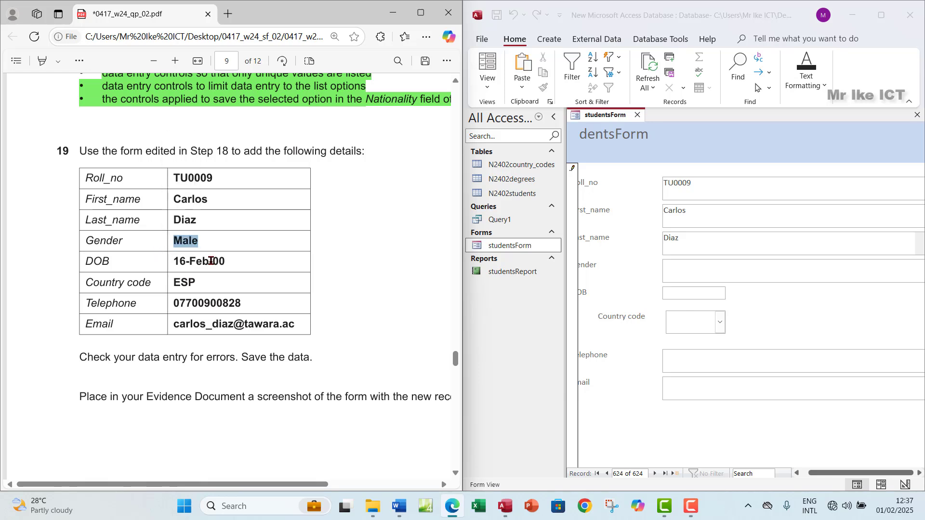
left_click(685, 273)
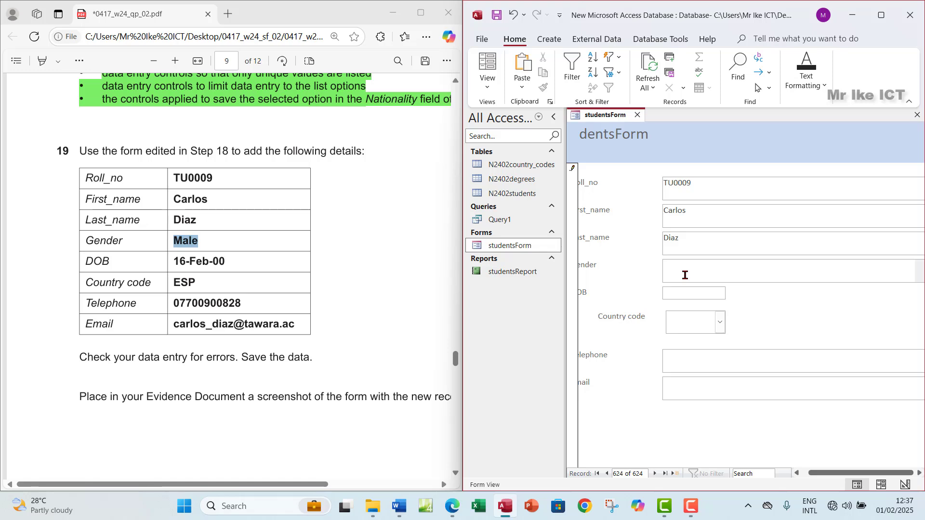
key("ctrl+v")
left_click_drag(223, 262, 167, 260)
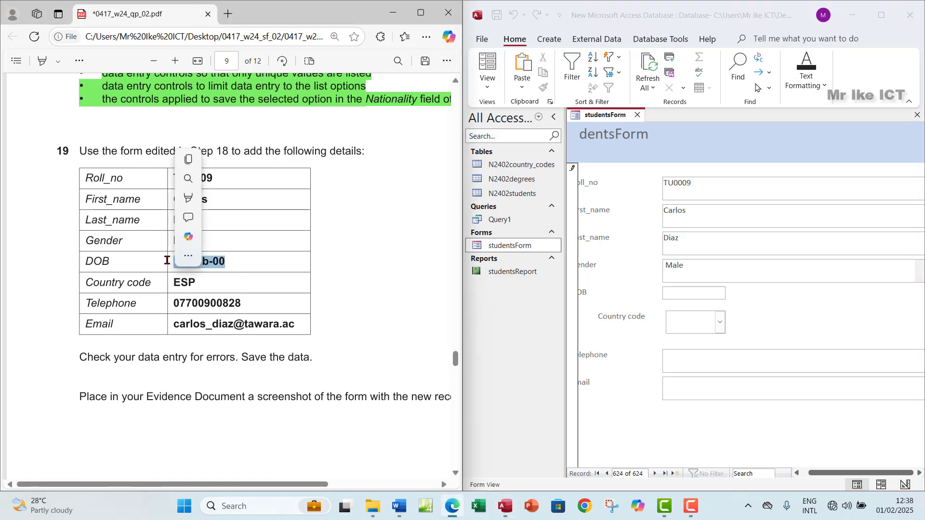
key("ctrl+c")
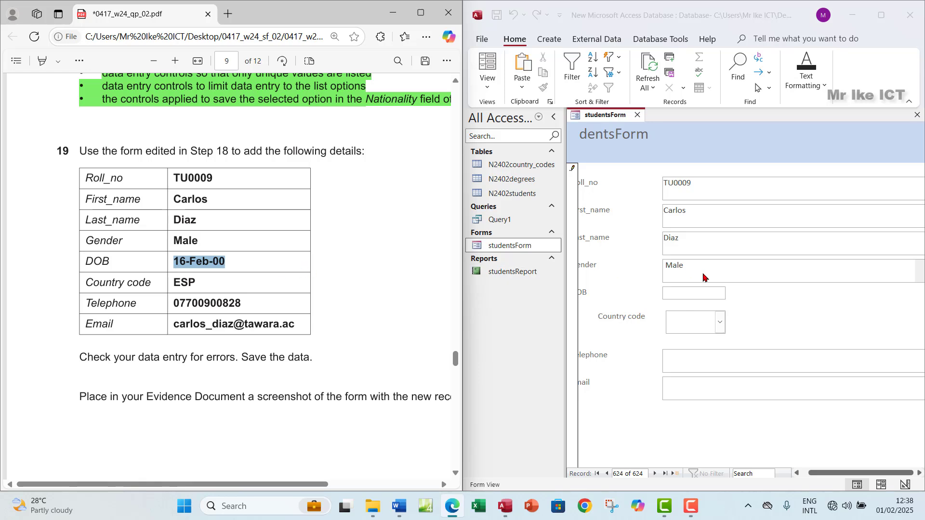
left_click(678, 295)
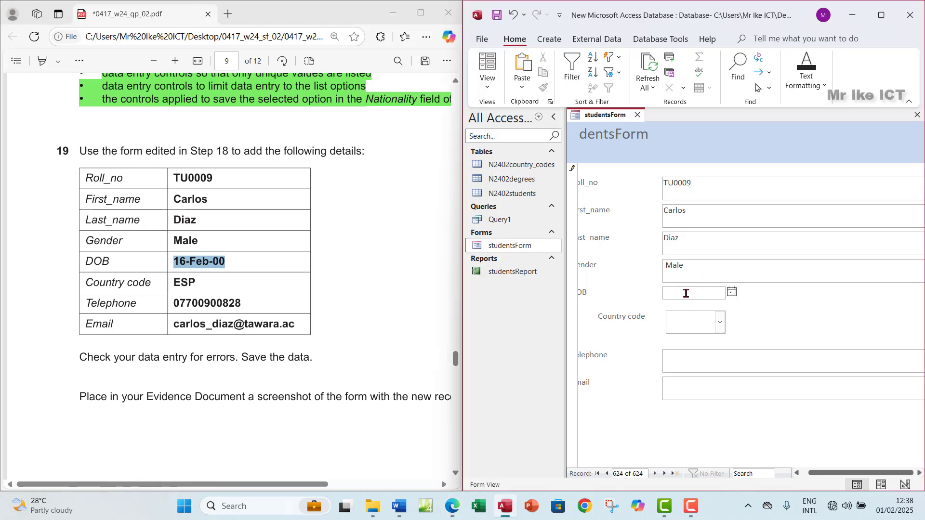
key("ctrl+v")
Enter country code ESP and confirm it is among the Country code list choices
left_click(721, 328)
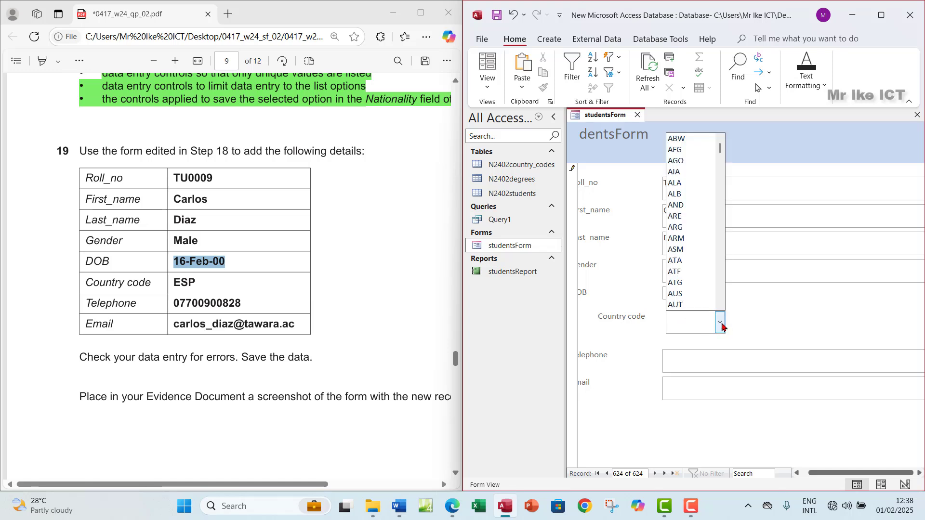
left_click(722, 323)
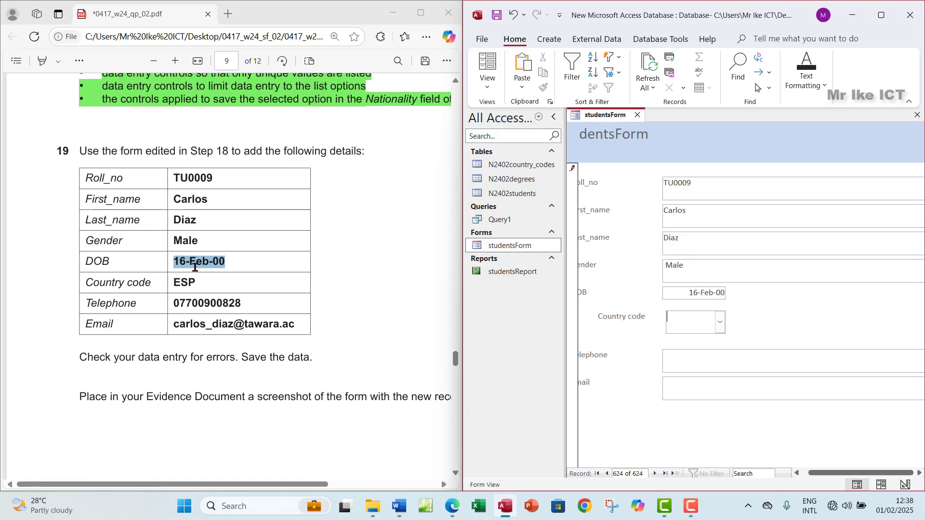
mouse_move(150, 282)
left_mouse_down()
mouse_move(198, 284)
mouse_move(166, 283)
left_mouse_up()
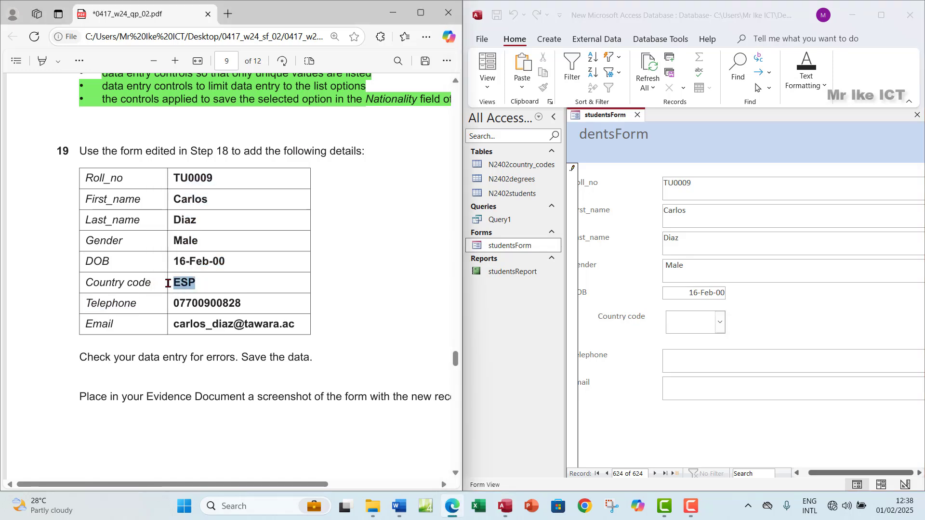
left_click(679, 320)
key("ctrl+v")
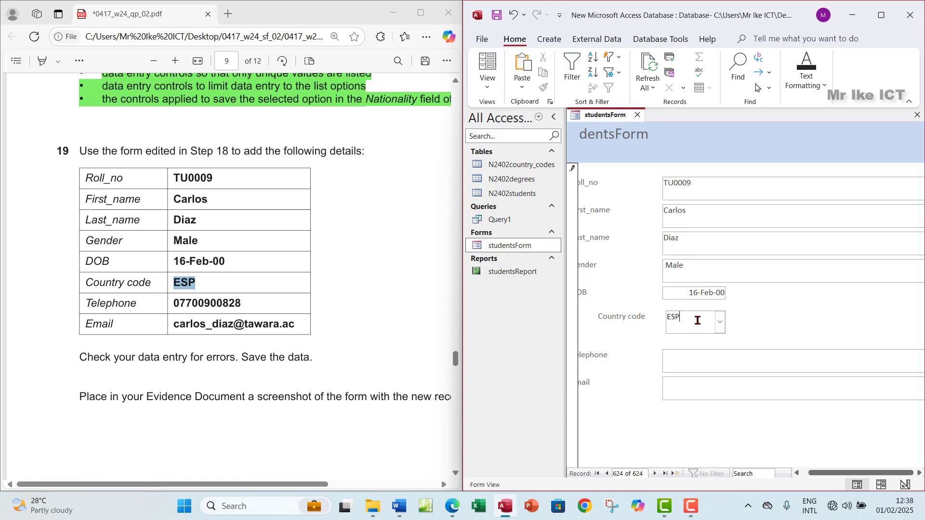
left_click(719, 323)
Paste the student's telephone number and e-mail address into the Telephone and Email fields
left_click(678, 362)
left_click_drag(243, 303, 170, 304)
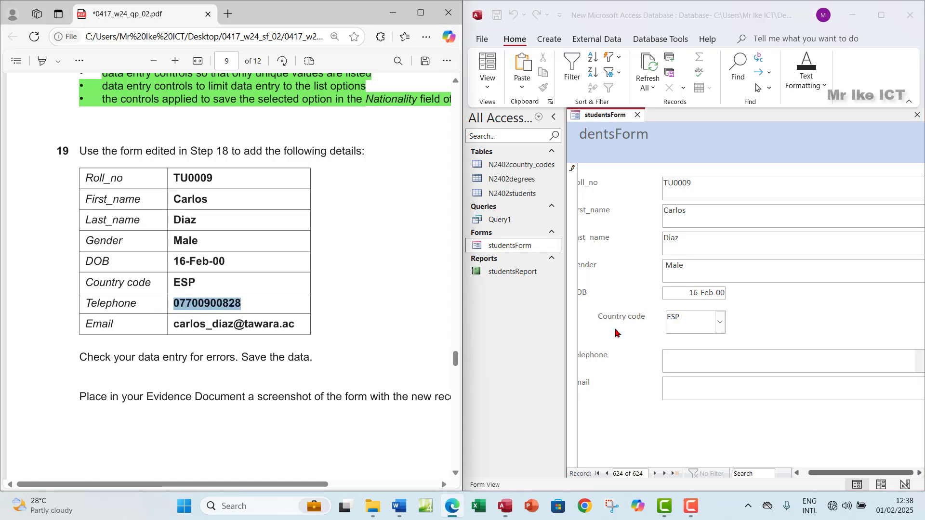
left_click(671, 363)
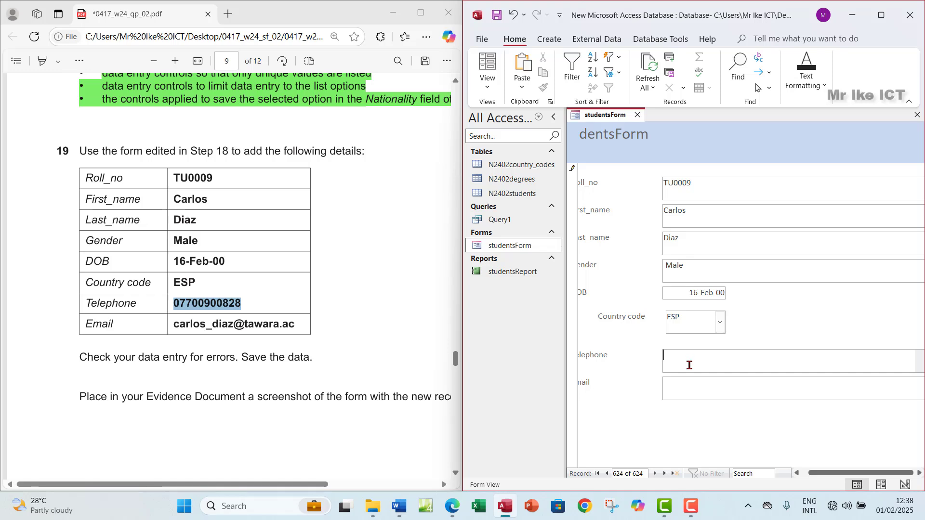
key("ctrl+v")
left_click_drag(300, 321, 165, 321)
key("ctrl+c")
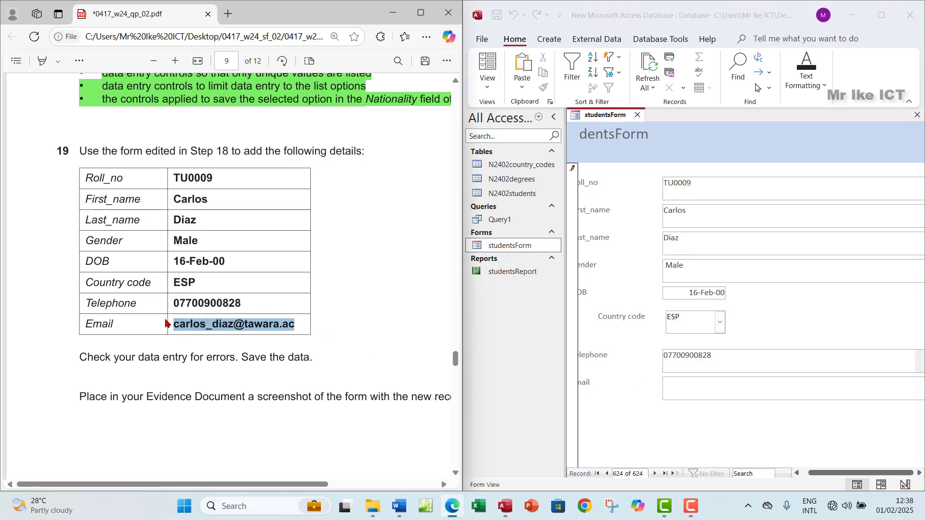
left_click(694, 389)
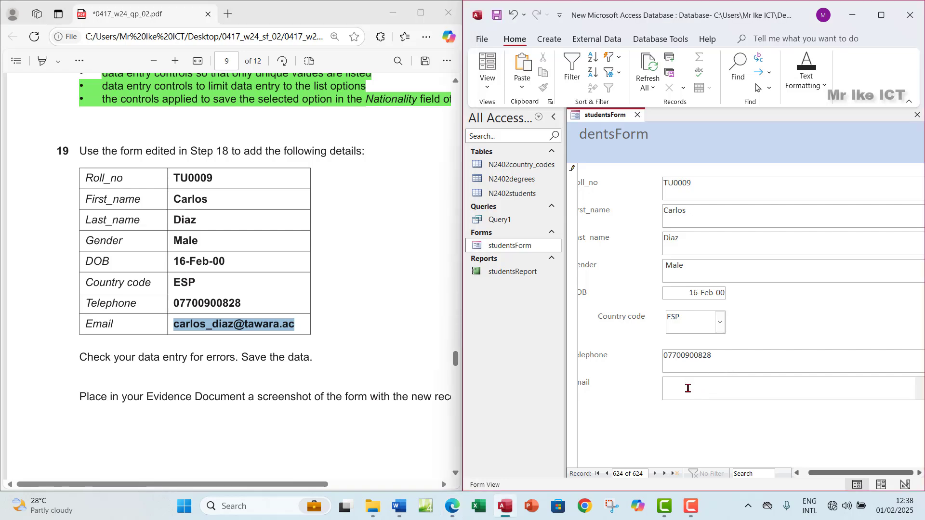
key("ctrl+v")
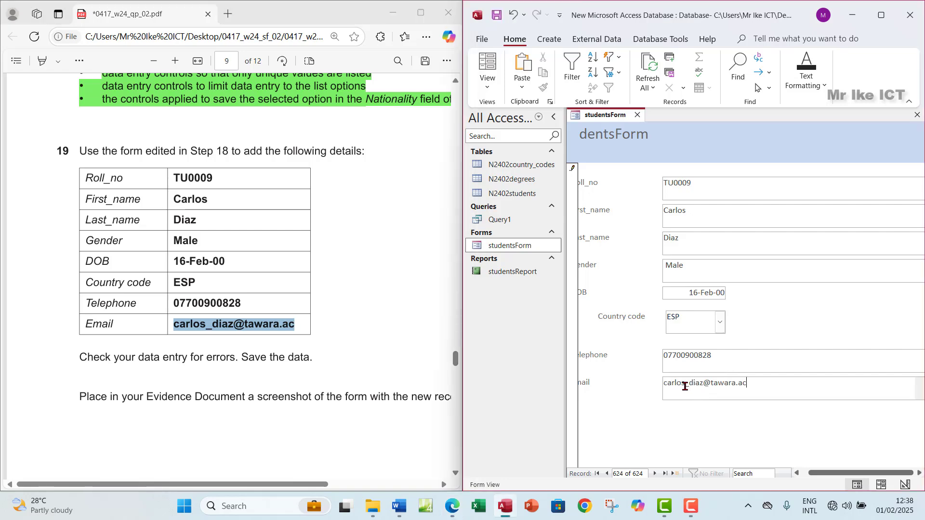
Maximize the windows and snip studentsForm showing the completed record 624 with country ESP
left_click(880, 15)
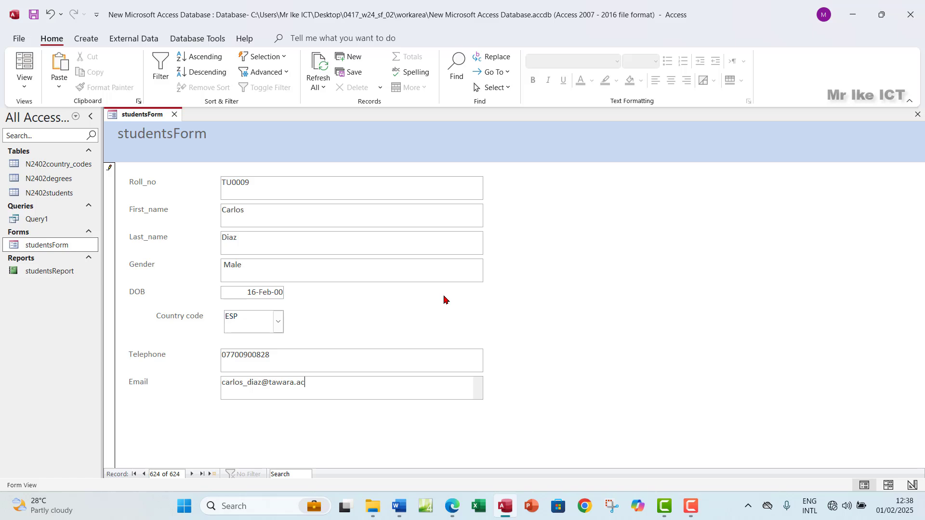
left_click(453, 512)
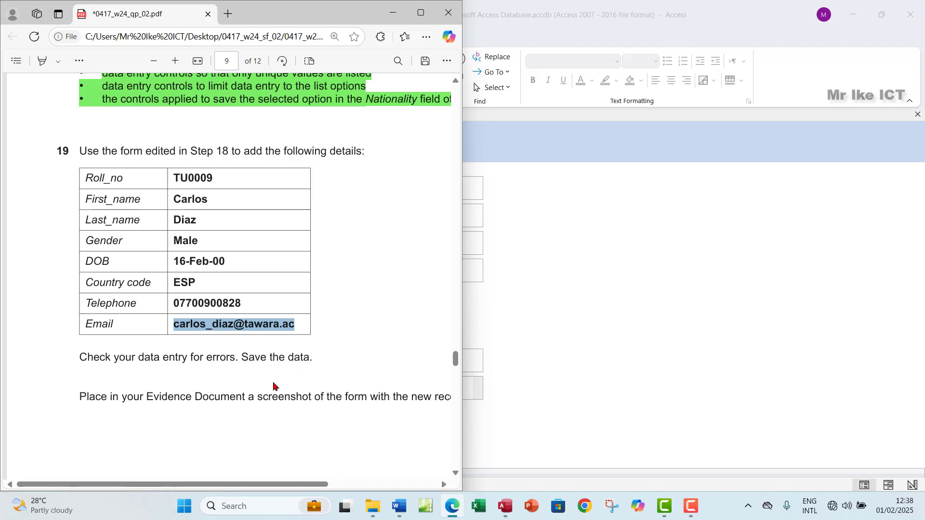
left_click(421, 13)
scroll(456, 395, "down", 1)
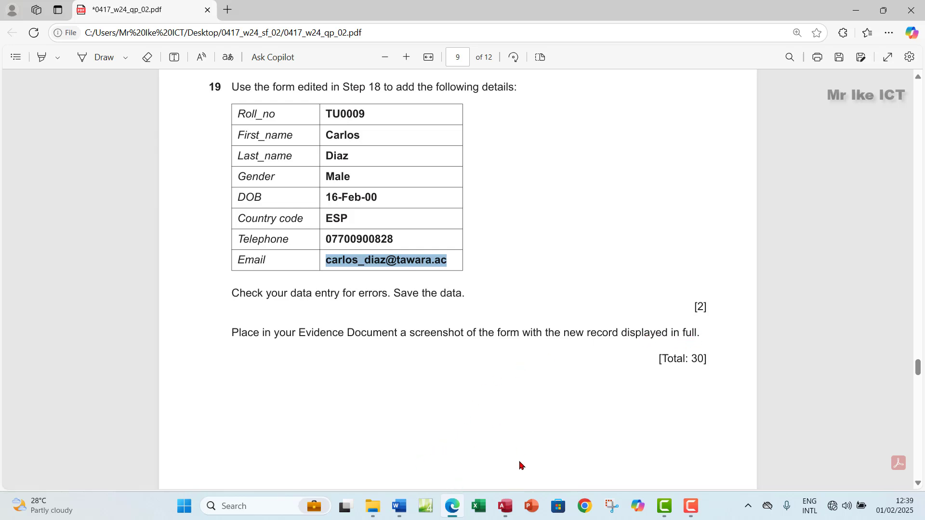
left_click(505, 505)
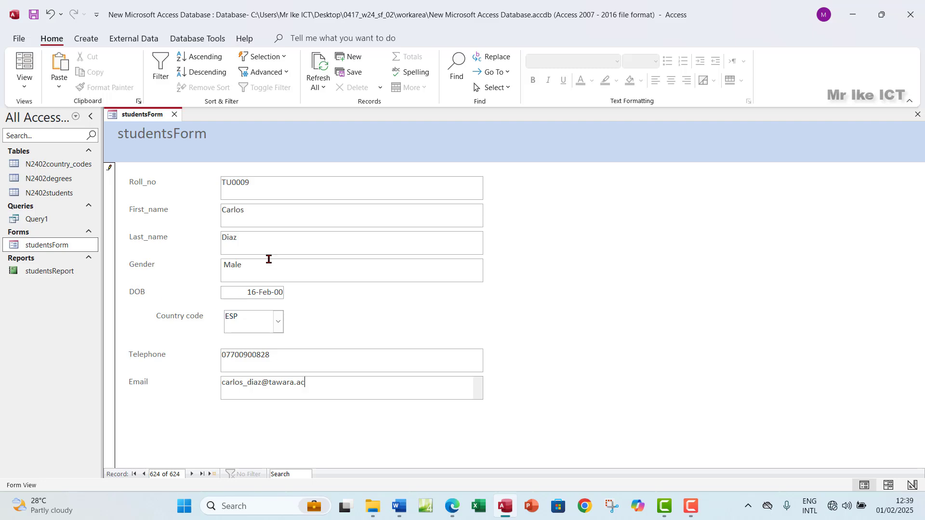
key("super+shift+s")
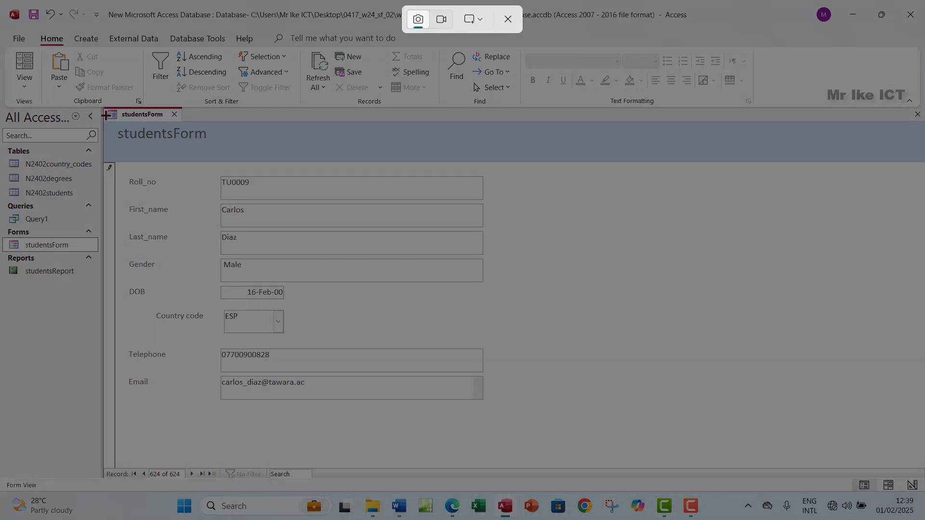
left_click_drag(102, 106, 496, 423)
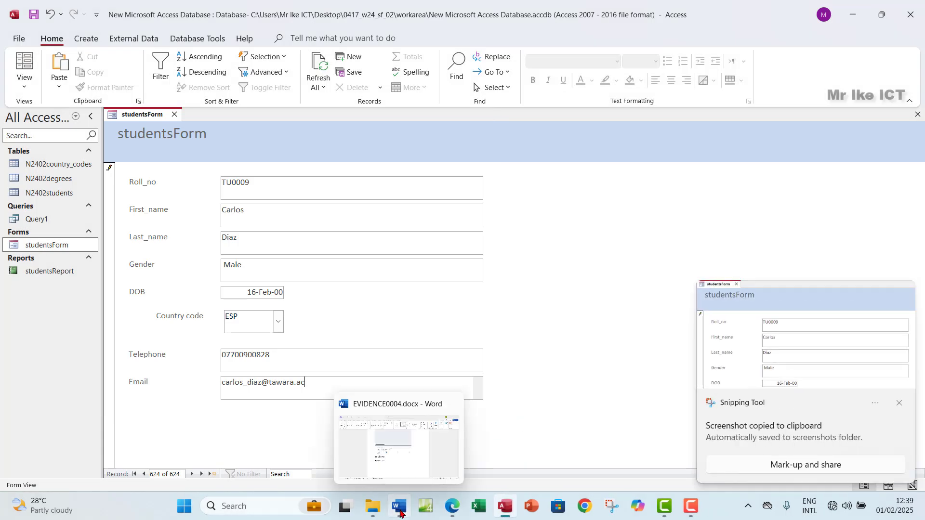
Paste the studentsForm screenshot into EVIDENCE0004.docx on the line under 'Step 19 evidence:'
left_click(451, 511)
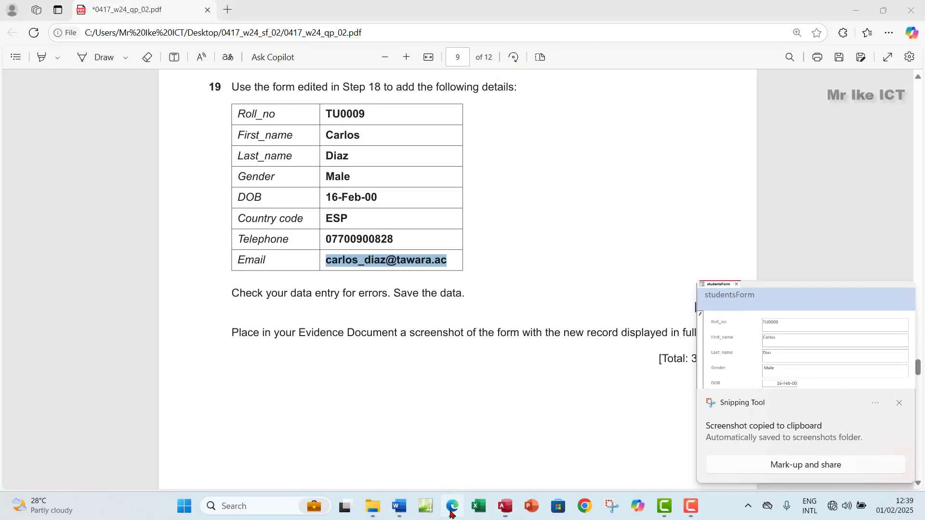
left_click(398, 507)
scroll(368, 396, "down", 1)
left_click(298, 279)
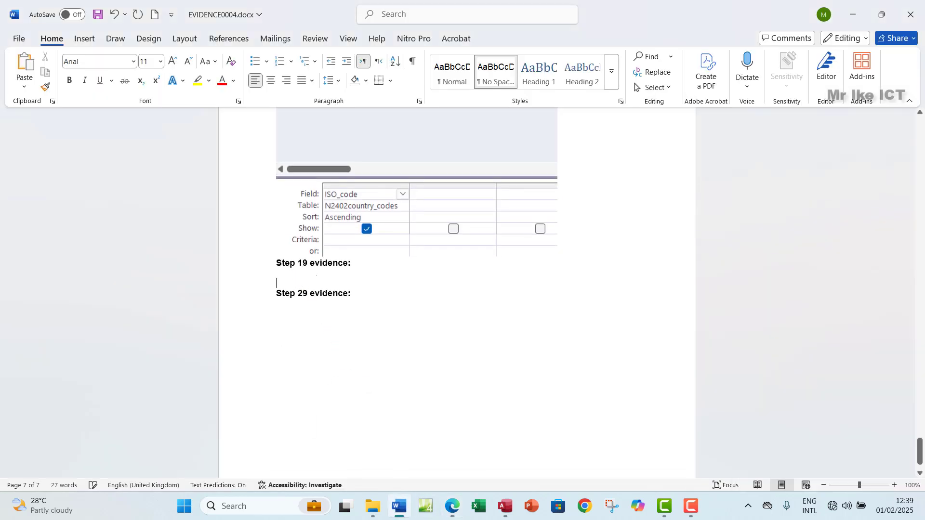
key("ctrl+v")
scroll(481, 380, "down", 3)
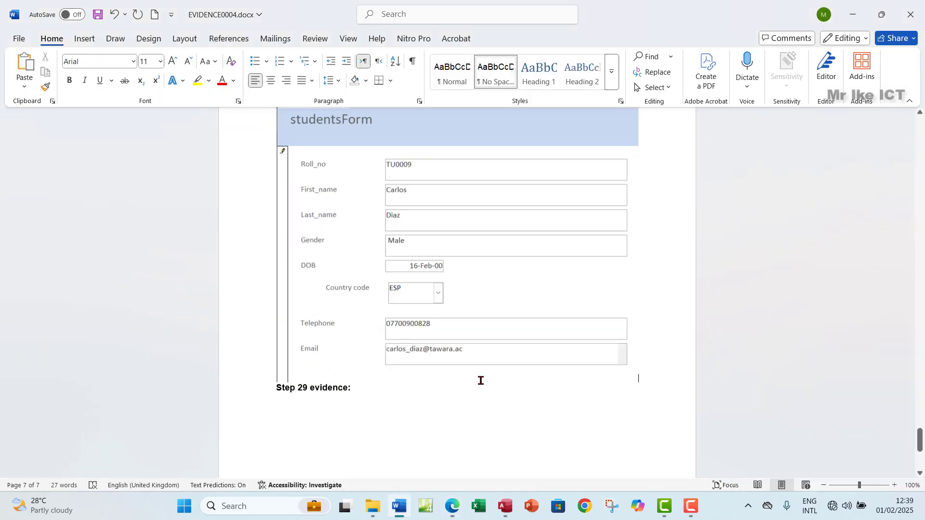
Bring the exam question paper PDF back to the front
key("alt+Tab")
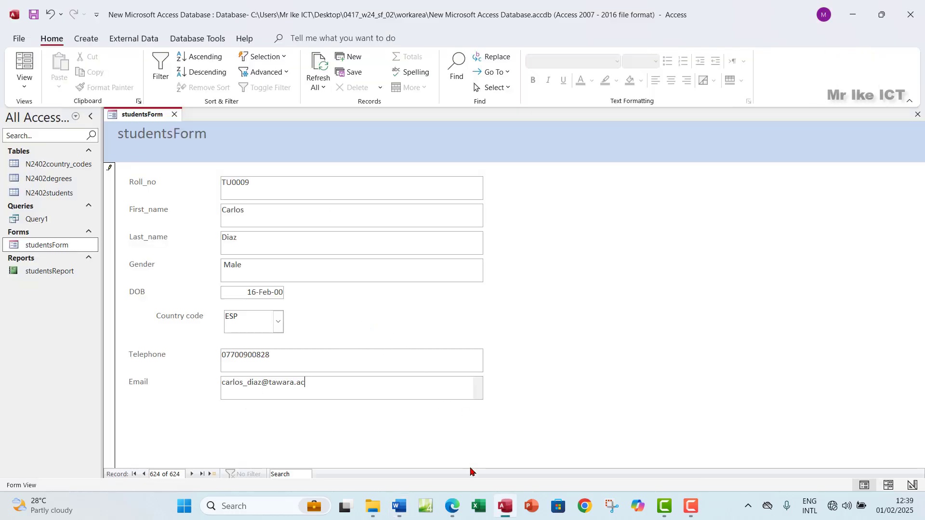
left_click(451, 506)
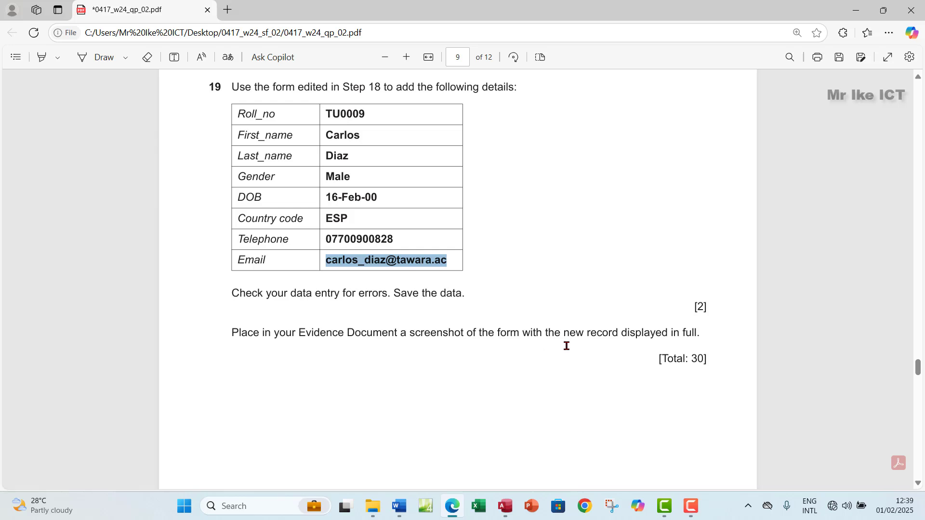
scroll(571, 347, "up", 1)
scroll(571, 347, "down", 2)
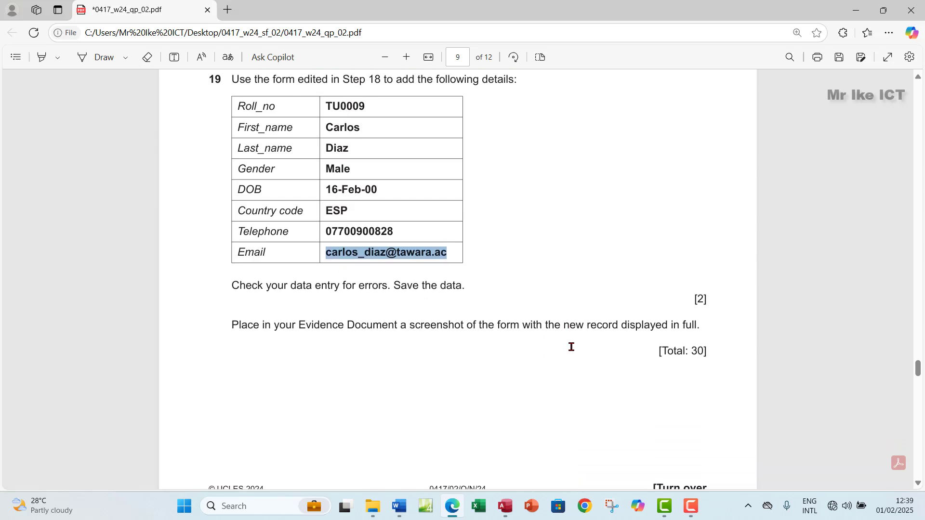
Save the new student record 624 and close studentsForm in Access
left_click(503, 504)
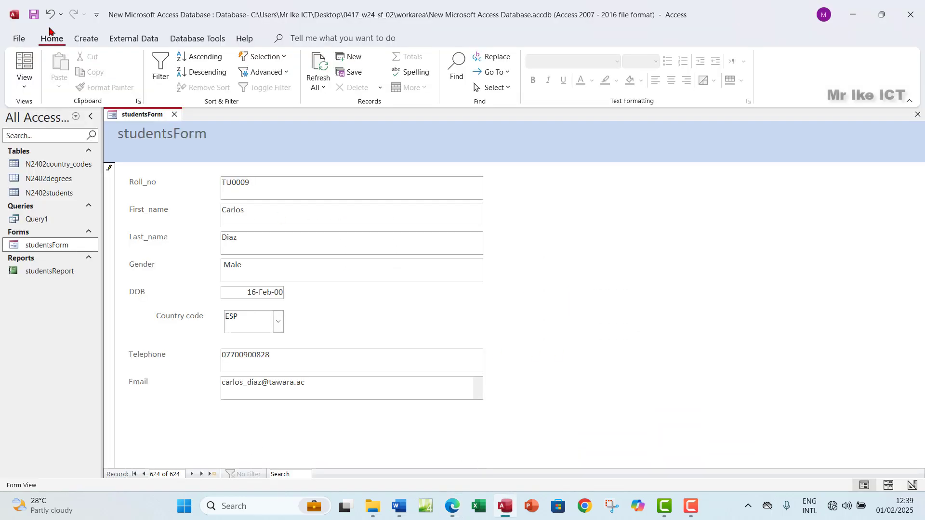
left_click(33, 16)
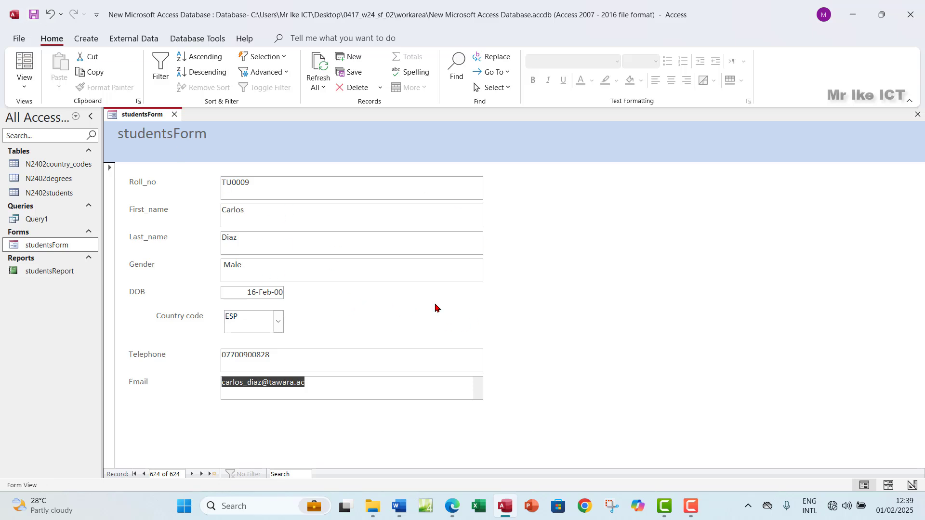
left_click(917, 114)
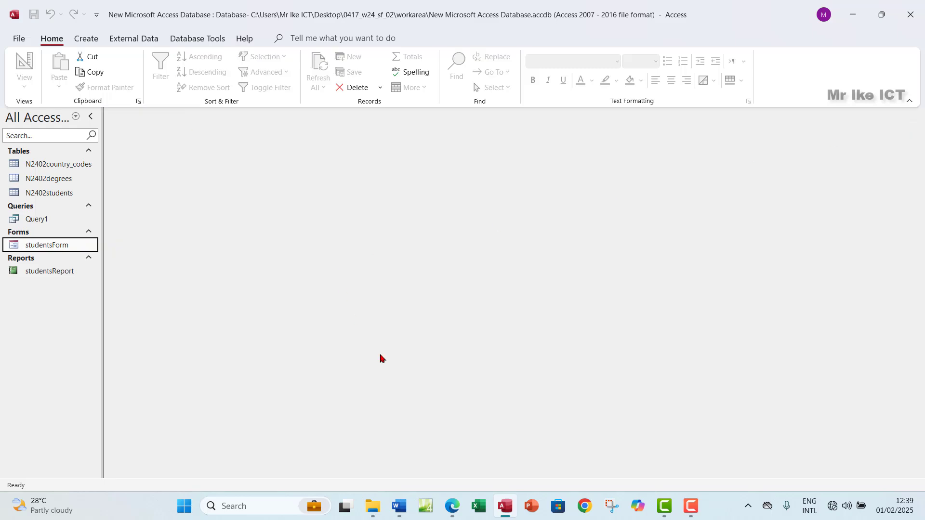
Return to the exam PDF showing question 19's details table and clear the text selection
left_click(451, 506)
scroll(347, 264, "up", 7)
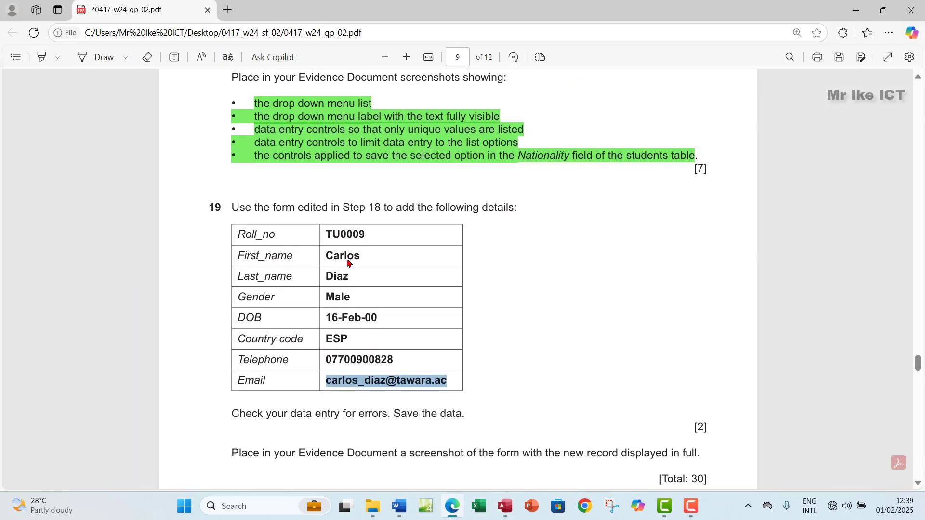
scroll(347, 263, "down", 5)
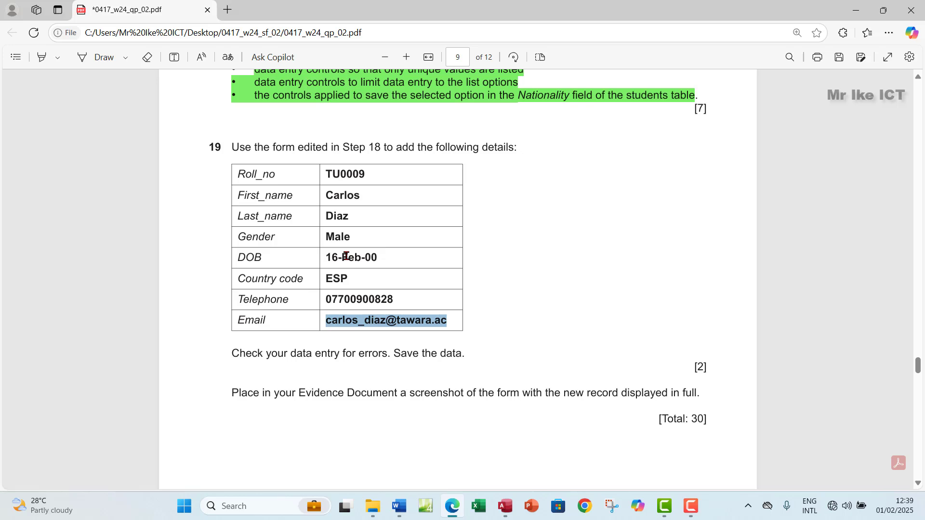
left_click(504, 260)
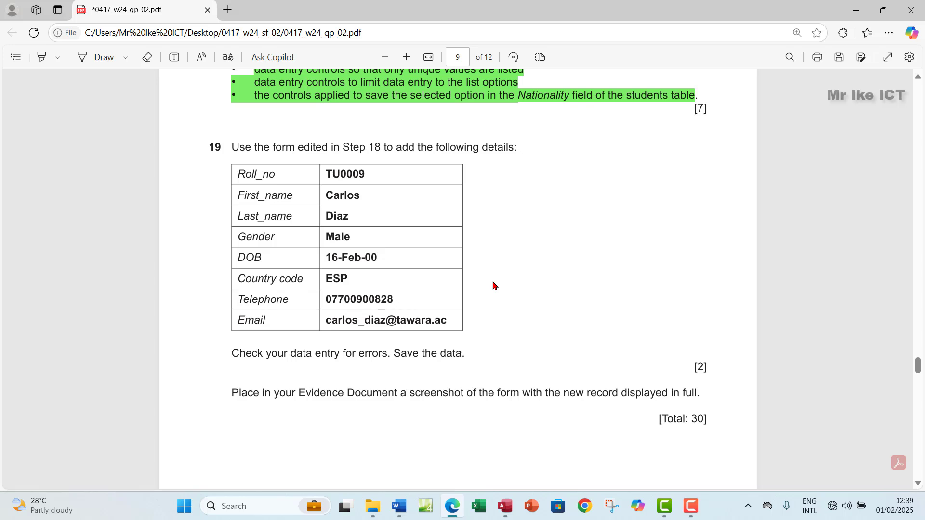